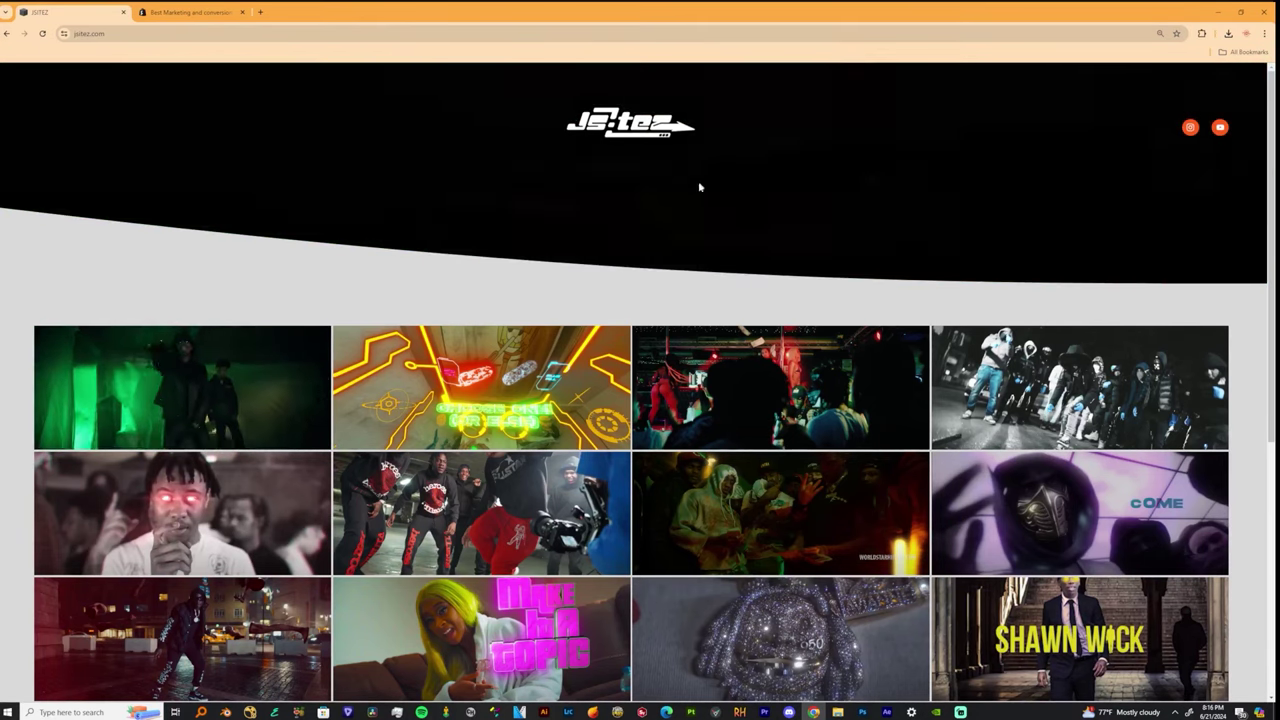
# Go to jsitez.nyc and view the product page of Drill Essentials V2 (Preset pack).
pyautogui.click(116, 36)
pyautogui.write('jsit')
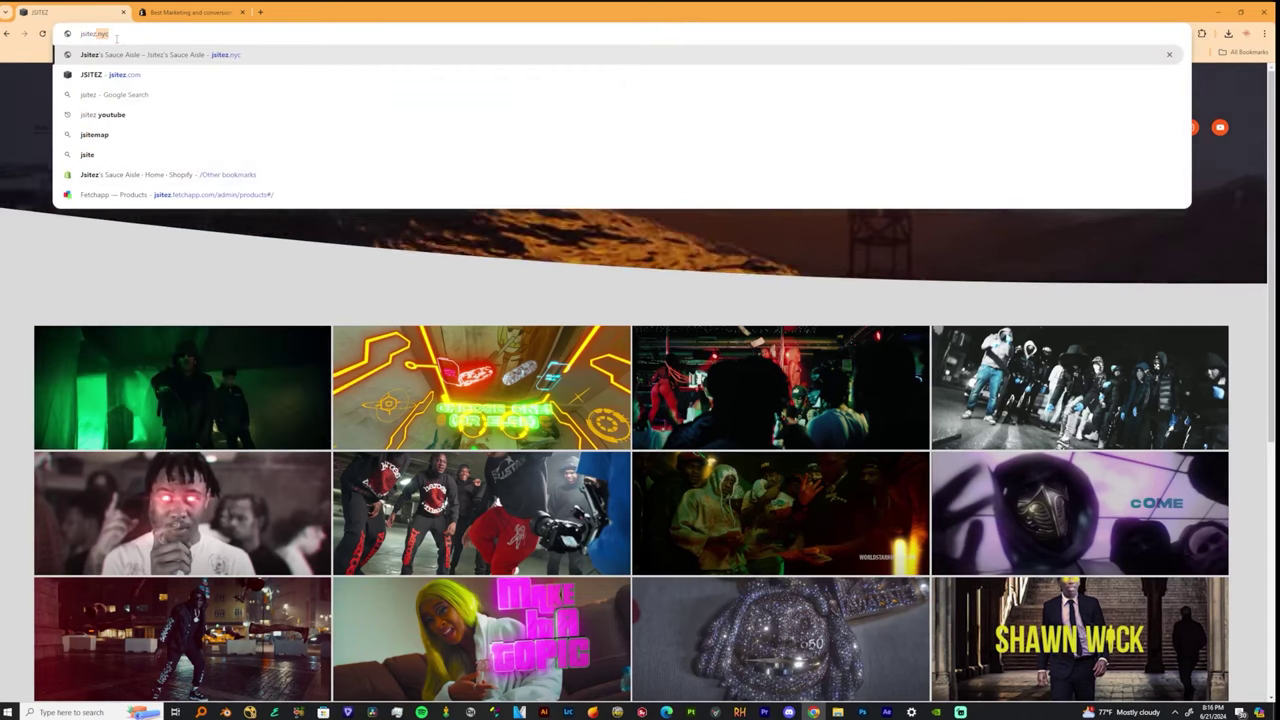
pyautogui.press('Return')
pyautogui.scroll(-3, 640, 400)
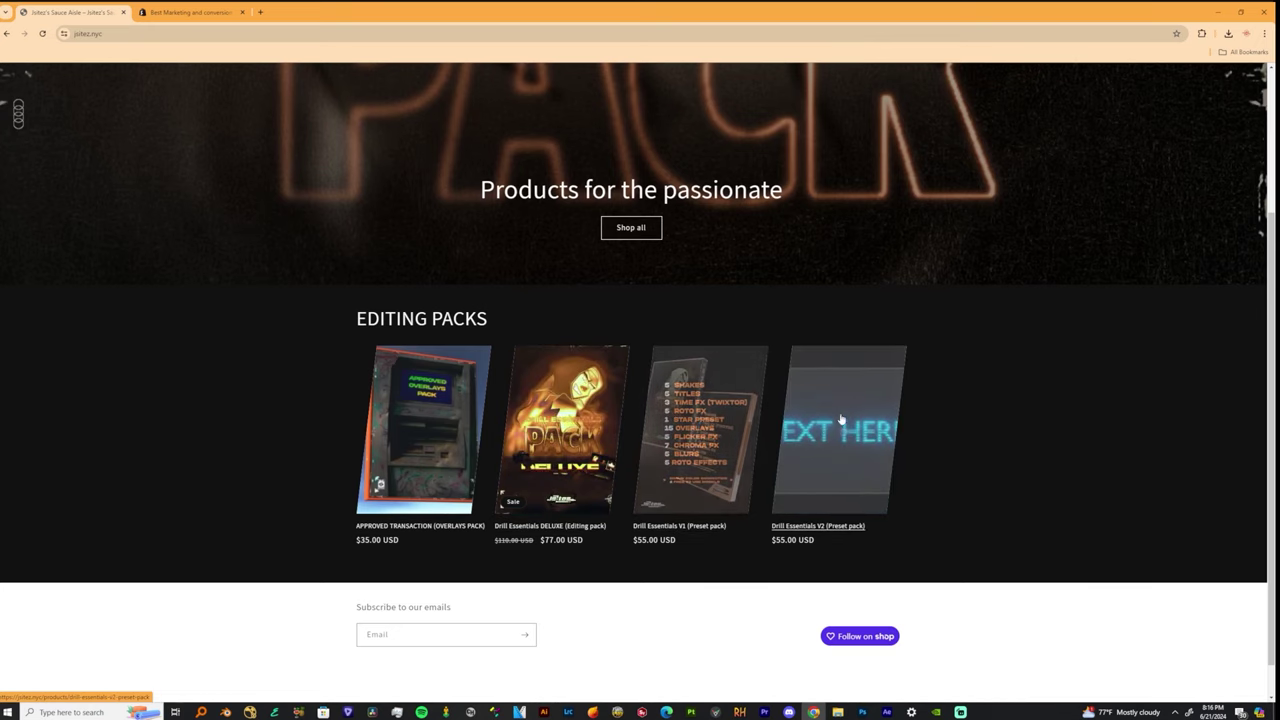
pyautogui.click(806, 439)
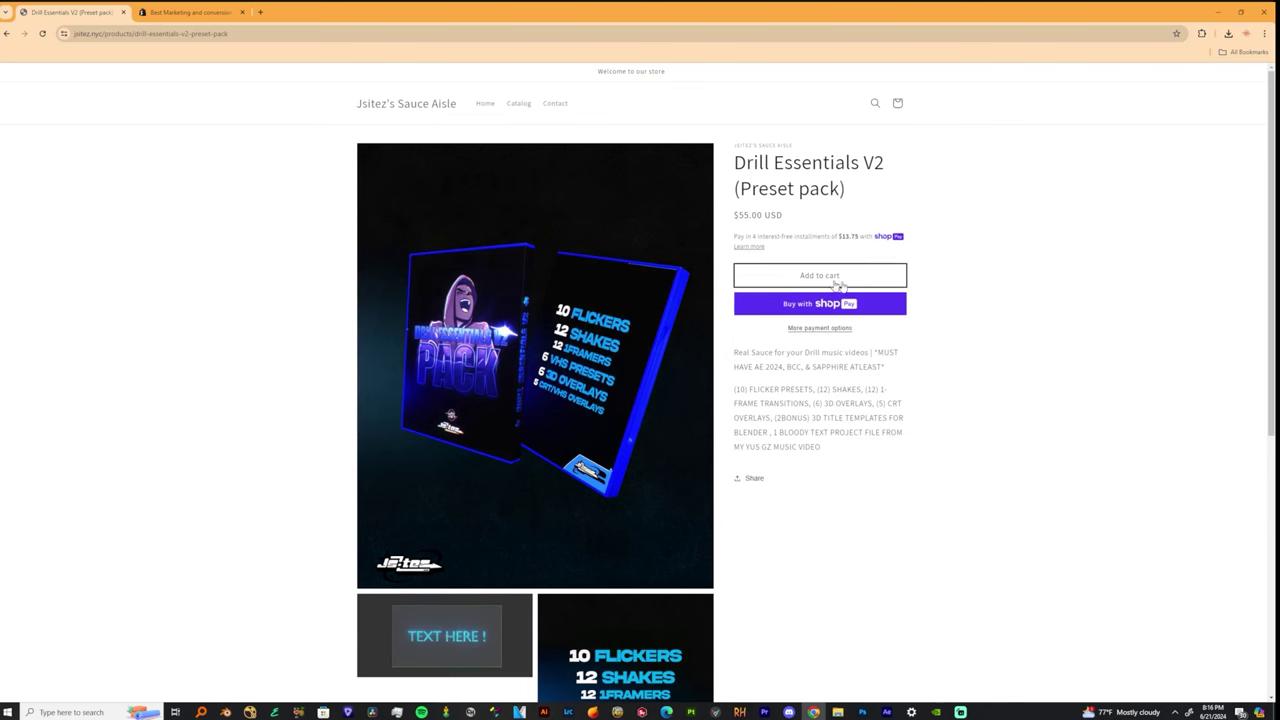
pyautogui.scroll(-1, 1014, 226)
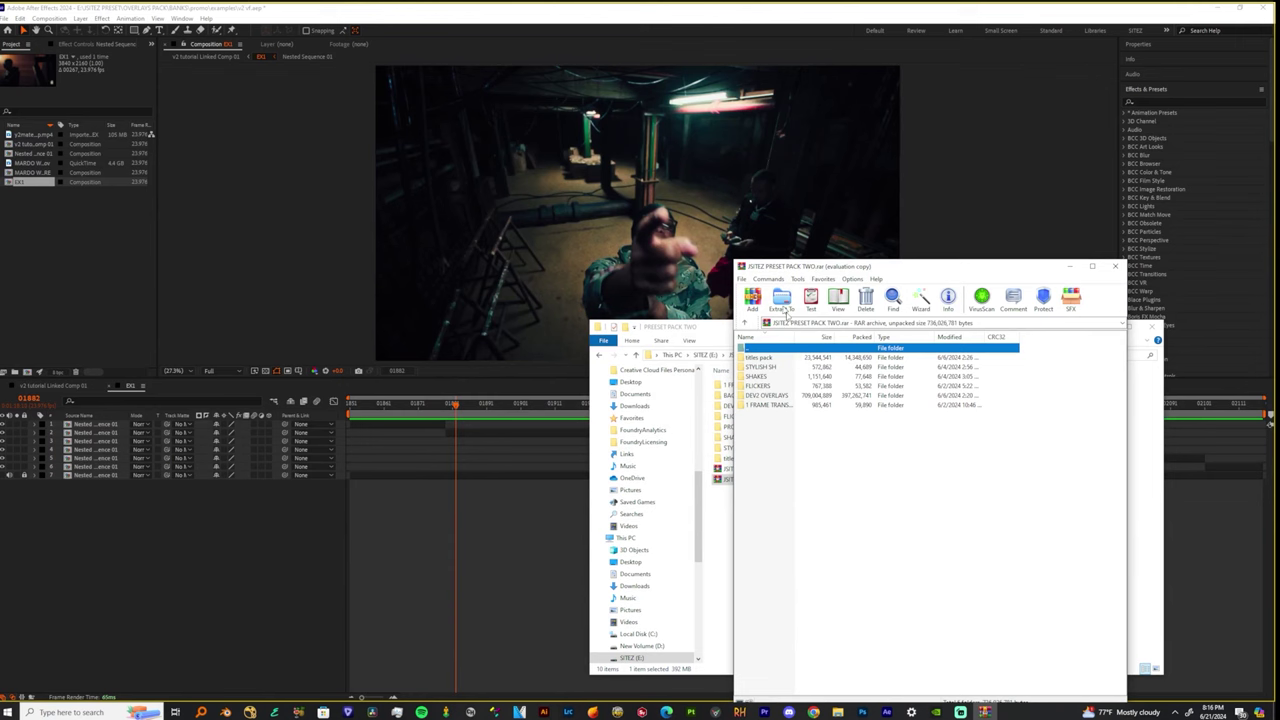
# Move the file window out of the way and select all folders inside the archive JSITEZ PRESET PACK TWO.rar.
pyautogui.moveTo(712, 328); pyautogui.dragTo(668, 700)
pyautogui.hotkey('ctrl', 'a')
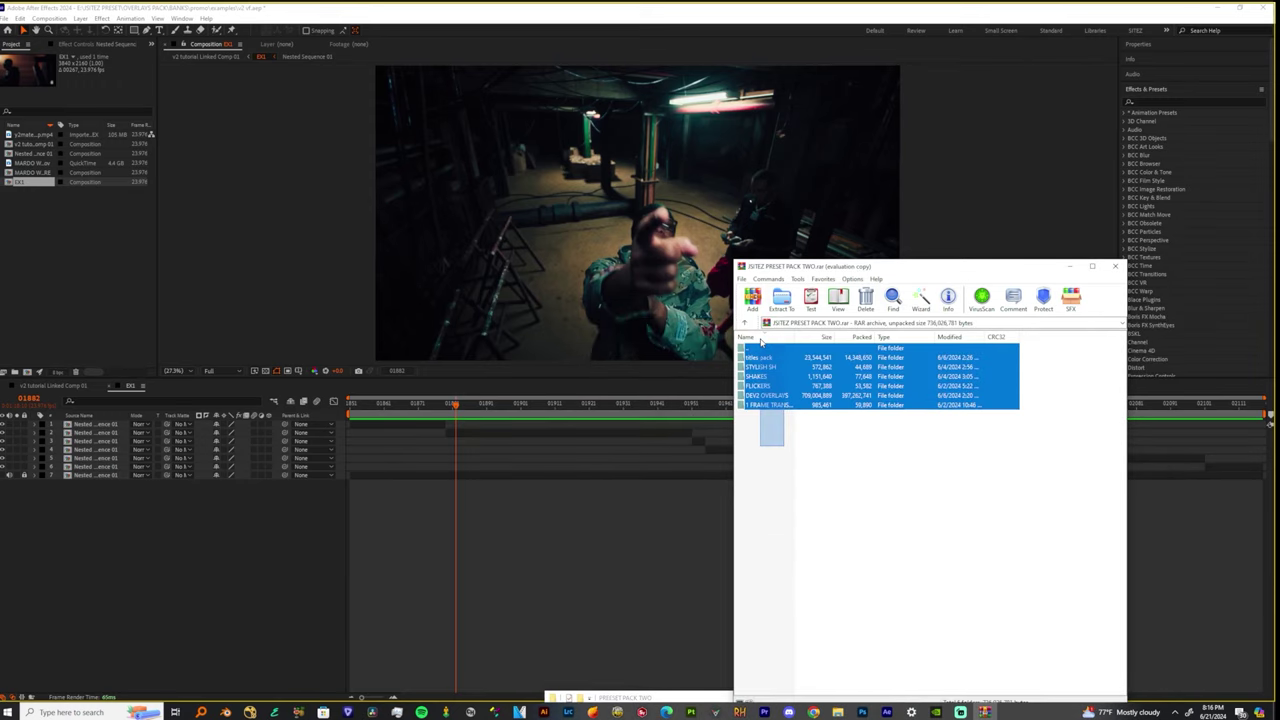
pyautogui.moveTo(763, 343); pyautogui.dragTo(763, 343)
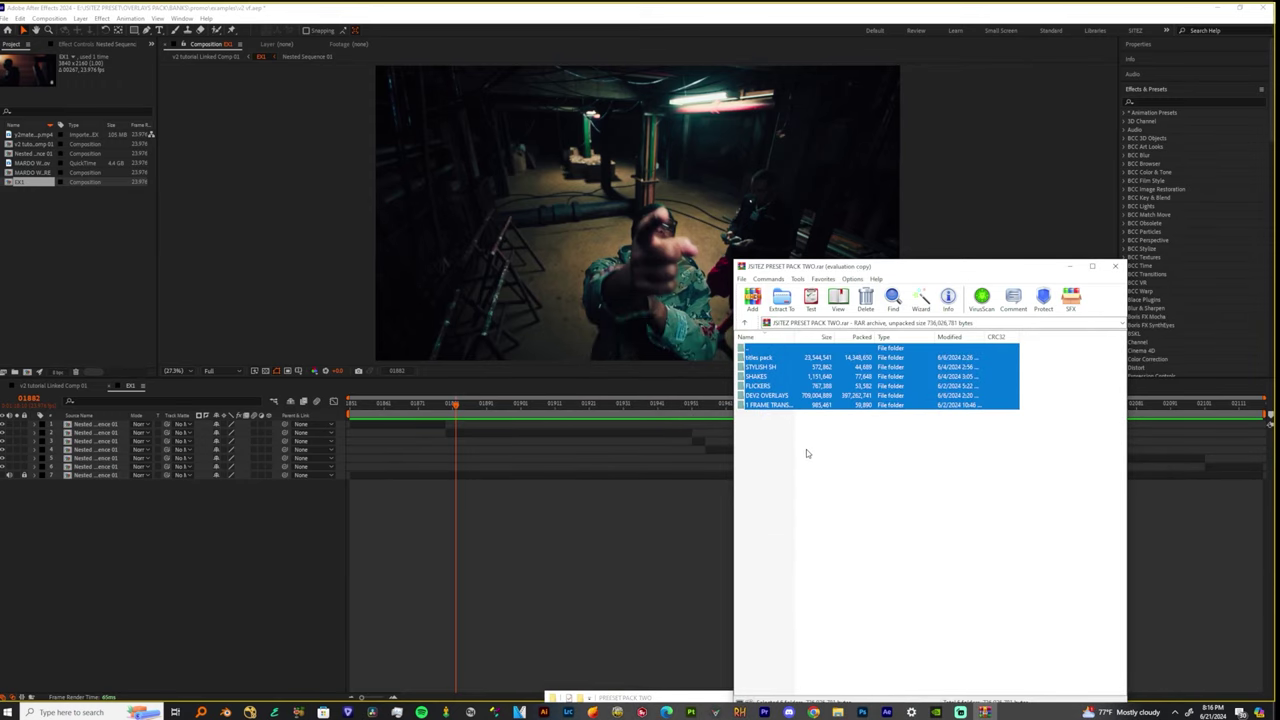
pyautogui.moveTo(797, 454); pyautogui.dragTo(761, 344)
pyautogui.click(797, 449)
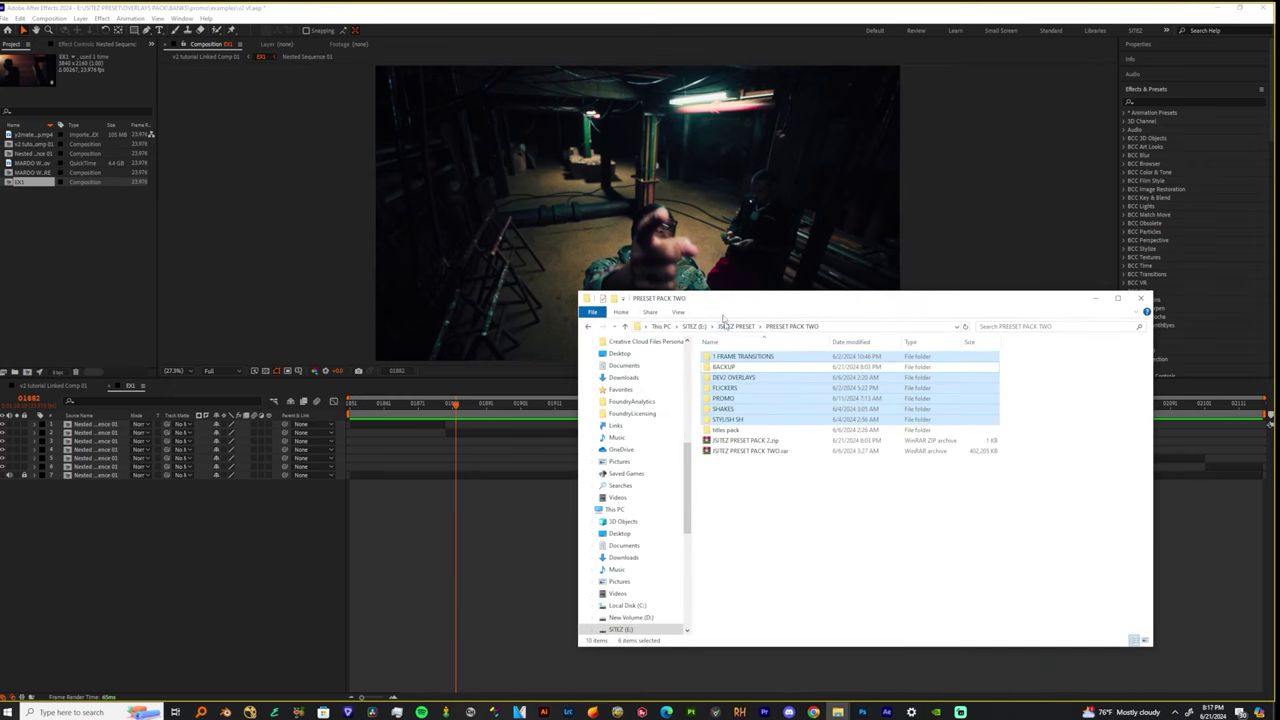
# In a second File Explorer window, open JSITEZ PRESET PACK under C:\Program Files\Adobe\Adobe After Effects 2024\Support Files\Presets.
pyautogui.moveTo(724, 298); pyautogui.dragTo(791, 272)
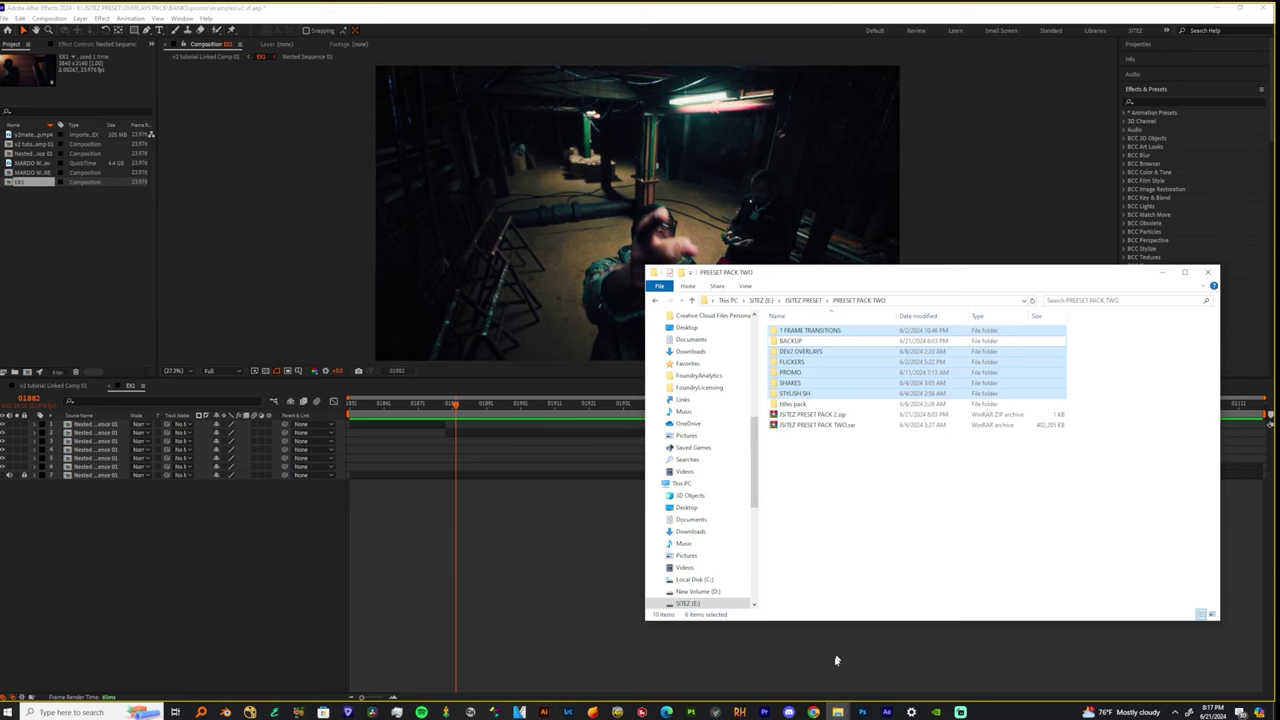
pyautogui.click(838, 711)
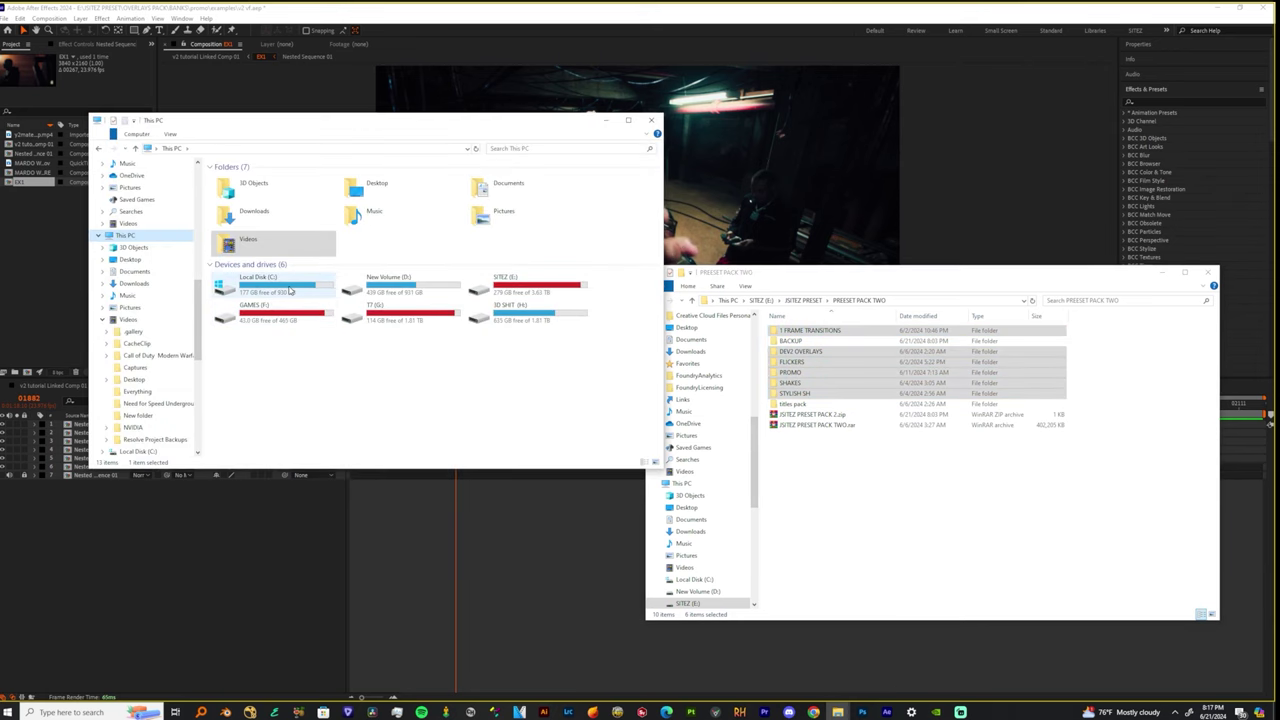
pyautogui.doubleClick(289, 289)
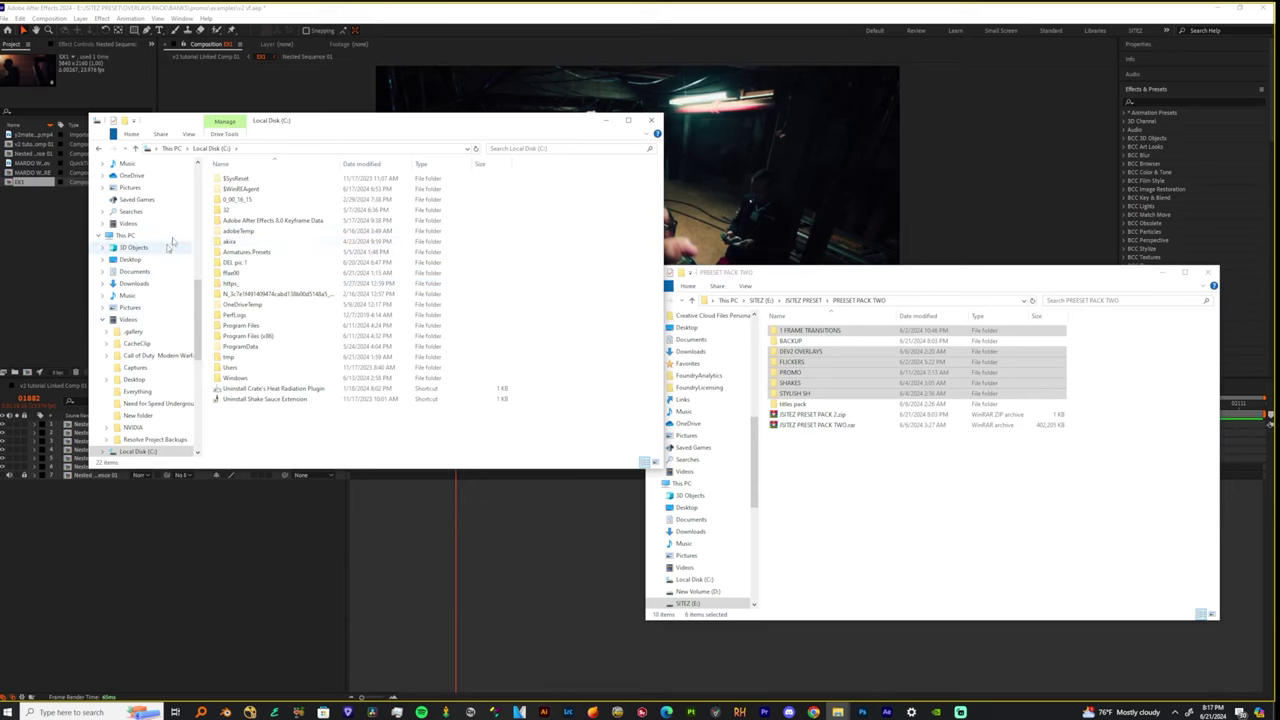
pyautogui.doubleClick(246, 326)
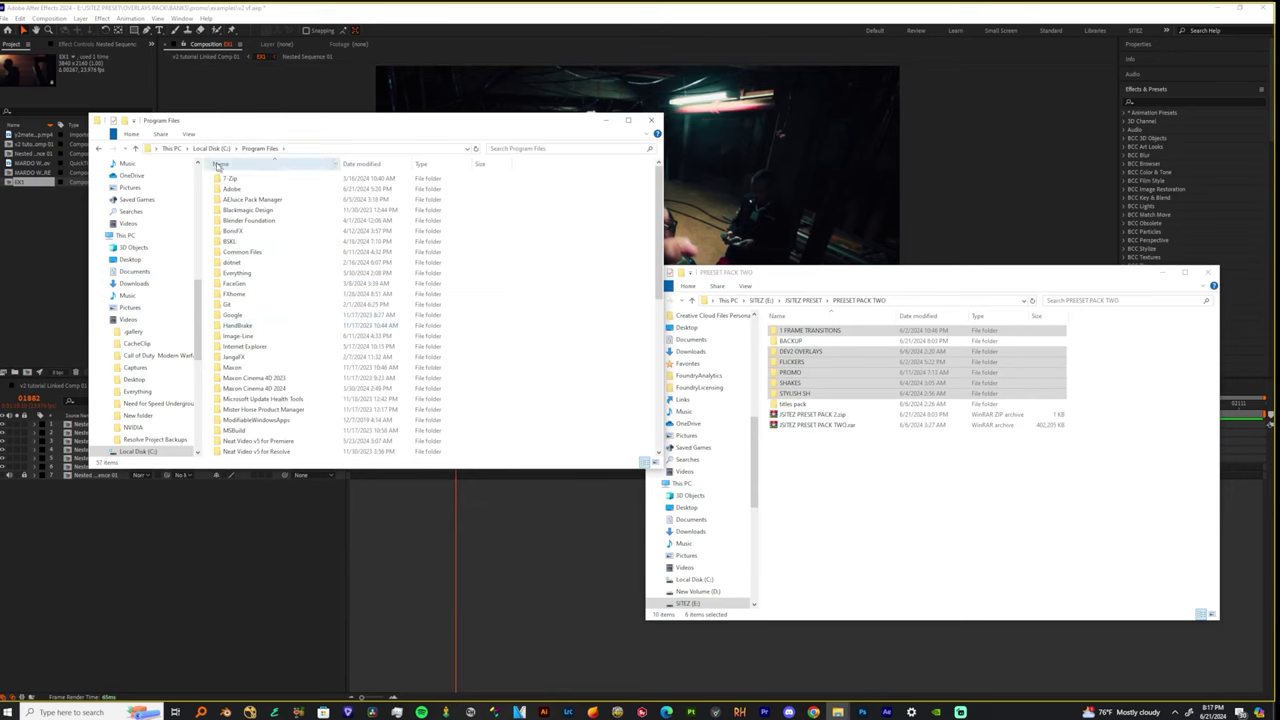
pyautogui.doubleClick(240, 190)
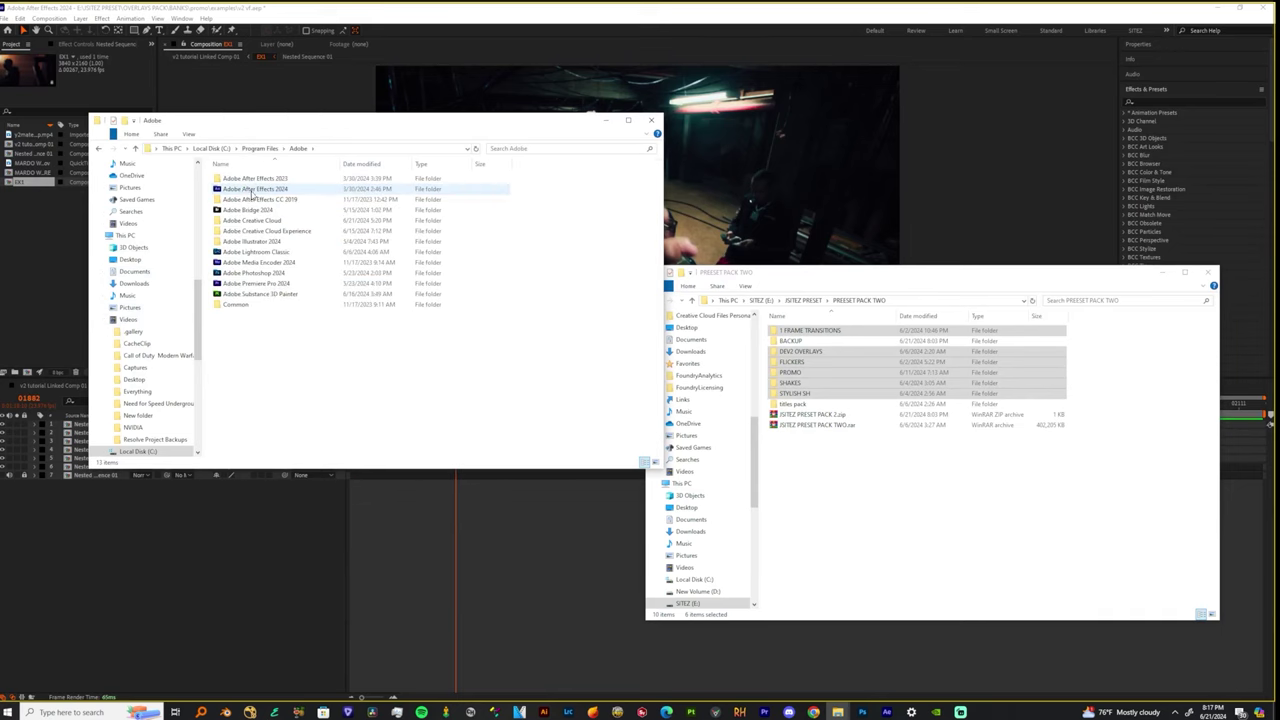
pyautogui.doubleClick(254, 190)
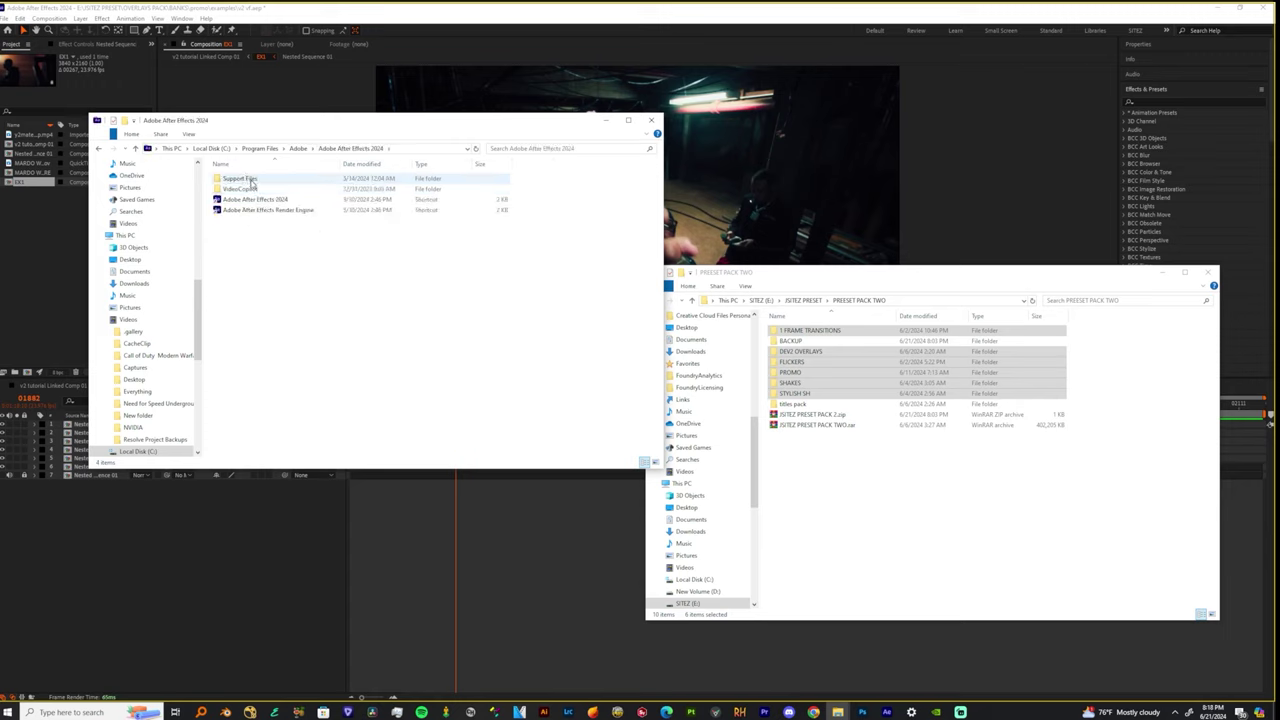
pyautogui.doubleClick(250, 180)
pyautogui.scroll(-5, 250, 300)
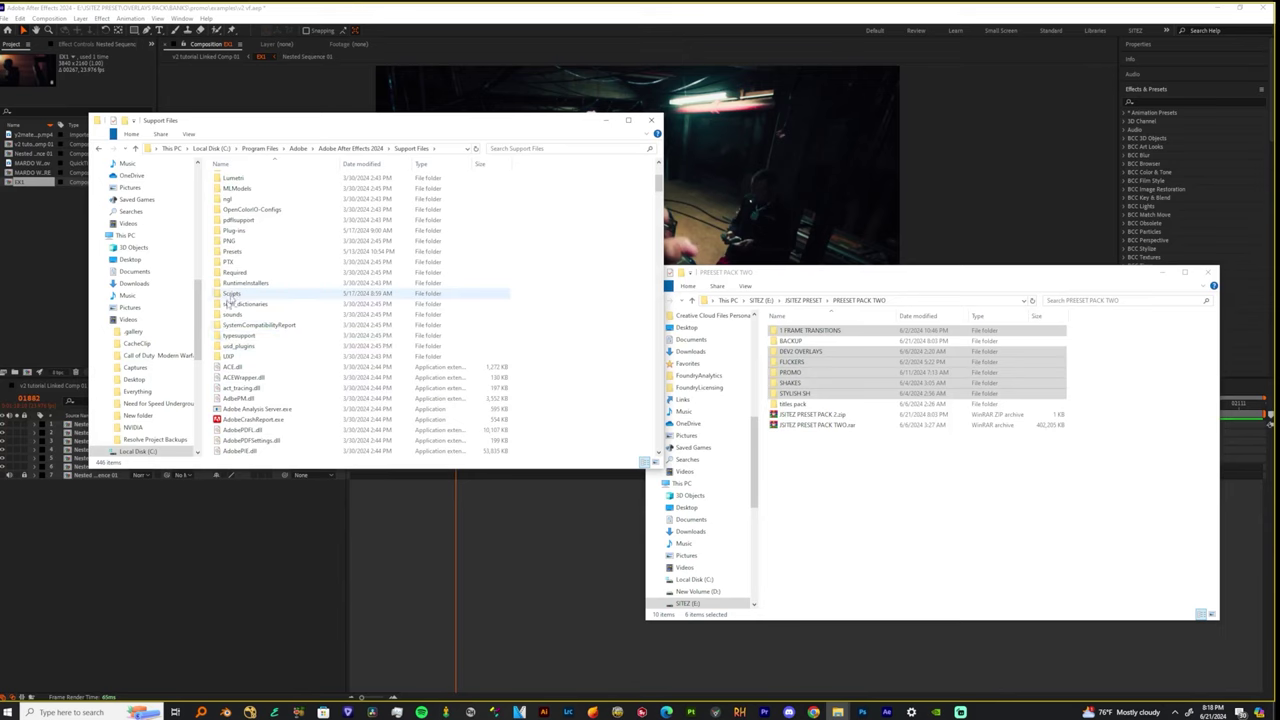
pyautogui.doubleClick(237, 251)
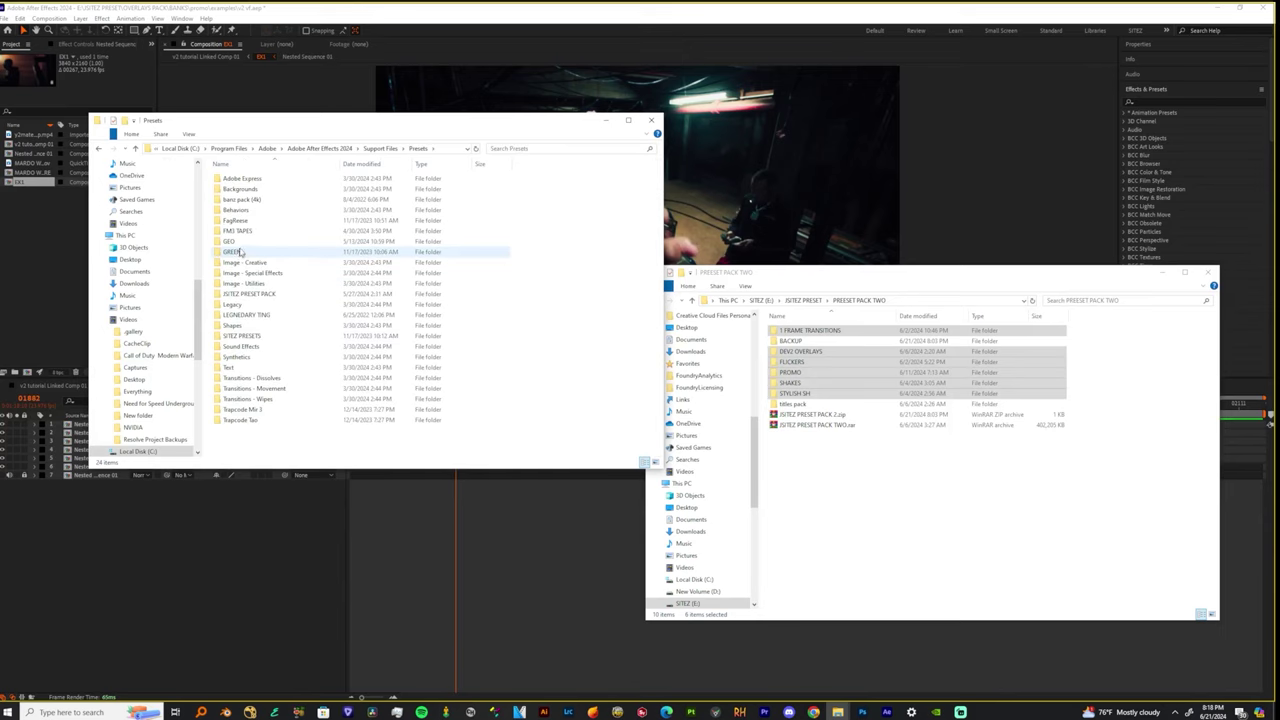
pyautogui.doubleClick(248, 294)
# Create a new folder named V2 inside JSITEZ PRESET PACK.
pyautogui.rightClick(302, 340)
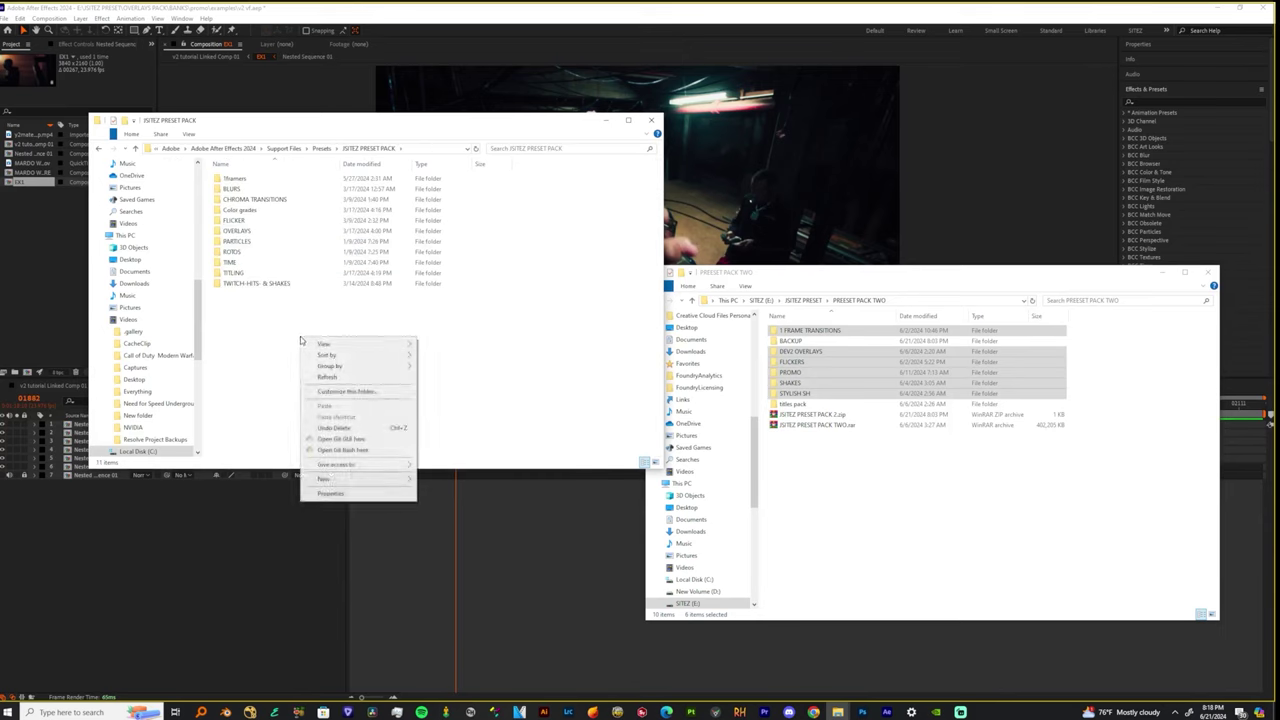
pyautogui.moveTo(356, 483)
pyautogui.click(441, 481)
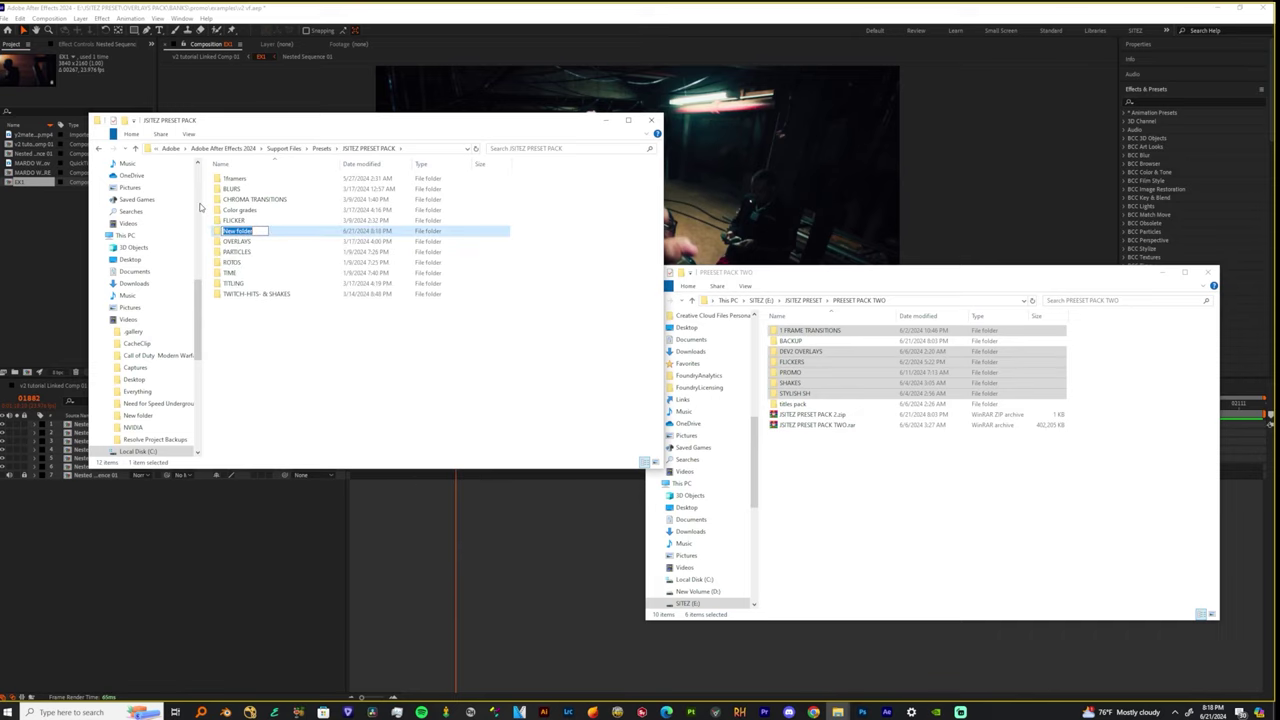
pyautogui.write('V')
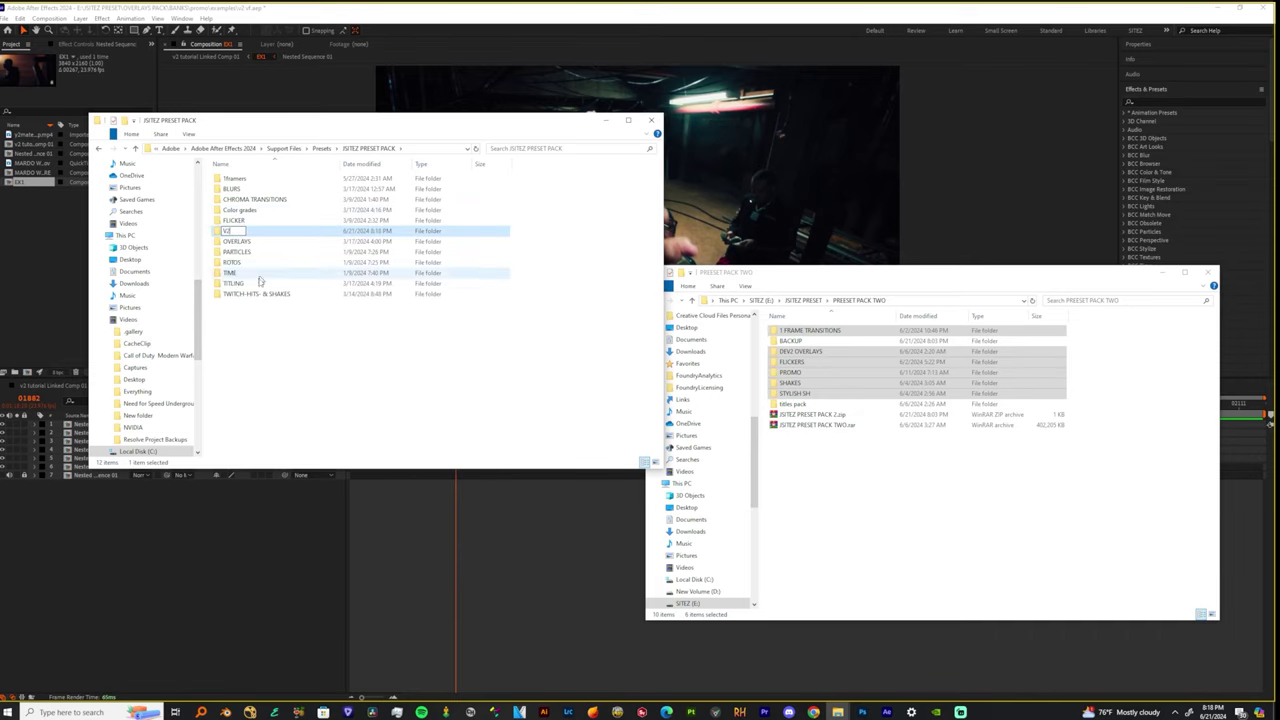
pyautogui.write('2')
pyautogui.press('Return')
# Open the V2 folder and transfer the selected preset folders from the preset pack's source folder into it.
pyautogui.doubleClick(228, 294)
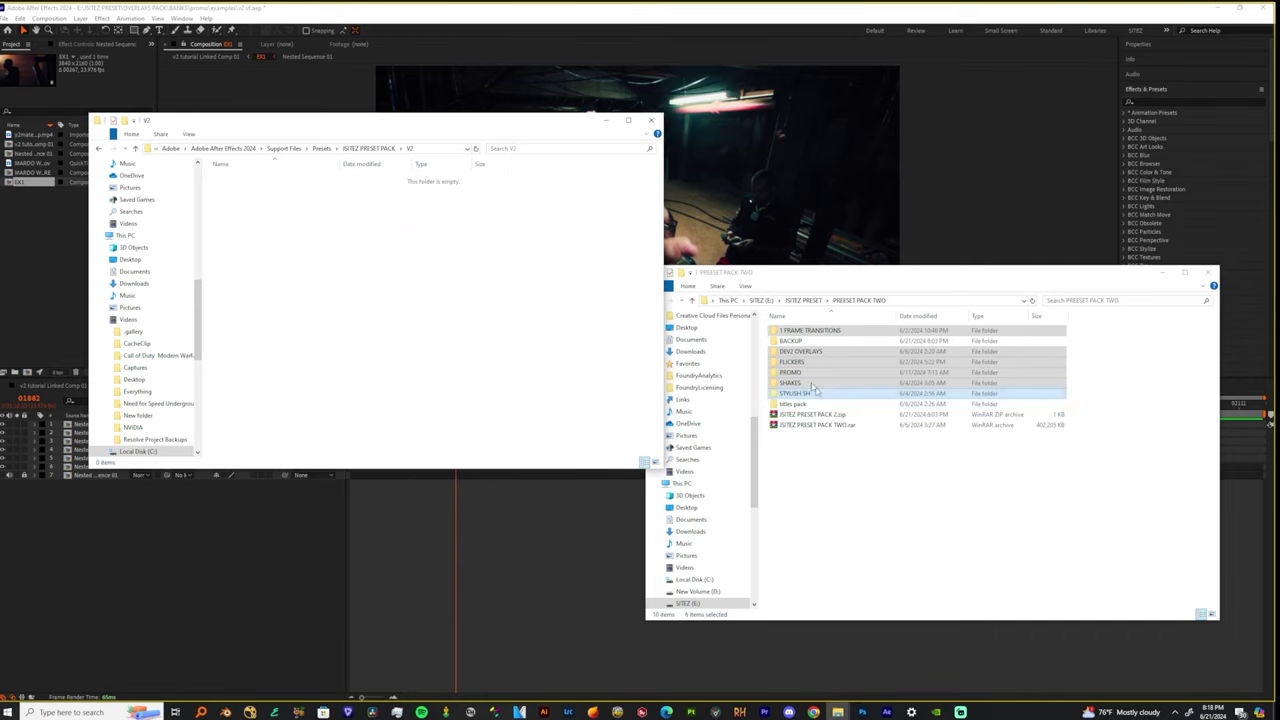
pyautogui.moveTo(790, 383); pyautogui.dragTo(786, 371)
pyautogui.moveTo(786, 371); pyautogui.dragTo(330, 270)
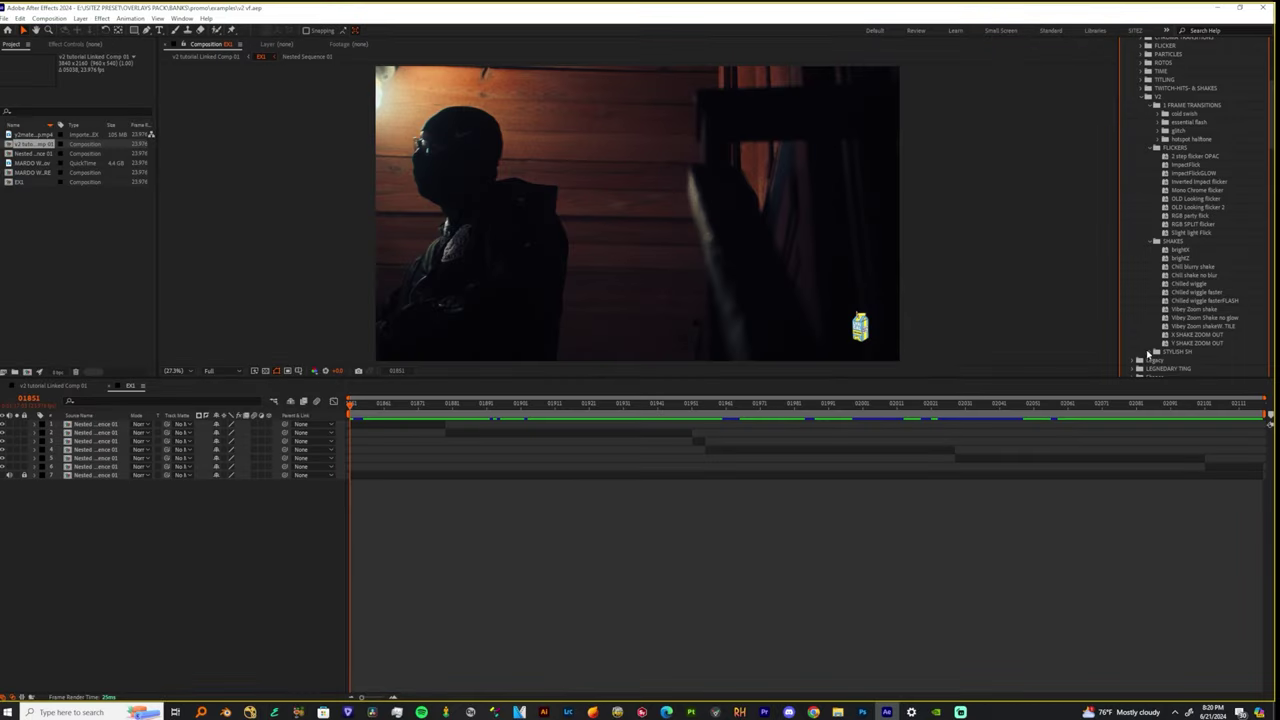
# Widen the presets list and look through the V2 folders of one-frame transitions, flickers, shakes and stylish effects.
pyautogui.scroll(-2, 1153, 353)
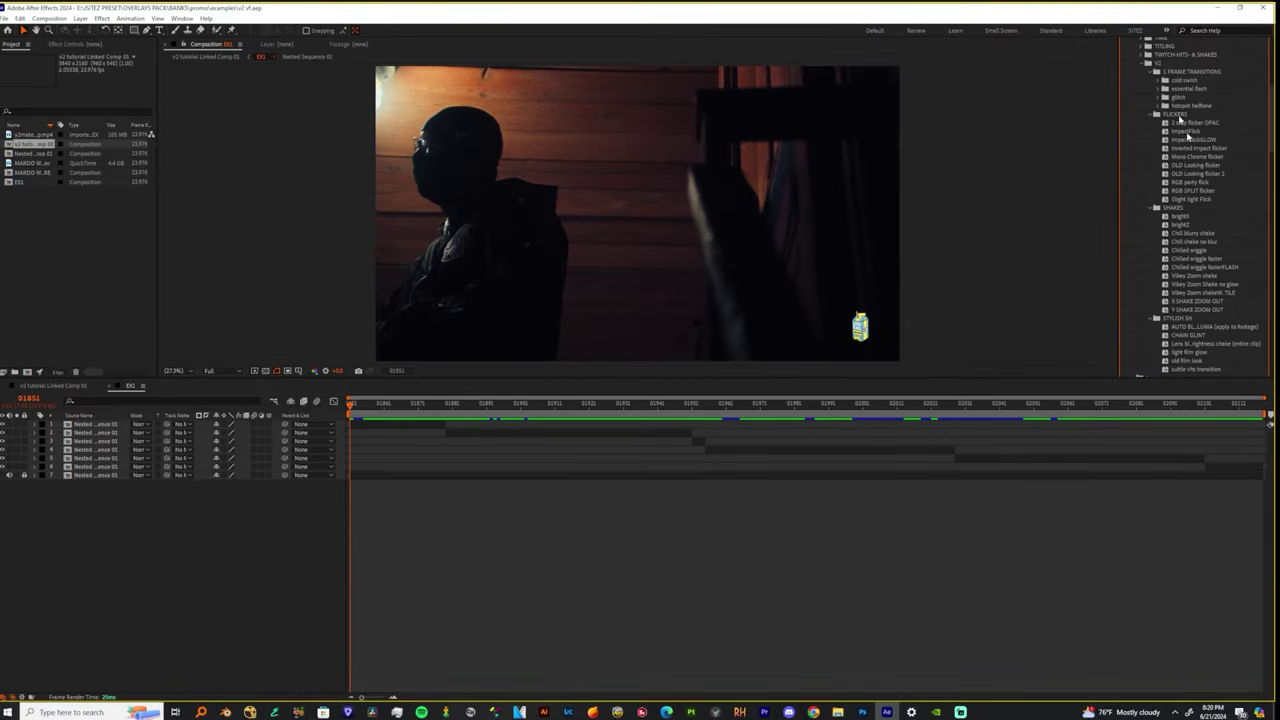
pyautogui.scroll(-5, 1193, 90)
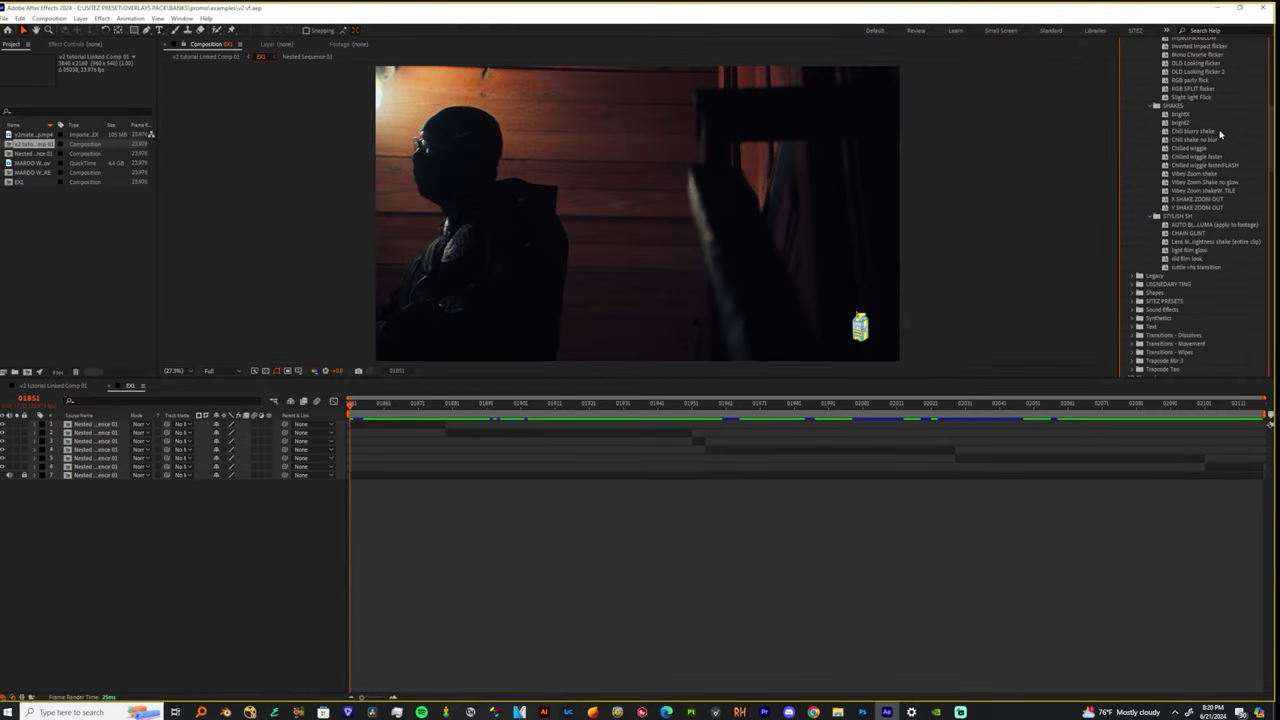
pyautogui.scroll(5, 1205, 115)
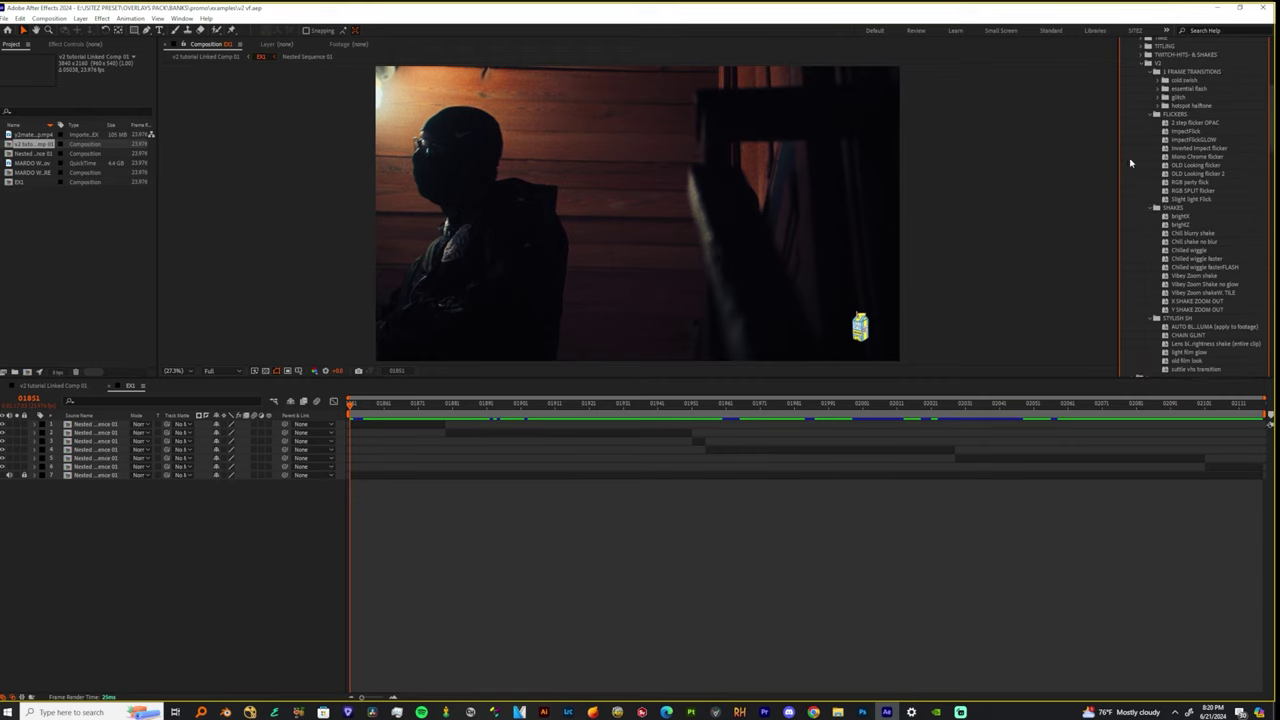
pyautogui.moveTo(1118, 157); pyautogui.dragTo(1040, 160)
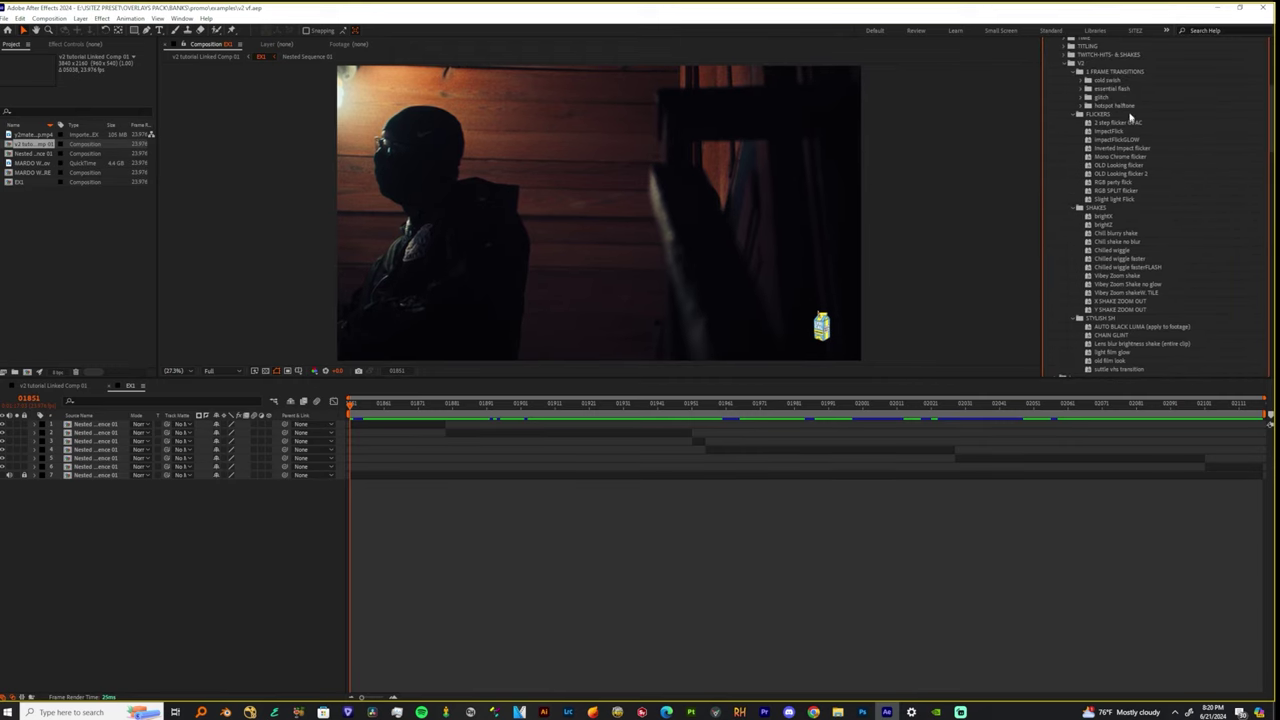
pyautogui.click(1081, 80)
pyautogui.click(1080, 80)
# Place the playhead at the cut at frame 1951, open the Workflow.jsx script panel and widen it to show all its functions.
pyautogui.moveTo(447, 404); pyautogui.dragTo(691, 404)
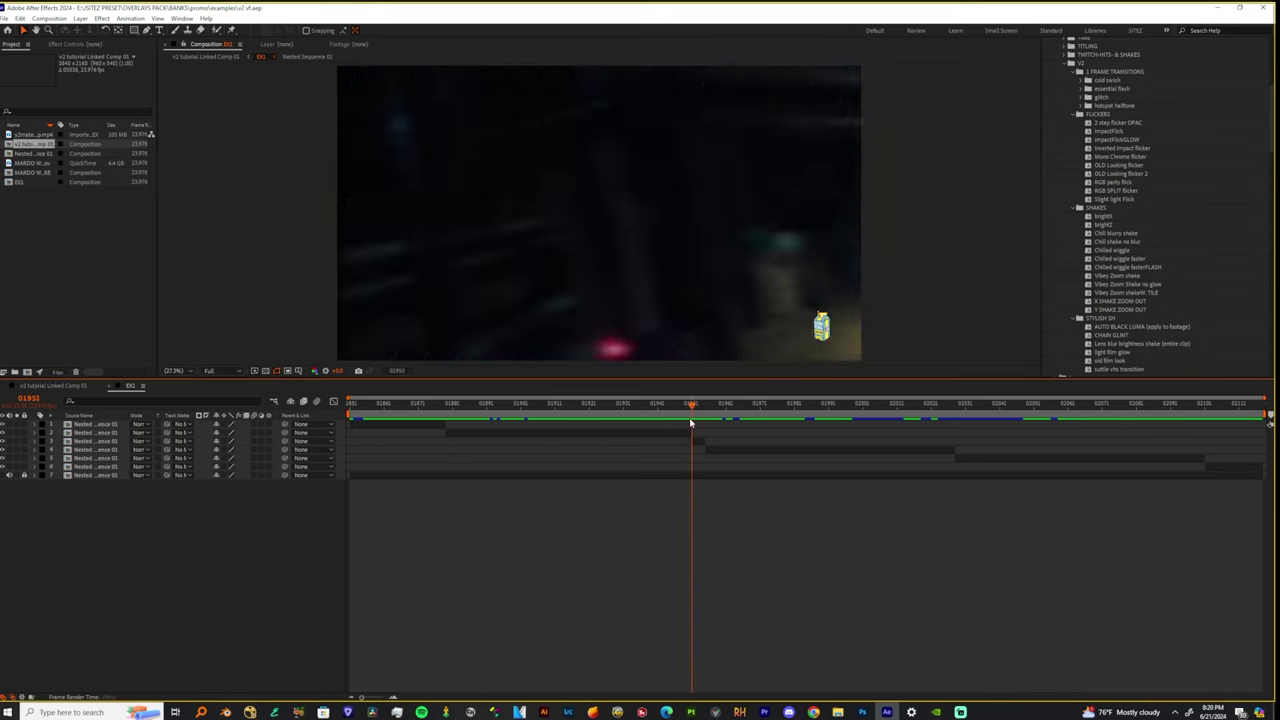
pyautogui.click(183, 19)
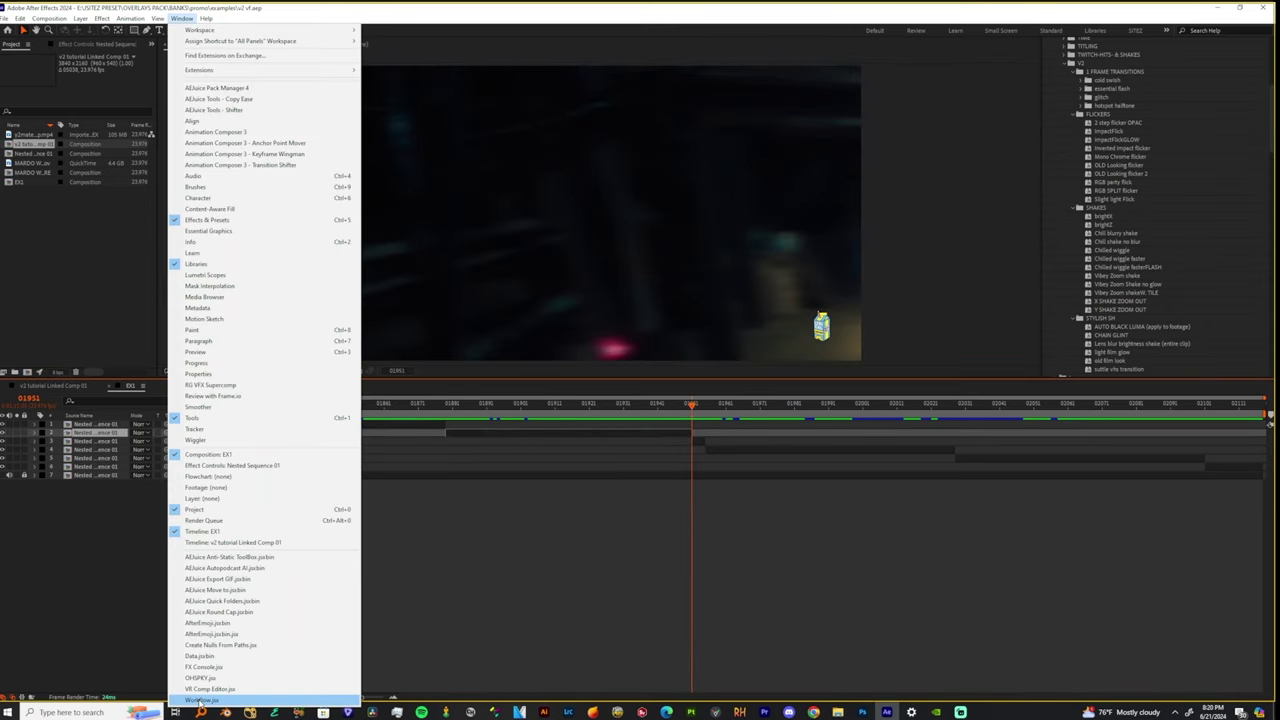
pyautogui.click(200, 700)
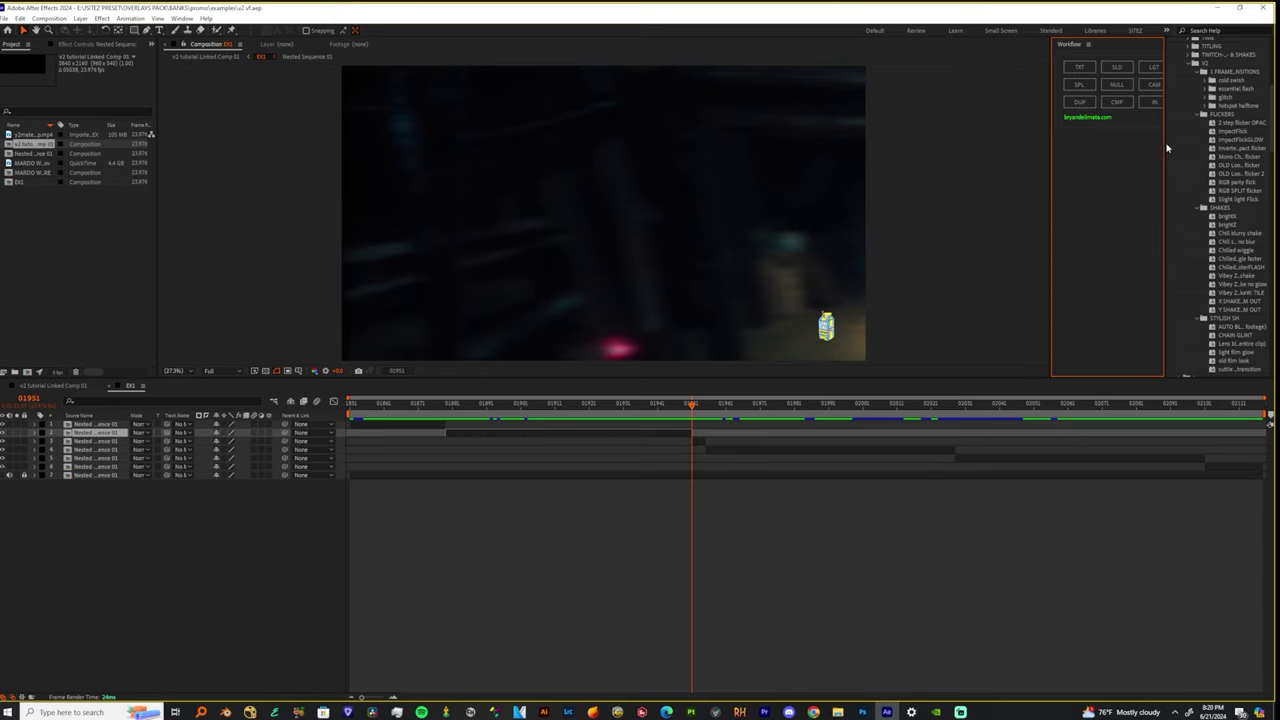
pyautogui.moveTo(1165, 141); pyautogui.dragTo(1040, 163)
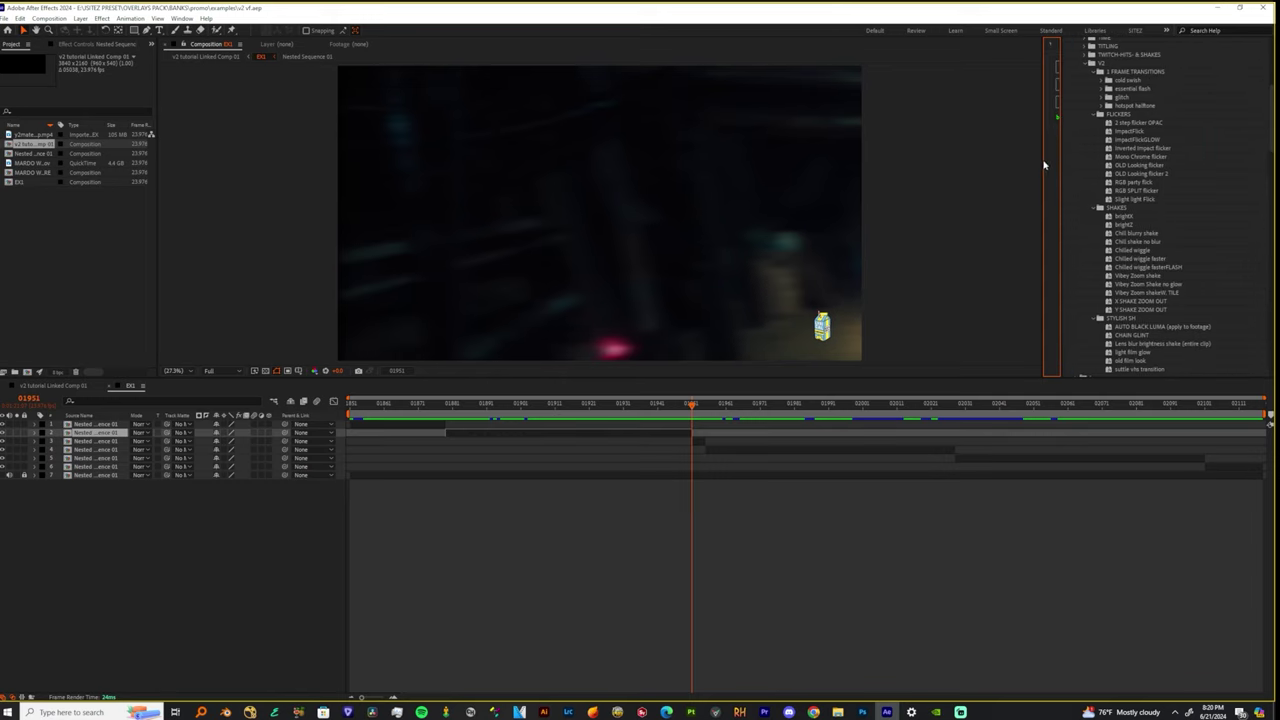
pyautogui.moveTo(1043, 161); pyautogui.dragTo(850, 184)
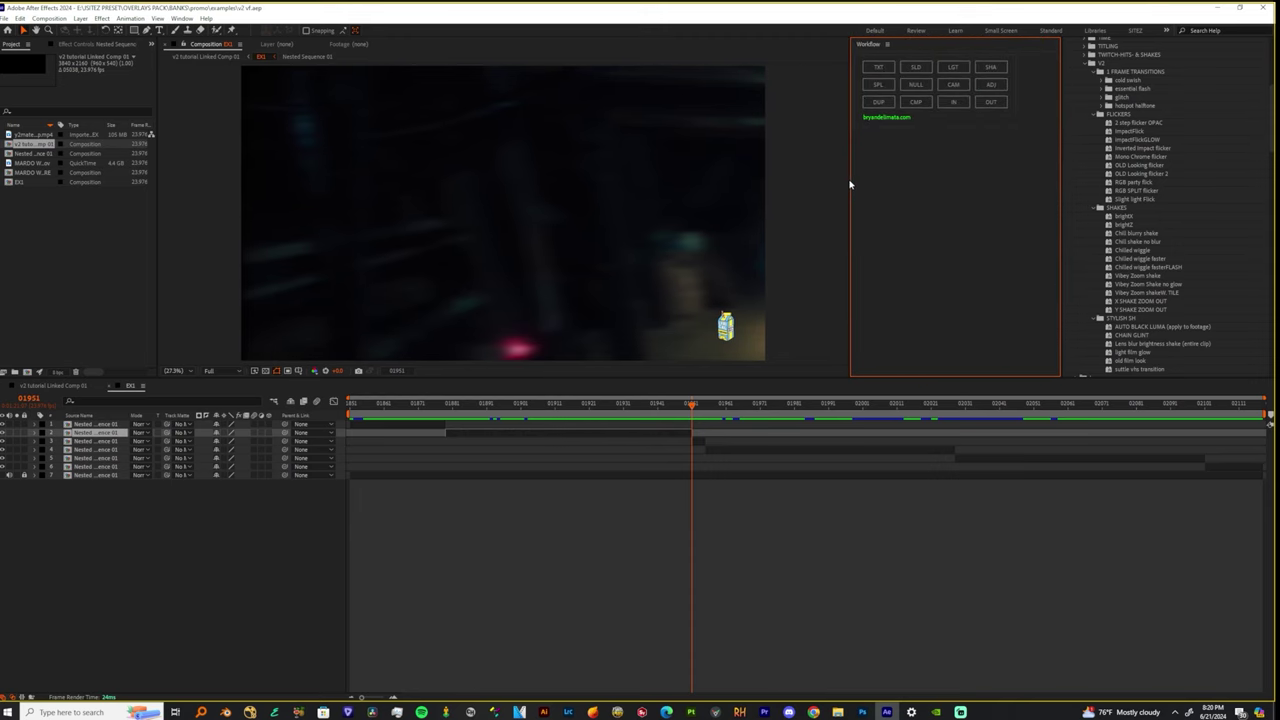
pyautogui.click(130, 19)
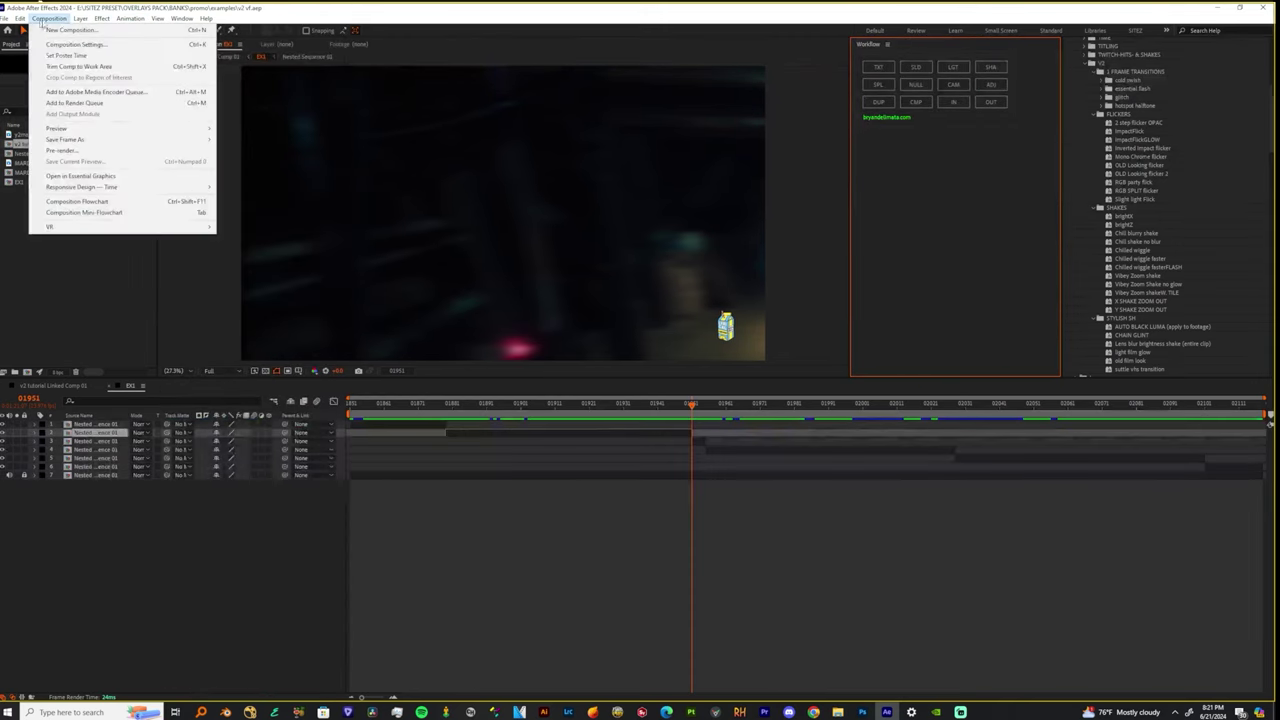
pyautogui.moveTo(100, 29)
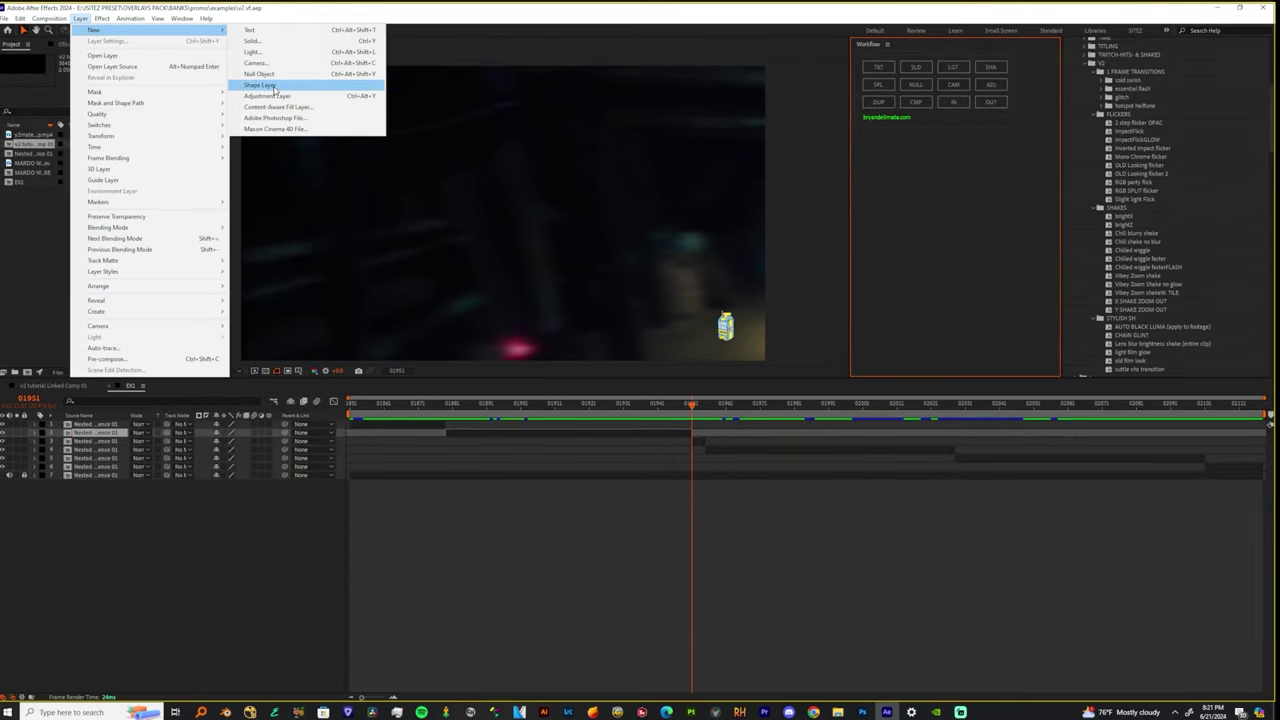
# Add three adjustment layers over the short clip that starts at the playhead.
pyautogui.click(700, 441)
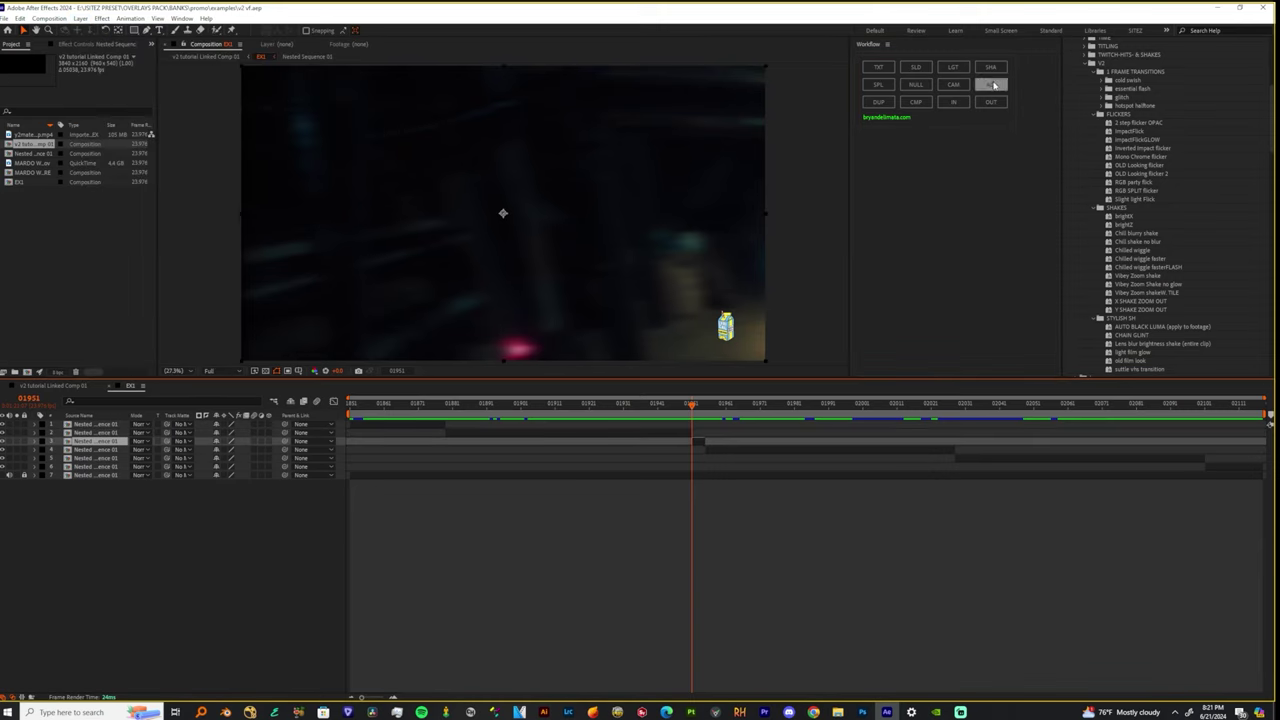
pyautogui.click(995, 86)
pyautogui.click(995, 86)
pyautogui.click(995, 86)
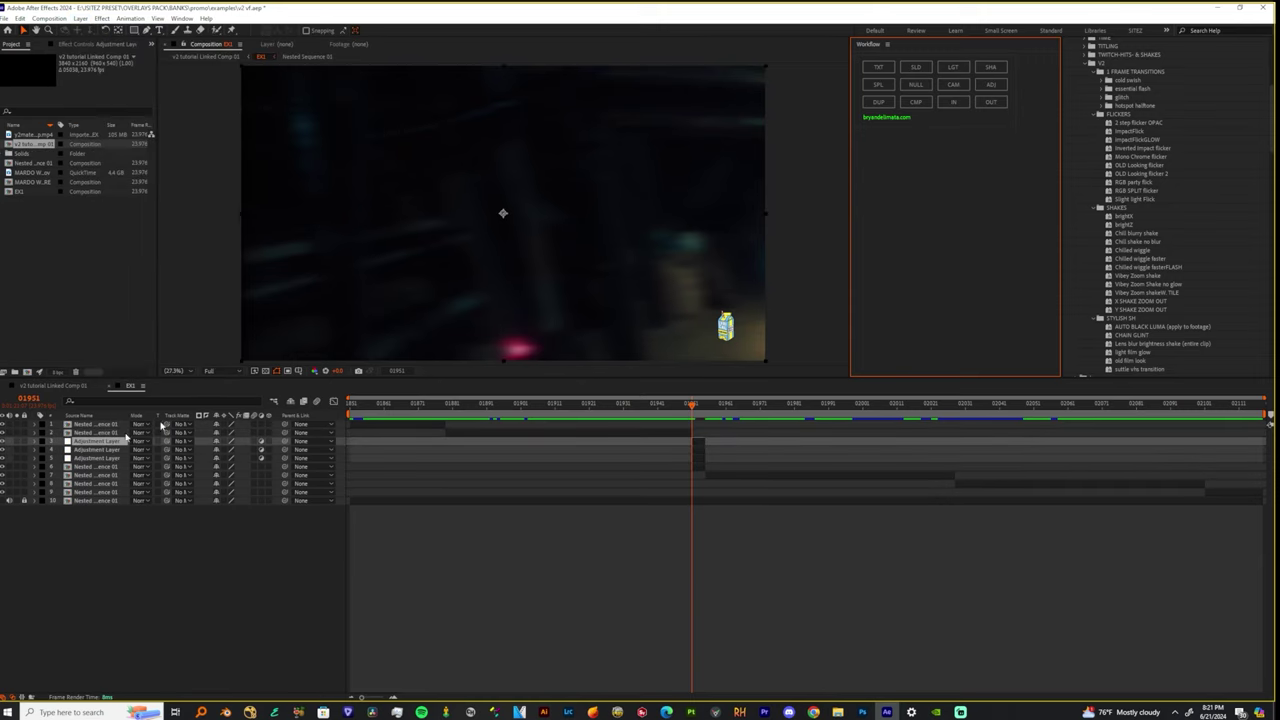
# Move the three adjustment layers together in the layer stack to directly below the first nested sequence layer.
pyautogui.click(100, 458)
pyautogui.keyDown('shift'); pyautogui.click(106, 442); pyautogui.keyUp('shift')
pyautogui.moveTo(106, 449); pyautogui.dragTo(102, 428)
# Fit the three adjustment layers to the frame just before the cut at frame 1951.
pyautogui.press('pageup')
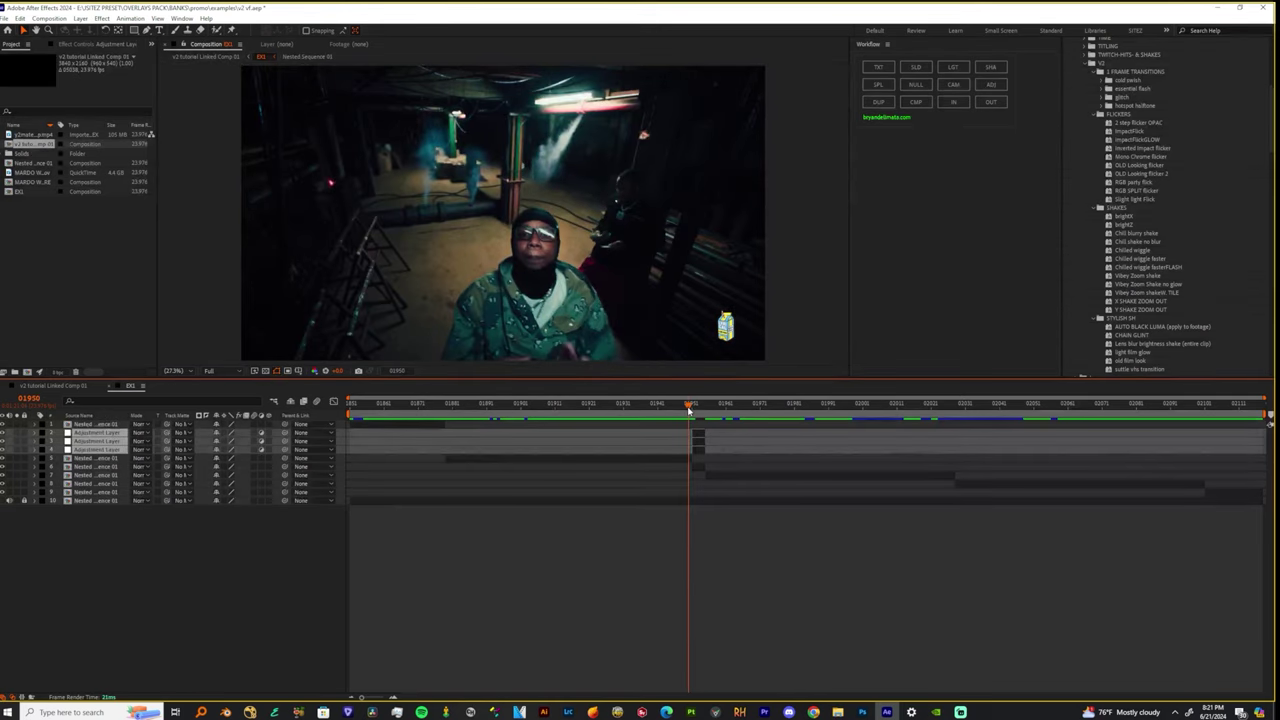
pyautogui.press('pagedown')
pyautogui.press('pageup')
pyautogui.moveTo(360, 698); pyautogui.dragTo(382, 698)
pyautogui.moveTo(814, 407); pyautogui.dragTo(820, 438)
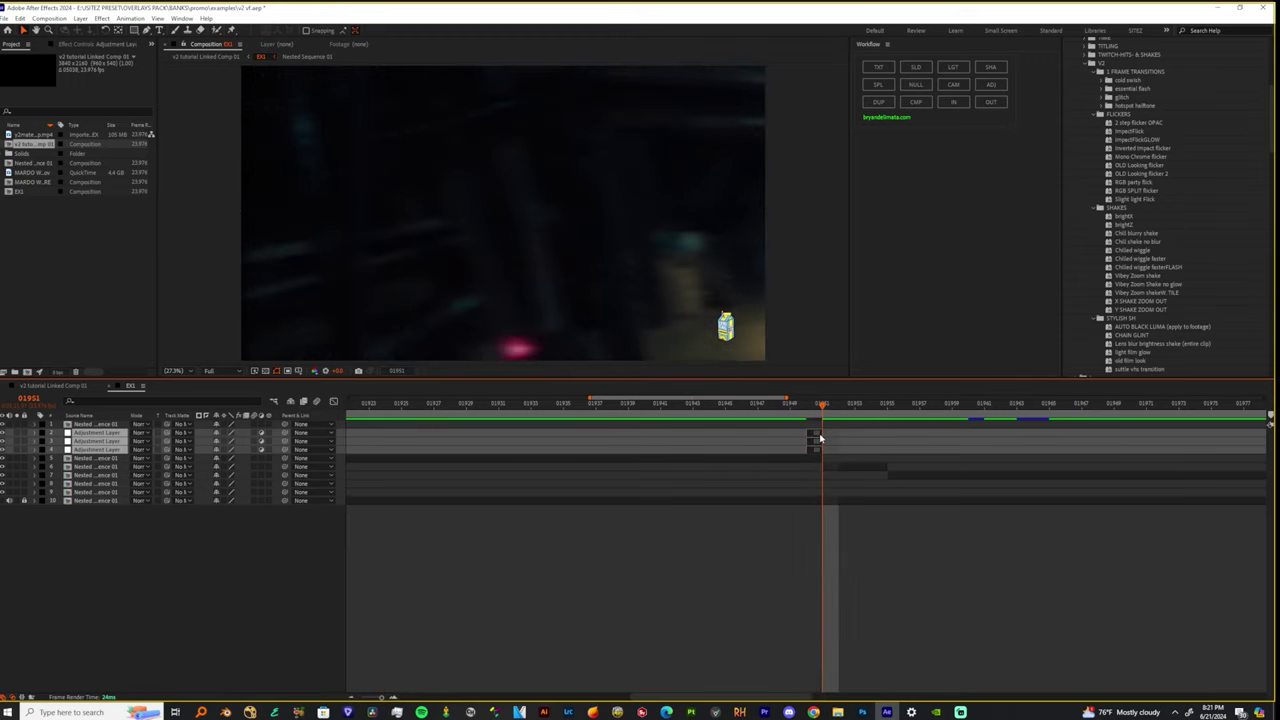
# Stagger the three adjustment layers one frame apart before the cut: top at frame 1948, bottom at 1949, middle at 1950.
pyautogui.click(803, 538)
pyautogui.click(814, 445)
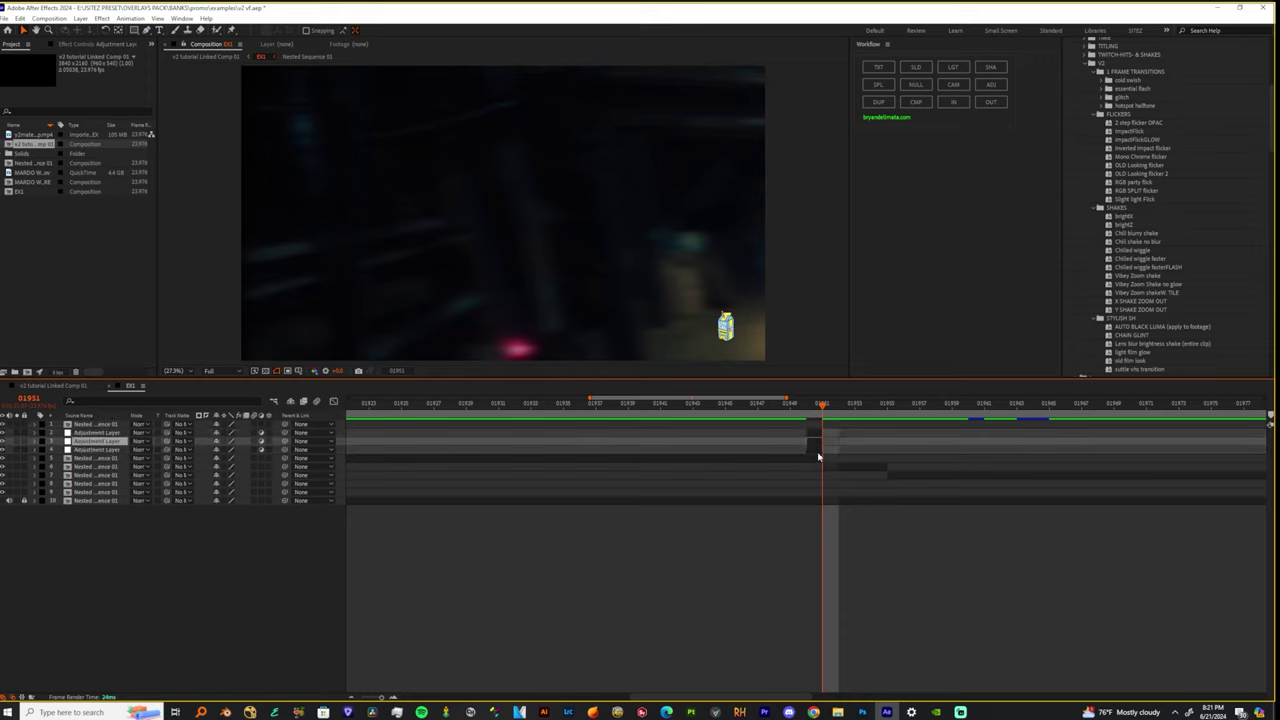
pyautogui.click(807, 432)
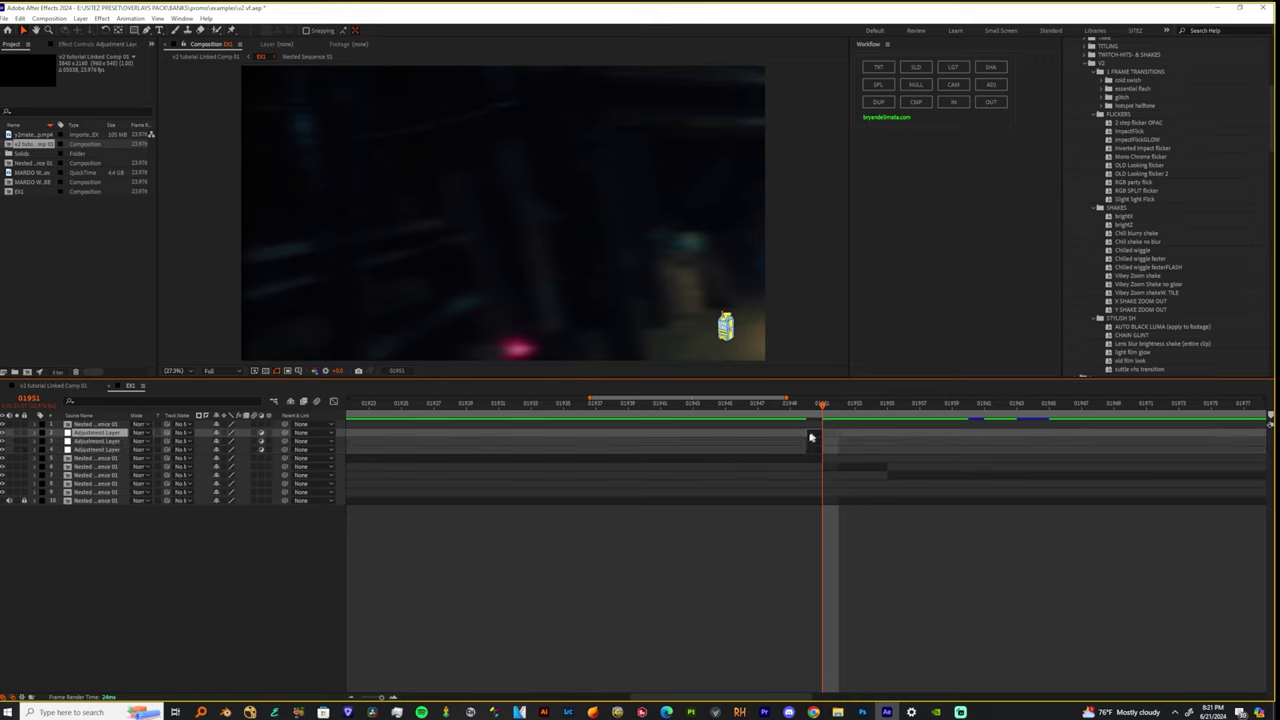
pyautogui.moveTo(815, 451); pyautogui.dragTo(797, 452)
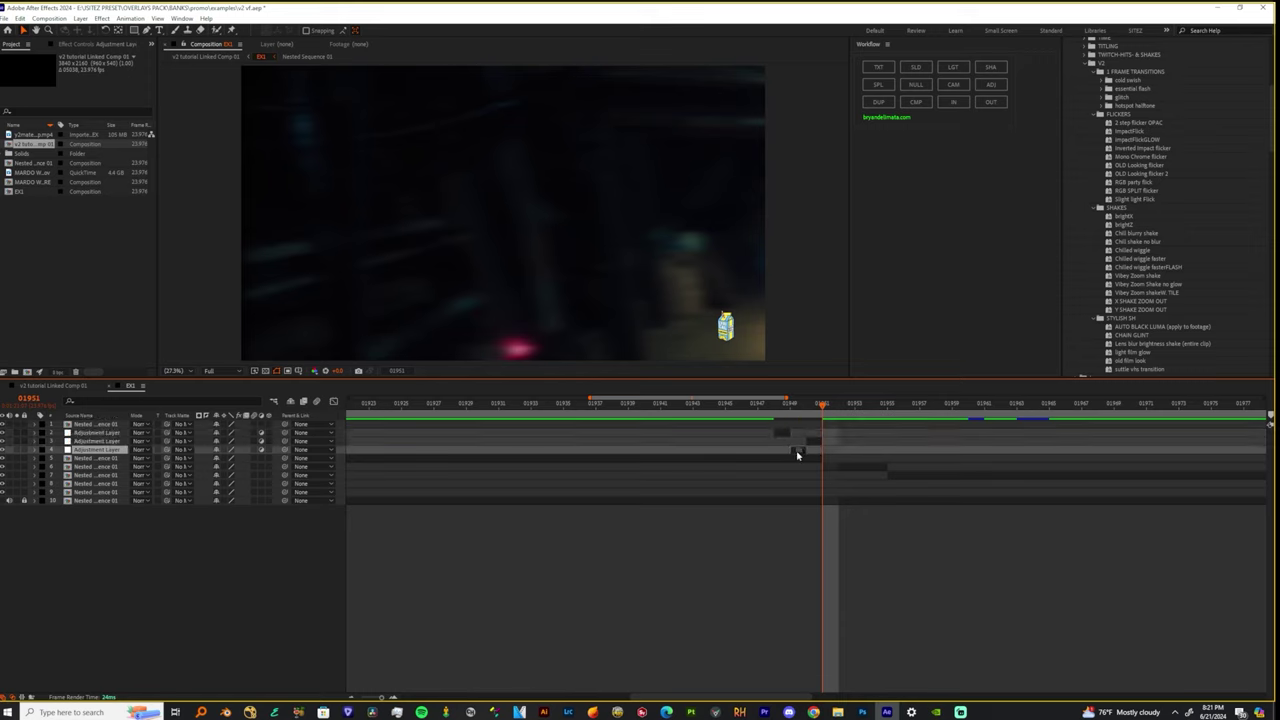
# Place the playhead at frame 1948 and apply the essential flash preset 1 to the adjustment layer there.
pyautogui.press('pageup')
pyautogui.press('pageup')
pyautogui.press('pageup')
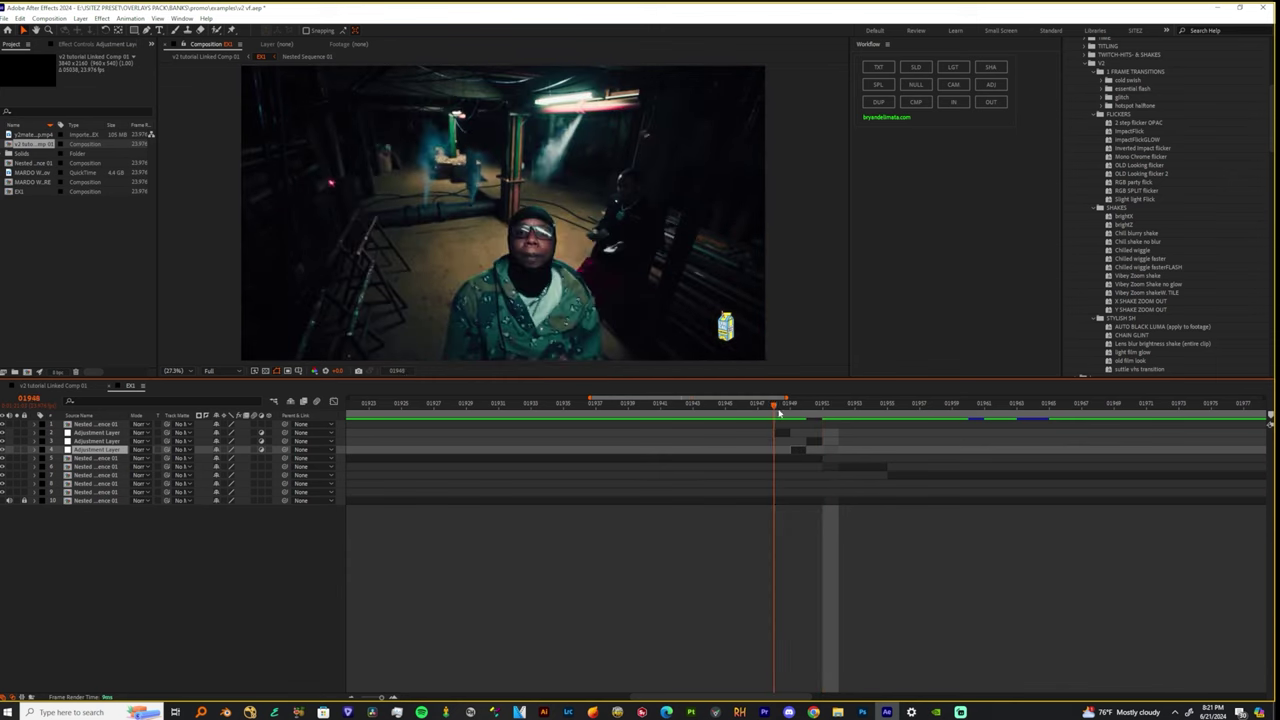
pyautogui.click(784, 433)
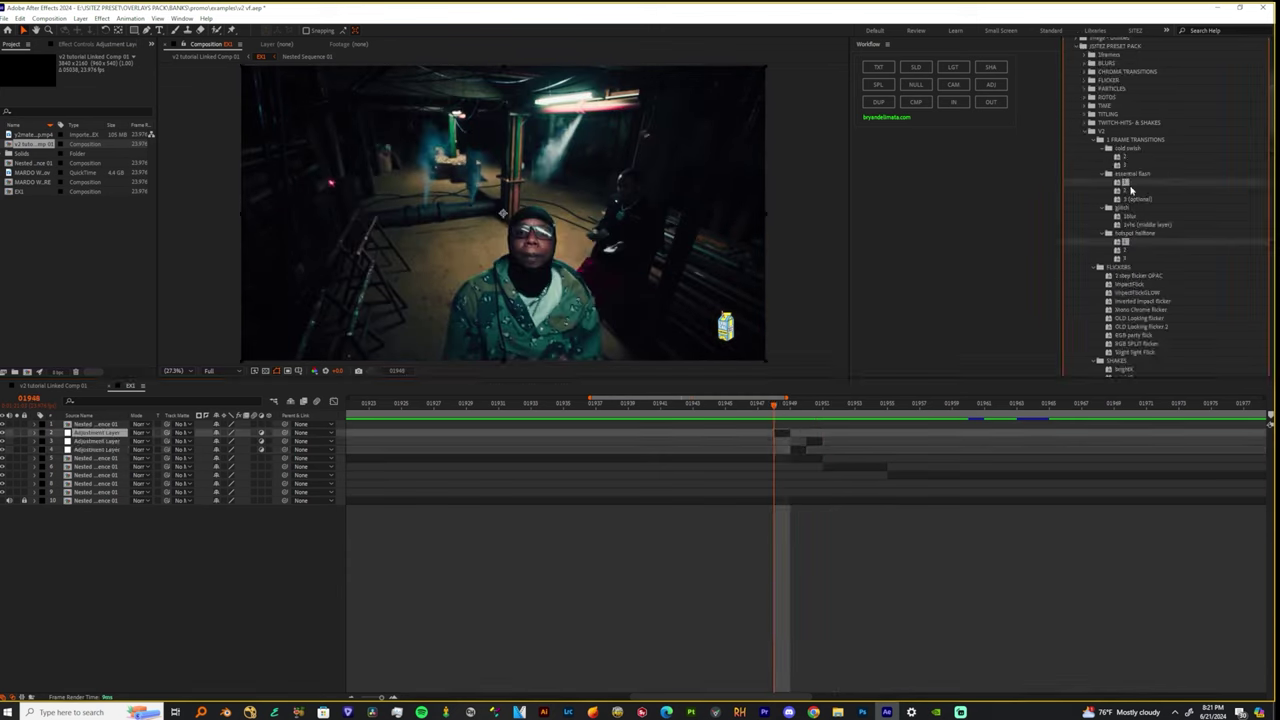
pyautogui.click(1126, 184)
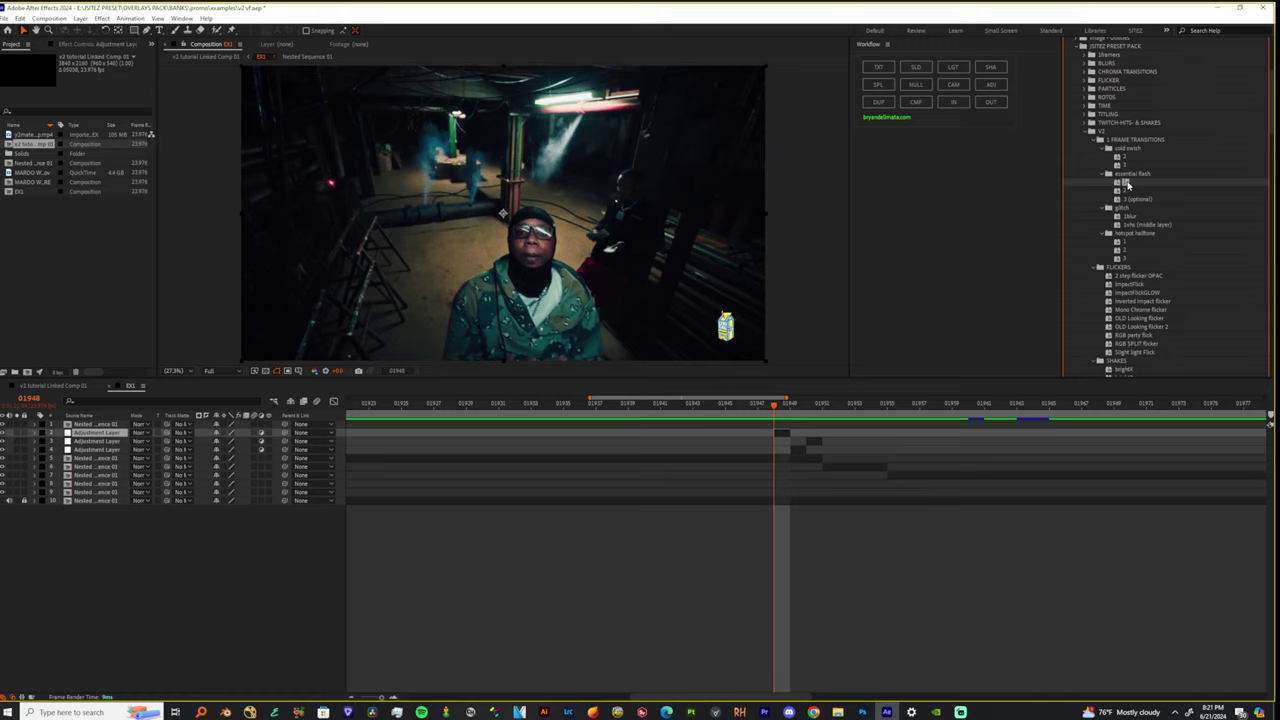
pyautogui.moveTo(916, 271); pyautogui.dragTo(786, 433)
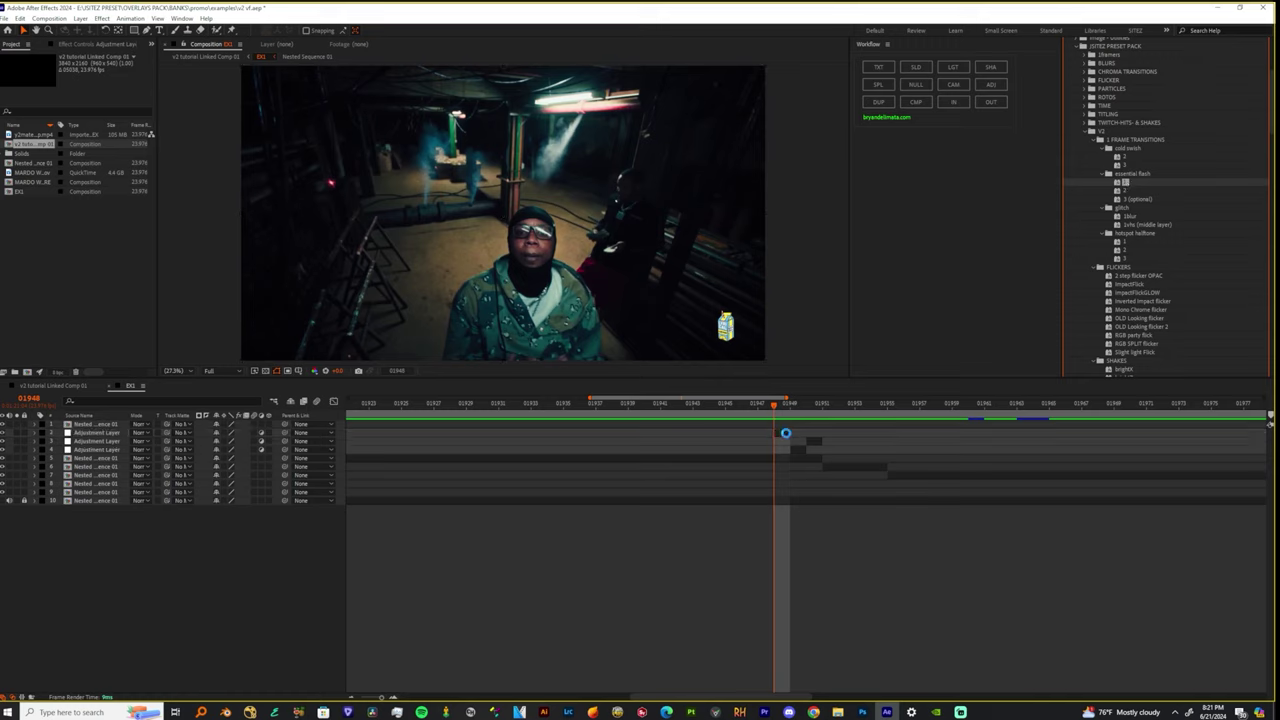
pyautogui.keyDown('shift'); pyautogui.scroll(-1, 786, 436); pyautogui.keyUp('shift')
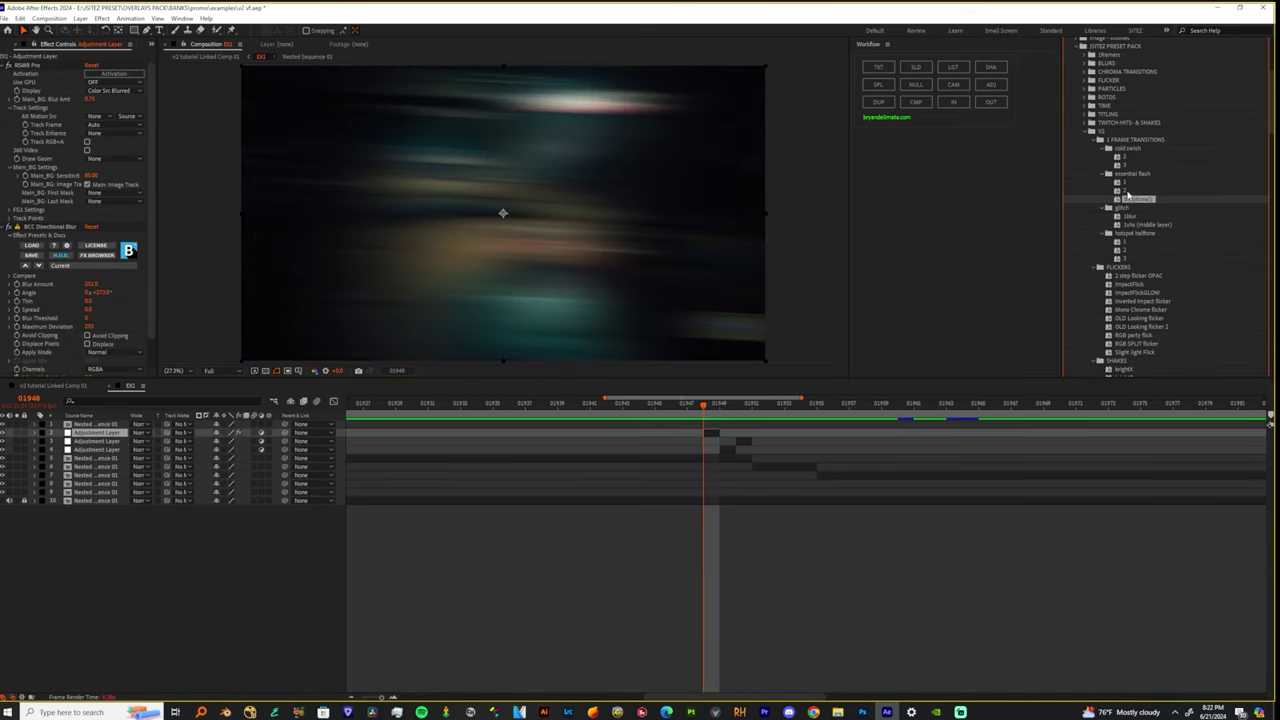
# Apply essential flash preset 2 to the adjustment layer at frame 1949 and preset 3 (optional) to the one at frame 1950.
pyautogui.click(1122, 199)
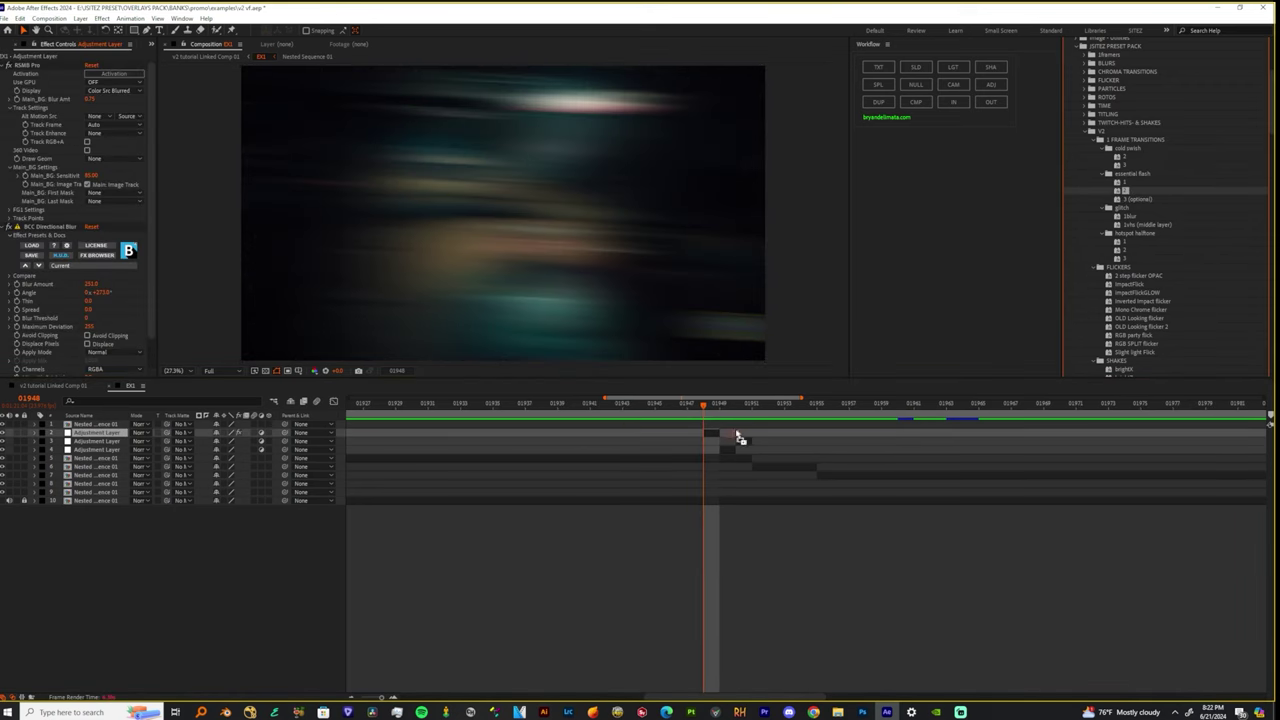
pyautogui.moveTo(738, 437); pyautogui.dragTo(733, 450)
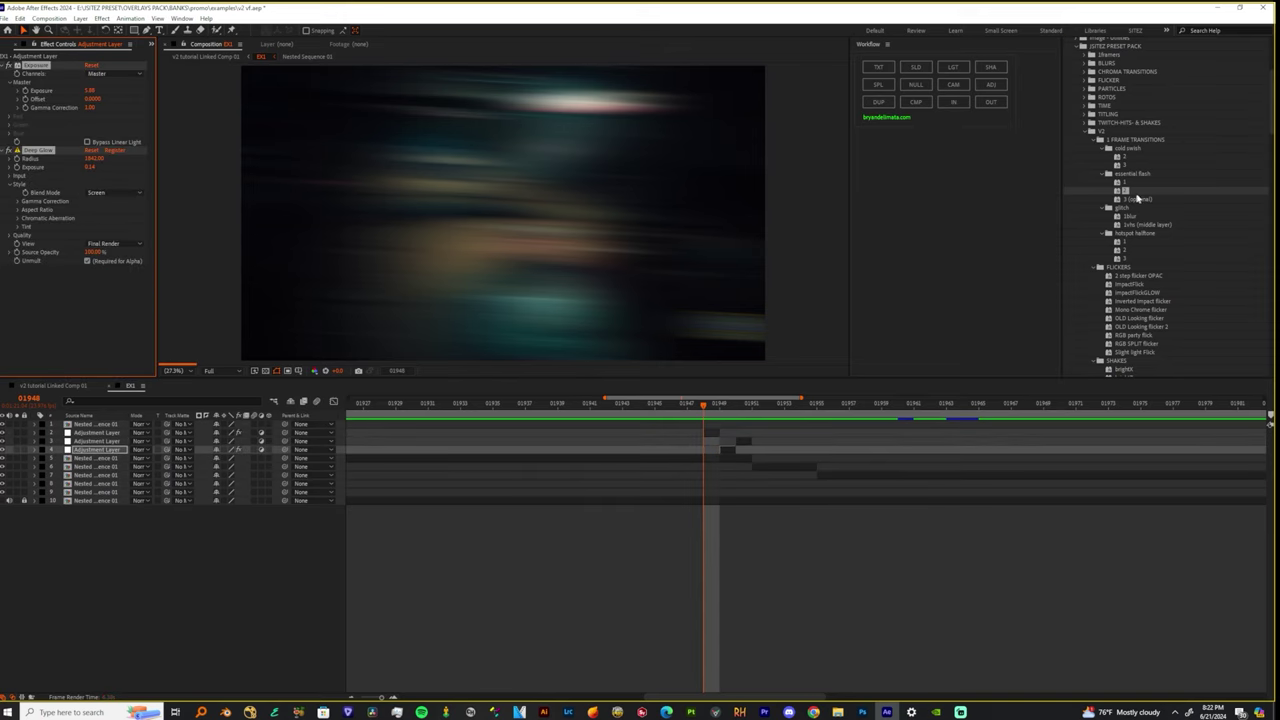
pyautogui.moveTo(1142, 201); pyautogui.dragTo(672, 408)
# Set the work area around the flash transition, from frame 1937 to about frame 1960.
pyautogui.press('b')
pyautogui.moveTo(672, 408); pyautogui.dragTo(810, 414)
pyautogui.press('n')
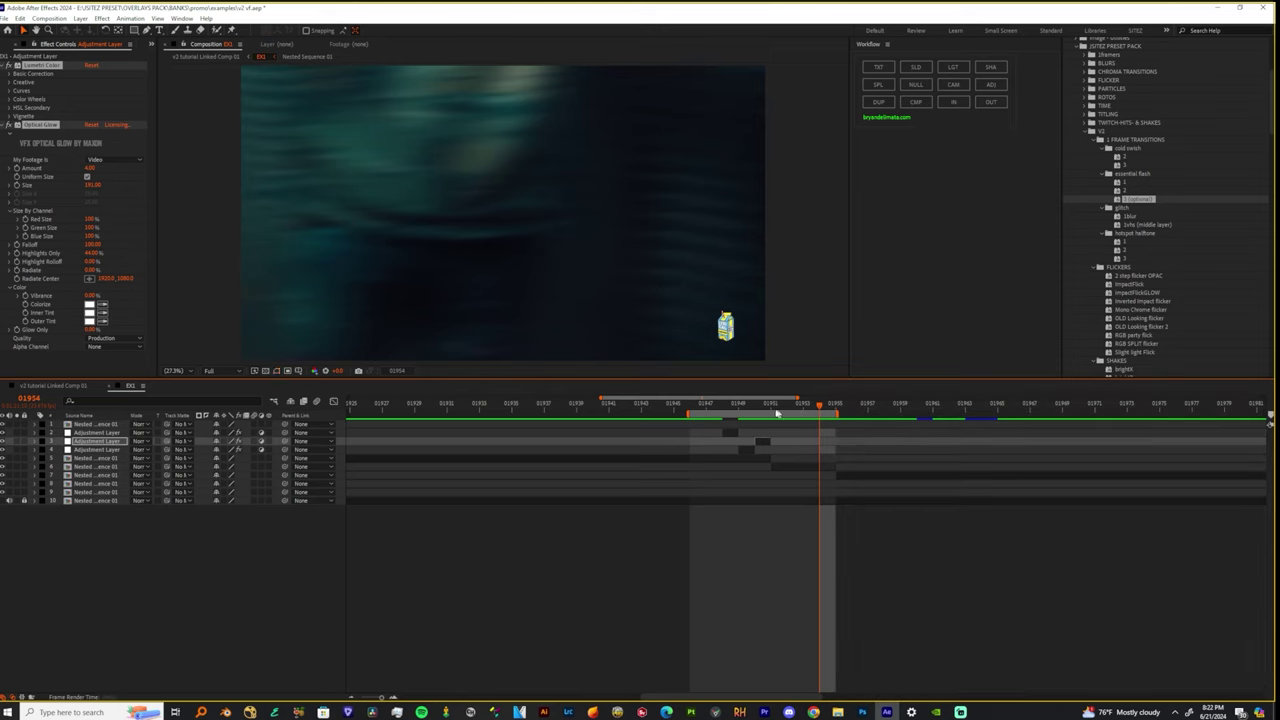
pyautogui.moveTo(688, 413)
pyautogui.mouseDown()
pyautogui.moveTo(544, 413)
pyautogui.moveTo(706, 404)
pyautogui.moveTo(771, 410)
pyautogui.moveTo(689, 410)
pyautogui.moveTo(784, 426)
pyautogui.moveTo(709, 410)
pyautogui.mouseUp()
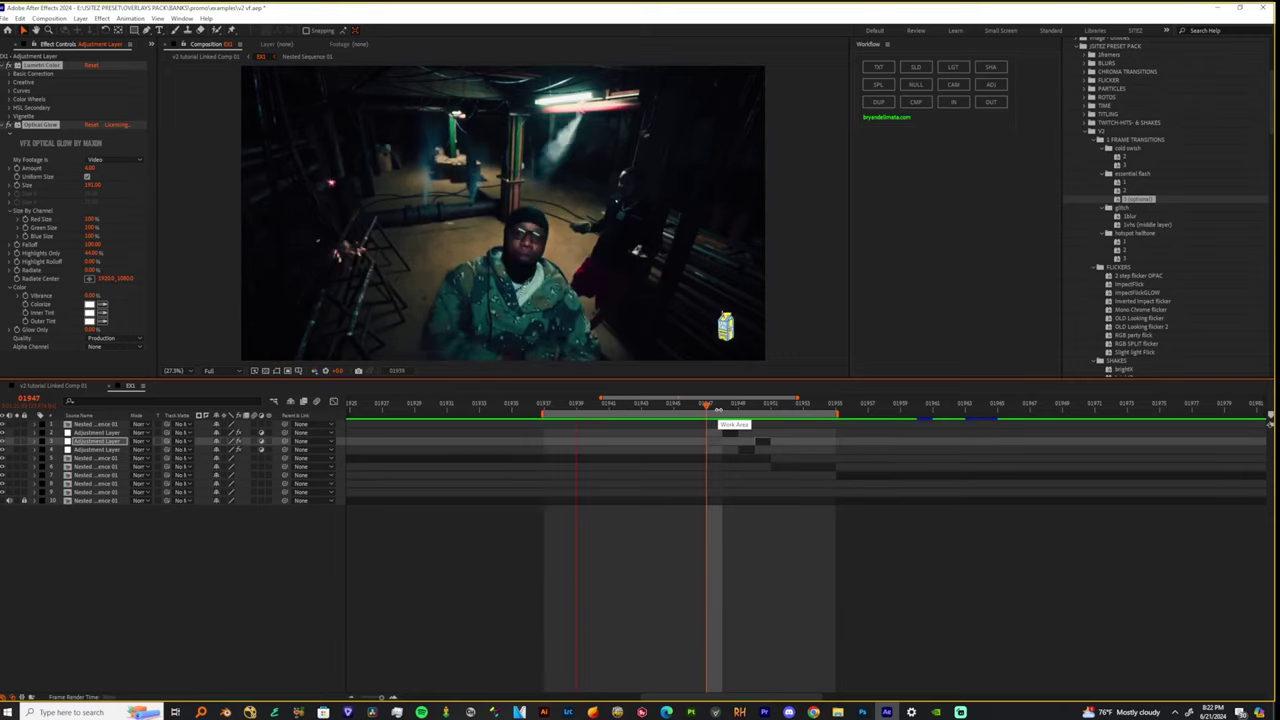
pyautogui.moveTo(837, 412); pyautogui.dragTo(917, 411)
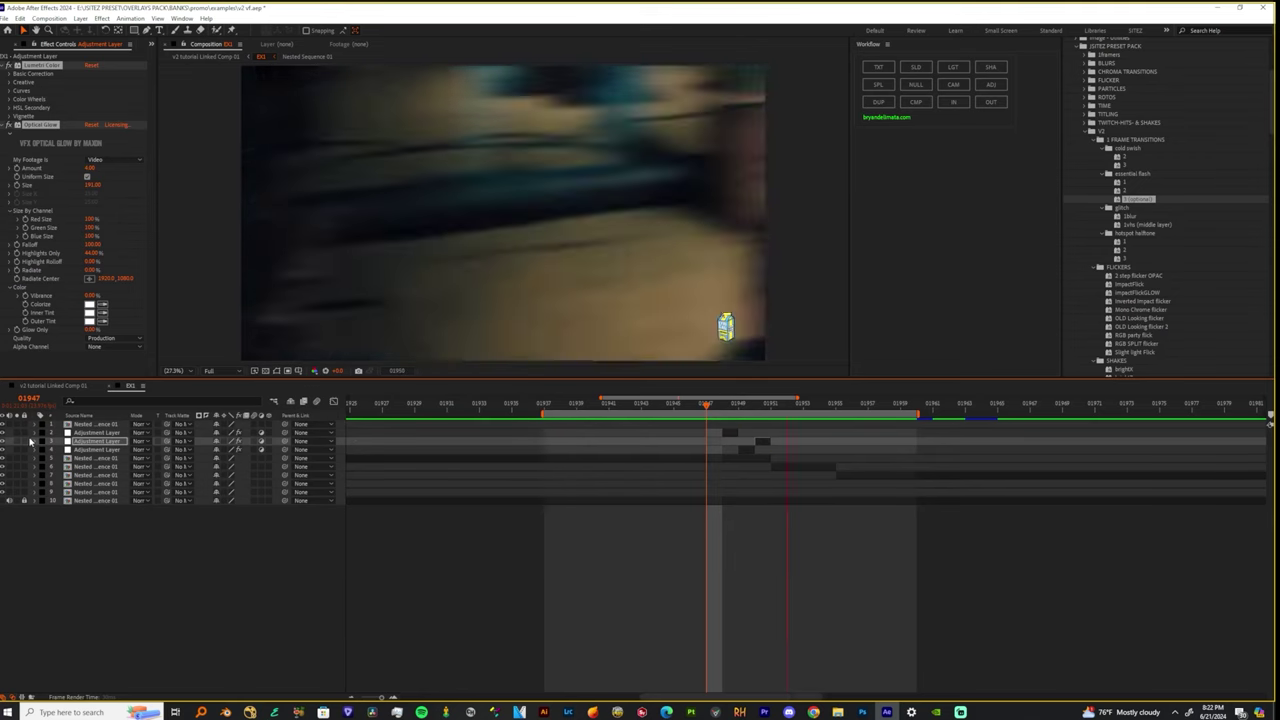
# Preview the transition with the three adjustment layers hidden and shown again, extending the work area start a few frames earlier.
pyautogui.press('space')
pyautogui.press('space')
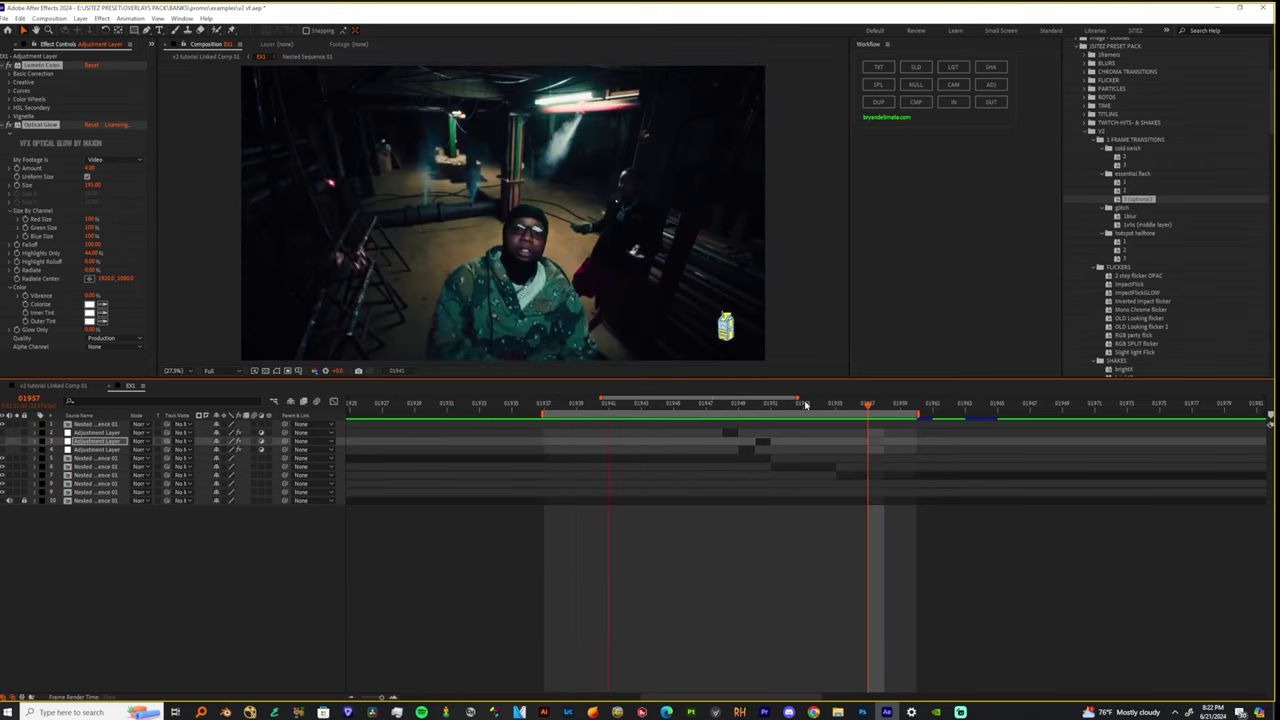
pyautogui.press('space')
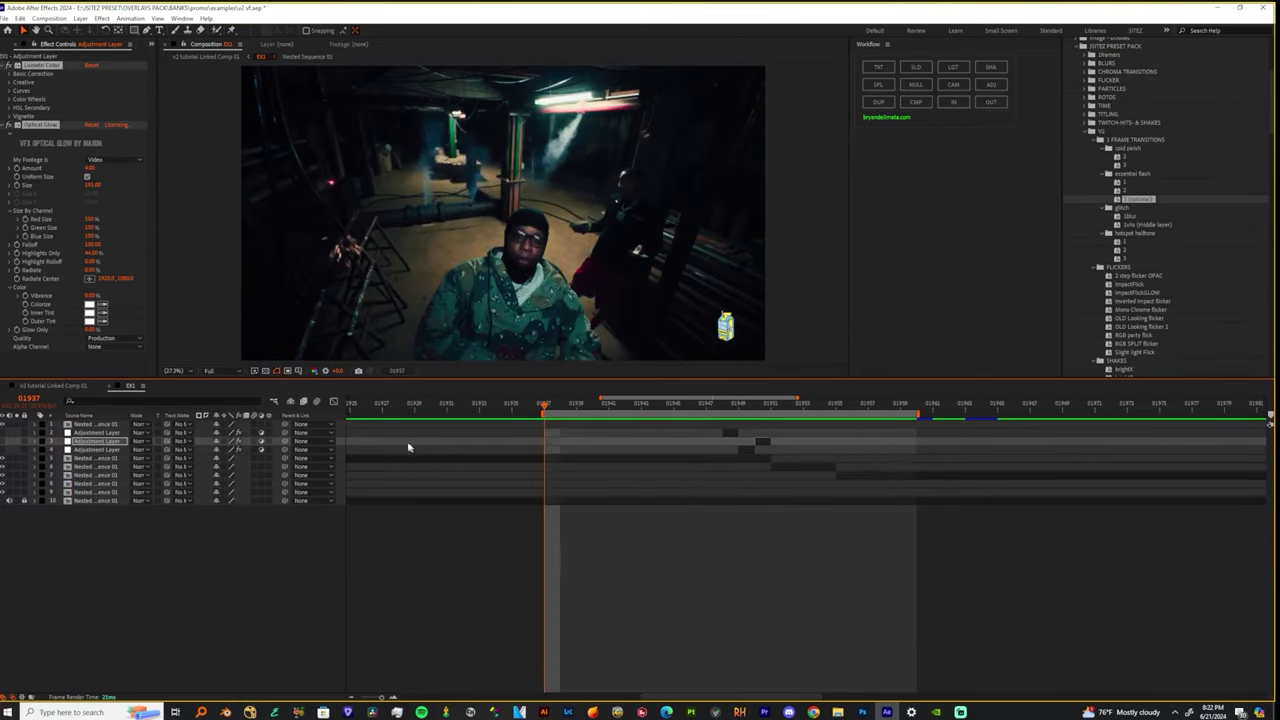
pyautogui.moveTo(537, 414); pyautogui.dragTo(496, 414)
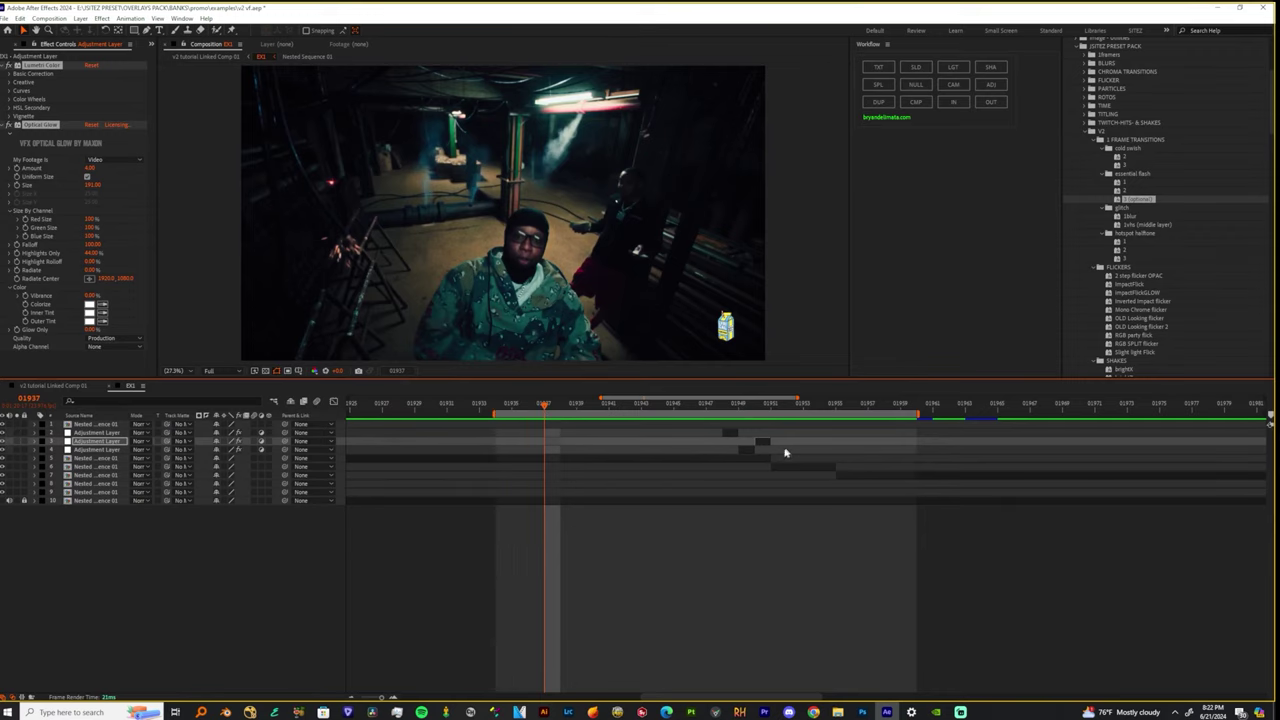
pyautogui.press('space')
pyautogui.moveTo(745, 540); pyautogui.dragTo(674, 547, button='middle')
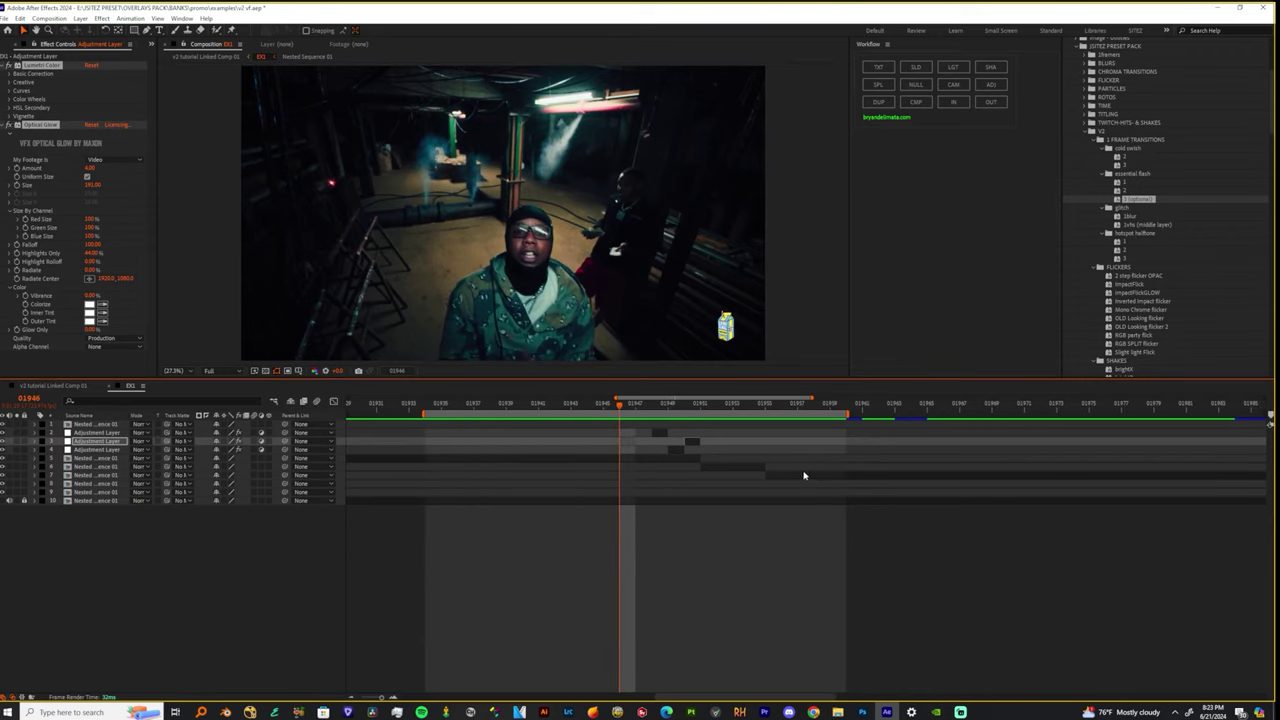
pyautogui.press('space')
pyautogui.press('space')
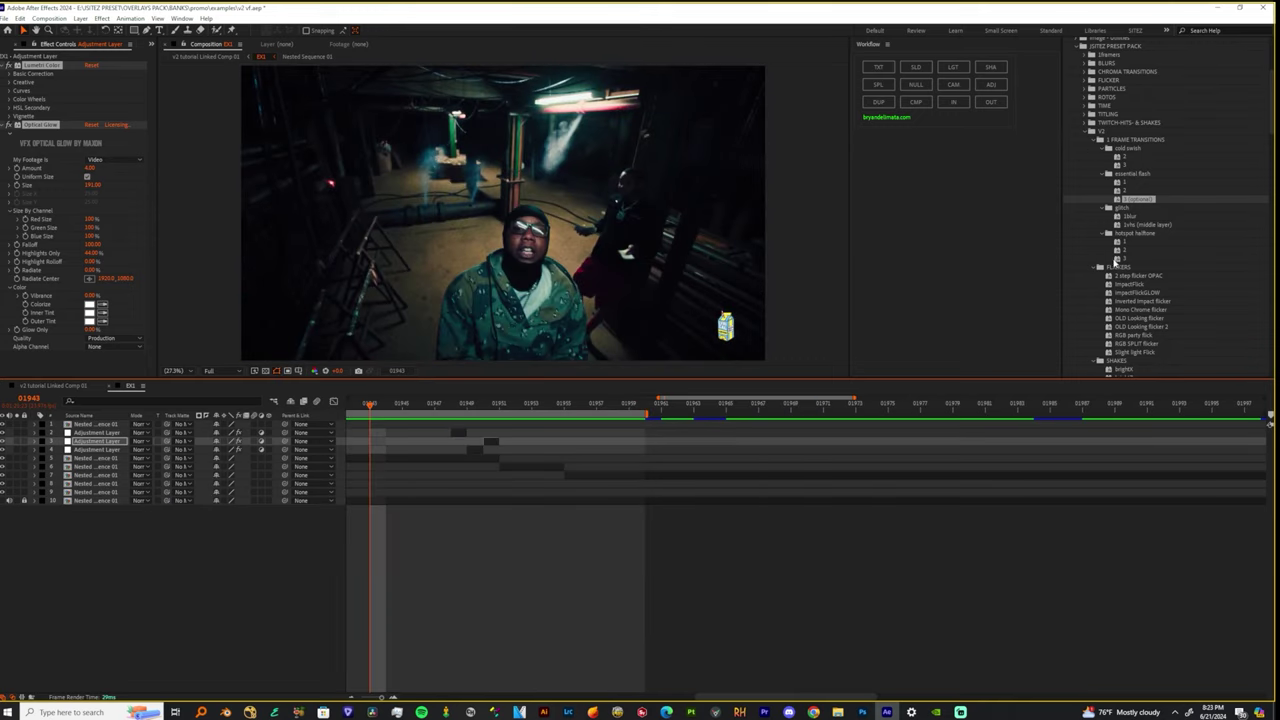
# Add three adjustment layers over the short nested clip that starts at frame 1951, with the playhead on its last frame, 1954.
pyautogui.click(1125, 243)
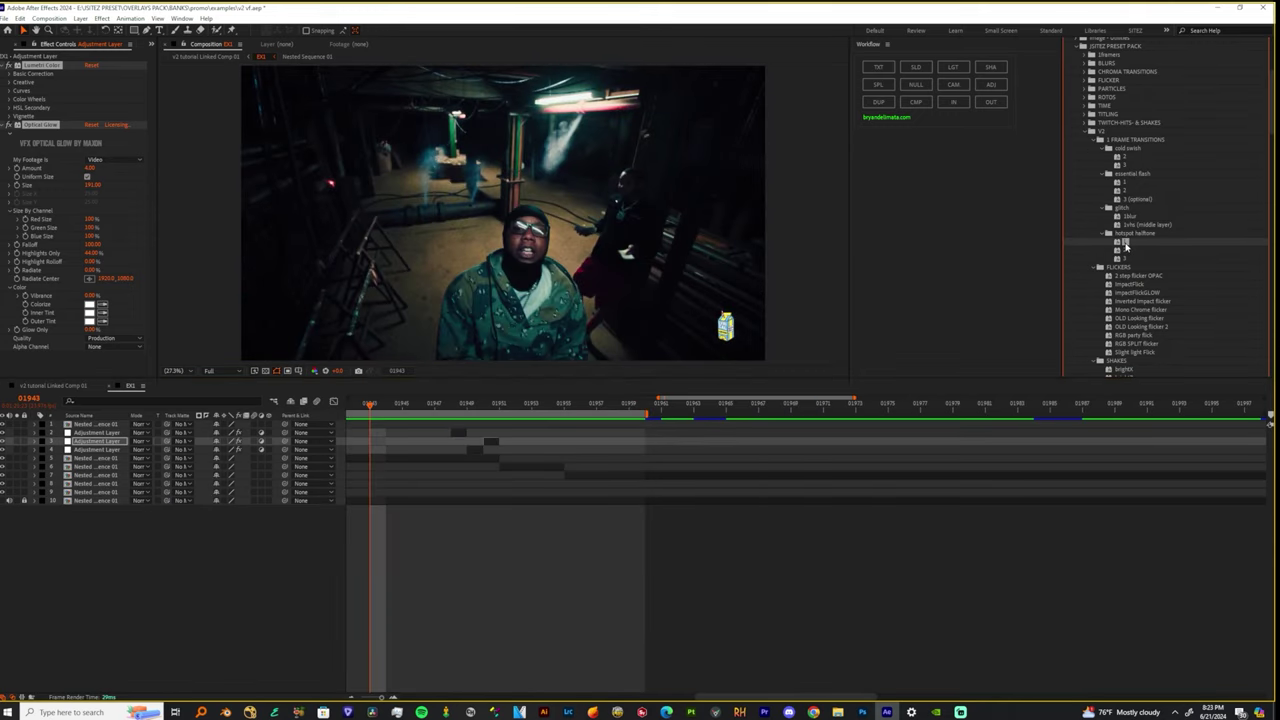
pyautogui.click(498, 406)
pyautogui.moveTo(498, 406); pyautogui.dragTo(543, 471)
pyautogui.click(538, 467)
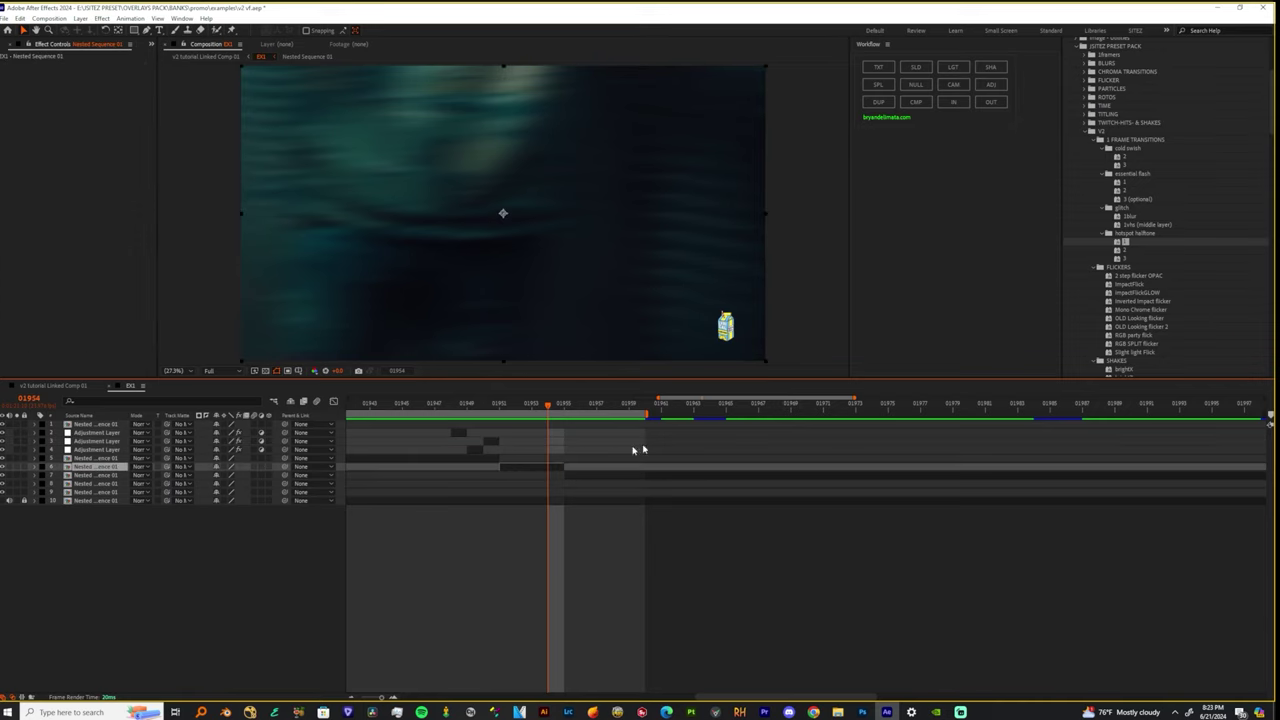
pyautogui.click(995, 88)
pyautogui.click(995, 88)
pyautogui.click(995, 88)
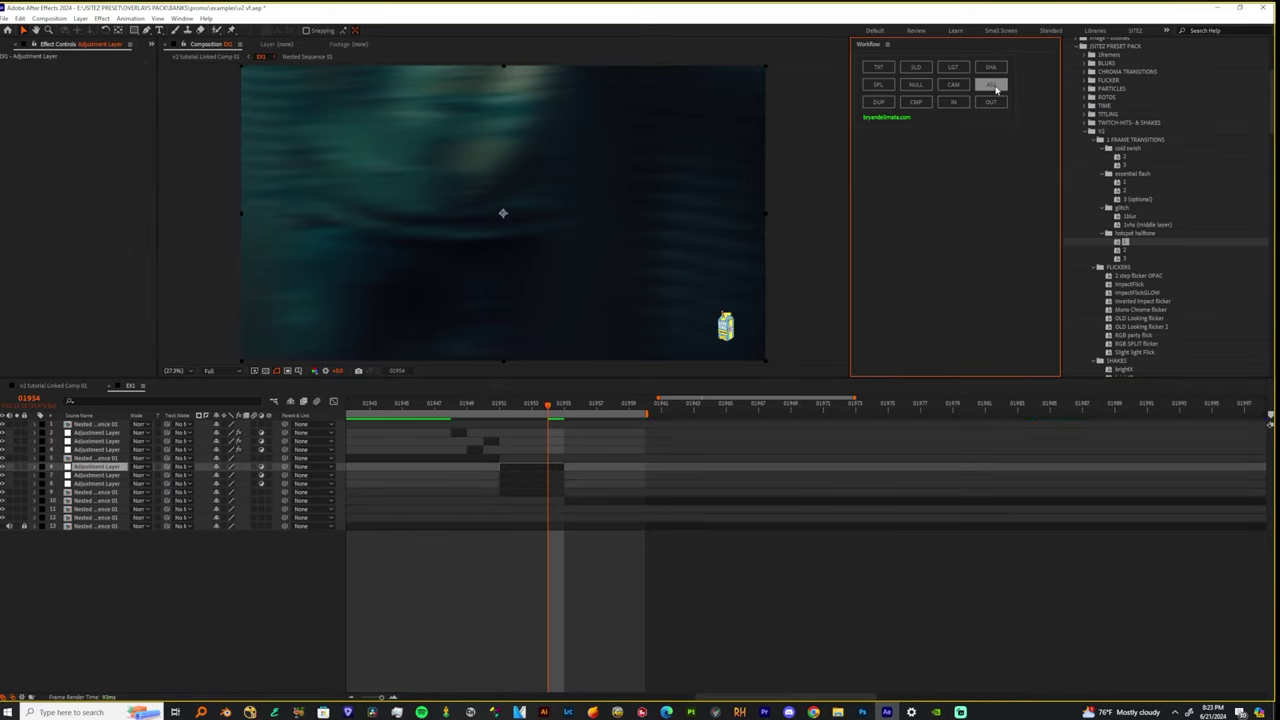
# Trim the start of the three new adjustment layers to the playhead so they cover only frame 1954.
pyautogui.click(529, 488)
pyautogui.keyDown('shift'); pyautogui.click(488, 469); pyautogui.keyUp('shift')
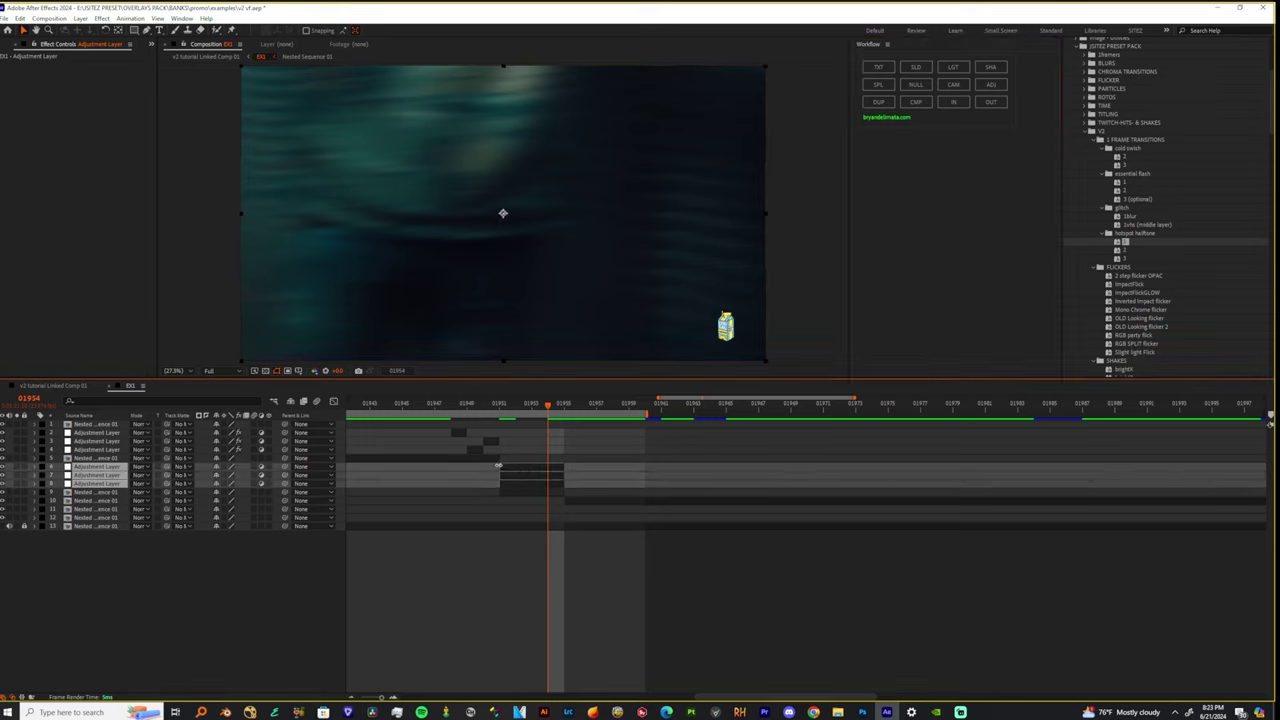
pyautogui.moveTo(498, 466); pyautogui.dragTo(548, 467)
pyautogui.click(580, 548)
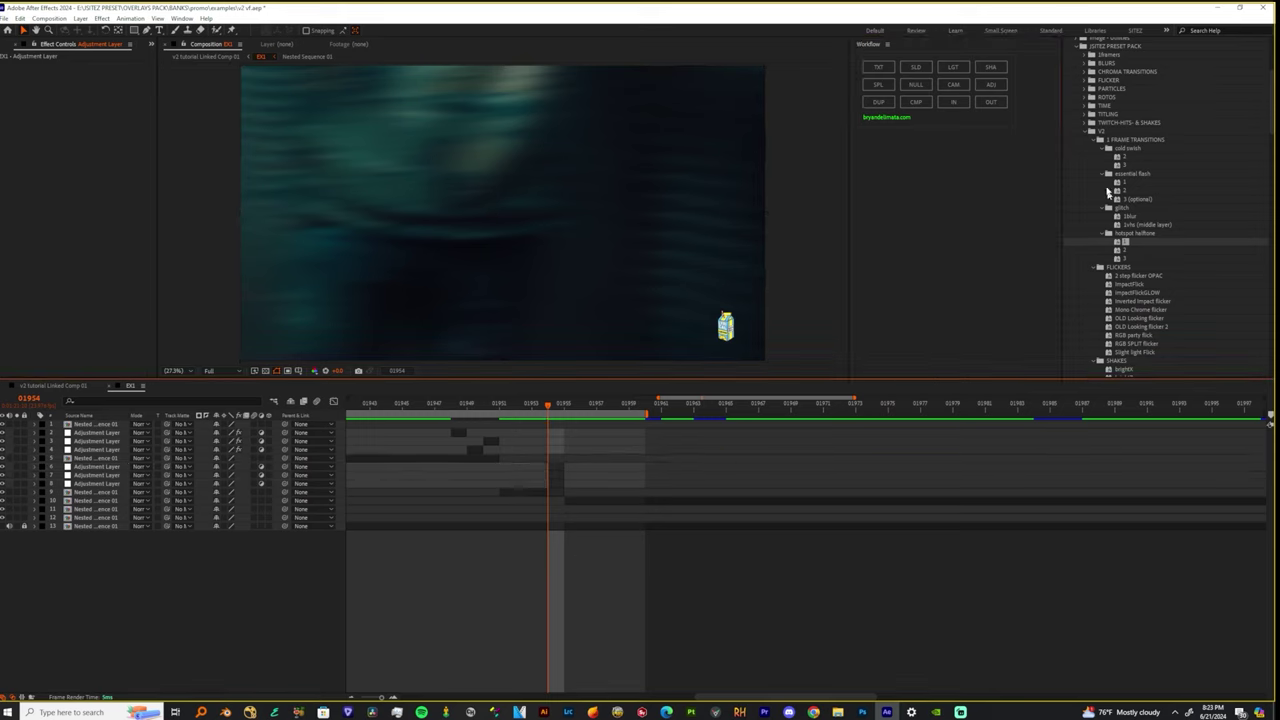
# Apply essential flash 1 and hotspot halftone 2 and 3 to the new adjustment layers, lowest to highest, and move them to frame 2027.
pyautogui.moveTo(1124, 182); pyautogui.dragTo(556, 486)
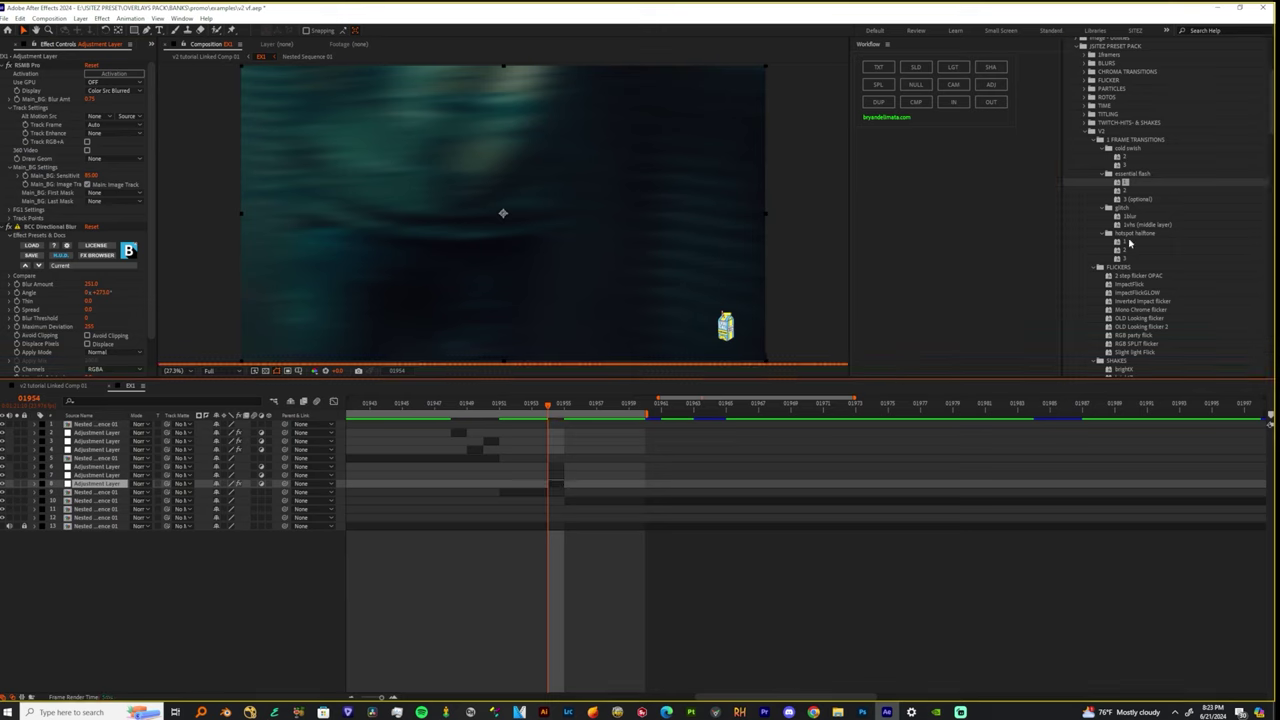
pyautogui.click(1126, 251)
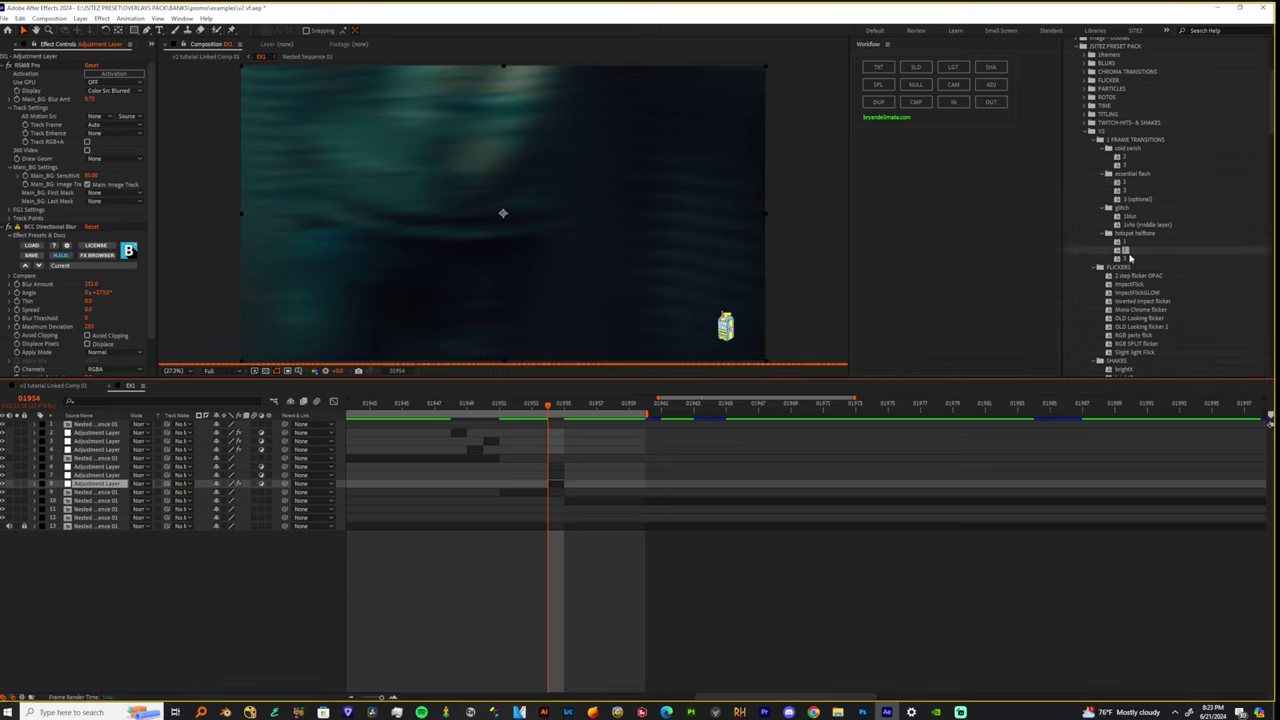
pyautogui.moveTo(620, 455); pyautogui.dragTo(560, 473)
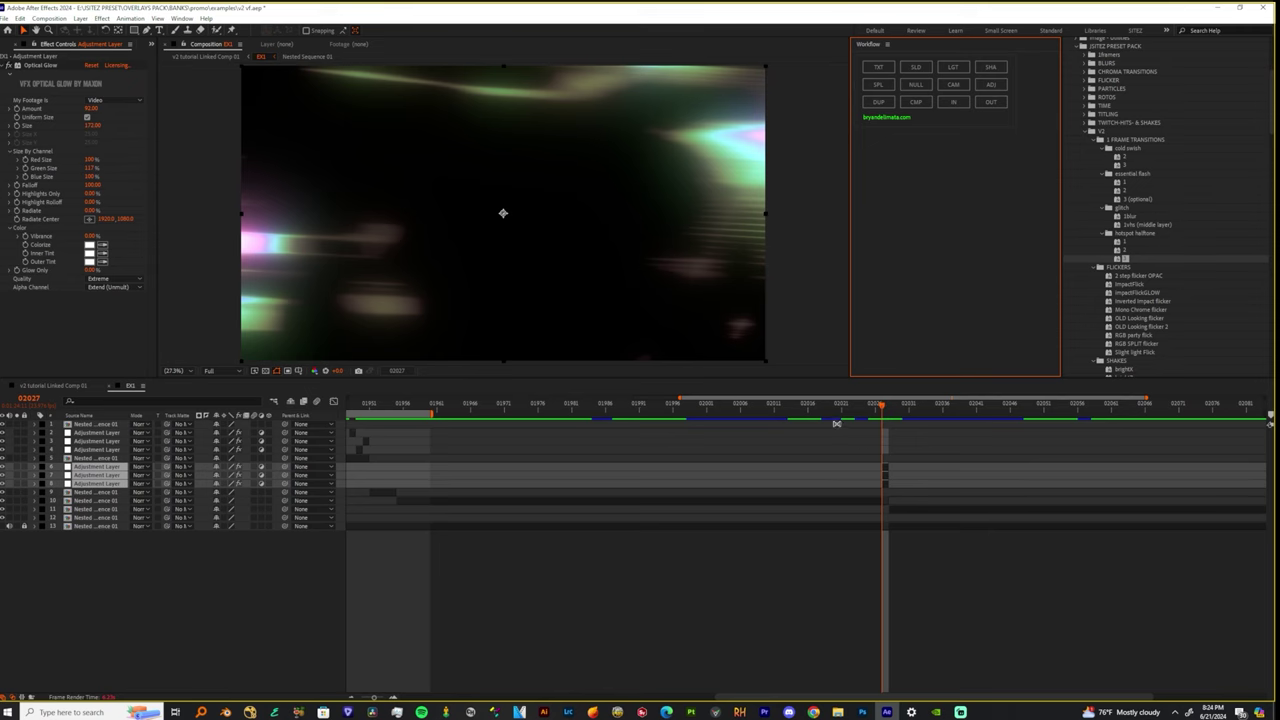
# Preview the transition at frame 2027 and examine the effects on its lowest adjustment layer.
pyautogui.moveTo(883, 410); pyautogui.dragTo(815, 415)
pyautogui.press('space')
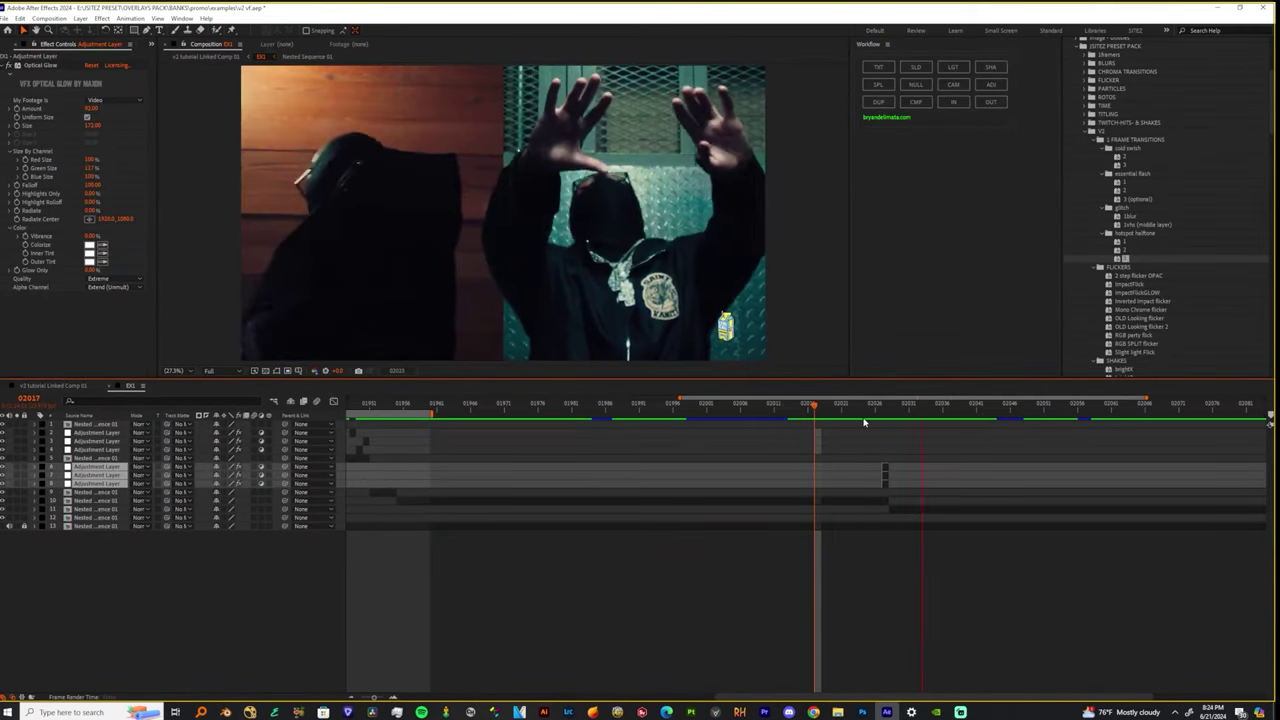
pyautogui.press('space')
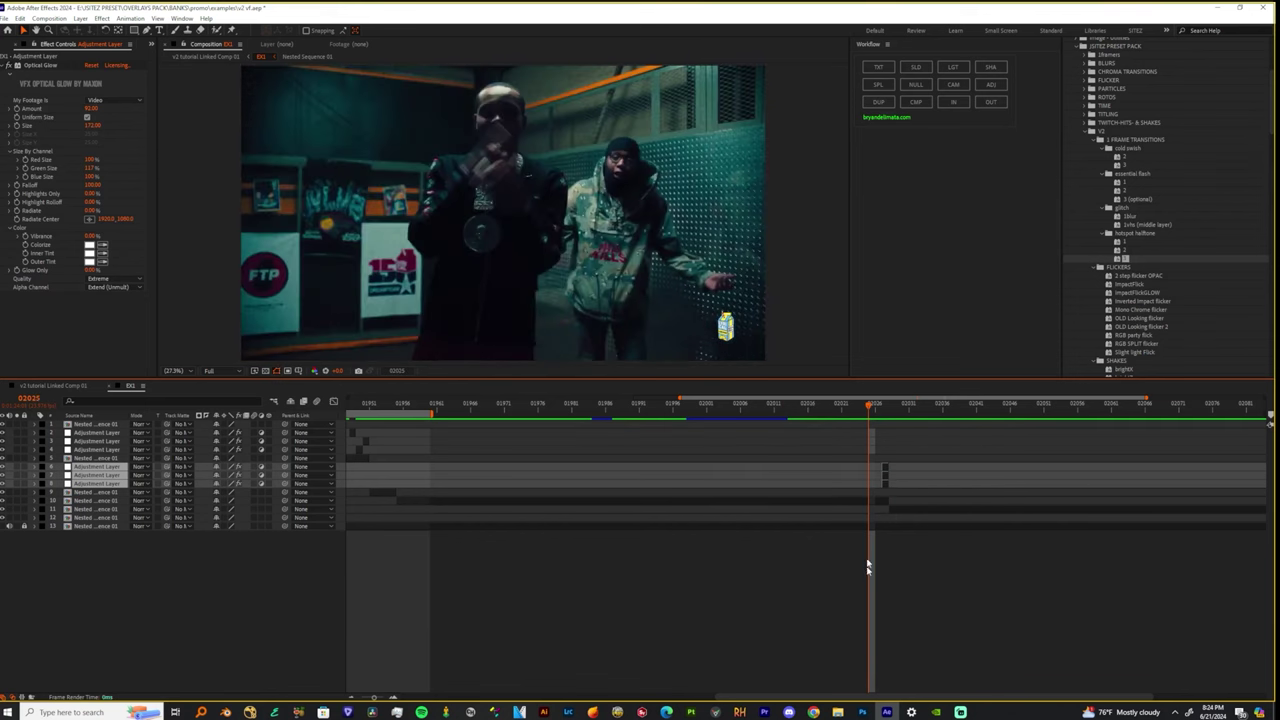
pyautogui.click(868, 566)
pyautogui.click(886, 484)
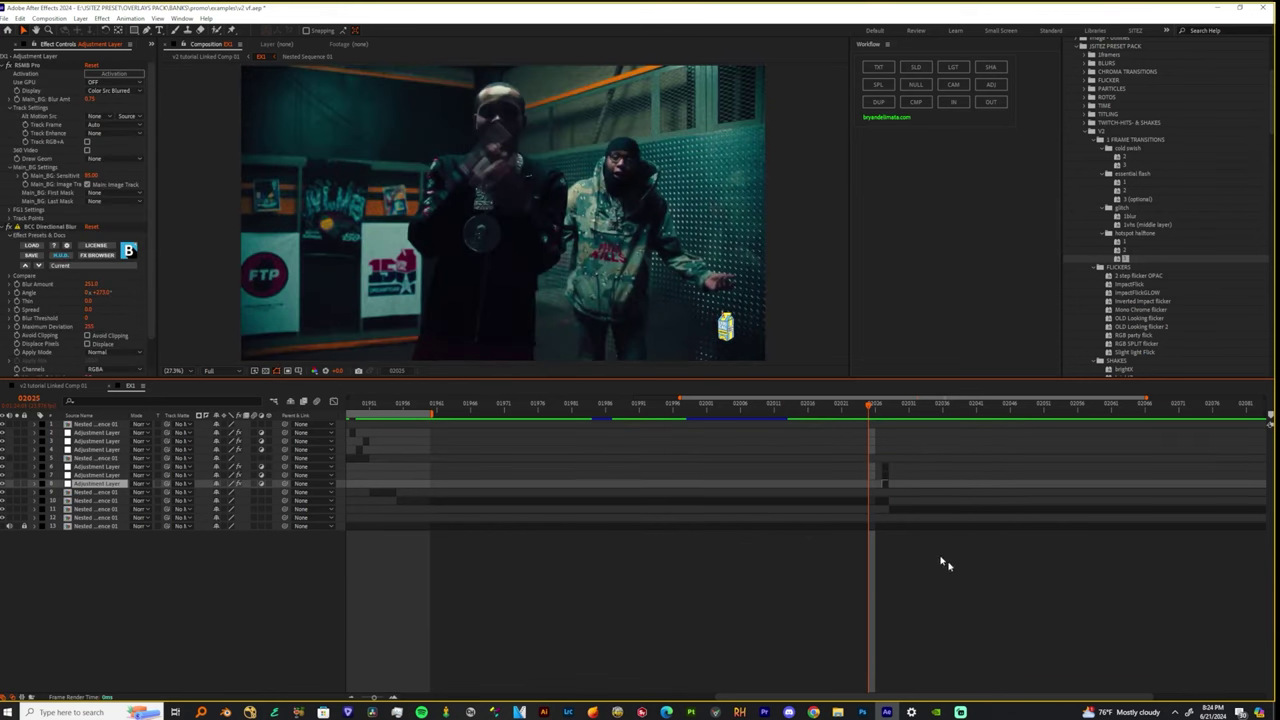
# Set the work area from frame 1955 to about frame 2038, past the transition at frame 2027.
pyautogui.moveTo(900, 585); pyautogui.dragTo(1015, 618, button='middle')
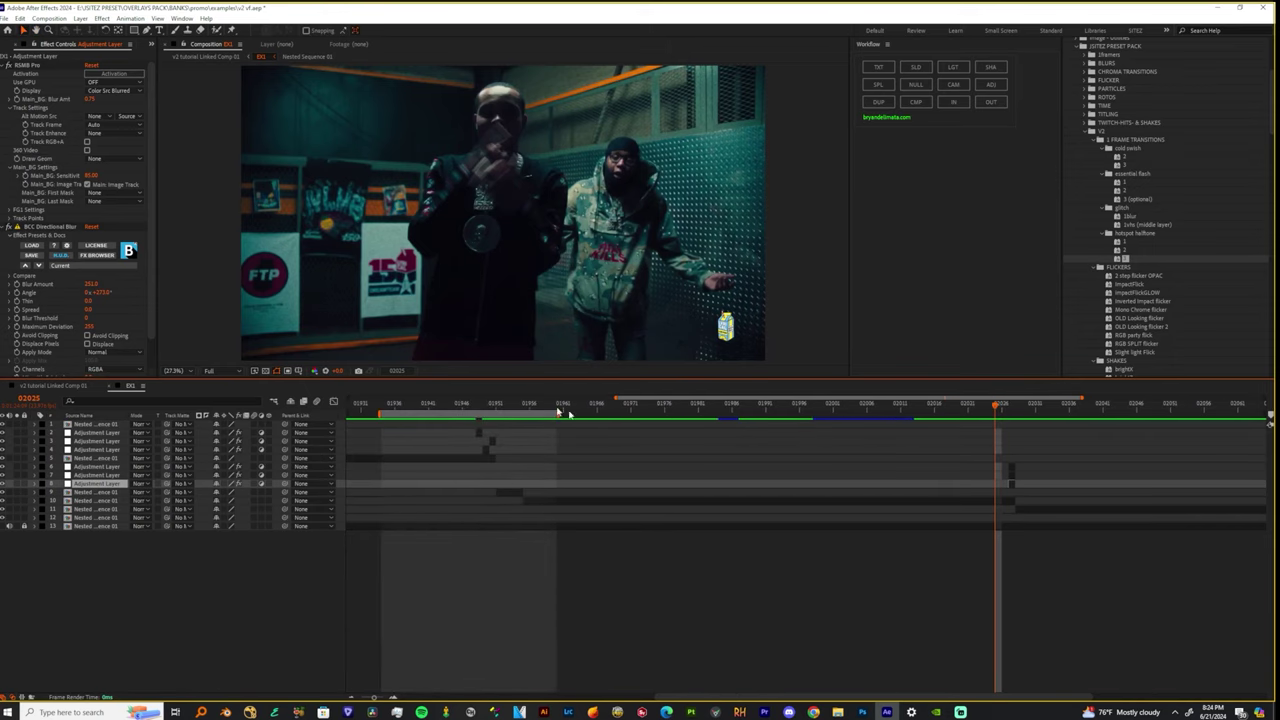
pyautogui.moveTo(561, 413); pyautogui.dragTo(1085, 433)
pyautogui.moveTo(923, 407); pyautogui.dragTo(845, 439)
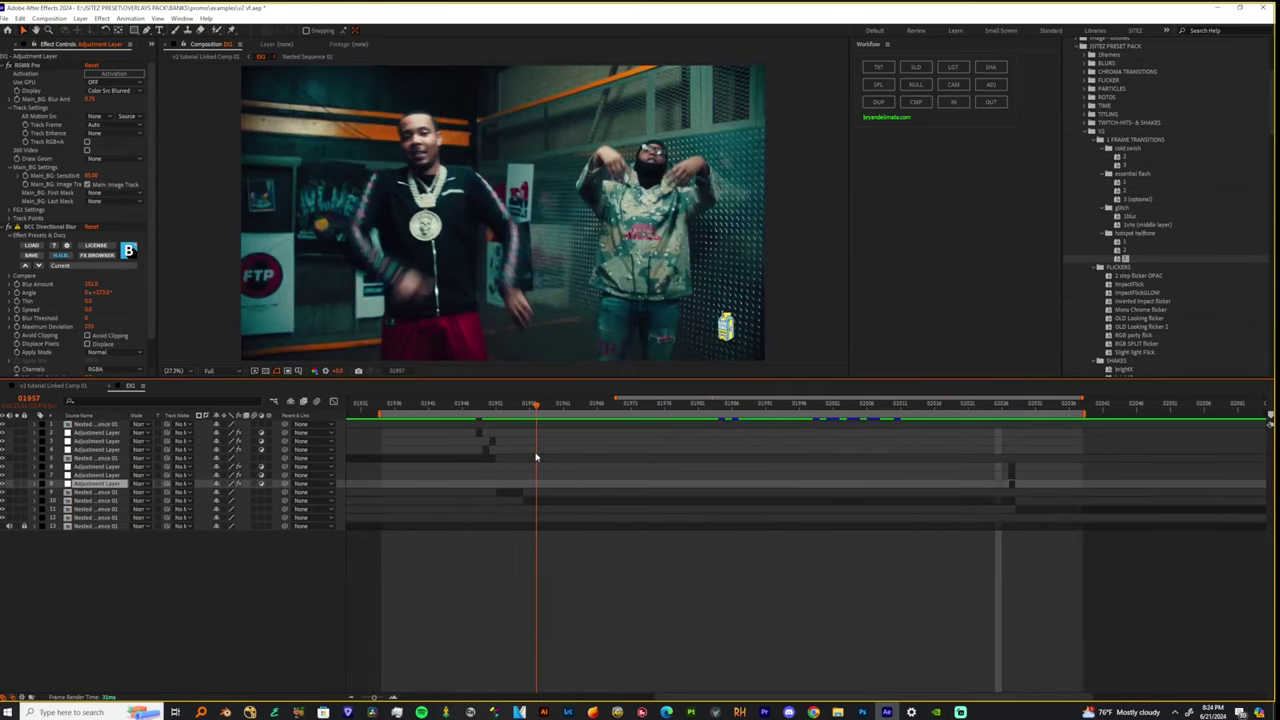
pyautogui.moveTo(588, 485); pyautogui.dragTo(523, 488)
pyautogui.press('b')
# Add an adjustment layer over the clip starting at frame 1955 and apply the ImpactFlick flicker preset to it.
pyautogui.click(616, 501)
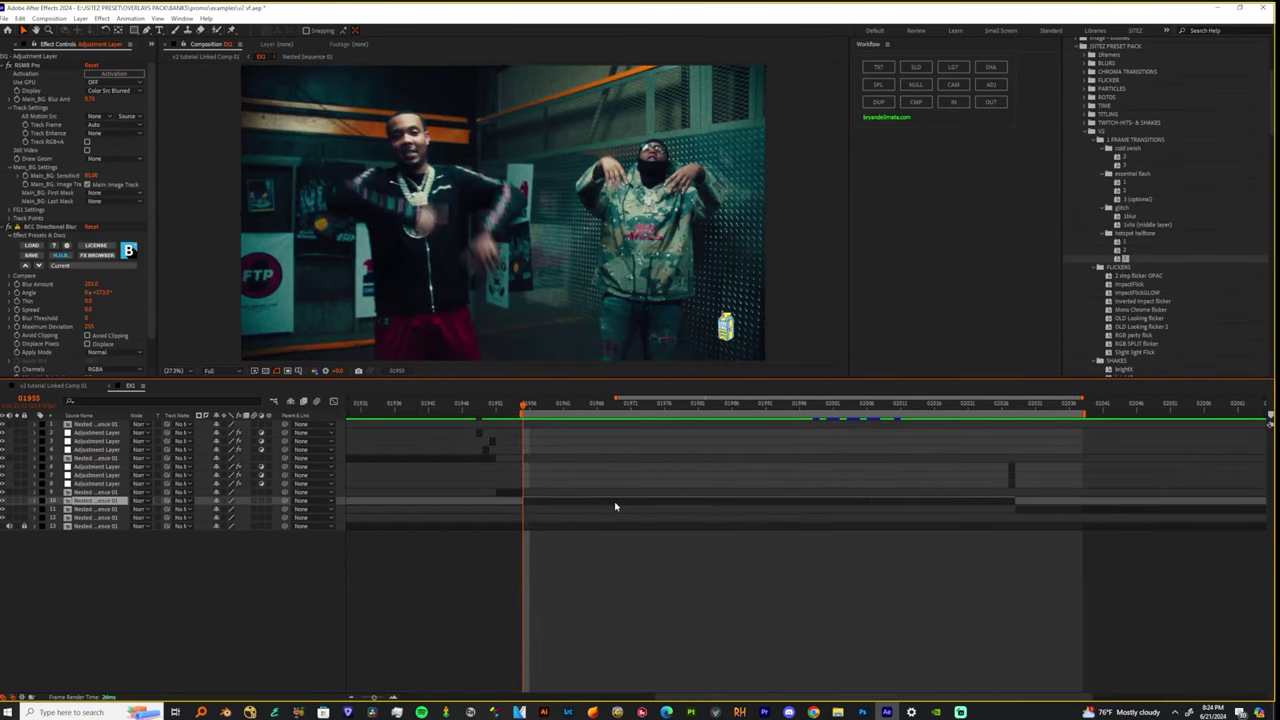
pyautogui.click(991, 87)
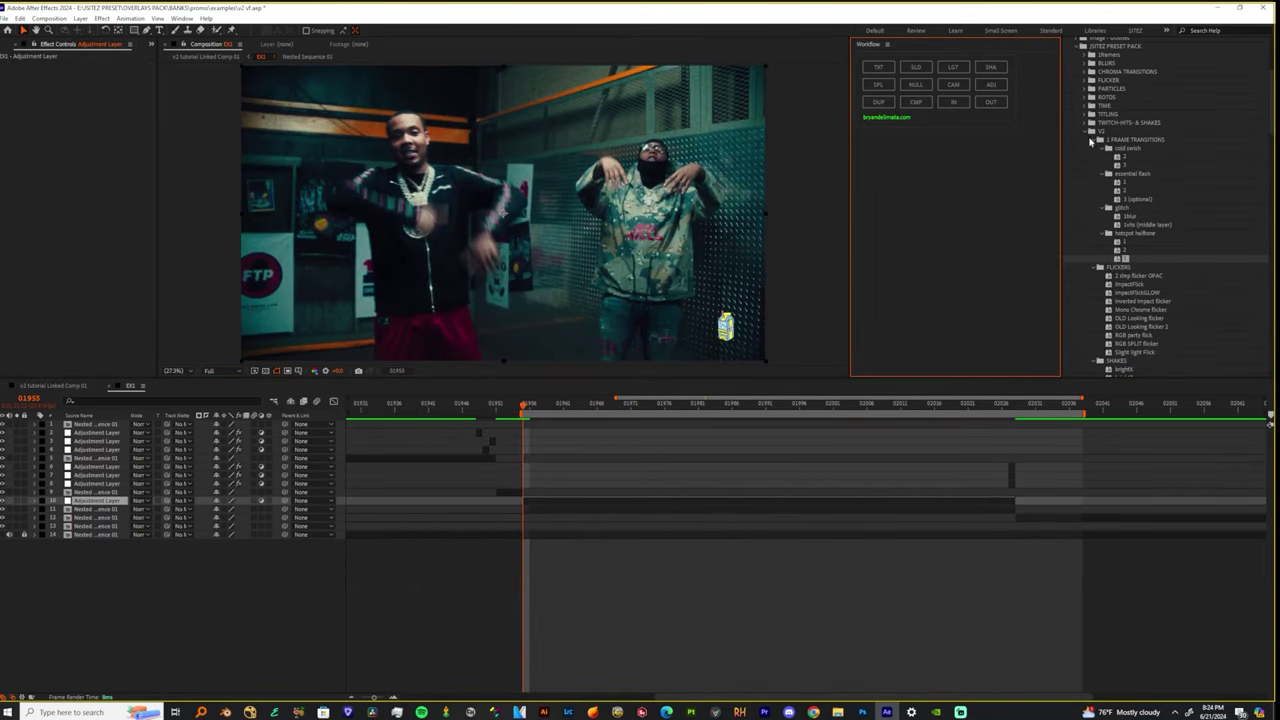
pyautogui.click(1083, 137)
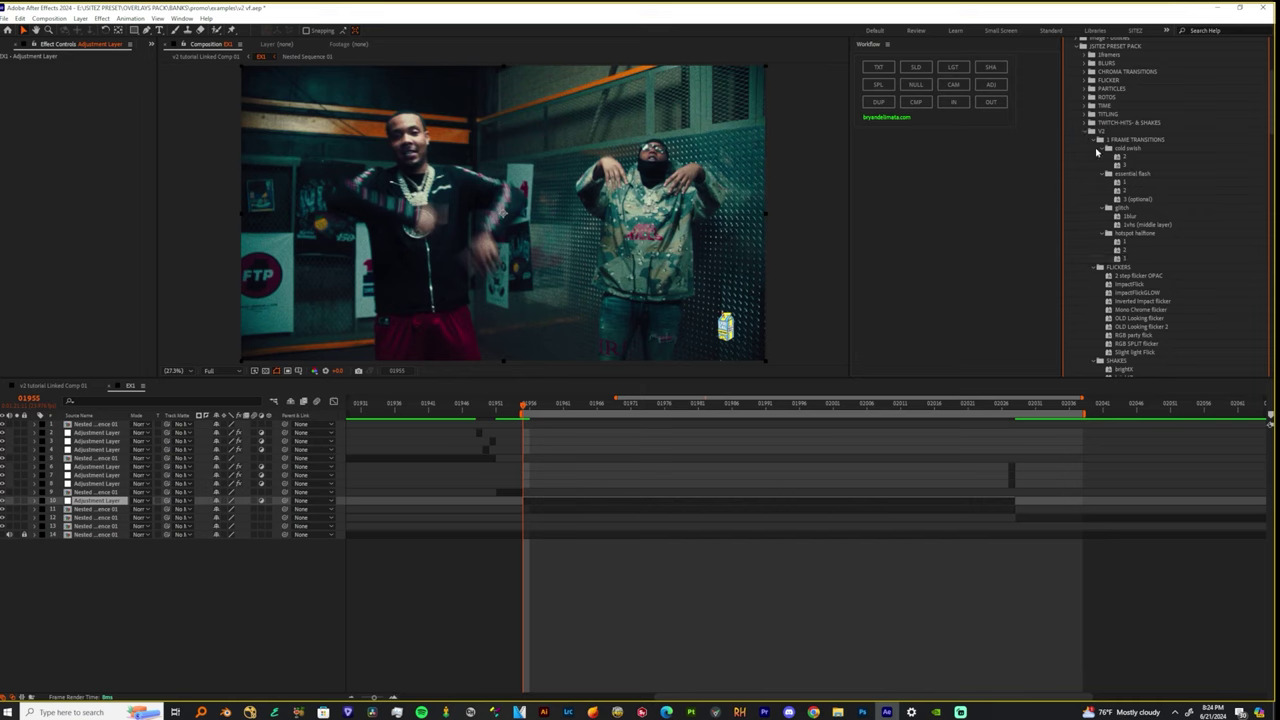
pyautogui.scroll(-1, 1120, 236)
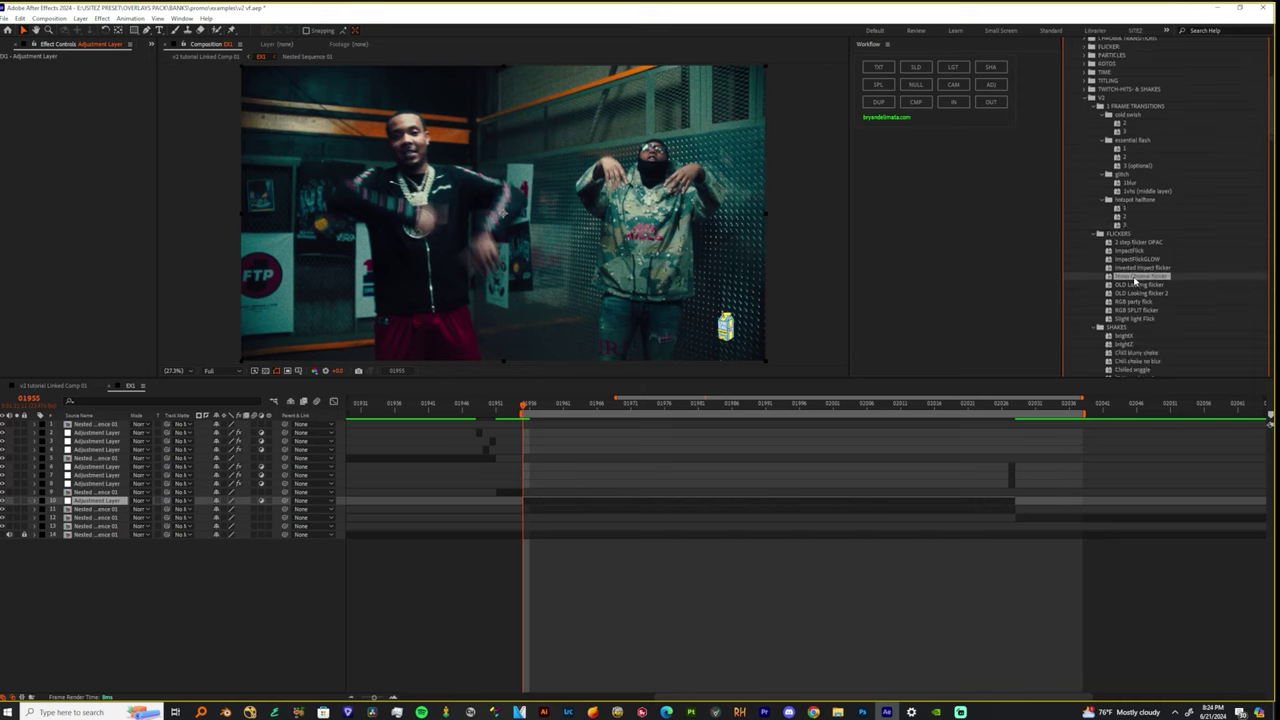
pyautogui.click(1130, 251)
pyautogui.click(1136, 260)
pyautogui.click(1133, 243)
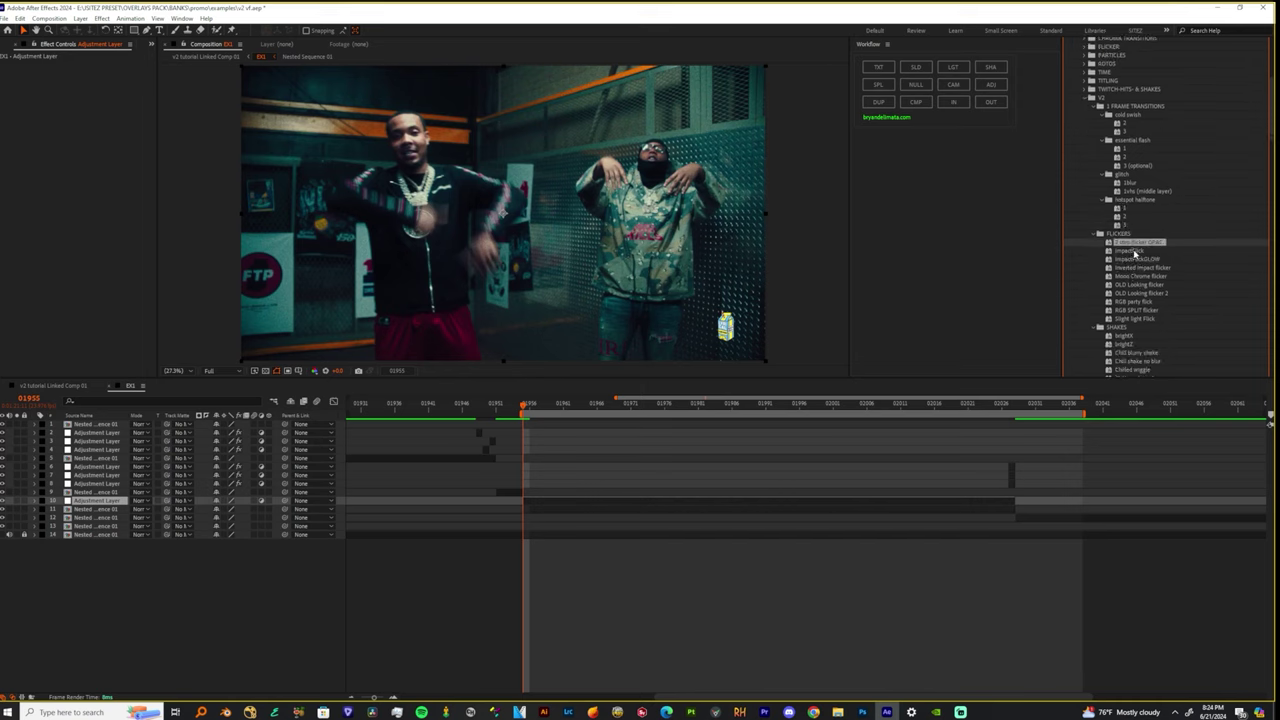
pyautogui.click(1134, 252)
pyautogui.moveTo(1135, 253); pyautogui.dragTo(545, 500)
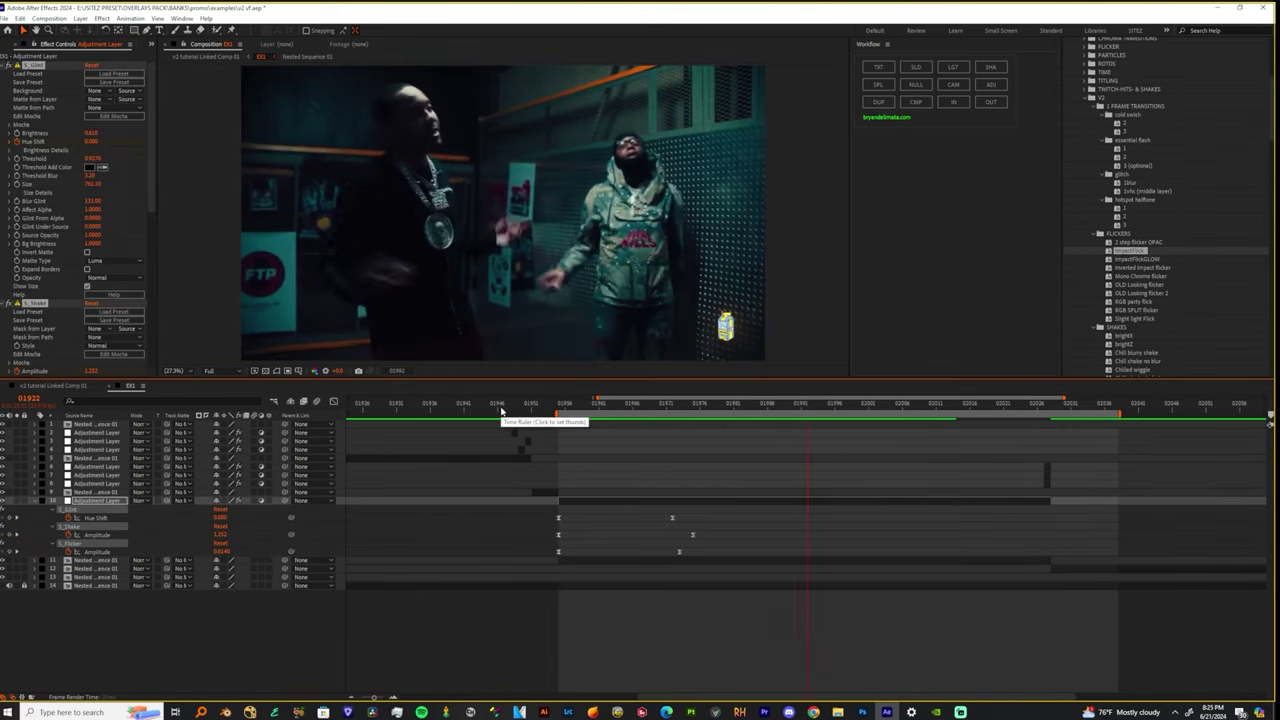
# Preview the flicker from just before the cut and examine the S_Shake and S_Flicker effects on the adjustment layer.
pyautogui.click(499, 406)
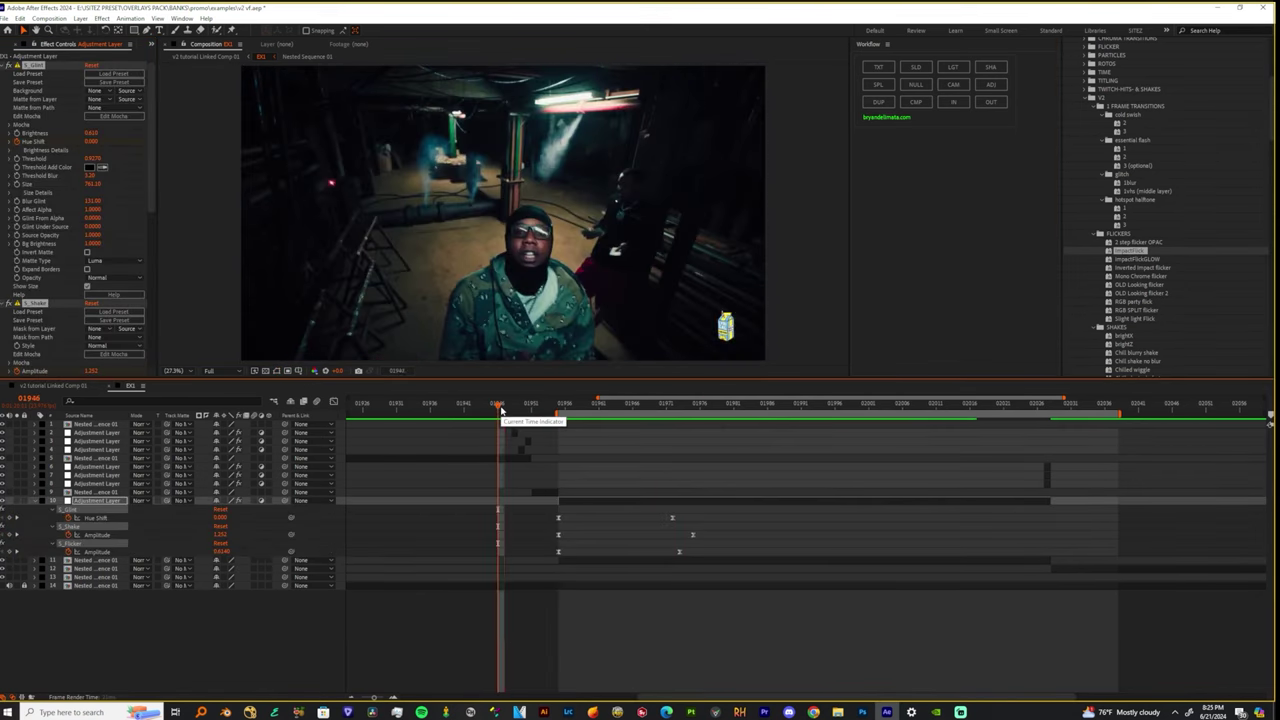
pyautogui.press('space')
pyautogui.click(504, 405)
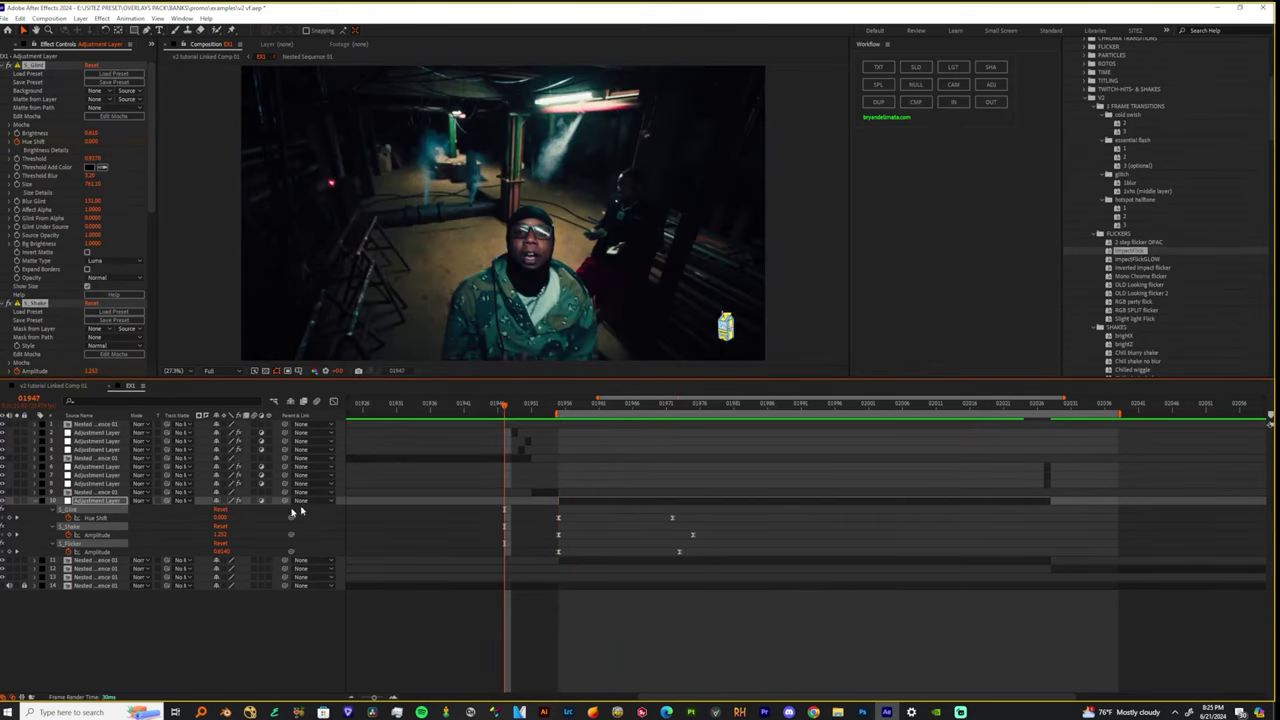
pyautogui.scroll(-4, 75, 220)
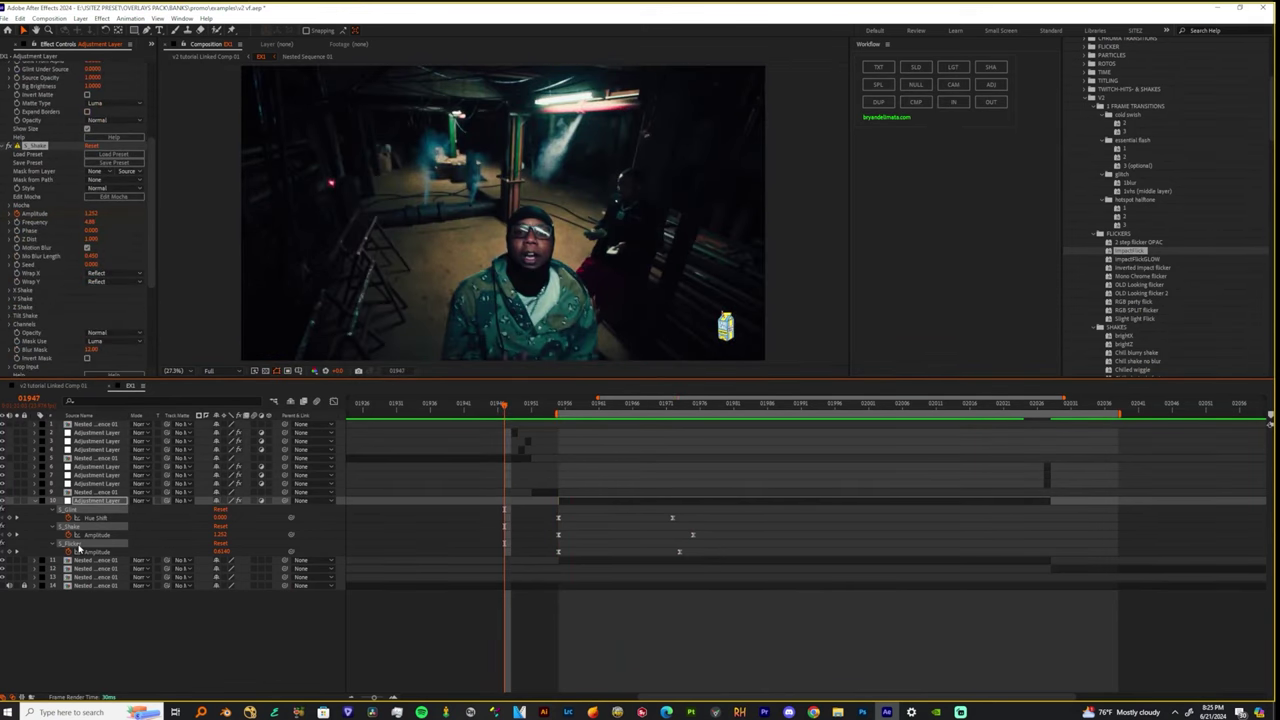
pyautogui.click(555, 418)
pyautogui.scroll(-3, 72, 284)
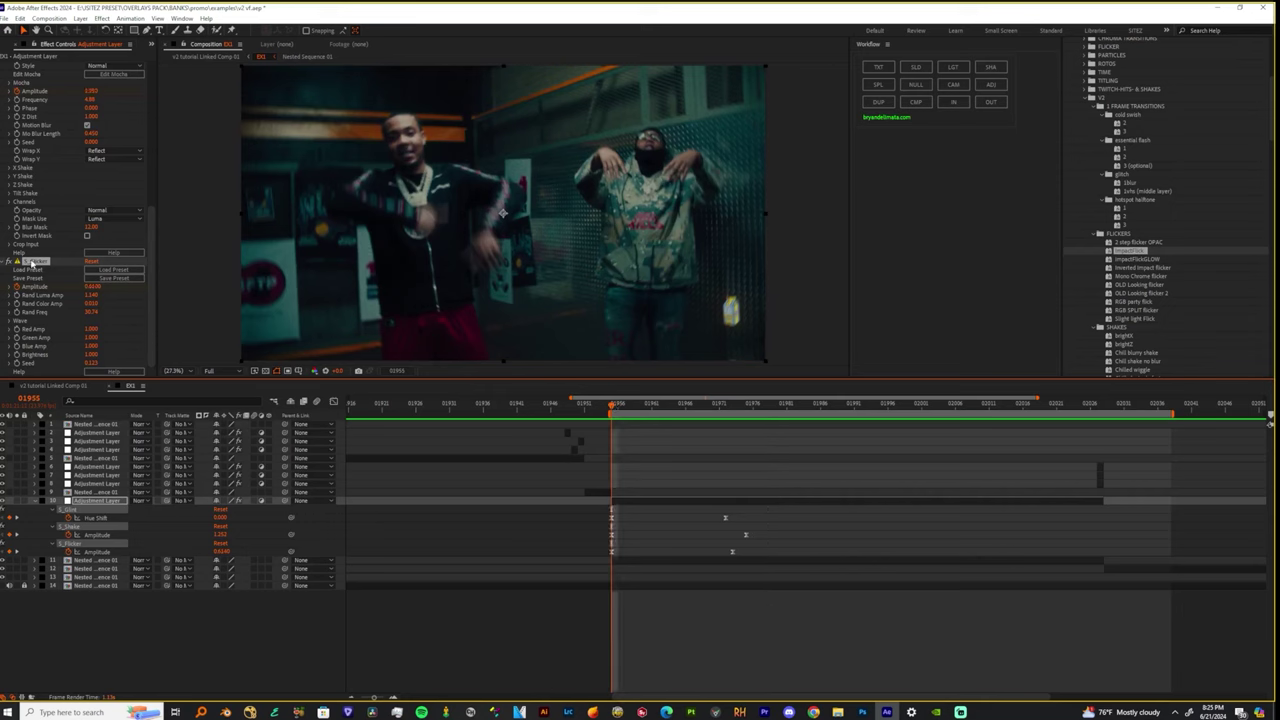
# Remove all effects from the adjustment layer and apply the ImpactFlickGLOW preset in their place.
pyautogui.hotkey('ctrl', 'shift', 'e')
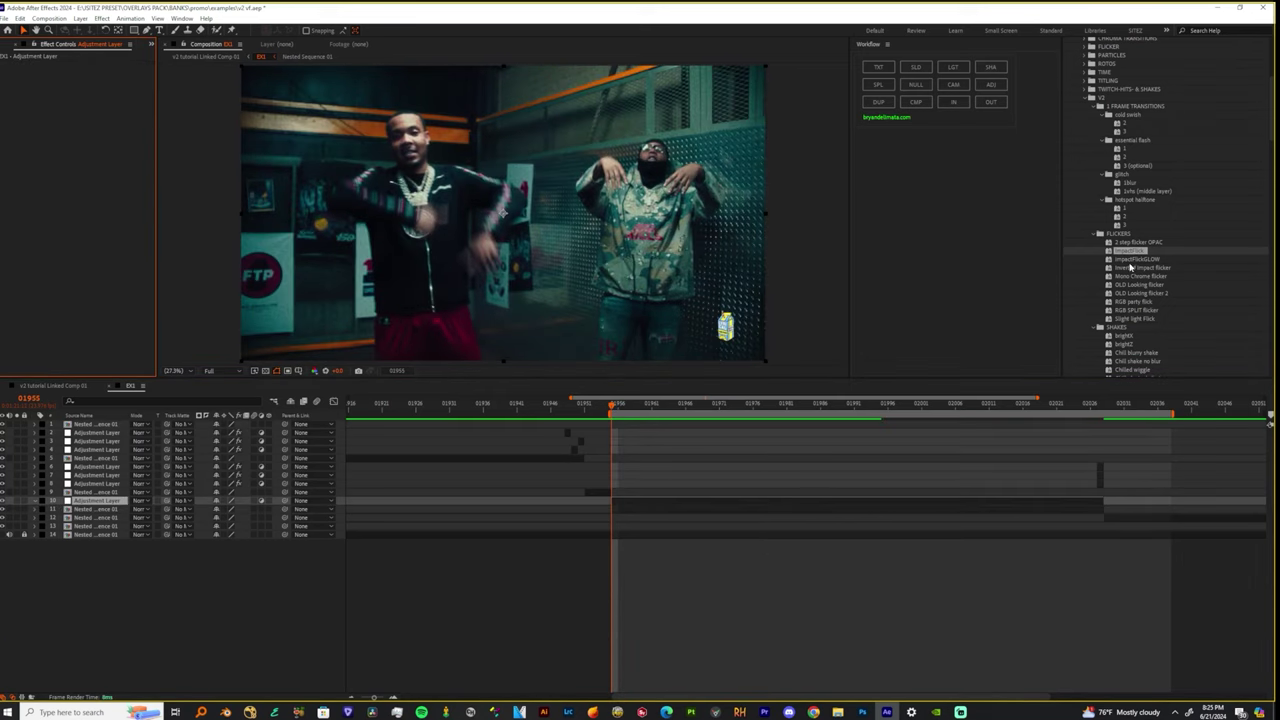
pyautogui.click(1136, 259)
pyautogui.moveTo(891, 318); pyautogui.dragTo(641, 507)
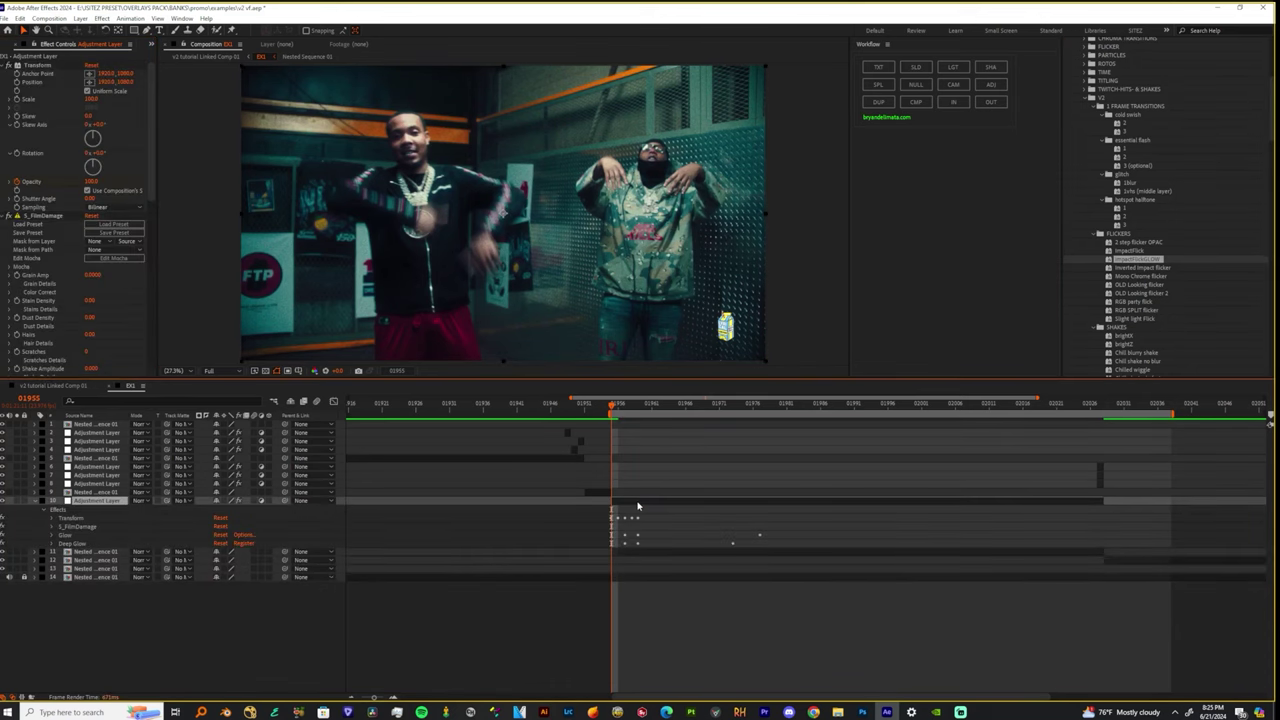
# Reveal the adjustment layer's keyframes, shift the layer two frames earlier to start at frame 1953, and stack it above the preceding clip.
pyautogui.press('space')
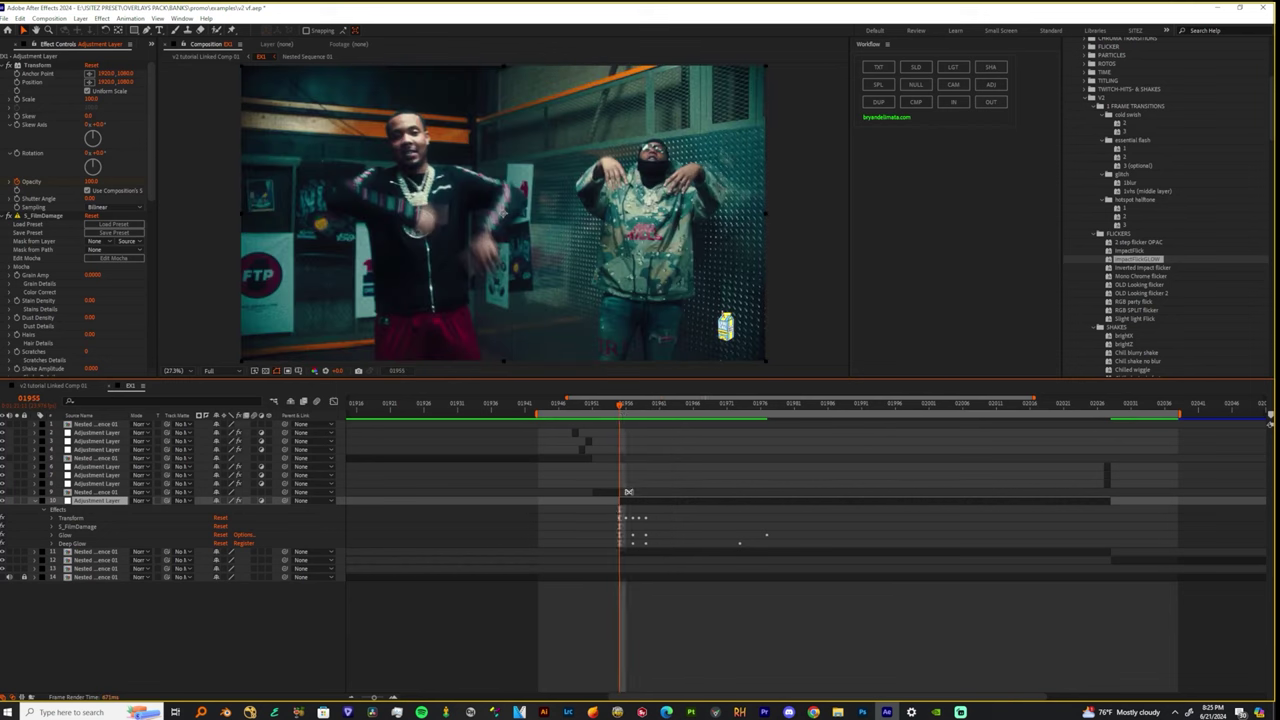
pyautogui.press('u')
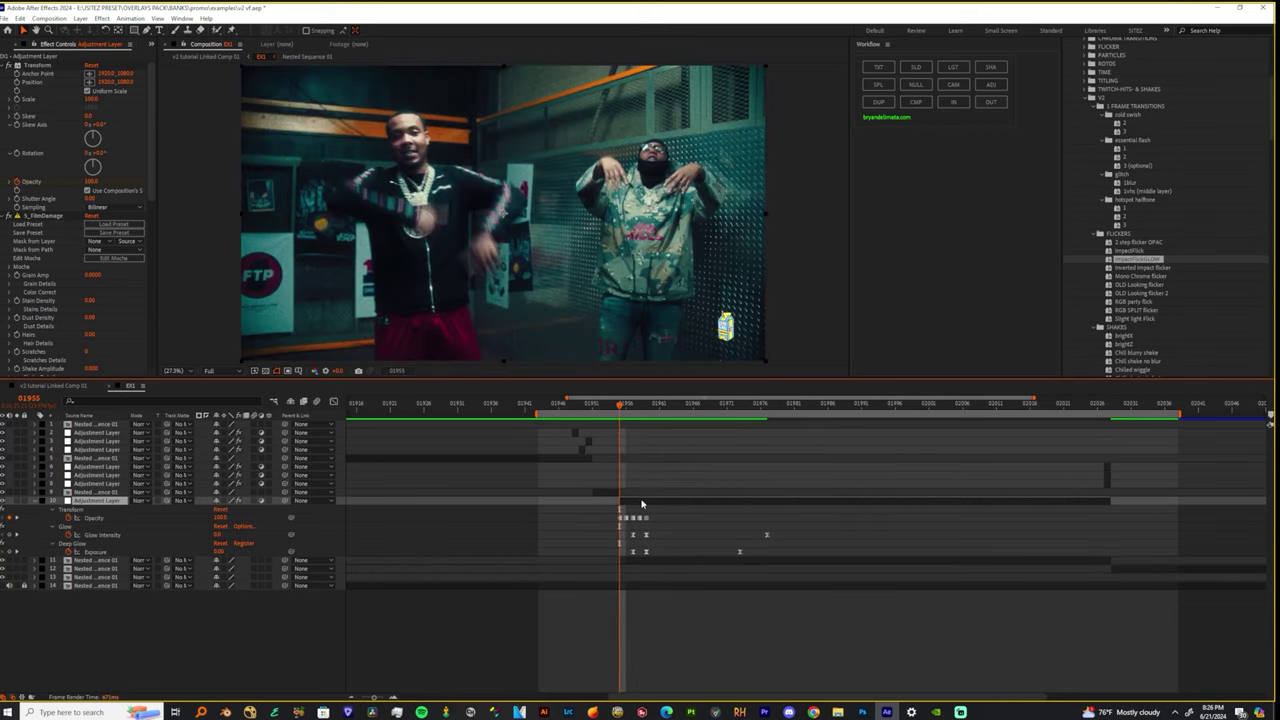
pyautogui.moveTo(380, 702); pyautogui.dragTo(386, 702)
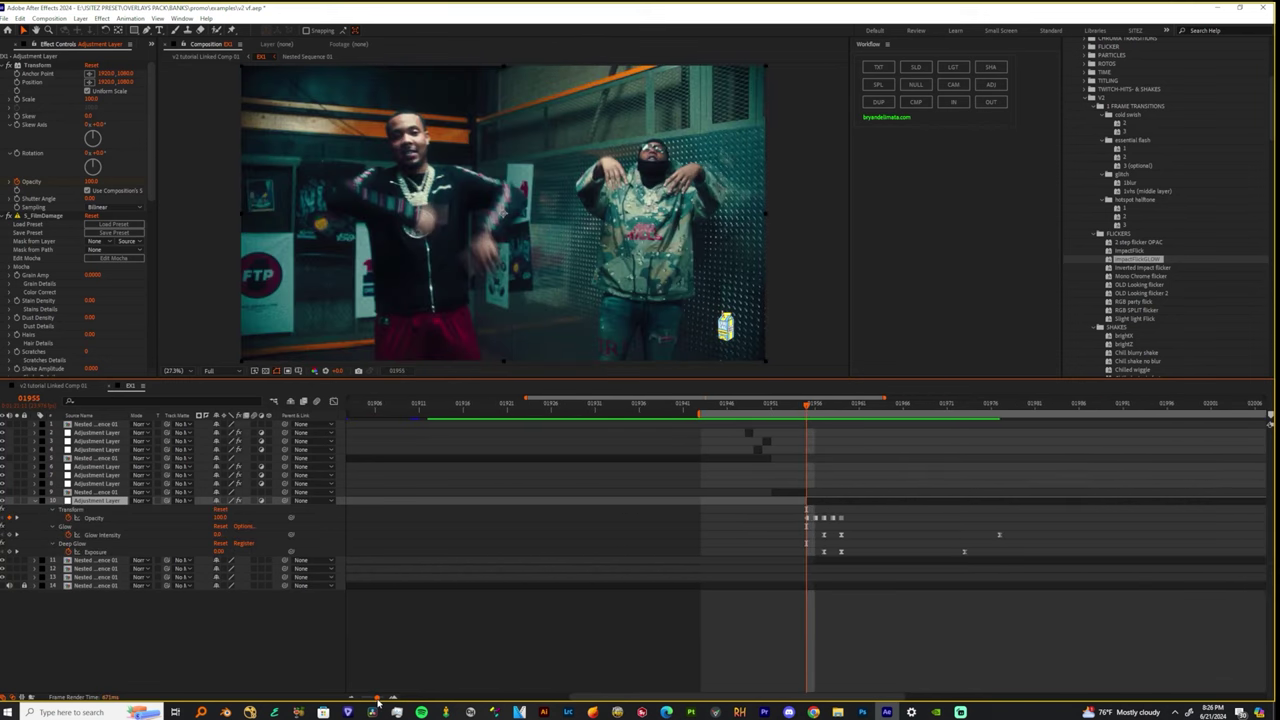
pyautogui.keyDown('shift'); pyautogui.hscroll(3, 872, 615); pyautogui.keyUp('shift')
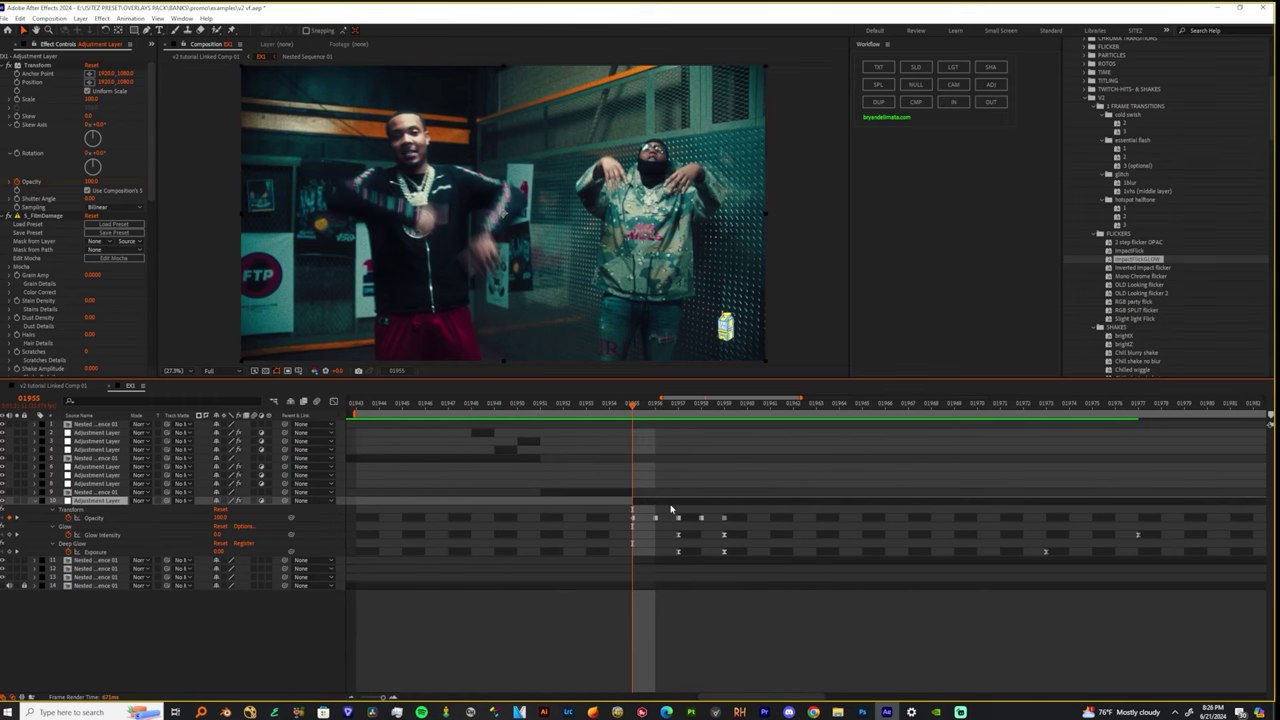
pyautogui.moveTo(672, 507); pyautogui.dragTo(627, 507)
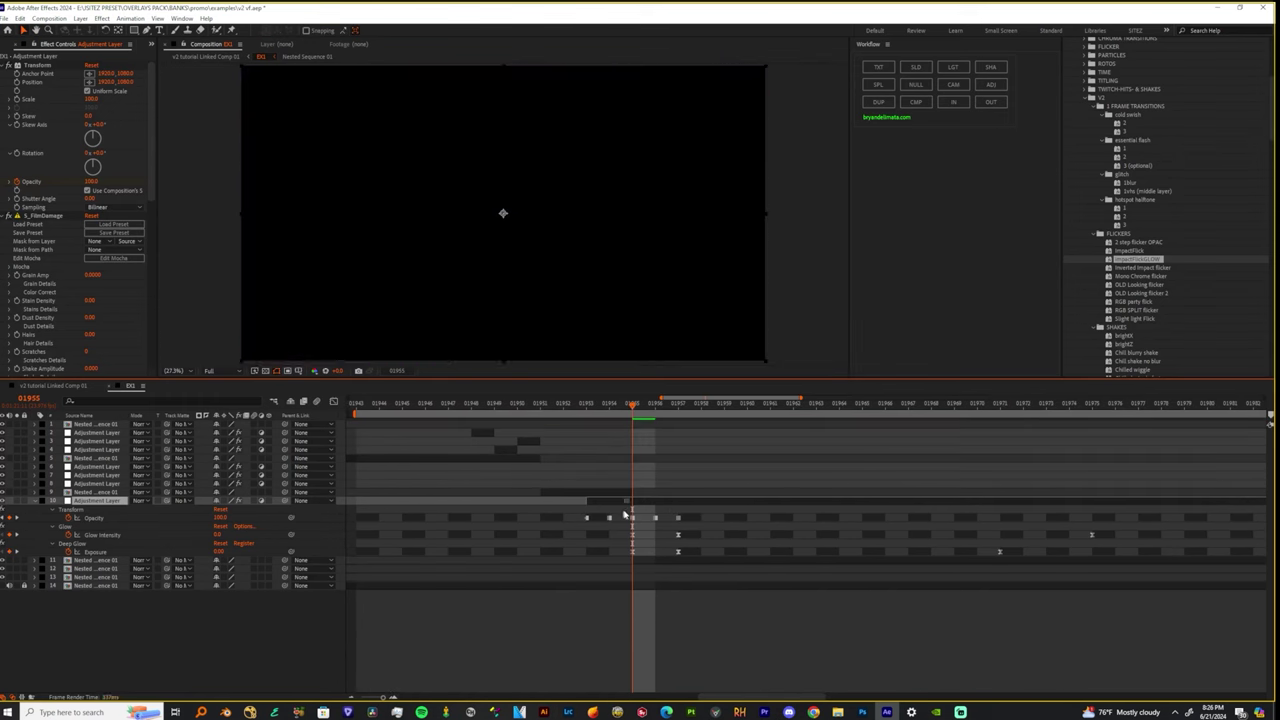
pyautogui.moveTo(85, 501); pyautogui.dragTo(88, 489)
# Preview the glow flicker from frame 1947 through the cut.
pyautogui.moveTo(635, 408); pyautogui.dragTo(448, 407)
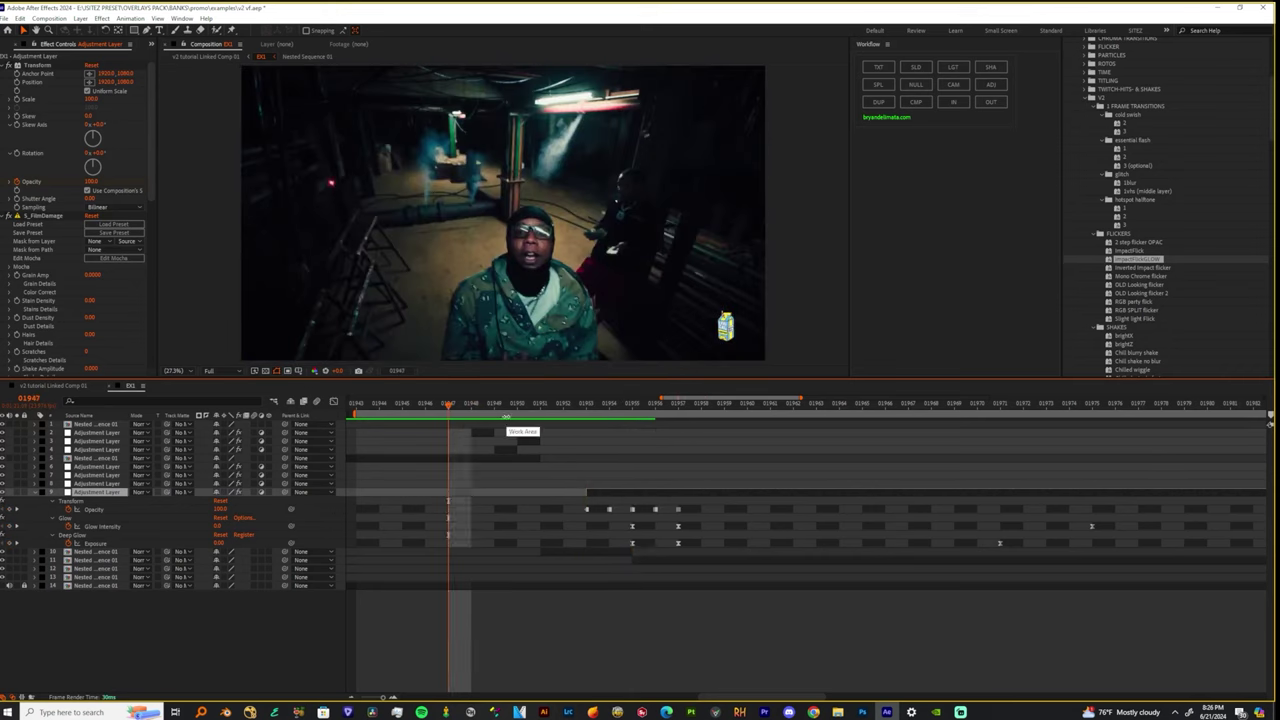
pyautogui.press('space')
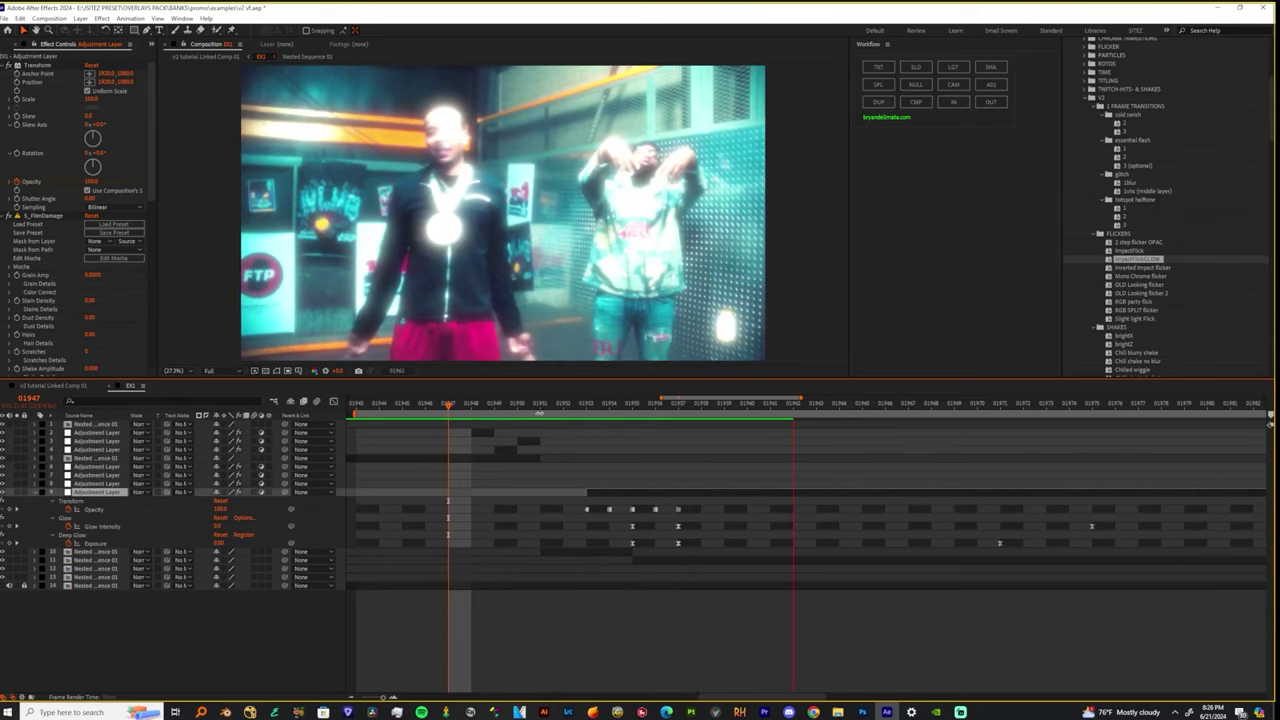
pyautogui.click(519, 405)
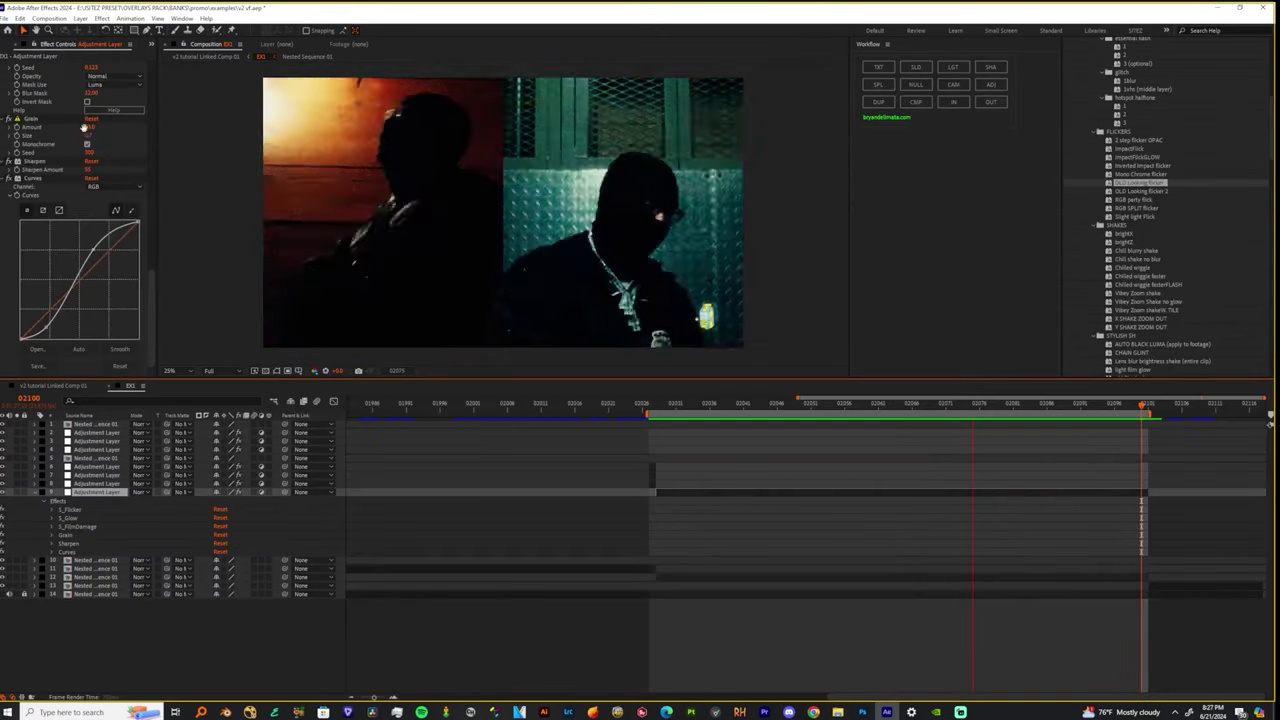
# Stop the preview and delete all the OLD Looking flicker effects from the adjustment layer.
pyautogui.press('space')
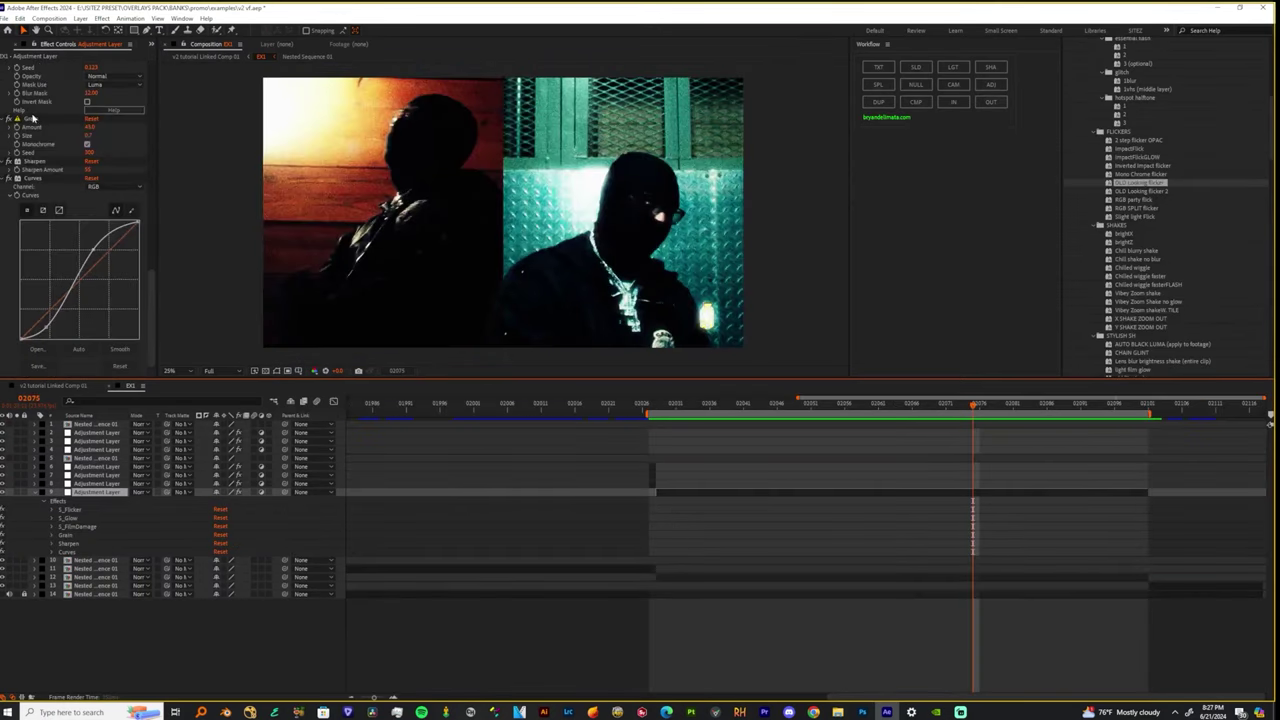
pyautogui.click(32, 119)
pyautogui.hotkey('ctrl', 'a')
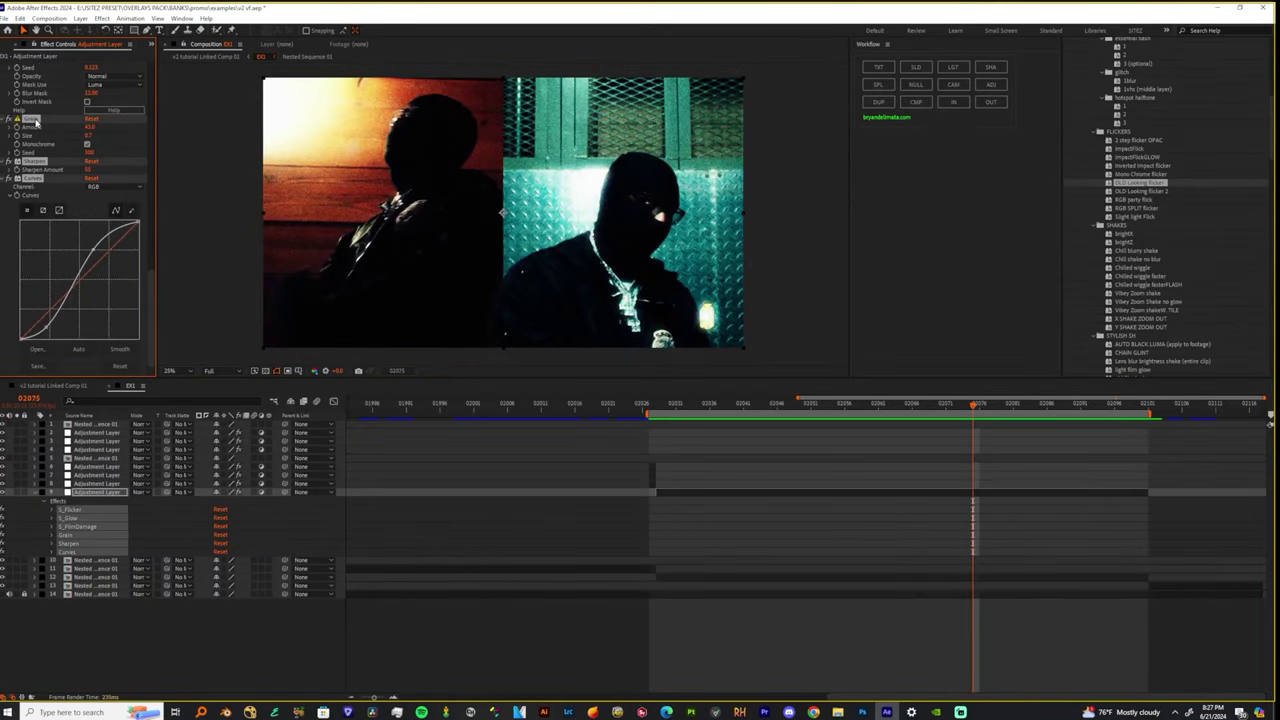
pyautogui.press('Delete')
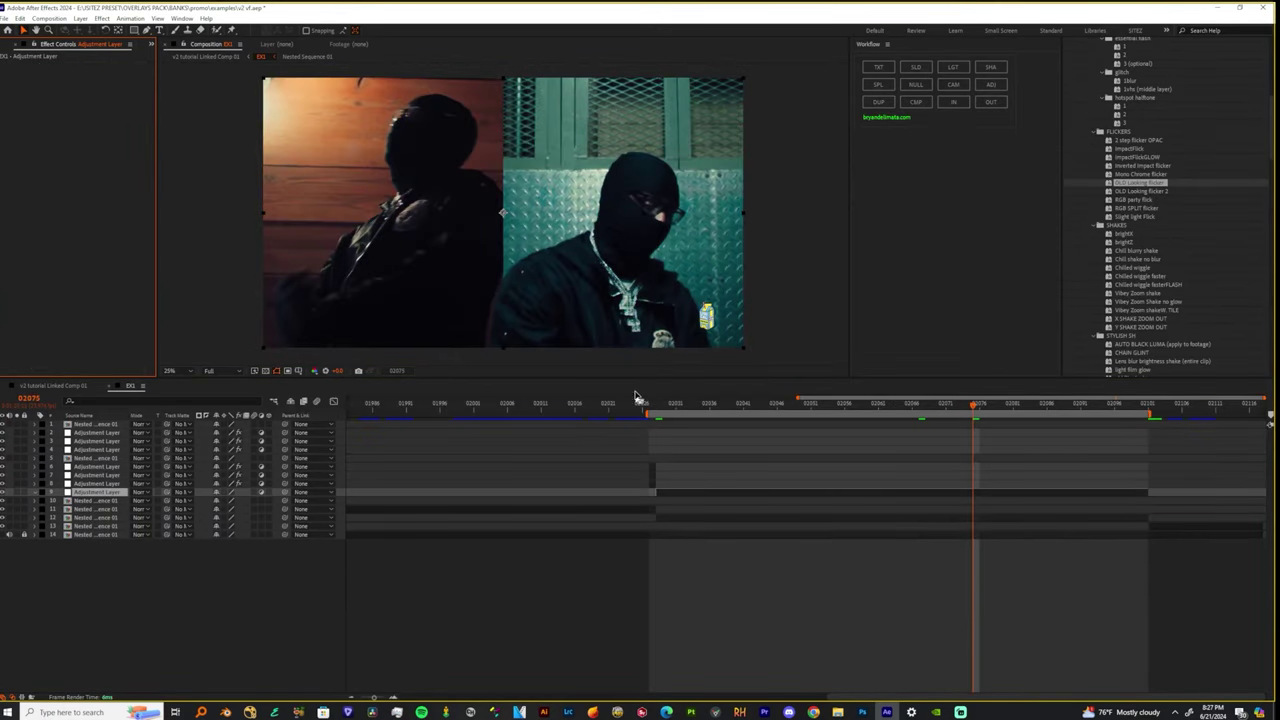
# Apply the brightZ shake preset to the adjustment layer at frame 2028.
pyautogui.click(650, 403)
pyautogui.press('space')
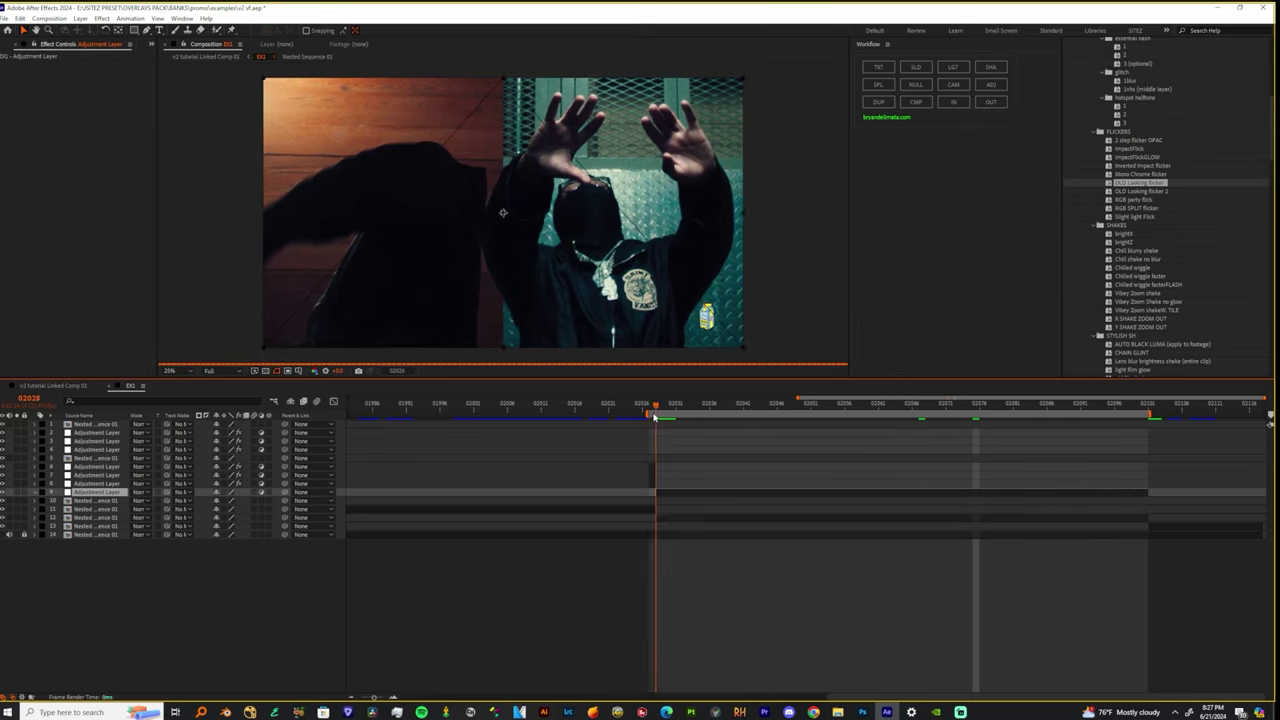
pyautogui.press('space')
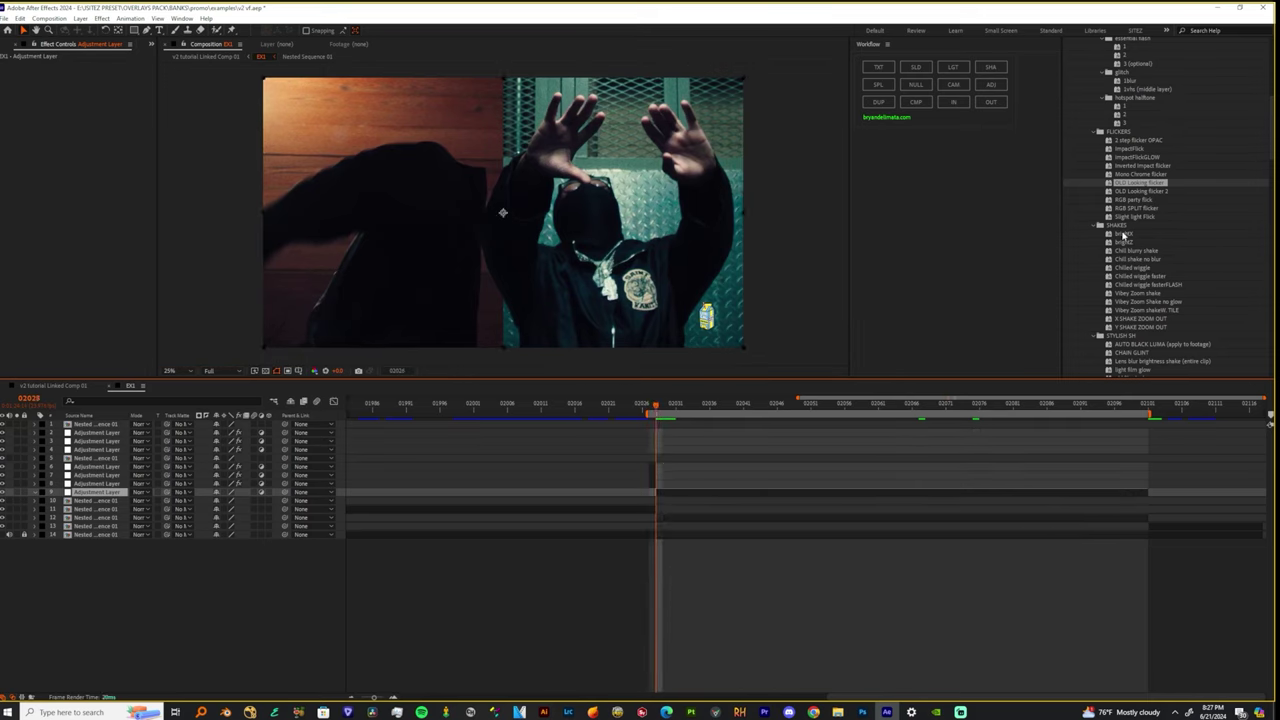
pyautogui.click(1123, 235)
pyautogui.click(1126, 243)
pyautogui.click(1123, 234)
pyautogui.click(1128, 242)
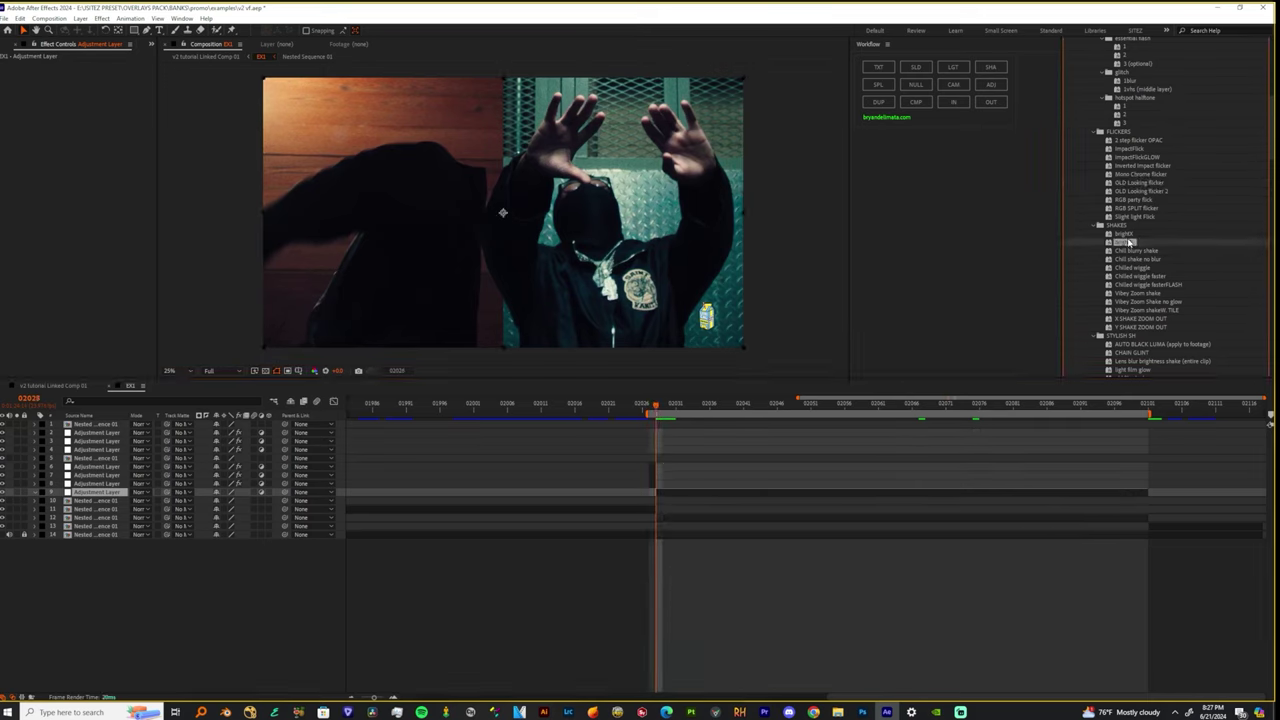
pyautogui.click(1124, 235)
pyautogui.click(1128, 243)
pyautogui.click(1122, 235)
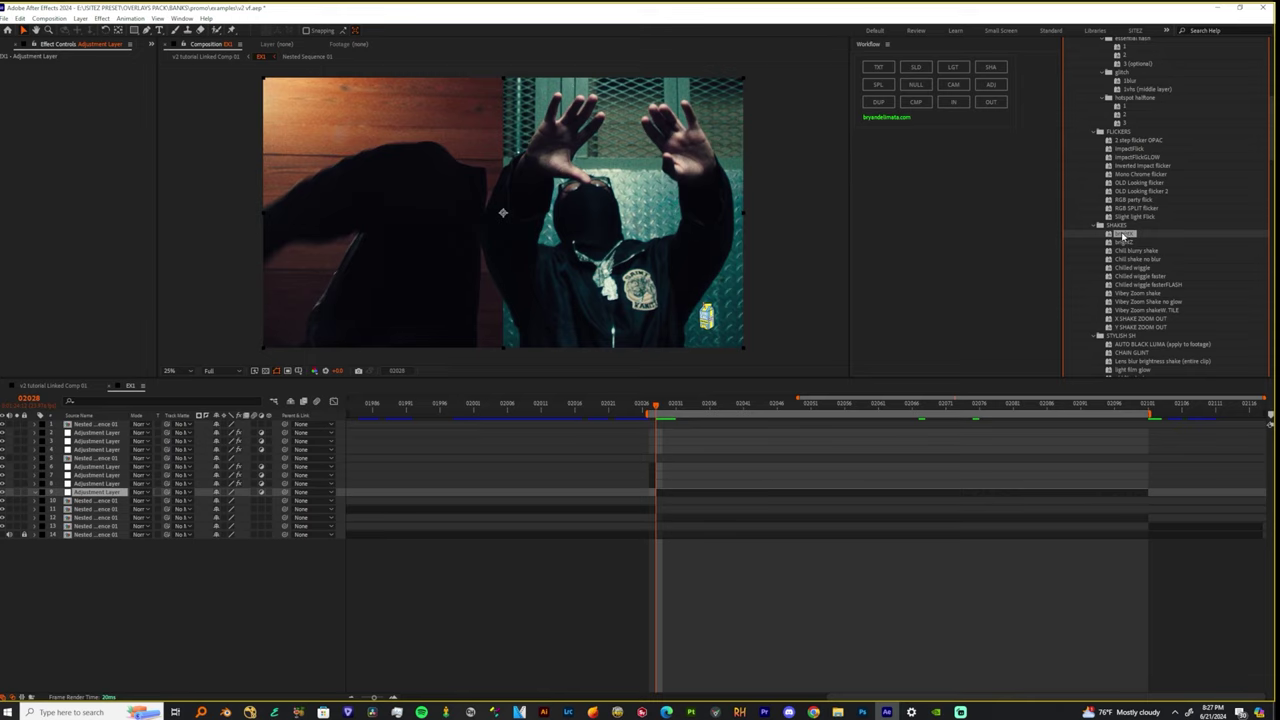
pyautogui.click(1128, 243)
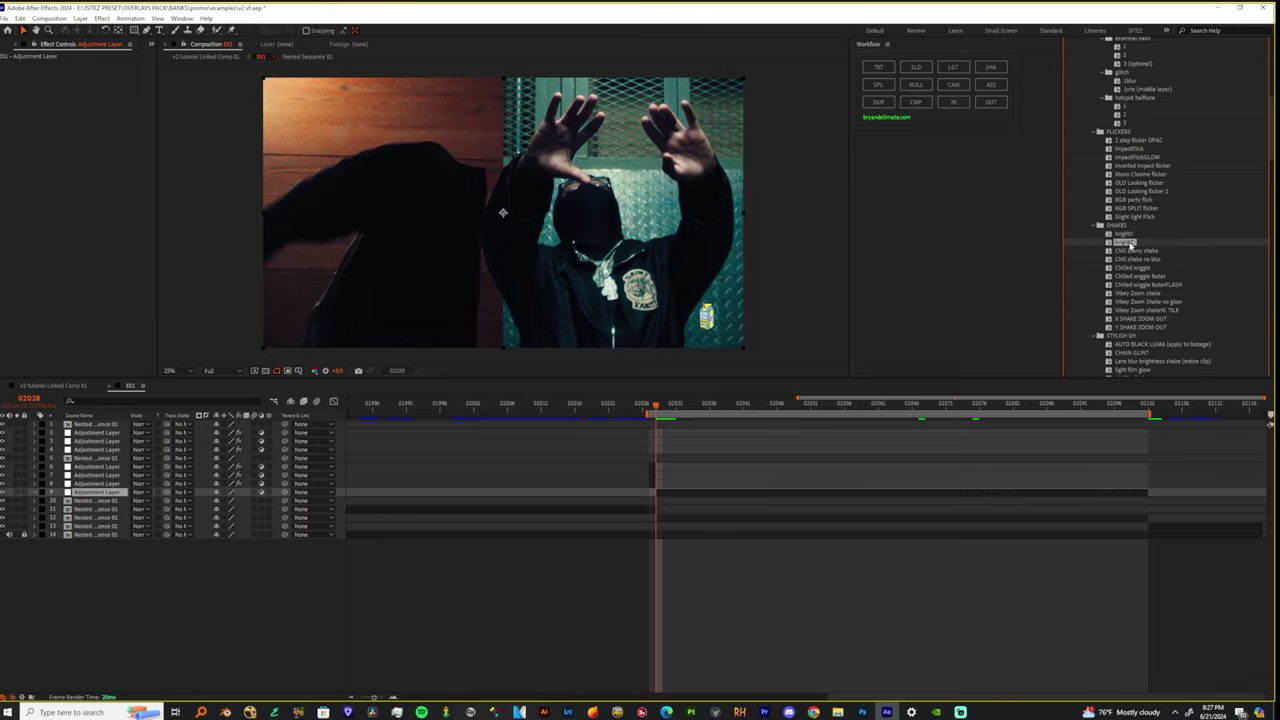
pyautogui.moveTo(891, 340); pyautogui.dragTo(676, 499)
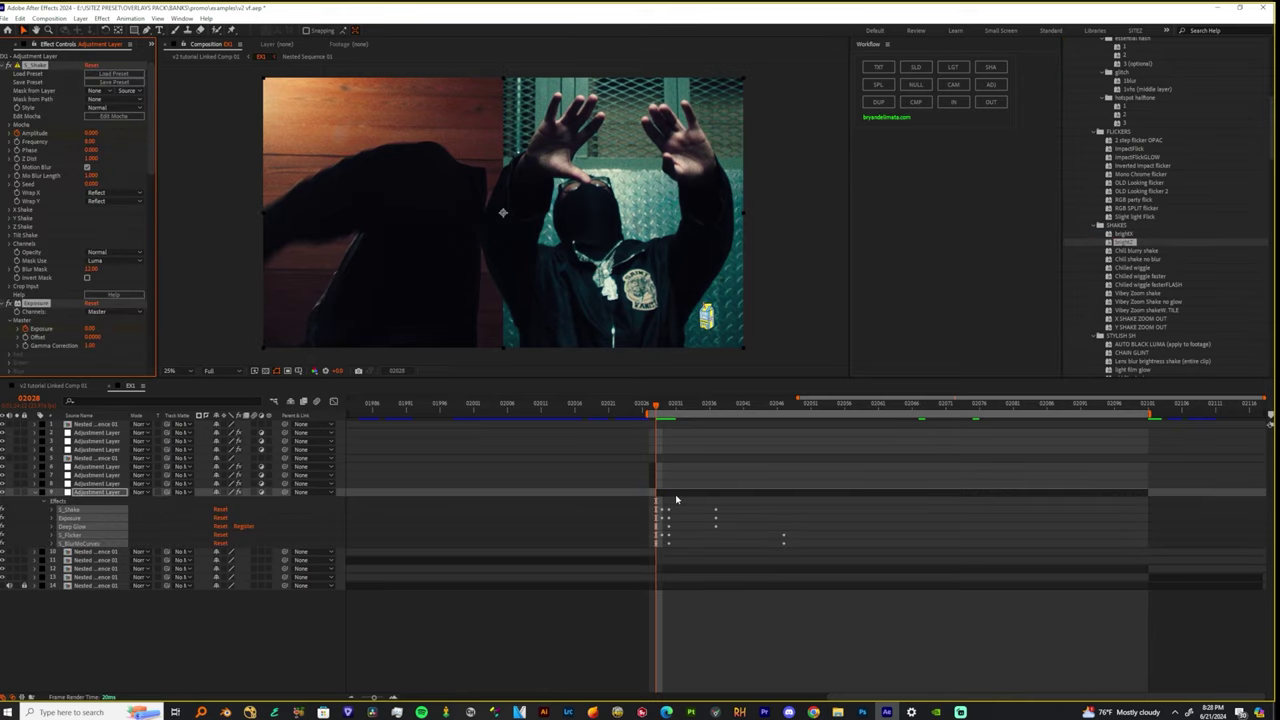
# Reveal the shake's keyframes, compare frames 2026 and 2027, and preview the shake from before the cut.
pyautogui.press('u')
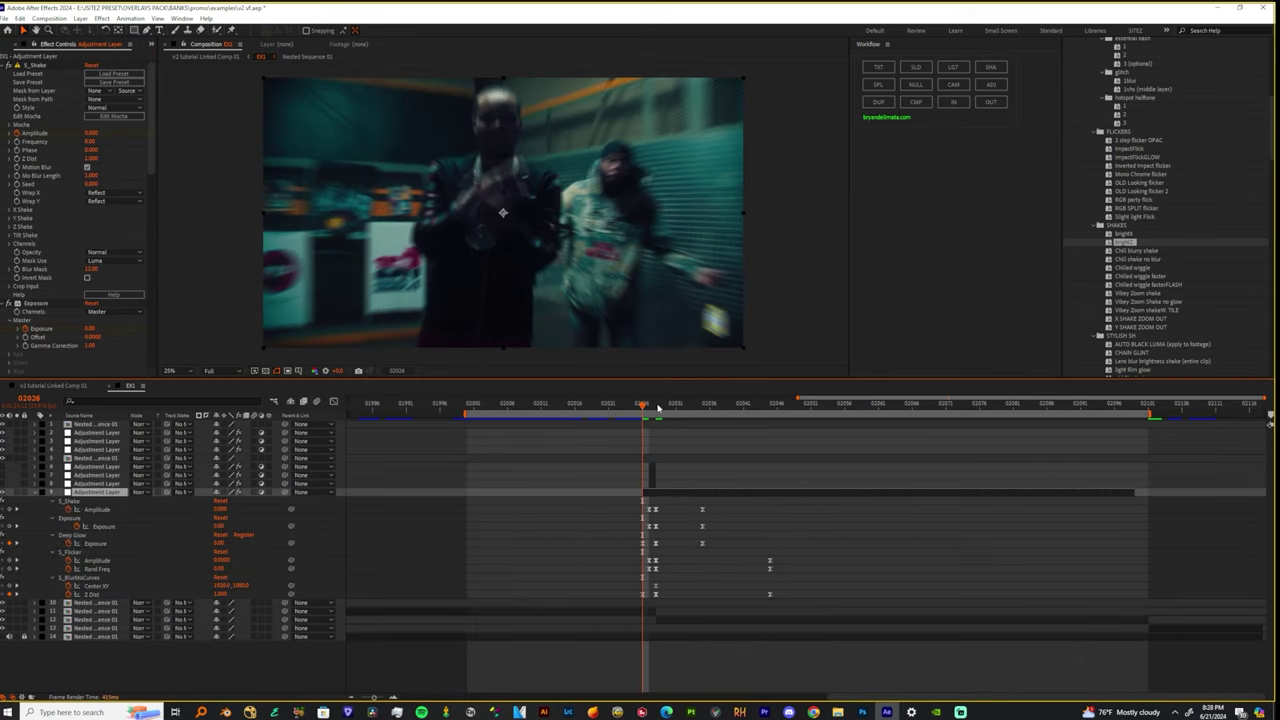
pyautogui.click(649, 410)
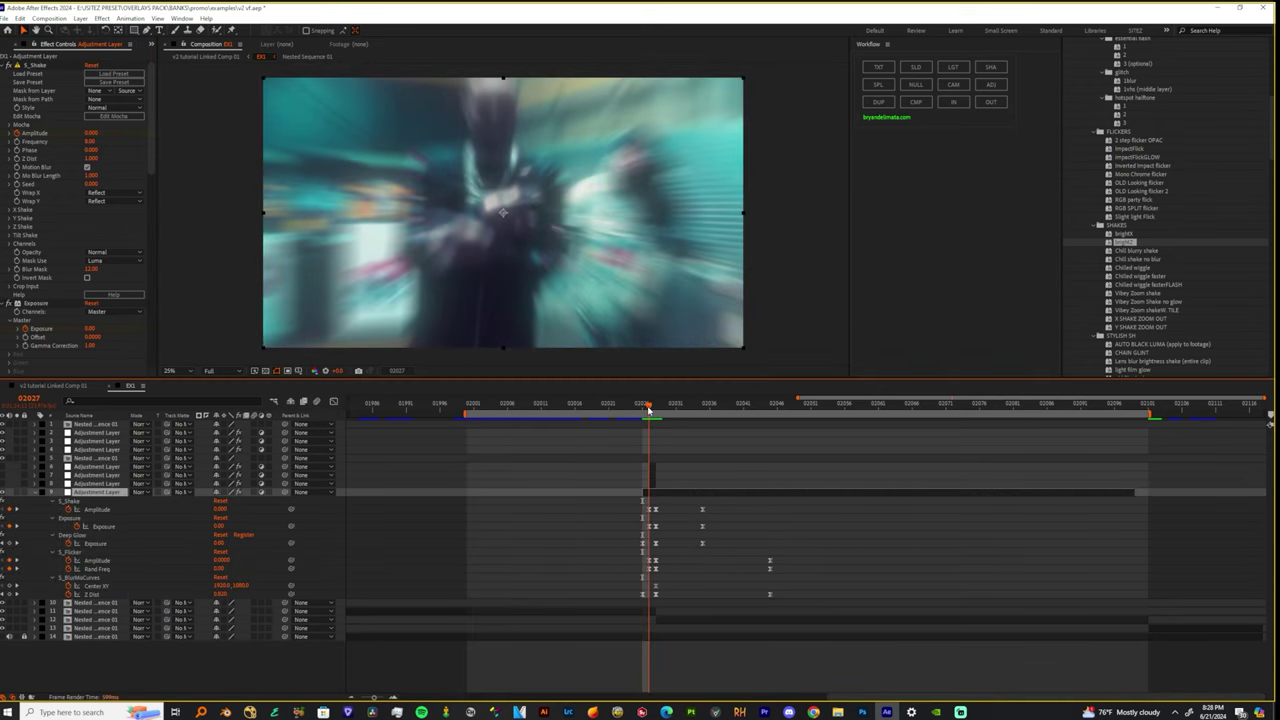
pyautogui.click(642, 407)
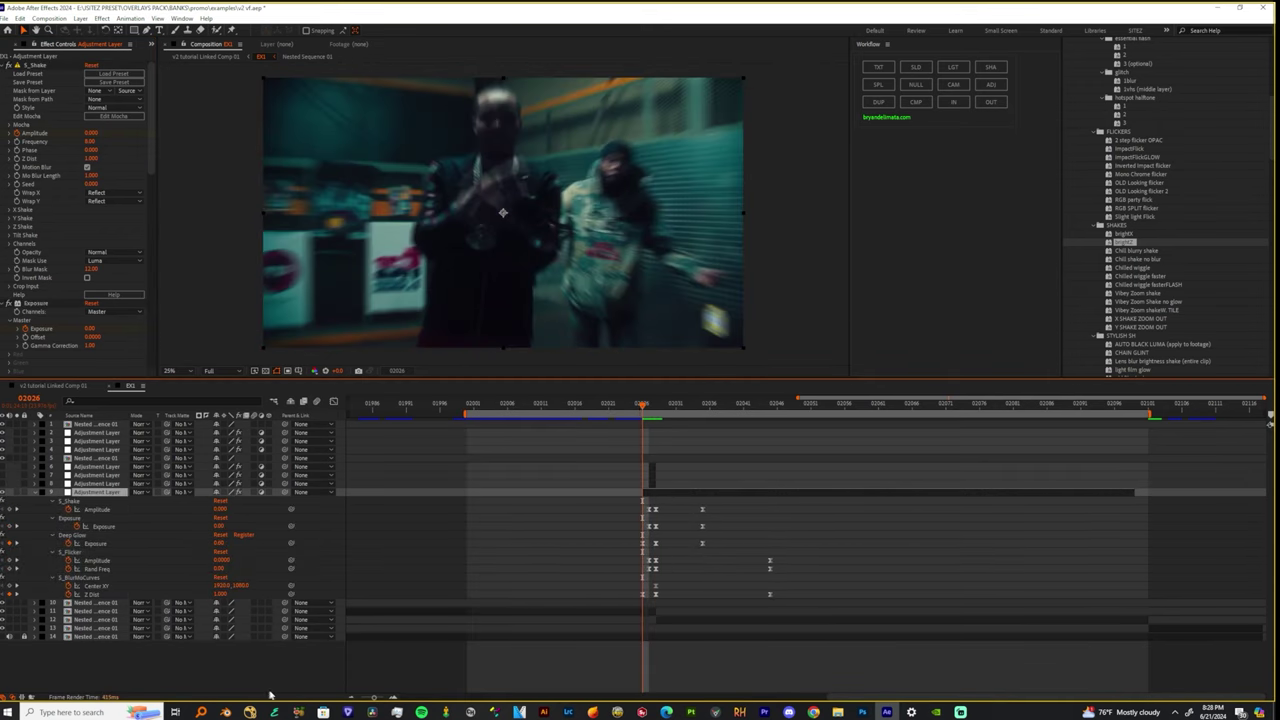
pyautogui.moveTo(375, 697); pyautogui.dragTo(386, 697)
pyautogui.moveTo(757, 674); pyautogui.dragTo(460, 662, button='middle')
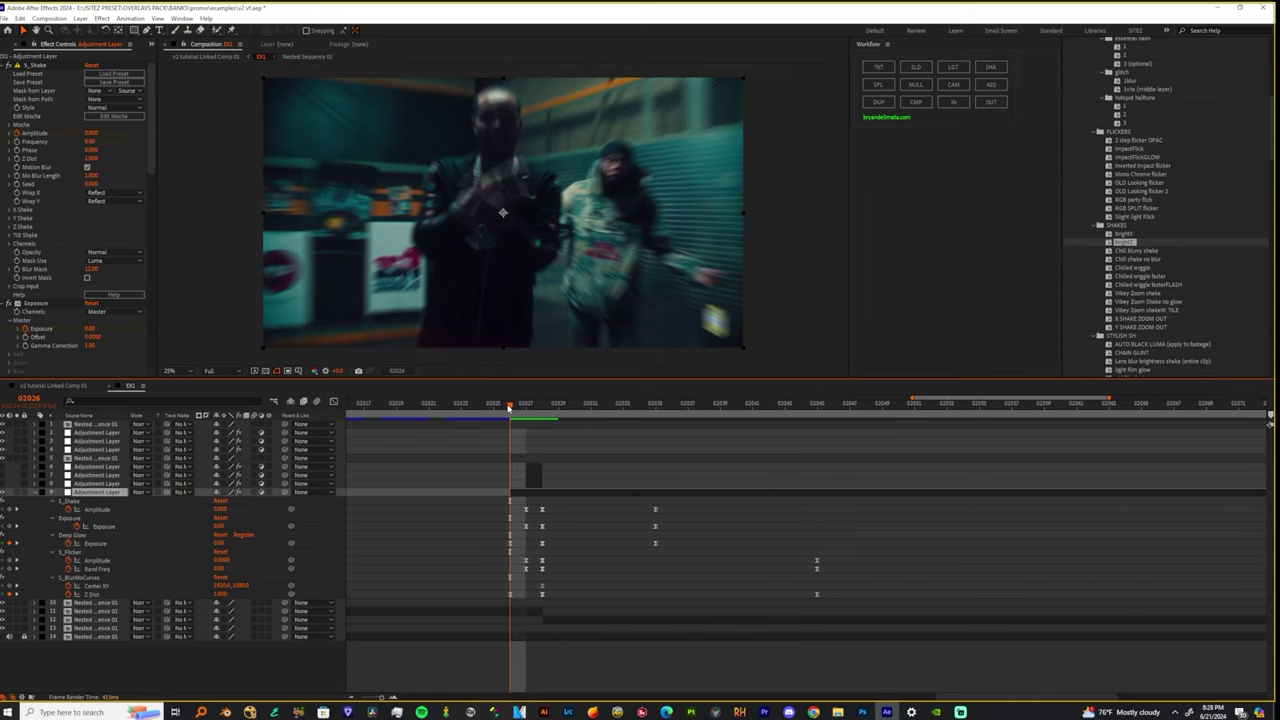
pyautogui.moveTo(509, 408); pyautogui.dragTo(432, 468)
pyautogui.press('space')
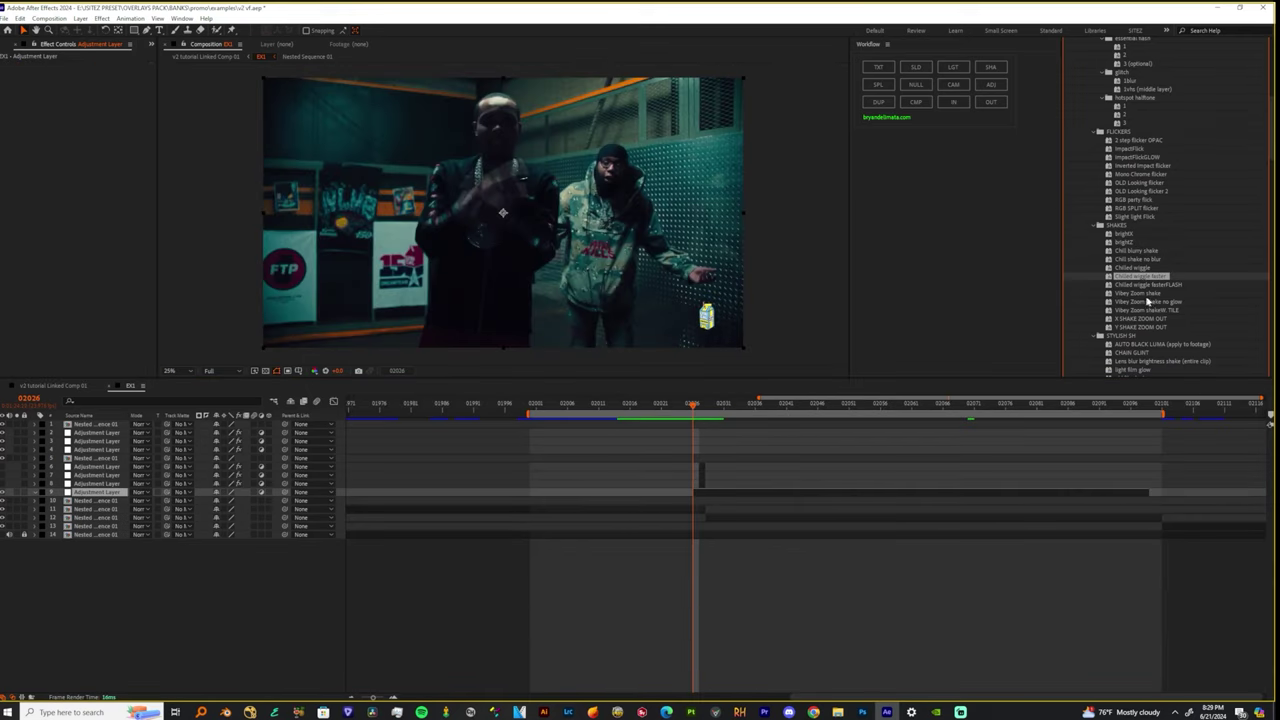
# Apply the Chilled wiggle faster shake preset to the adjustment layer at the cut and preview it.
pyautogui.click(1145, 268)
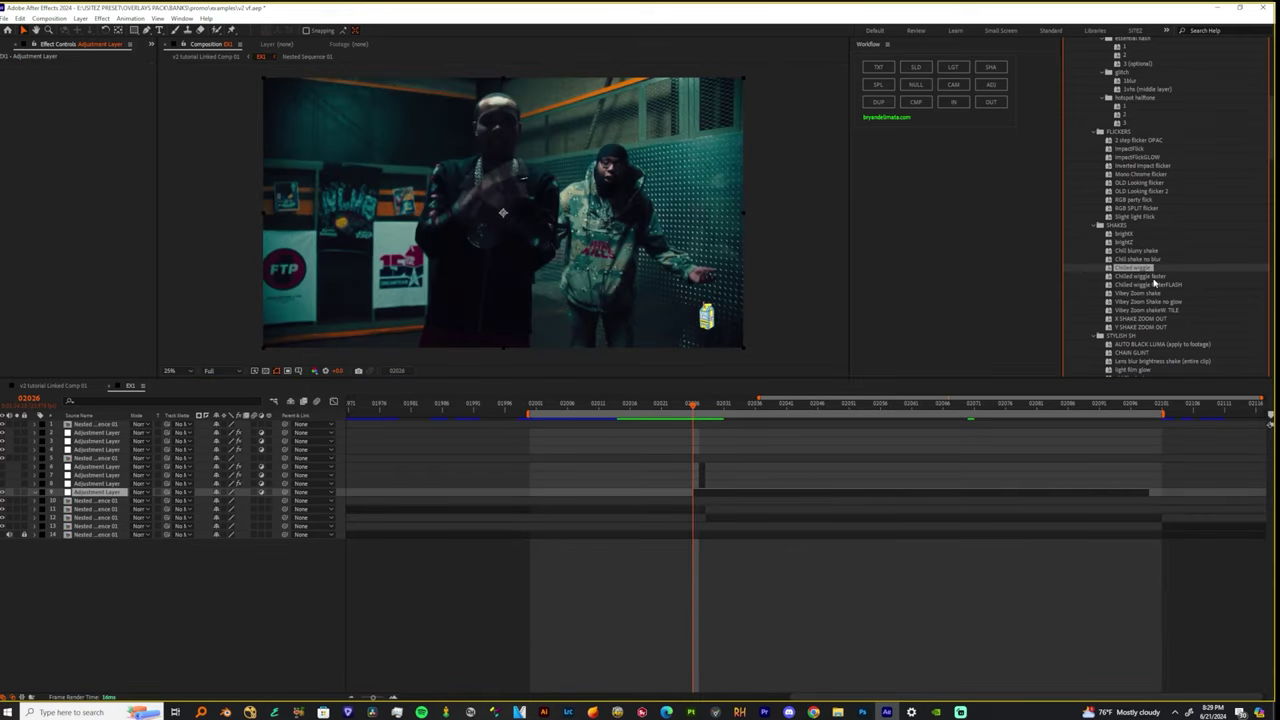
pyautogui.click(1140, 277)
pyautogui.moveTo(1140, 268); pyautogui.dragTo(773, 490)
pyautogui.moveTo(700, 406)
pyautogui.mouseDown()
pyautogui.moveTo(760, 414)
pyautogui.moveTo(657, 406)
pyautogui.moveTo(706, 409)
pyautogui.mouseUp()
pyautogui.press('space')
# Hide the three short adjustment layers at the cut and stop the preview.
pyautogui.click(94, 466)
pyautogui.keyDown('shift'); pyautogui.click(94, 483); pyautogui.keyUp('shift')
pyautogui.click(4, 466)
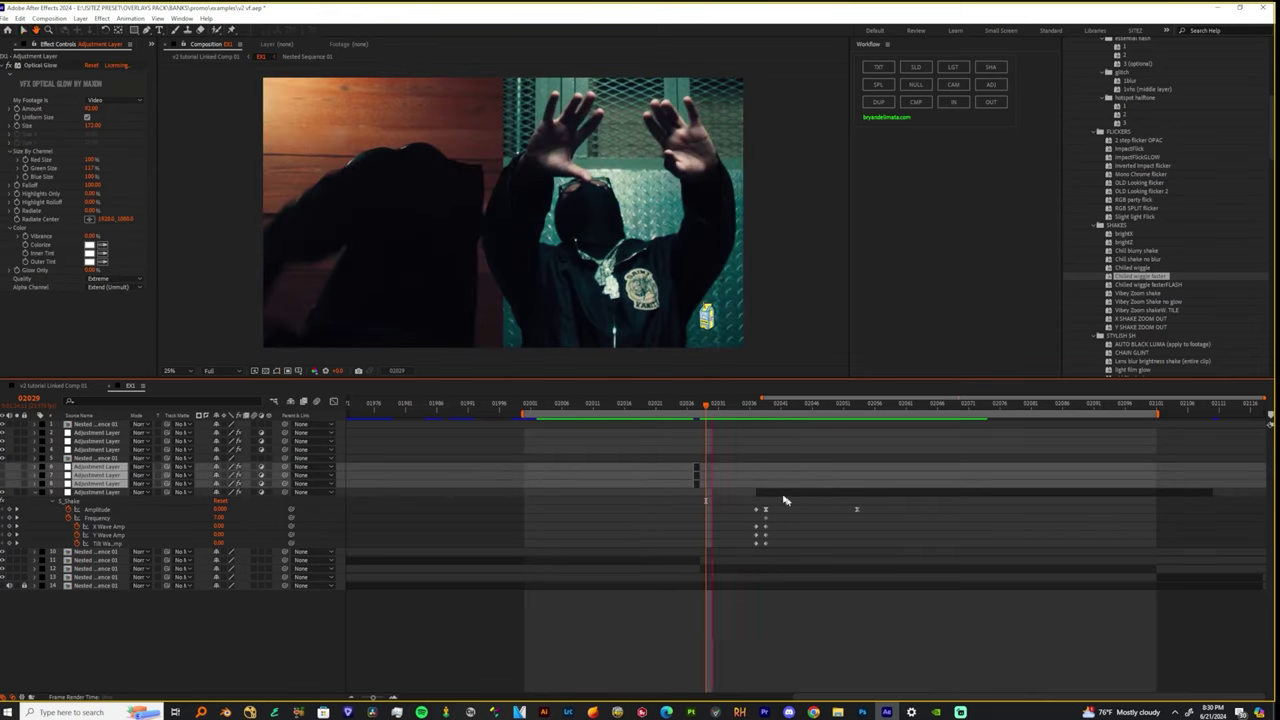
pyautogui.press('space')
# Move the shake layer to start at about frame 2057 with its second set of keyframes slightly later, and preview it.
pyautogui.moveTo(808, 495); pyautogui.dragTo(902, 547)
pyautogui.moveTo(891, 535); pyautogui.dragTo(894, 535)
pyautogui.moveTo(884, 405); pyautogui.dragTo(874, 405)
pyautogui.press('space')
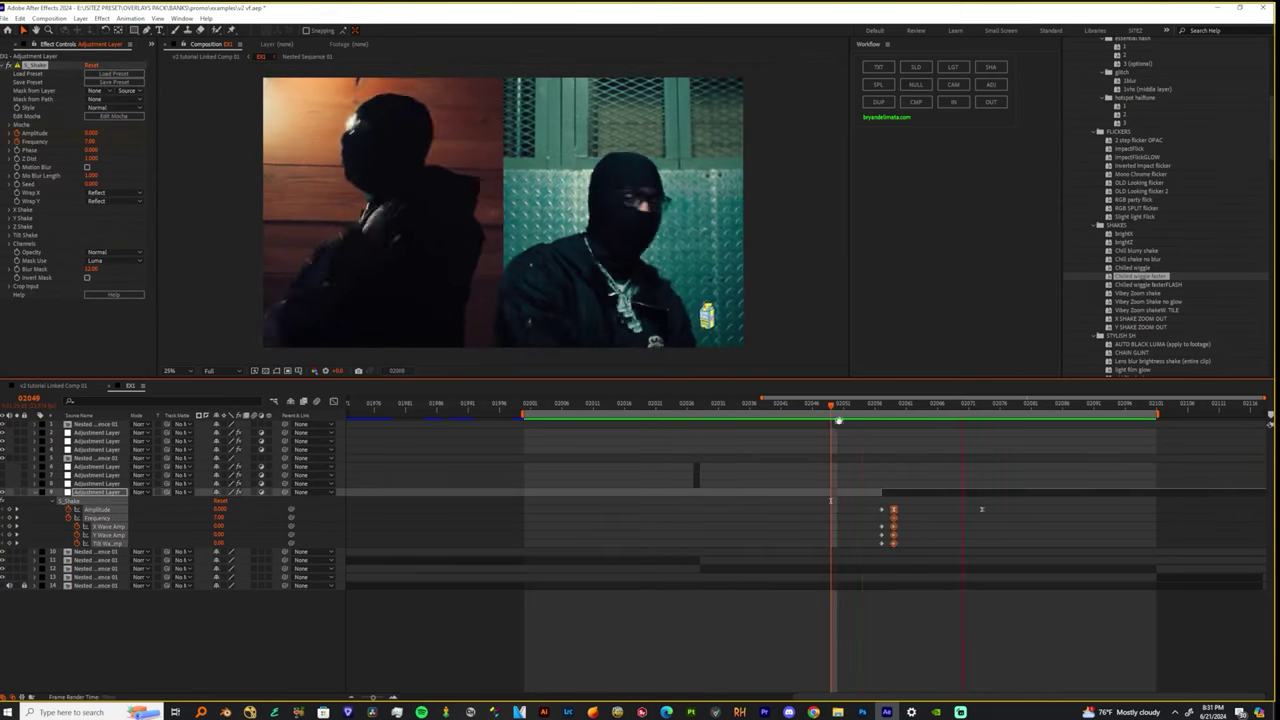
pyautogui.moveTo(838, 420); pyautogui.dragTo(775, 420)
pyautogui.press('space')
# Duplicate the shake layer, start the copy at about frame 2070, and preview the two shakes.
pyautogui.click(931, 493)
pyautogui.hotkey('ctrl', 'd')
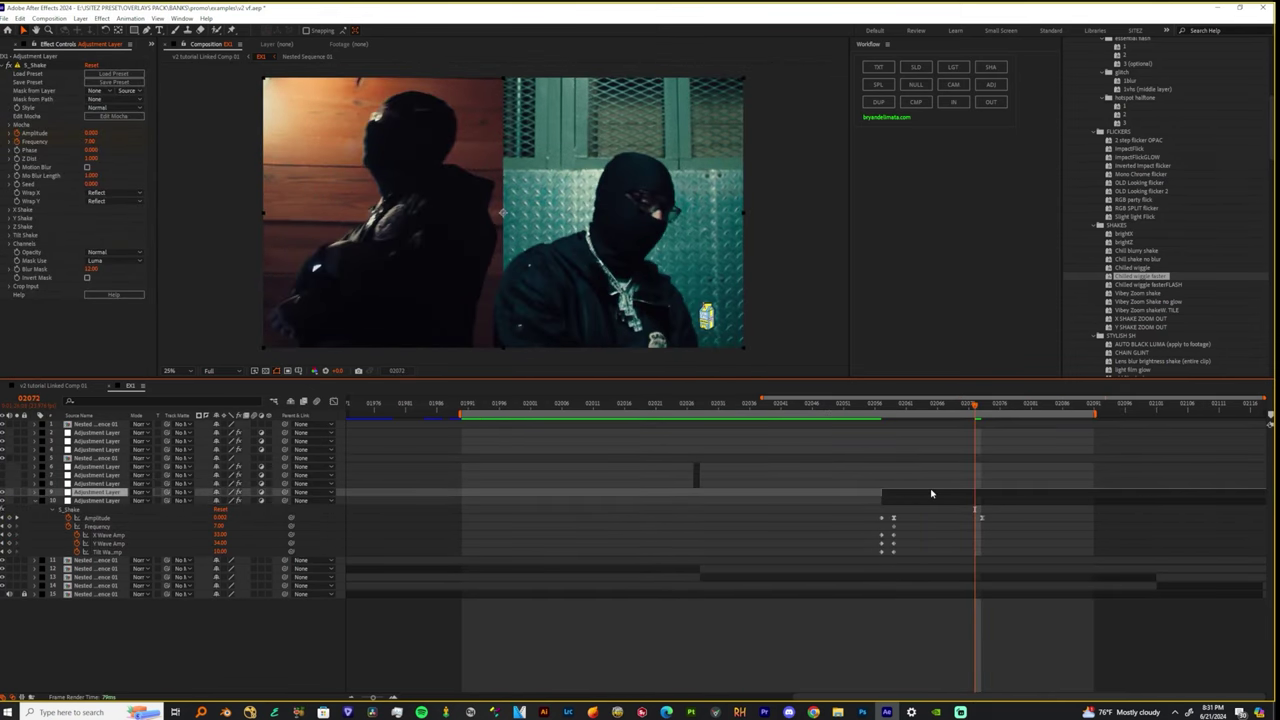
pyautogui.press('u')
pyautogui.moveTo(913, 492); pyautogui.dragTo(994, 491)
pyautogui.moveTo(971, 406); pyautogui.dragTo(860, 406)
pyautogui.press('space')
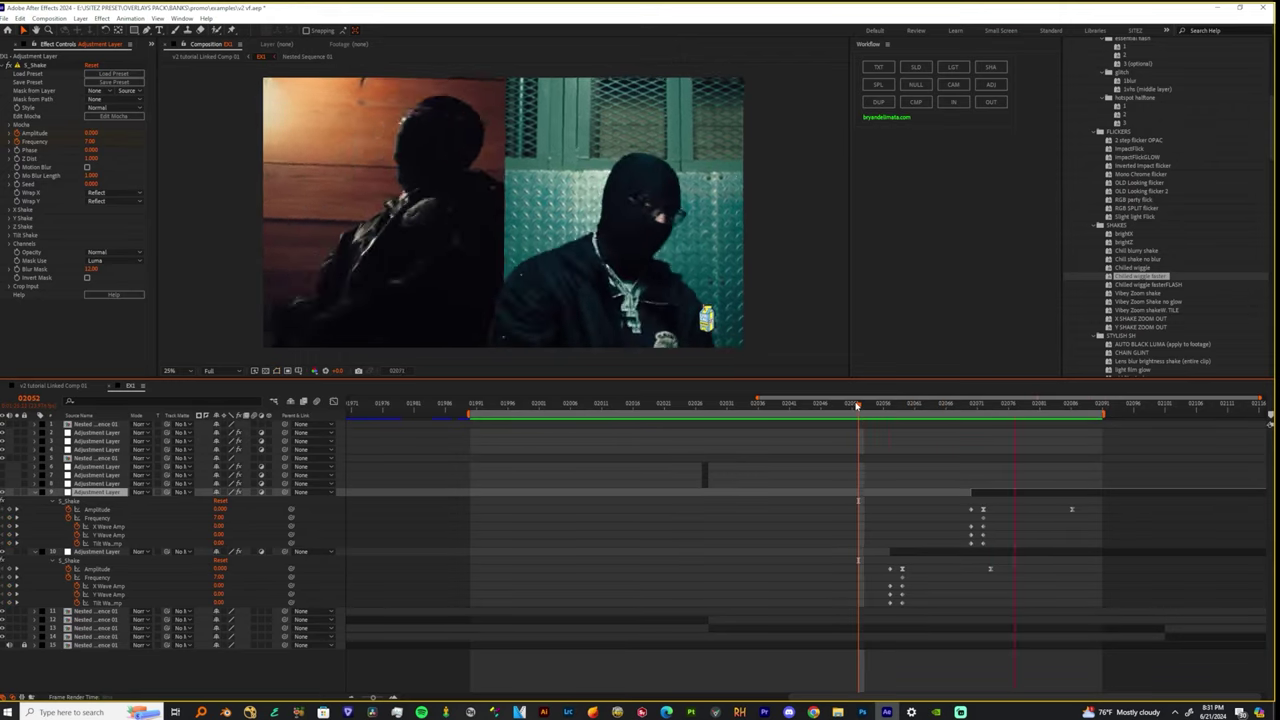
pyautogui.press('space')
# Duplicate the shake layer again, start the copy at about frame 2076, and preview the three shakes from frame 2055.
pyautogui.hotkey('ctrl', 'd')
pyautogui.press('u')
pyautogui.moveTo(1025, 496); pyautogui.dragTo(1062, 496)
pyautogui.moveTo(894, 406)
pyautogui.mouseDown()
pyautogui.moveTo(874, 420)
pyautogui.moveTo(908, 420)
pyautogui.mouseUp()
pyautogui.click(915, 612)
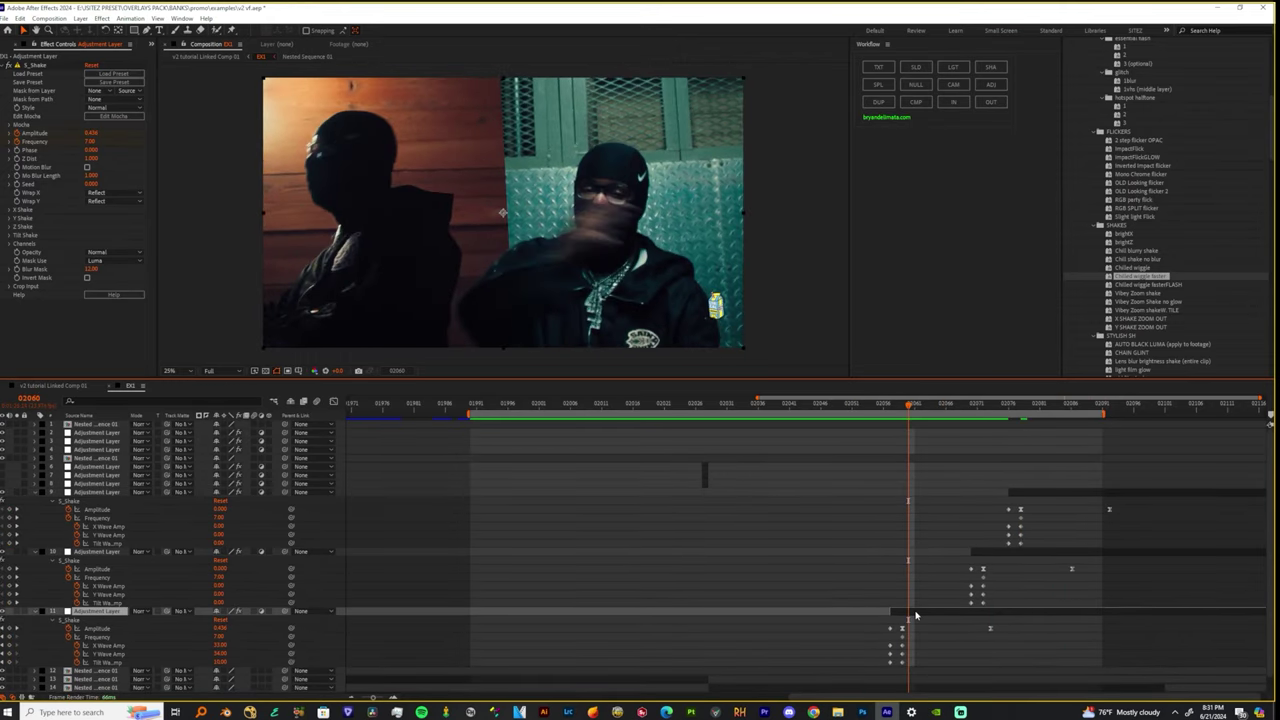
pyautogui.click(877, 406)
pyautogui.press('space')
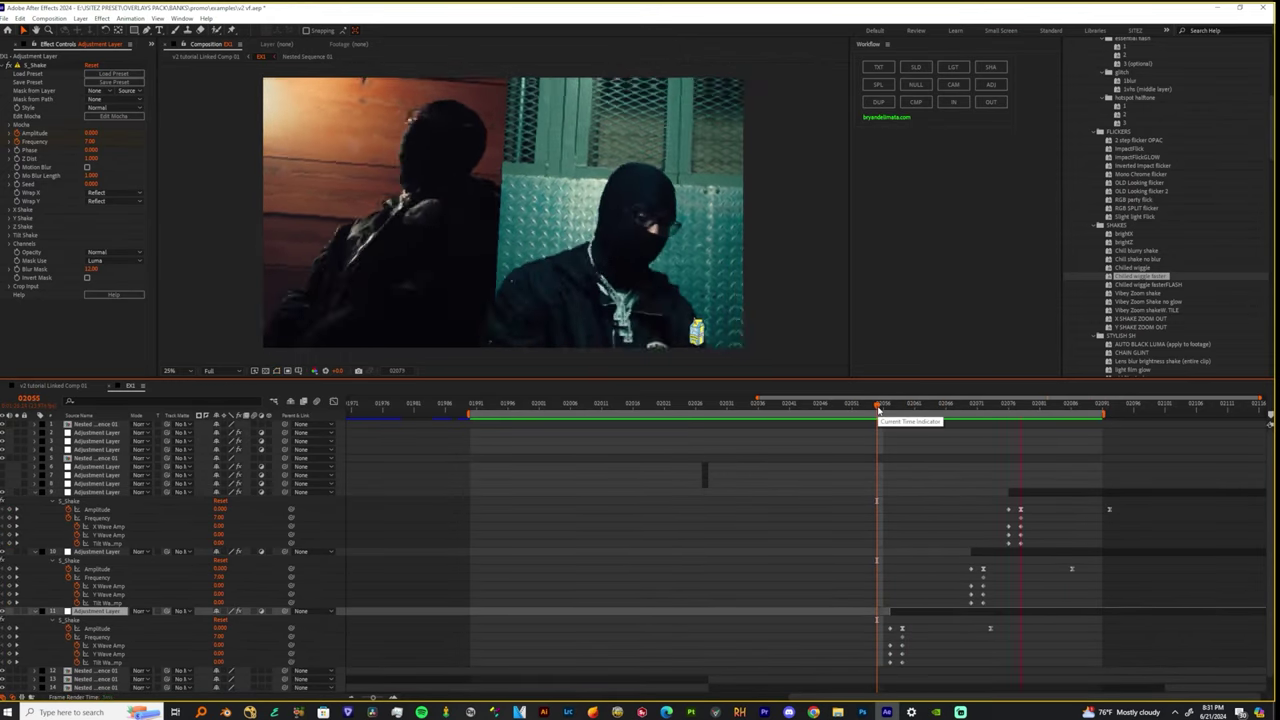
pyautogui.keyDown('alt'); pyautogui.scroll(-3, 1066, 571); pyautogui.keyUp('alt')
pyautogui.press('space')
# Add an adjustment layer over the nested clip that starts at frame 2028 and play the preview.
pyautogui.scroll(-1, 1066, 571)
pyautogui.click(1000, 671)
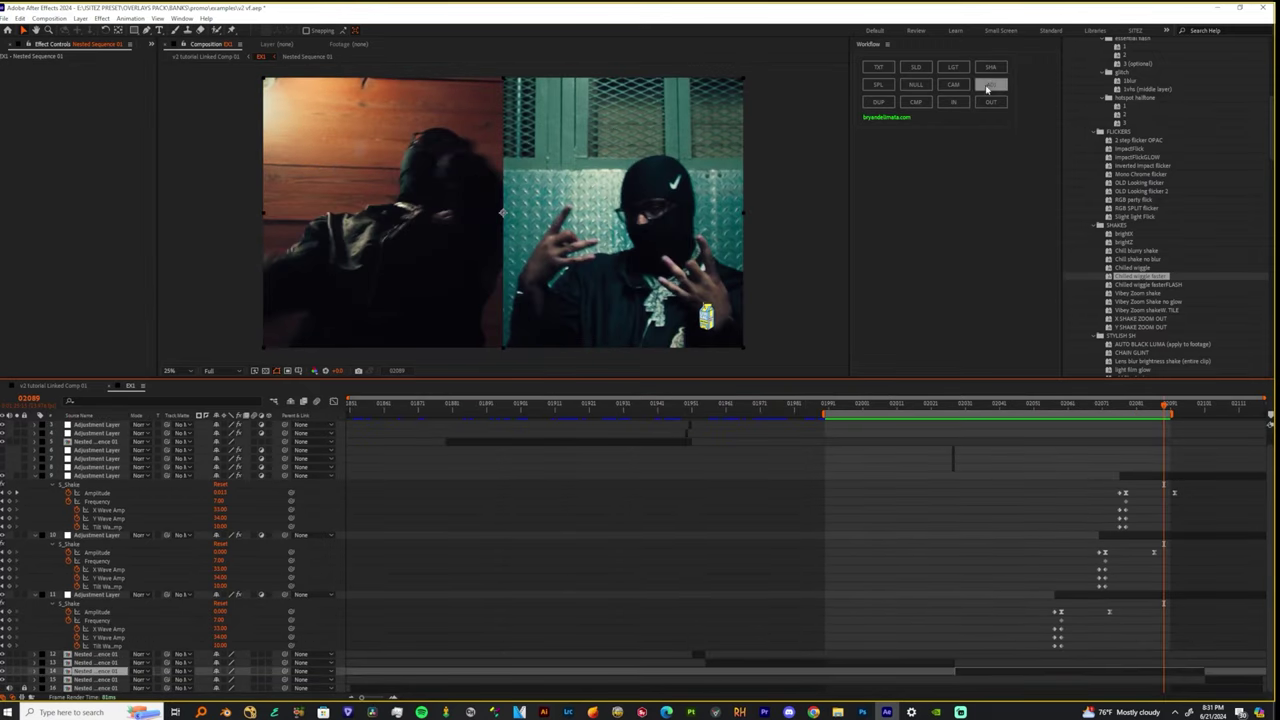
pyautogui.click(988, 85)
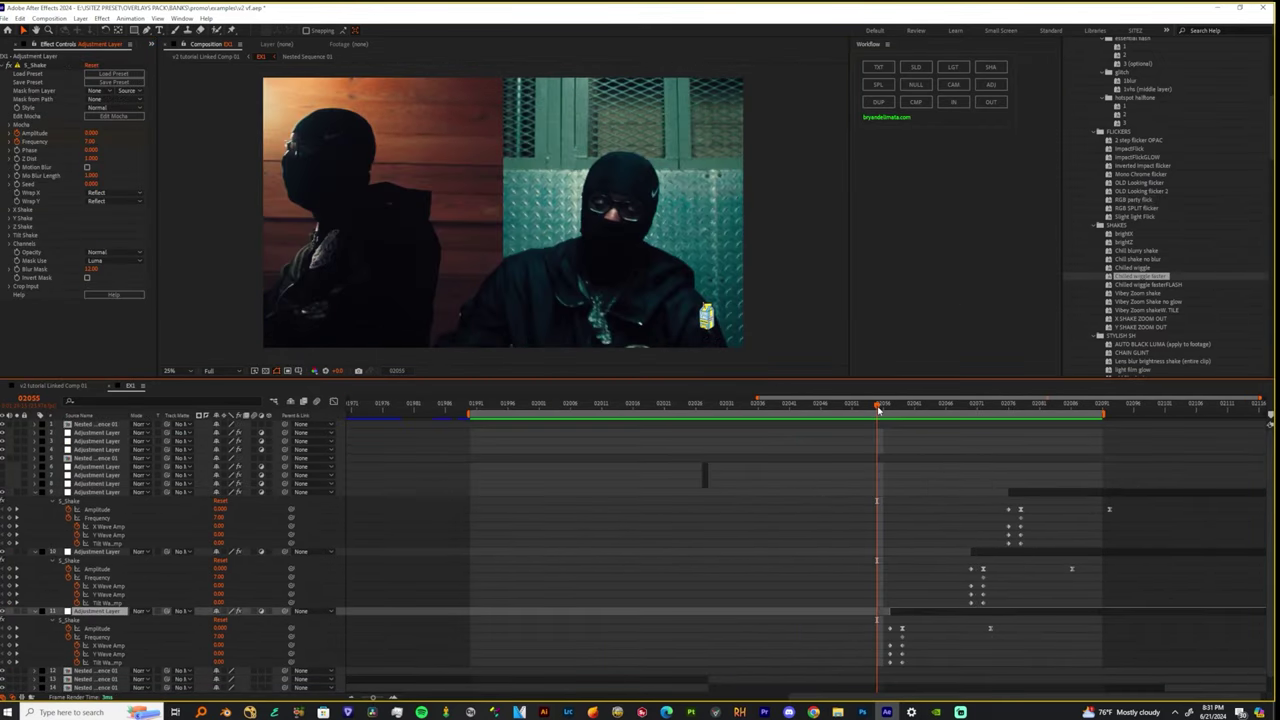
pyautogui.press('space')
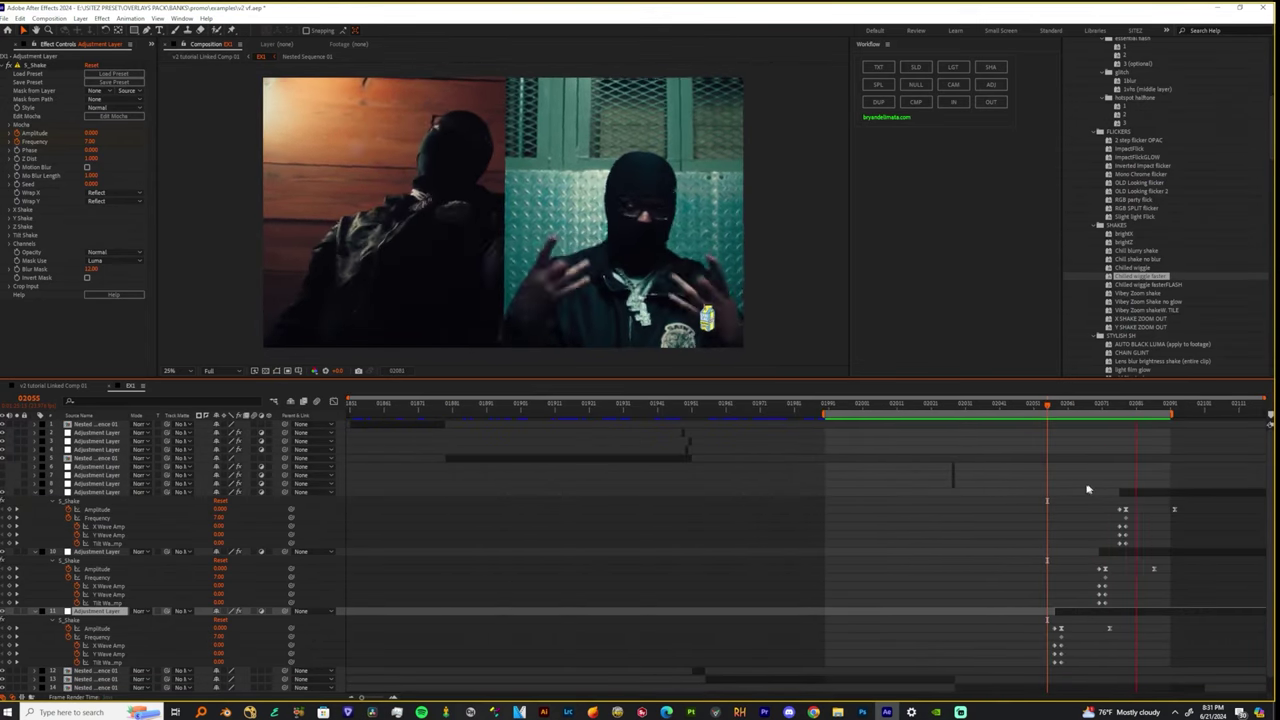
# Delete the RGB party flick effects from the adjustment layer at frame 2028.
pyautogui.click(966, 489)
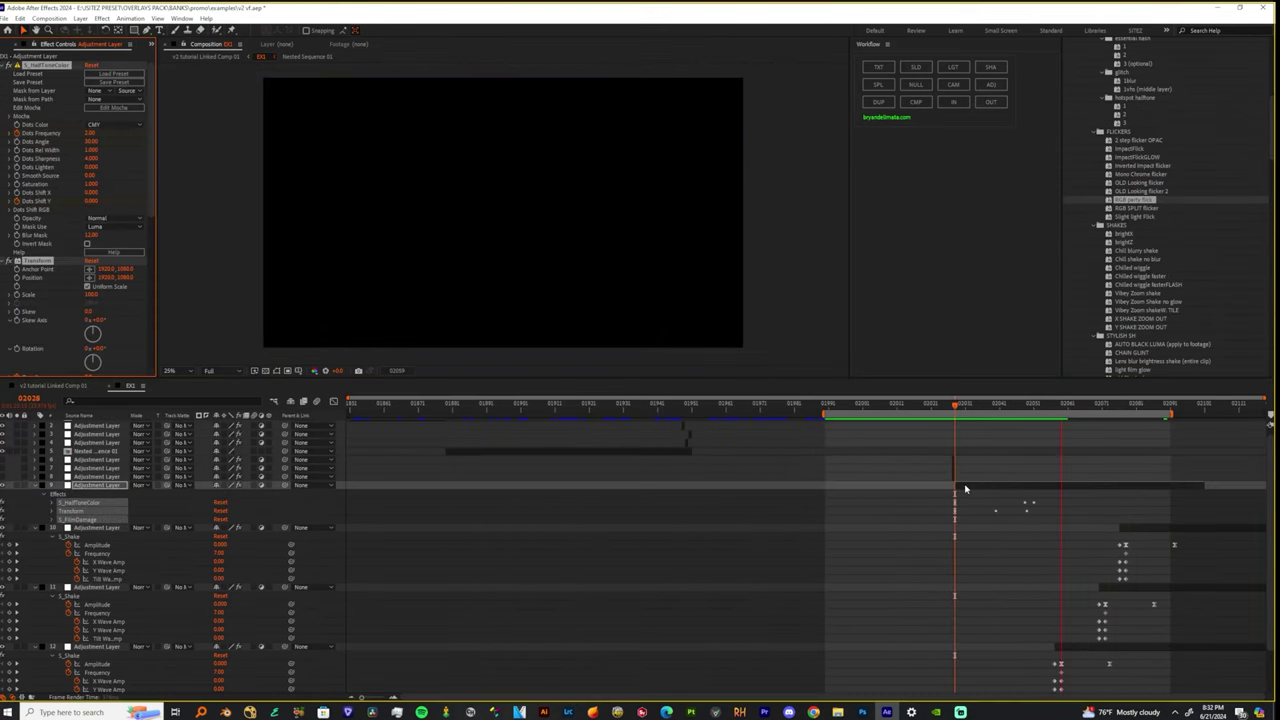
pyautogui.press('Delete')
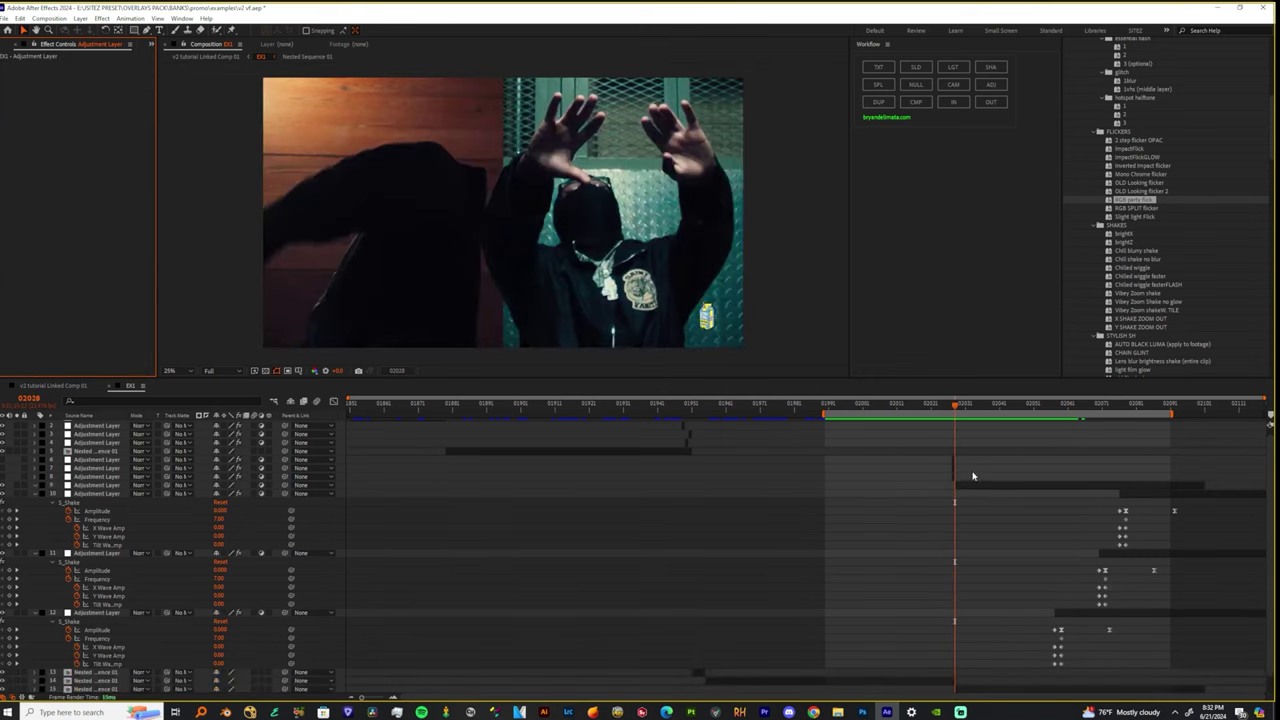
pyautogui.hotkey('ctrl', 'z')
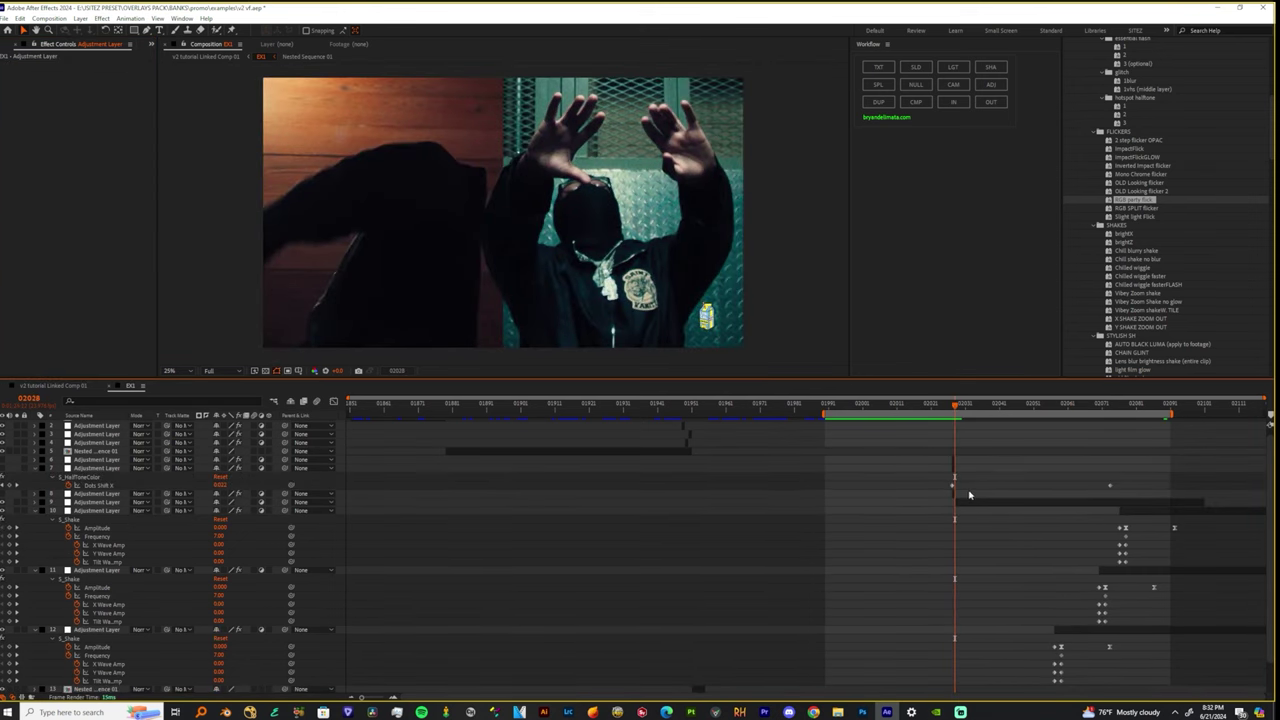
# Apply the OLD Looking flicker preset to the adjustment layer at frame 2028 and preview the flicker.
pyautogui.click(978, 507)
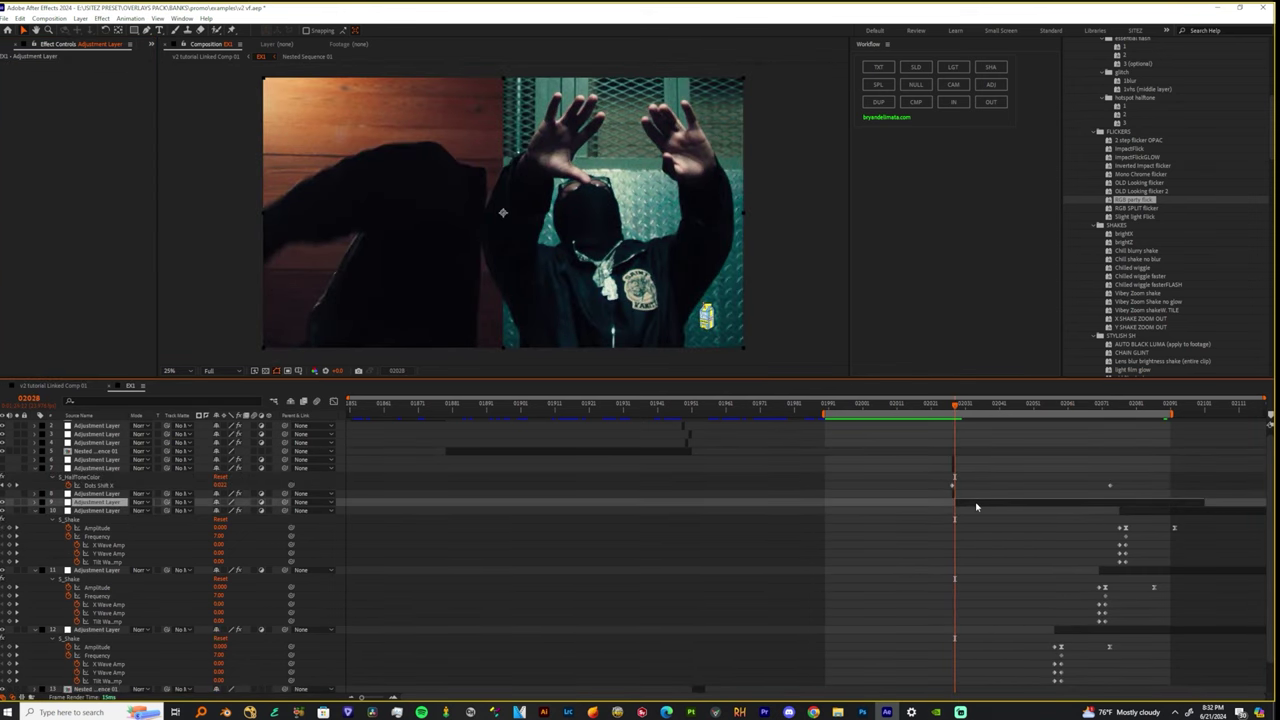
pyautogui.moveTo(1136, 185); pyautogui.dragTo(1106, 207)
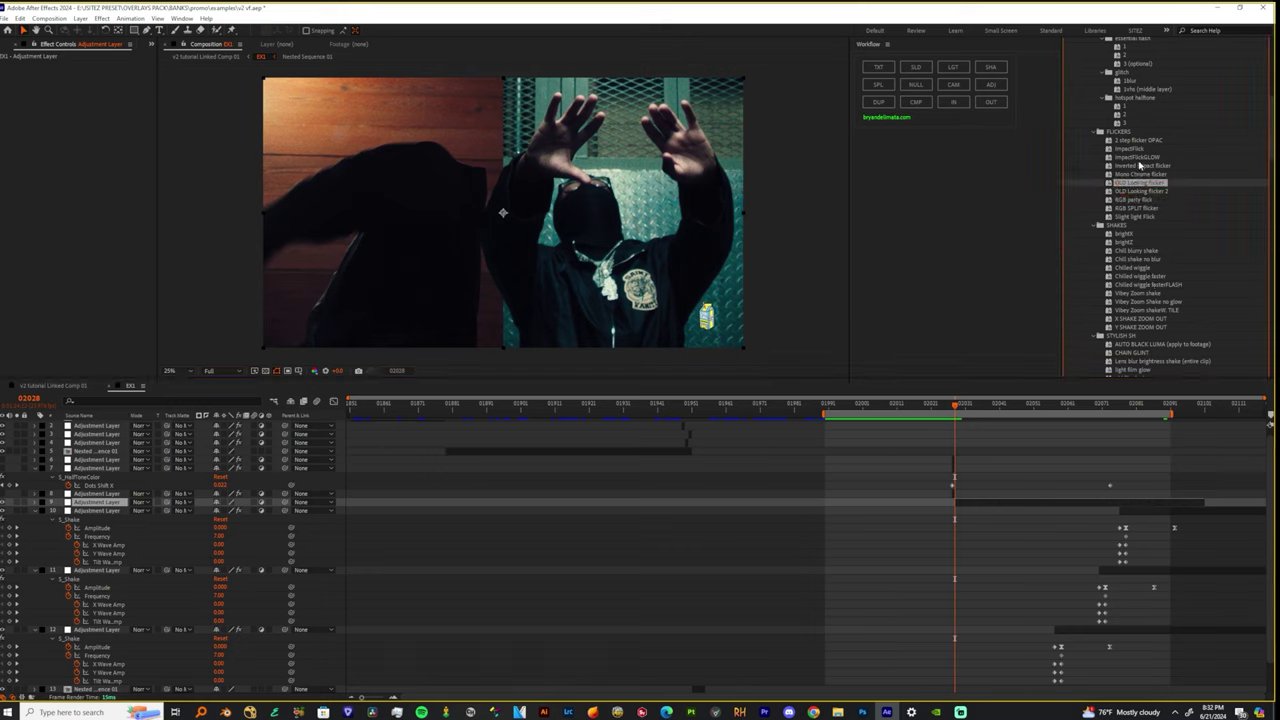
pyautogui.click(1142, 165)
pyautogui.moveTo(1142, 184); pyautogui.dragTo(977, 501)
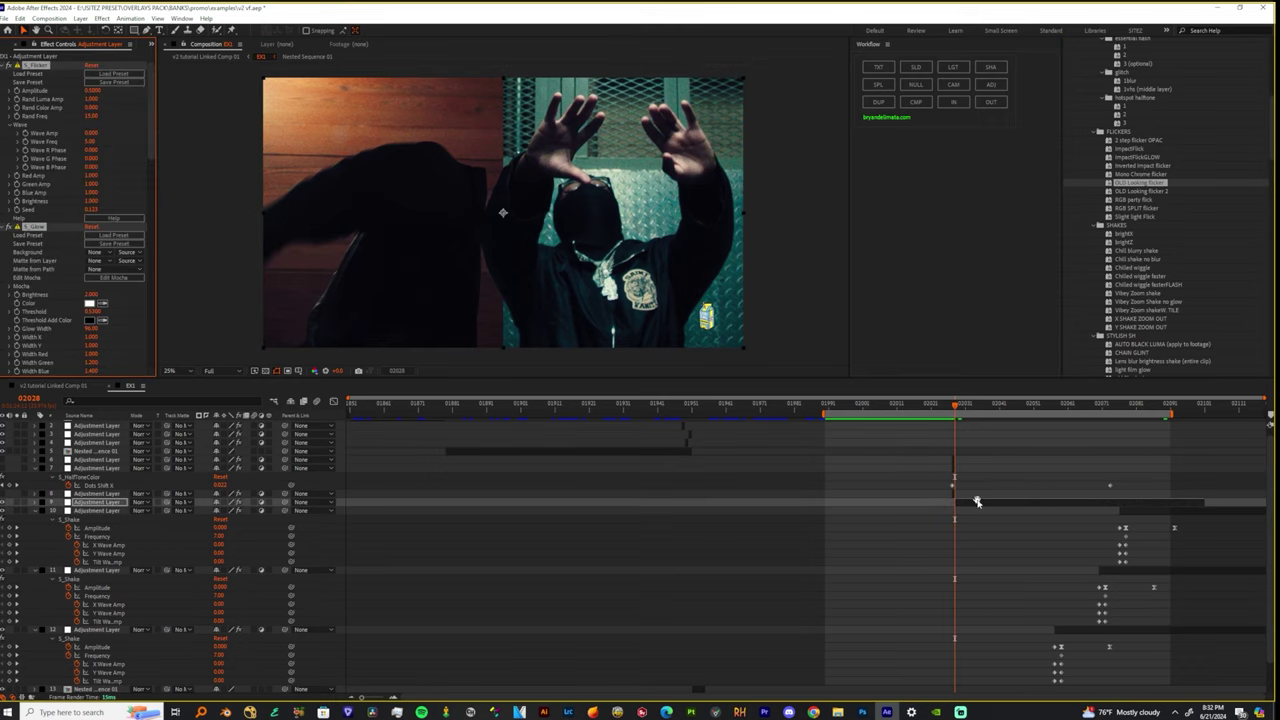
pyautogui.press('space')
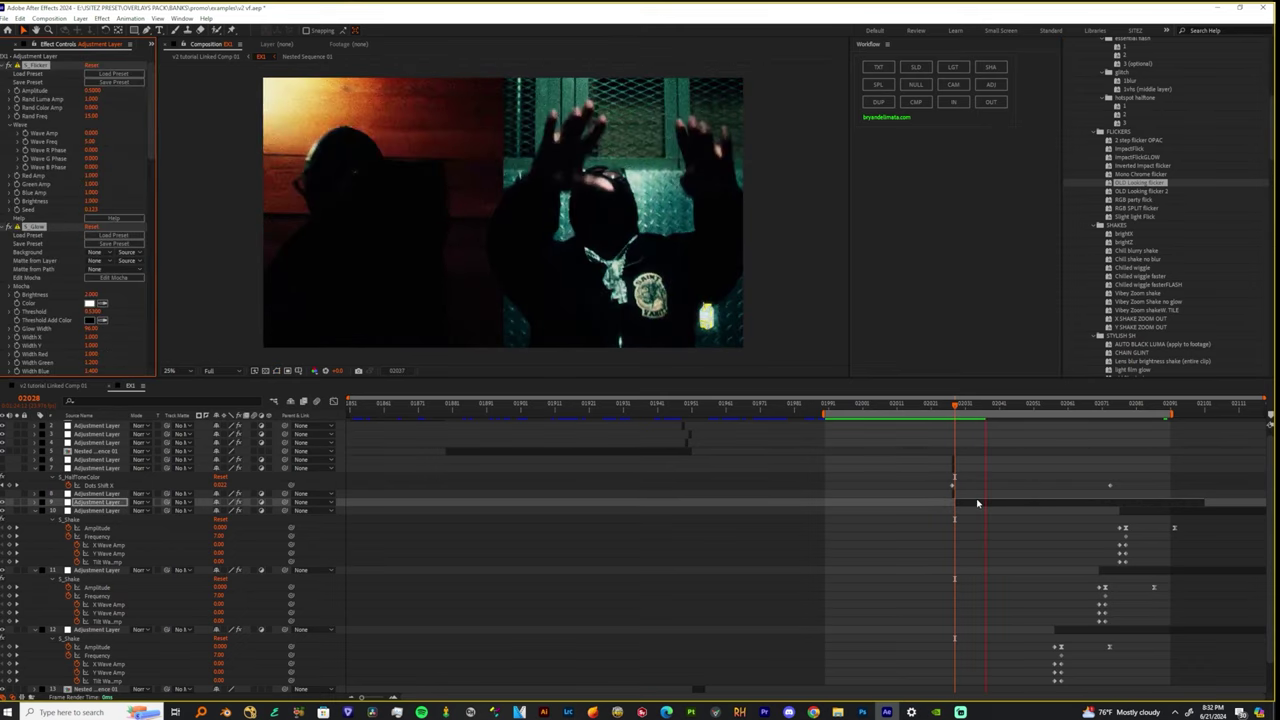
pyautogui.click(35, 510)
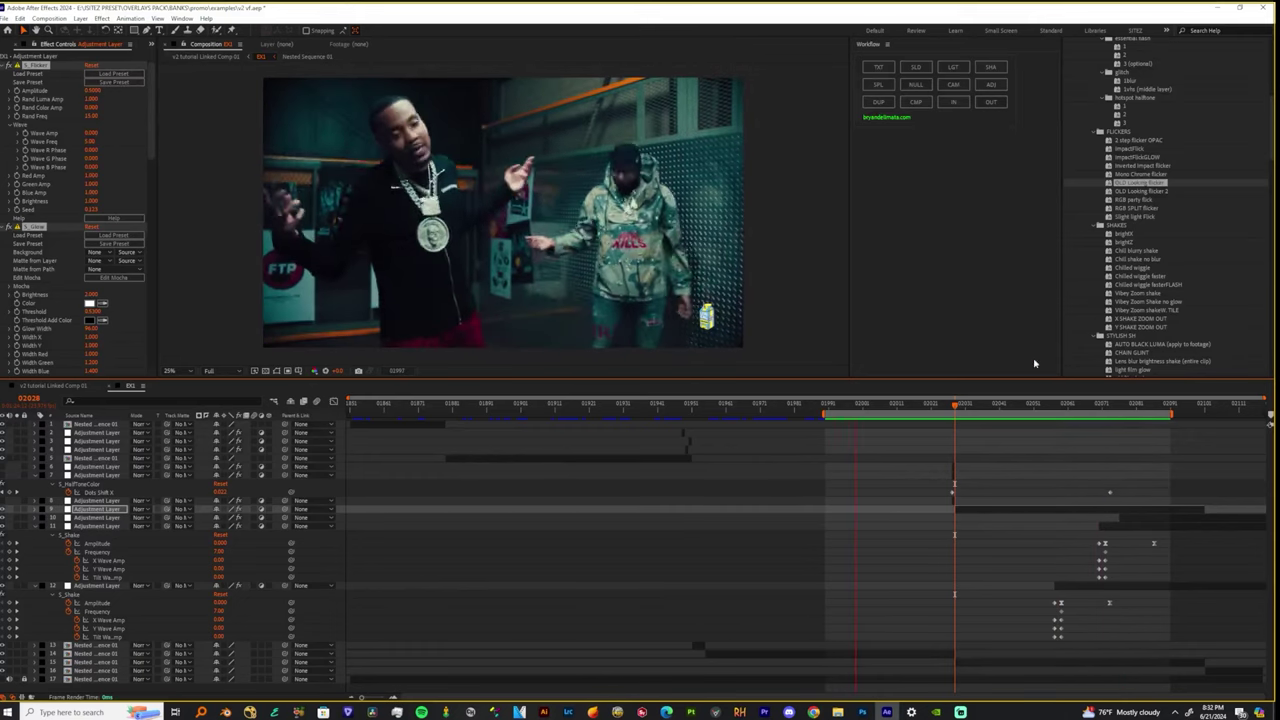
pyautogui.press('space')
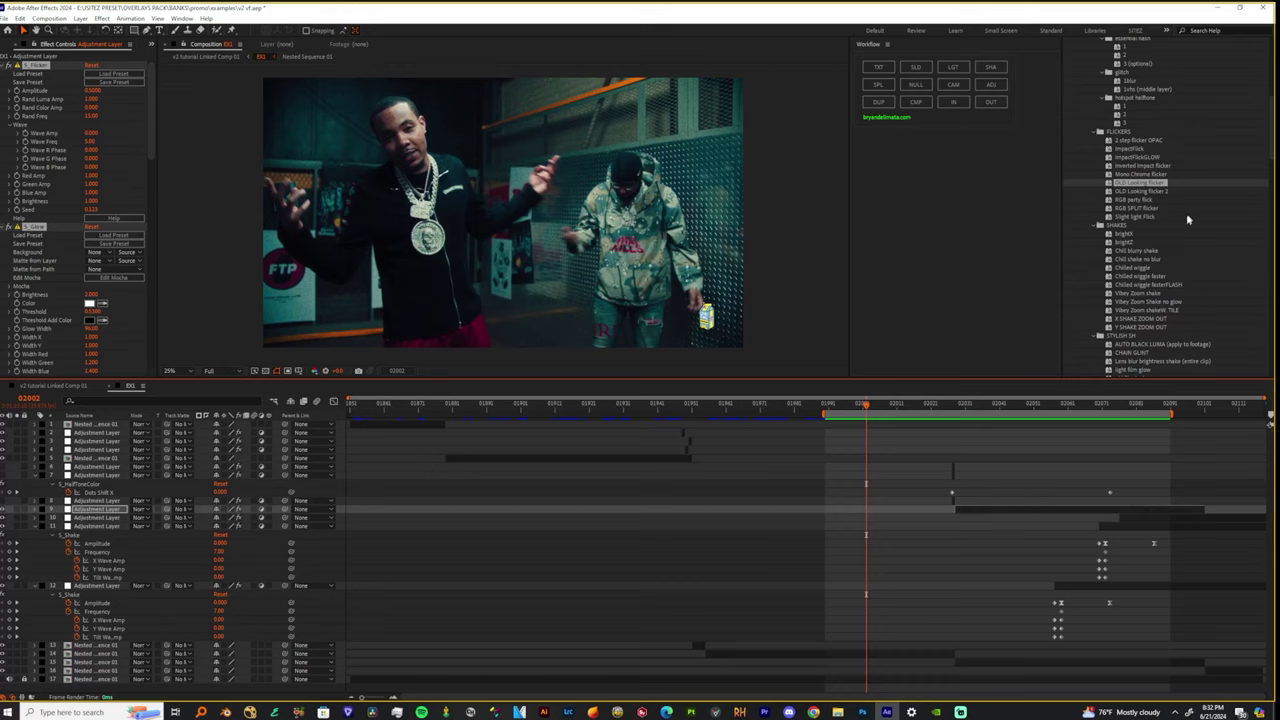
# Delete the three shake adjustment layers and the adjustment layer holding the OLD Looking flicker.
pyautogui.scroll(-1, 1151, 261)
pyautogui.click(1134, 285)
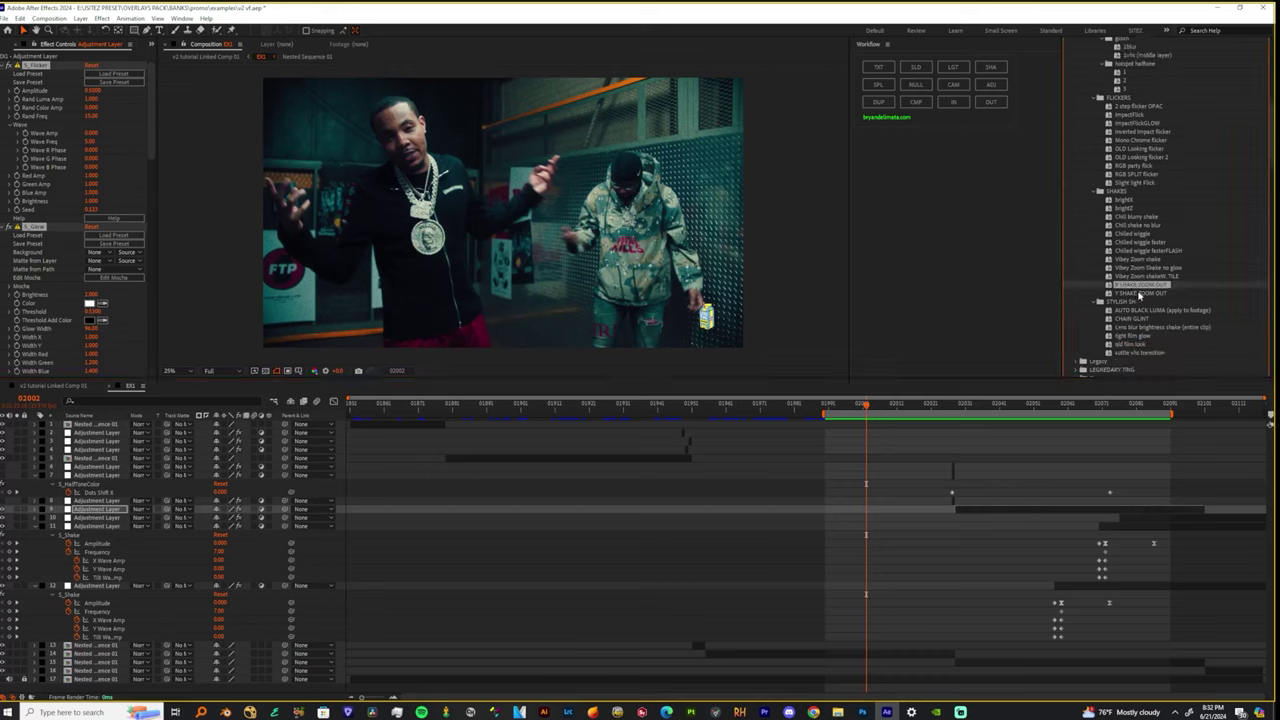
pyautogui.click(1133, 526)
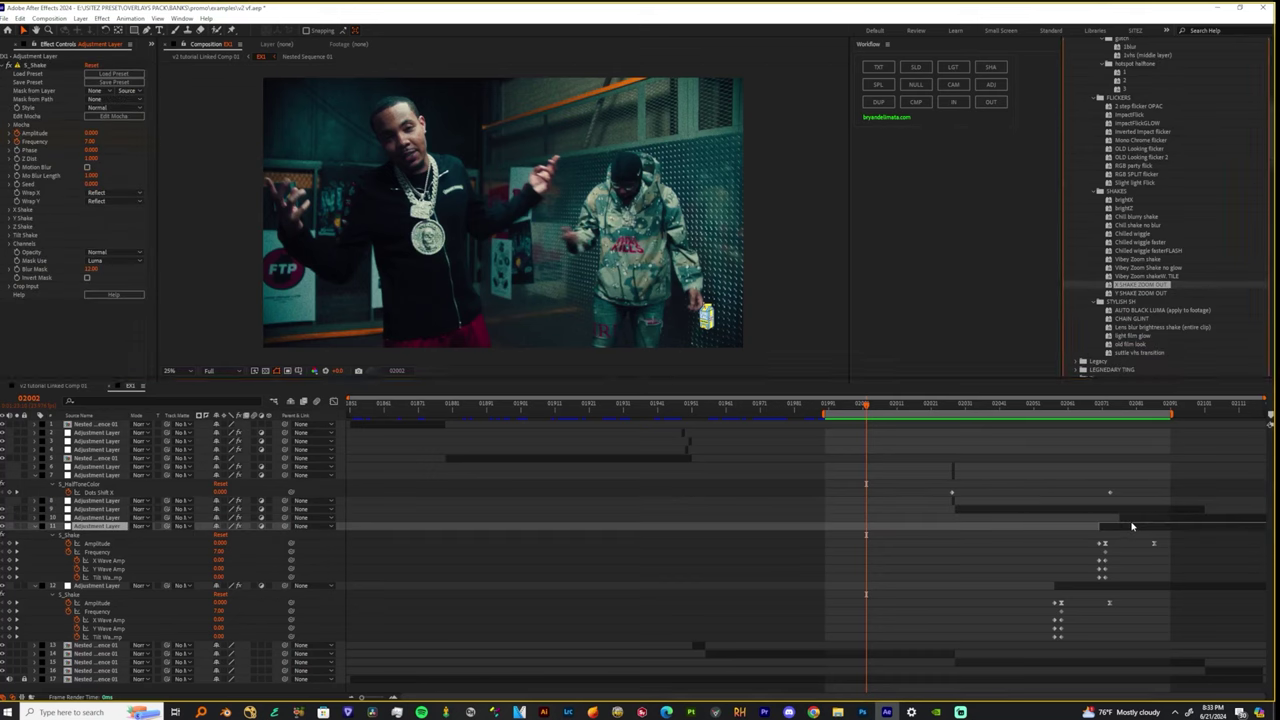
pyautogui.click(1103, 586)
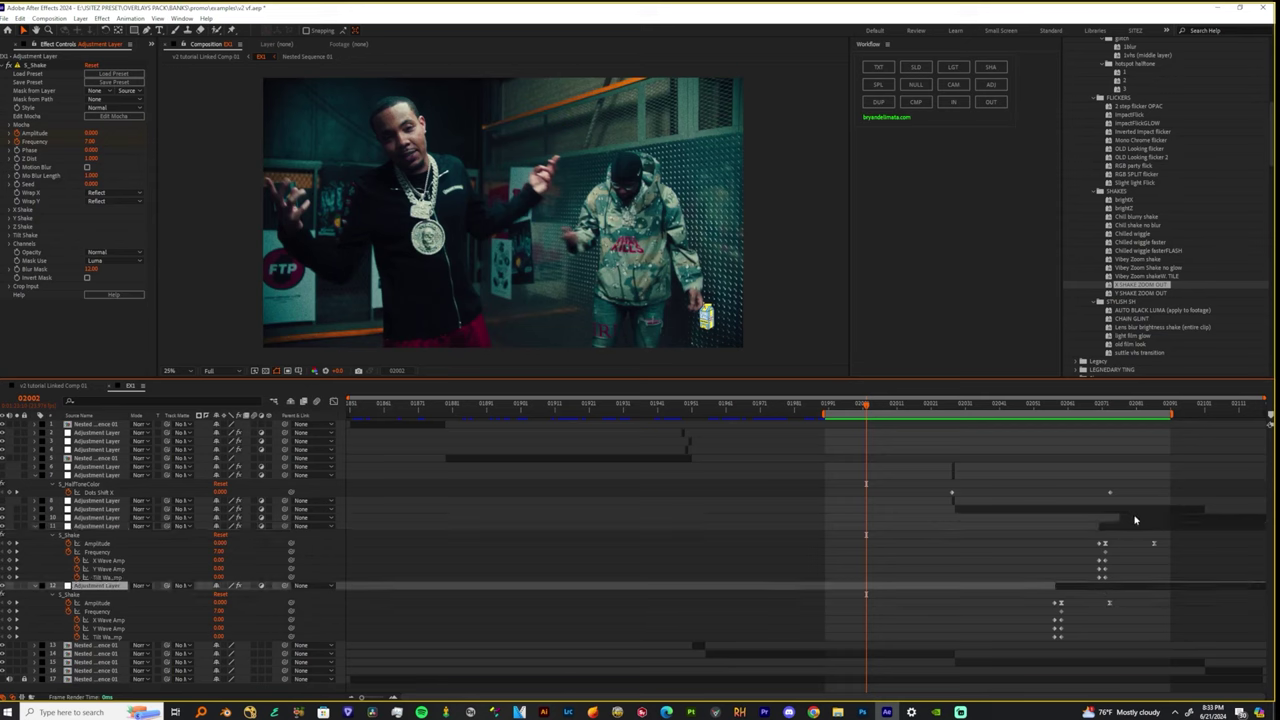
pyautogui.keyDown('shift'); pyautogui.click(1135, 520); pyautogui.keyUp('shift')
pyautogui.press('Delete')
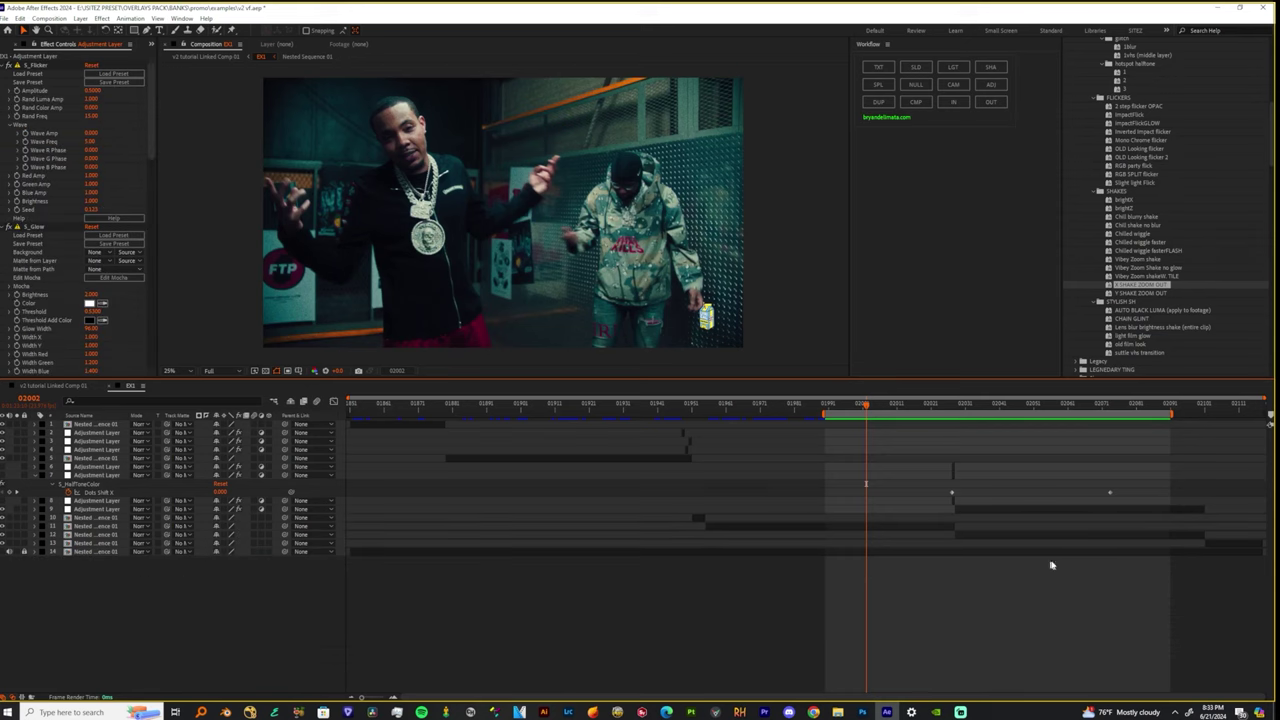
pyautogui.click(966, 512)
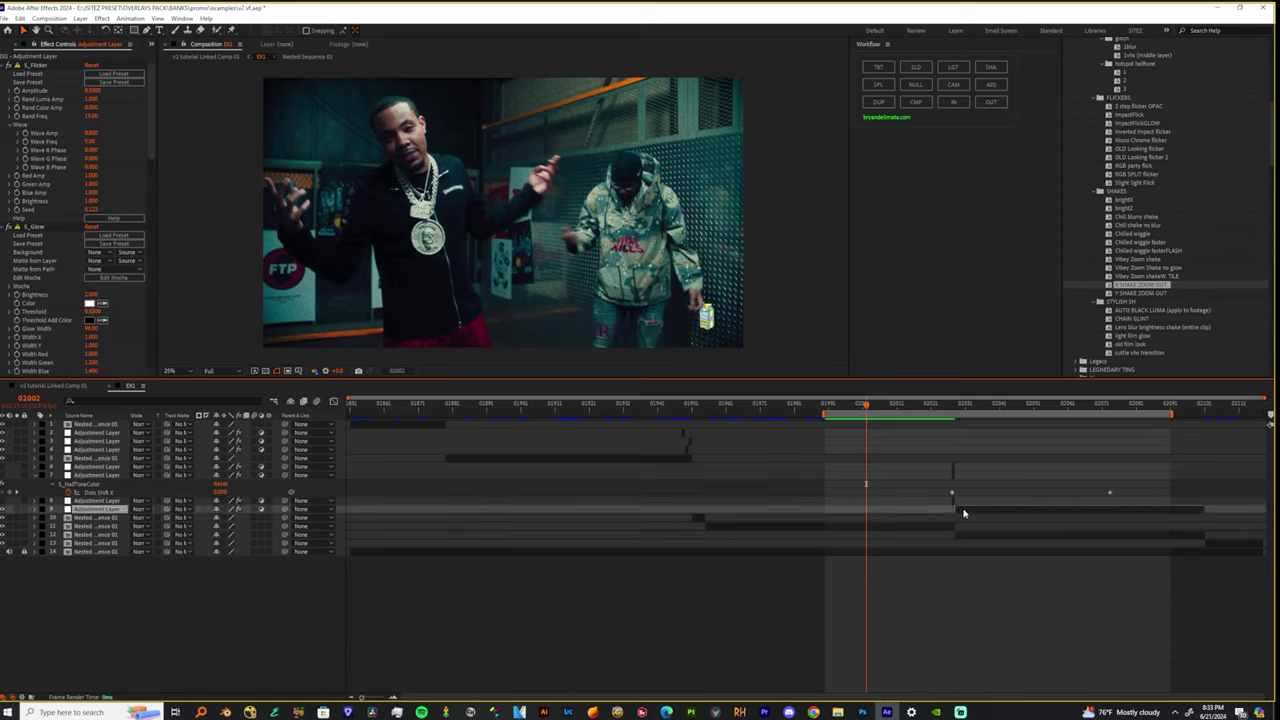
pyautogui.press('Delete')
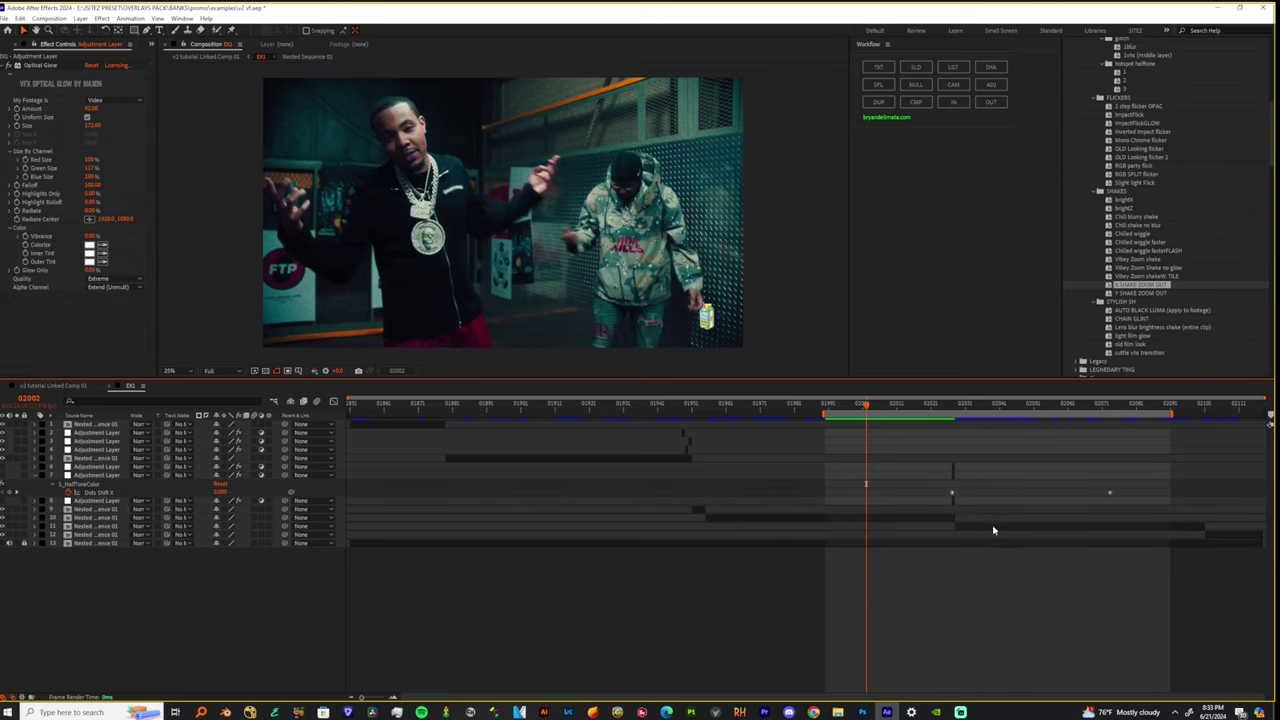
# Add an adjustment layer over the nested clip starting at frame 2028 and apply the Vibey Zoom shakeW TILE preset to it.
pyautogui.click(991, 526)
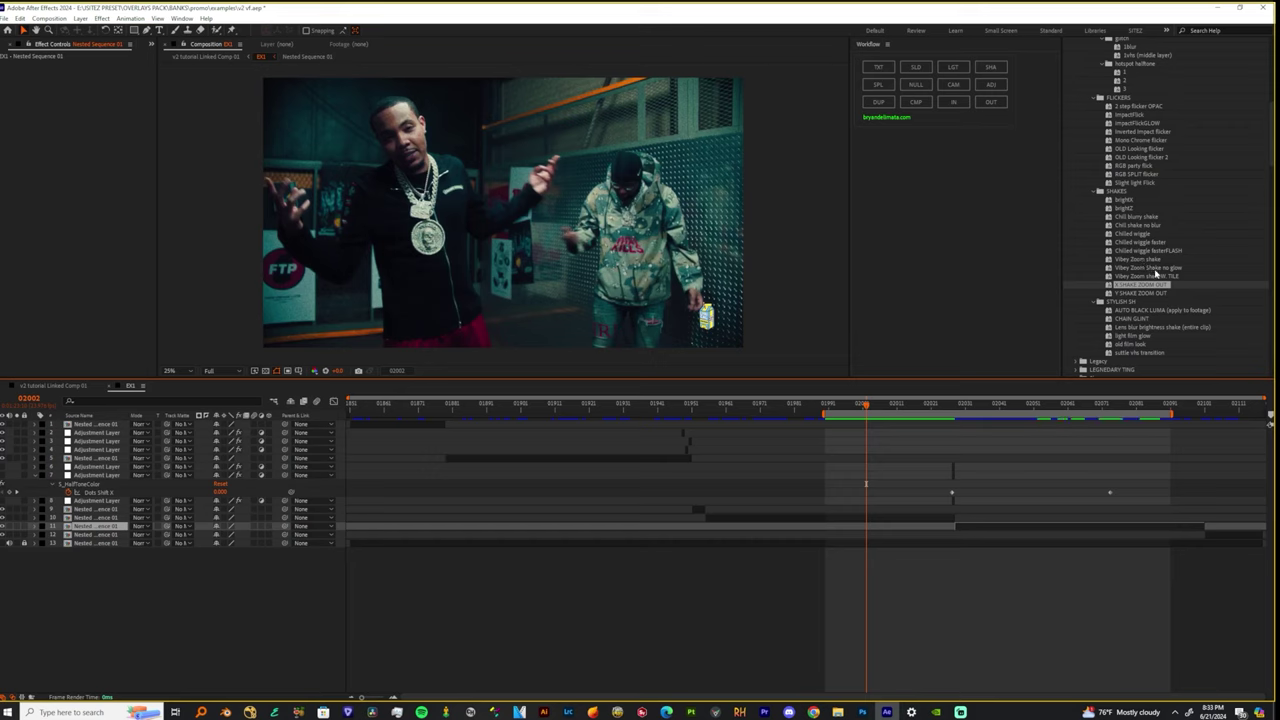
pyautogui.click(1148, 276)
pyautogui.click(955, 405)
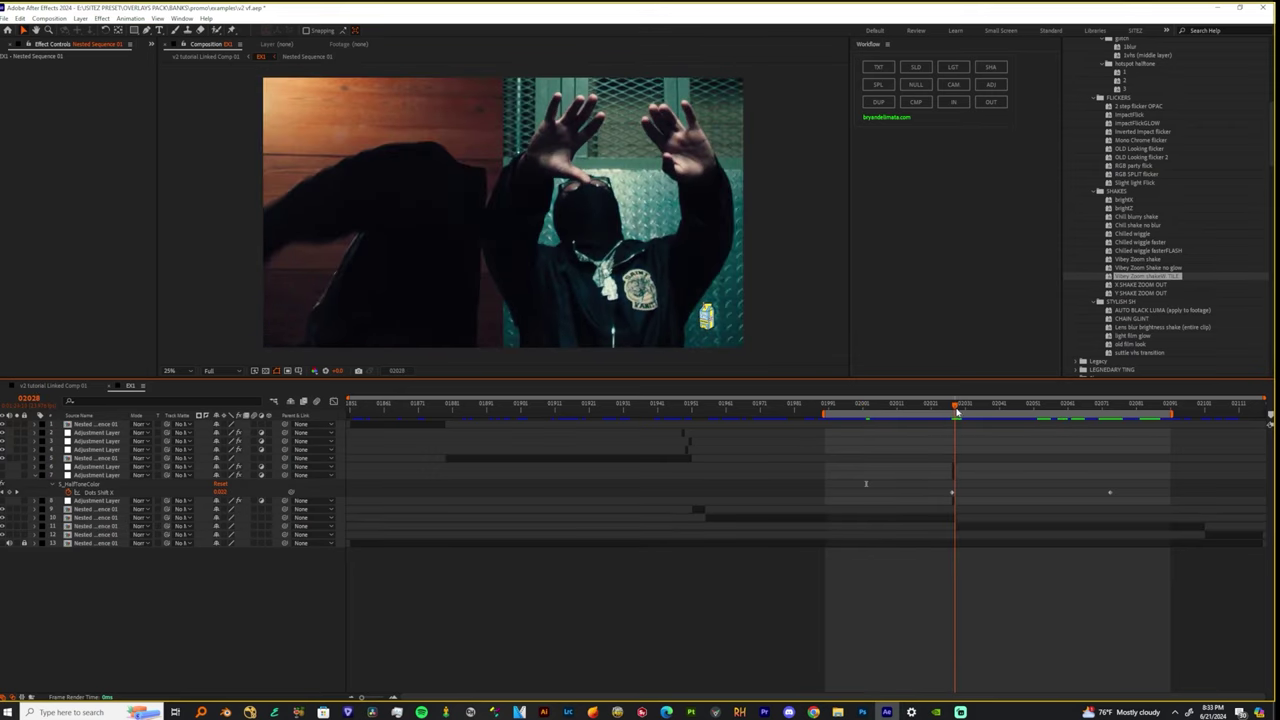
pyautogui.click(991, 85)
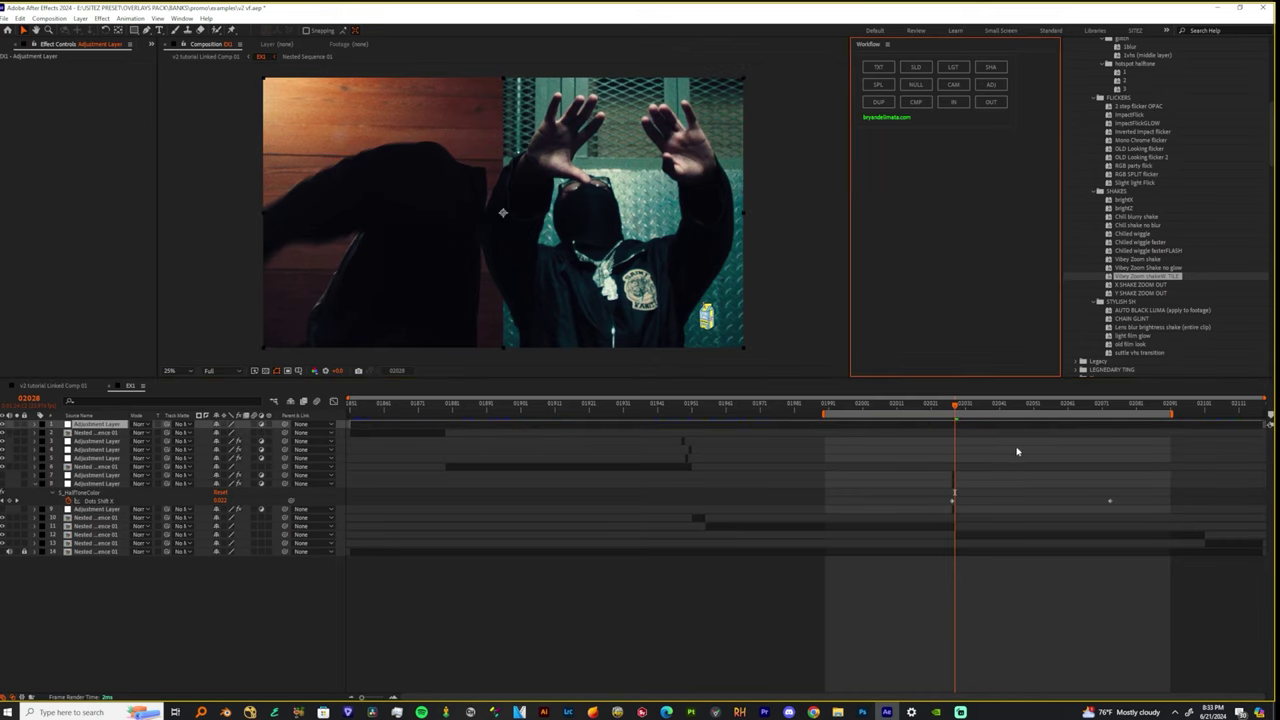
pyautogui.moveTo(994, 530); pyautogui.dragTo(986, 523)
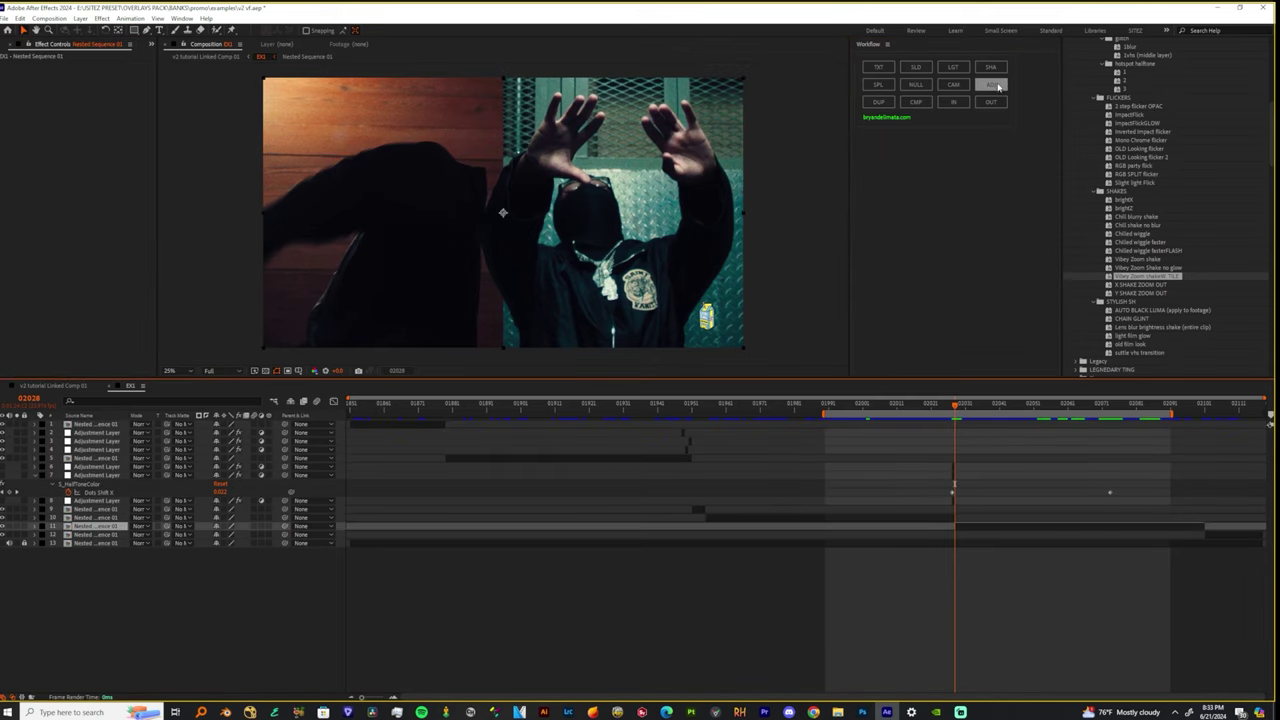
pyautogui.moveTo(1148, 278); pyautogui.dragTo(991, 531)
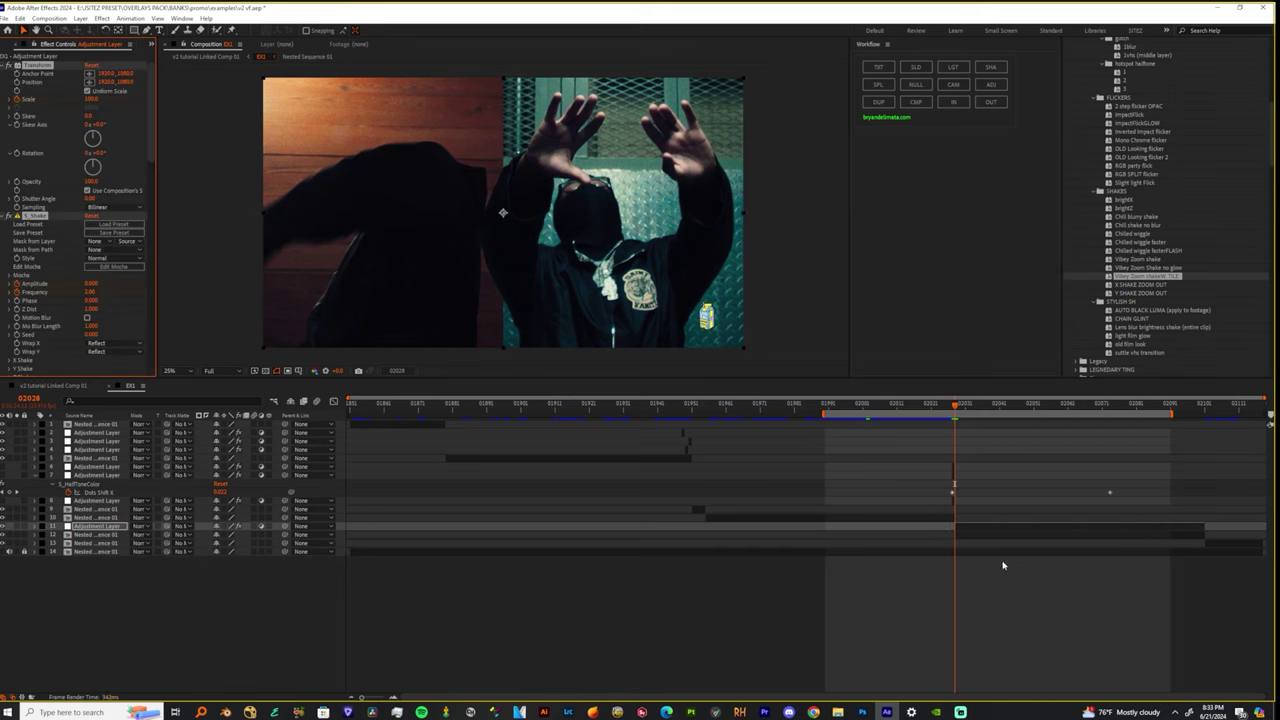
# Reveal the zoom shake's keyframes, preview its start, and step forward to frame 2031.
pyautogui.press('u')
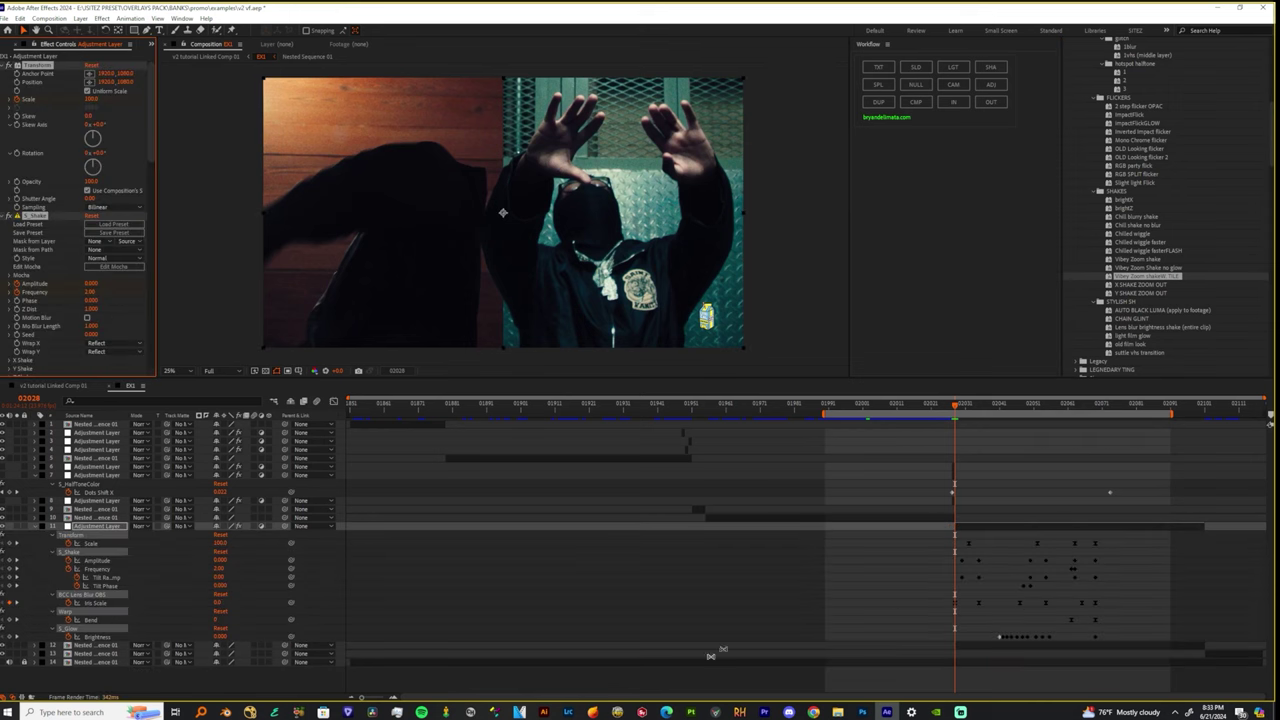
pyautogui.moveTo(361, 698); pyautogui.dragTo(373, 698)
pyautogui.moveTo(818, 623); pyautogui.dragTo(712, 623, button='middle')
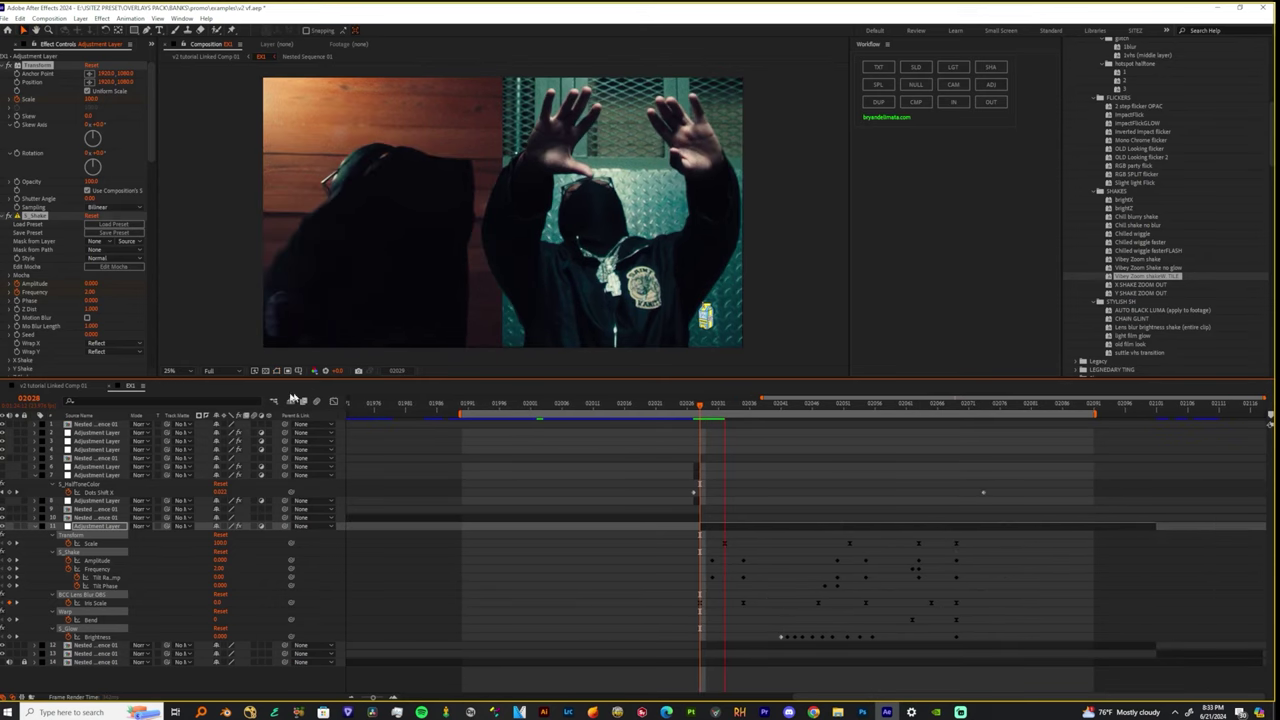
pyautogui.press('pagedown')
pyautogui.press('pagedown')
pyautogui.press('pagedown')
# Set the composition's preview resolution to Quarter.
pyautogui.click(211, 372)
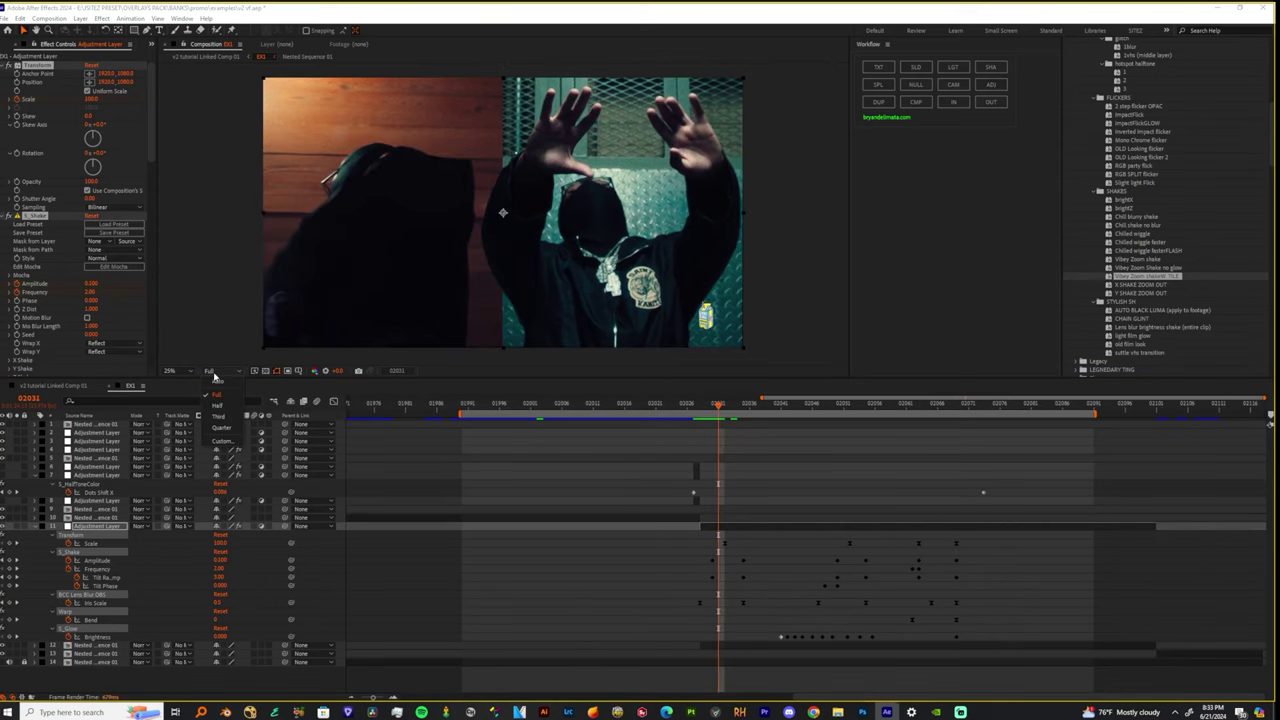
pyautogui.click(221, 427)
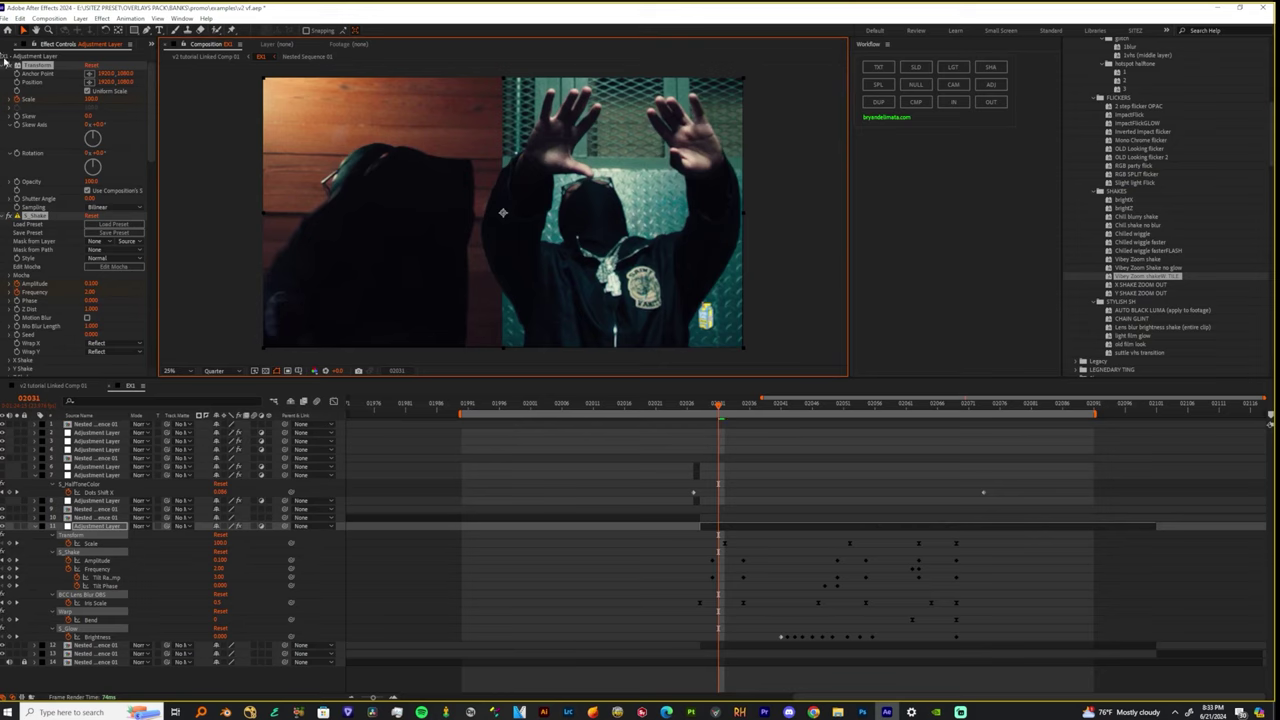
pyautogui.click(35, 80)
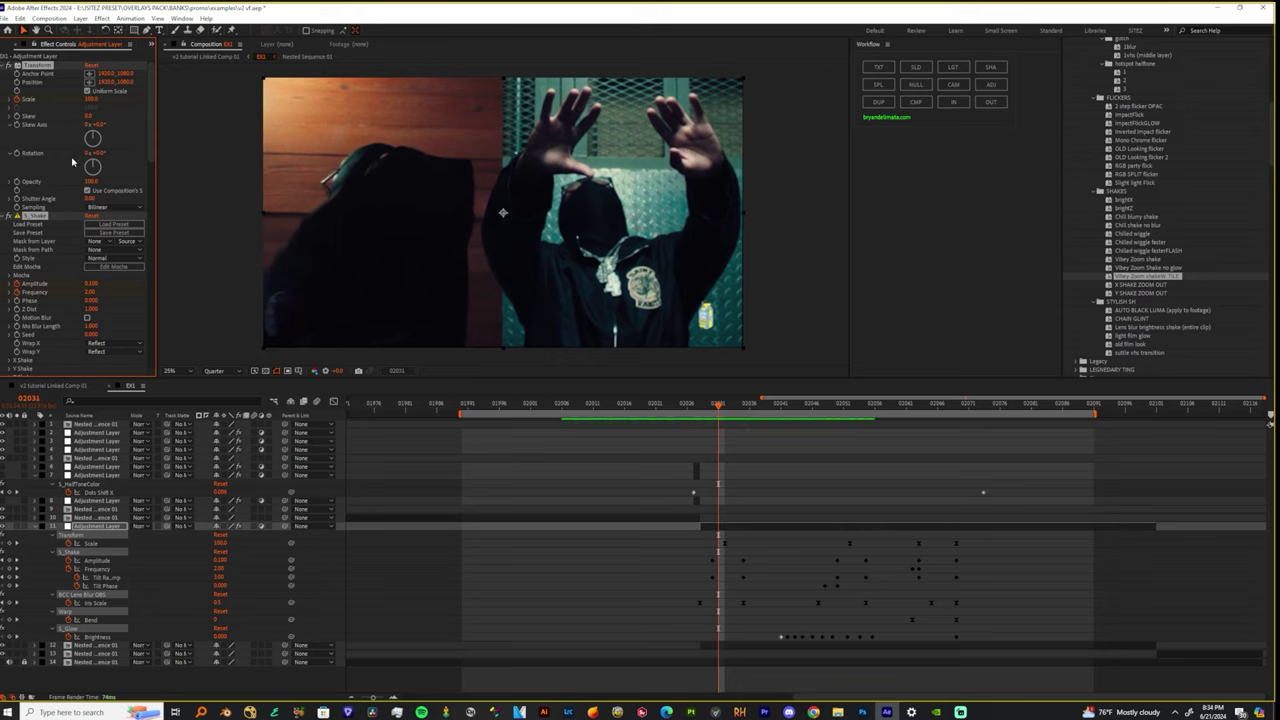
# Review the settings of the effects in the zoom shake preset and scrub its animation from frame 2028 to 2069.
pyautogui.scroll(-10, 72, 160)
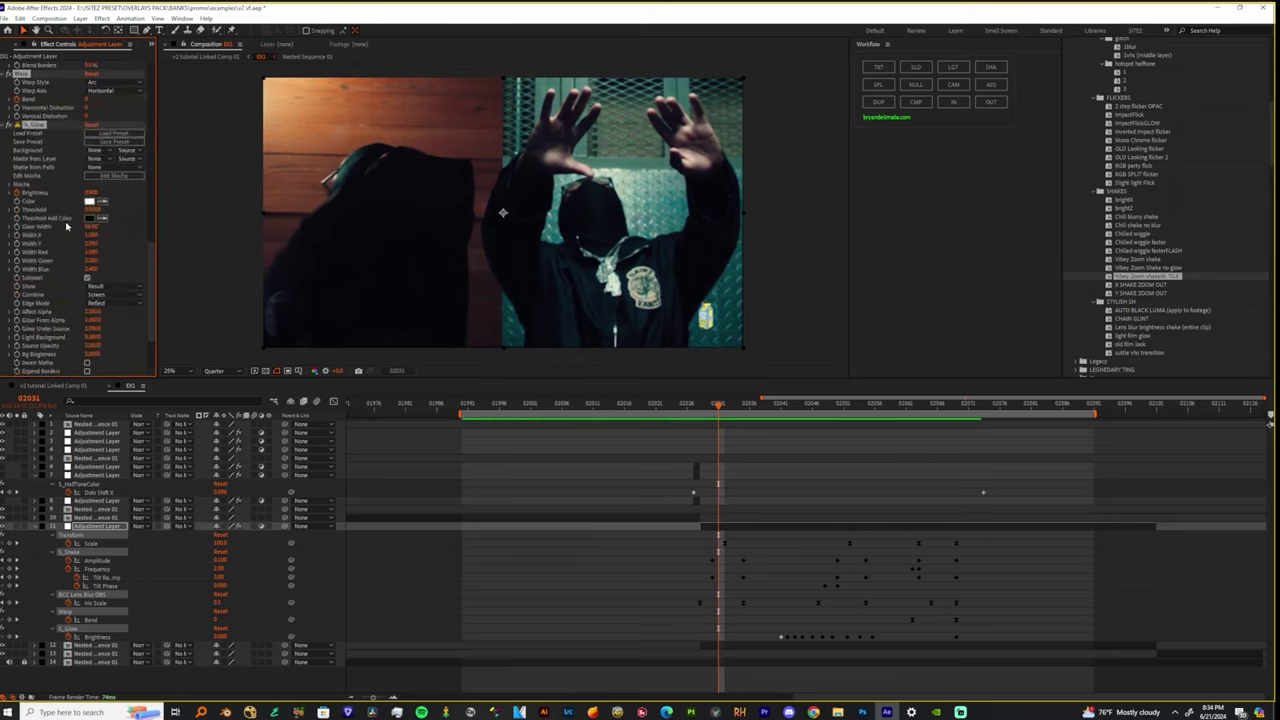
pyautogui.scroll(10, 66, 226)
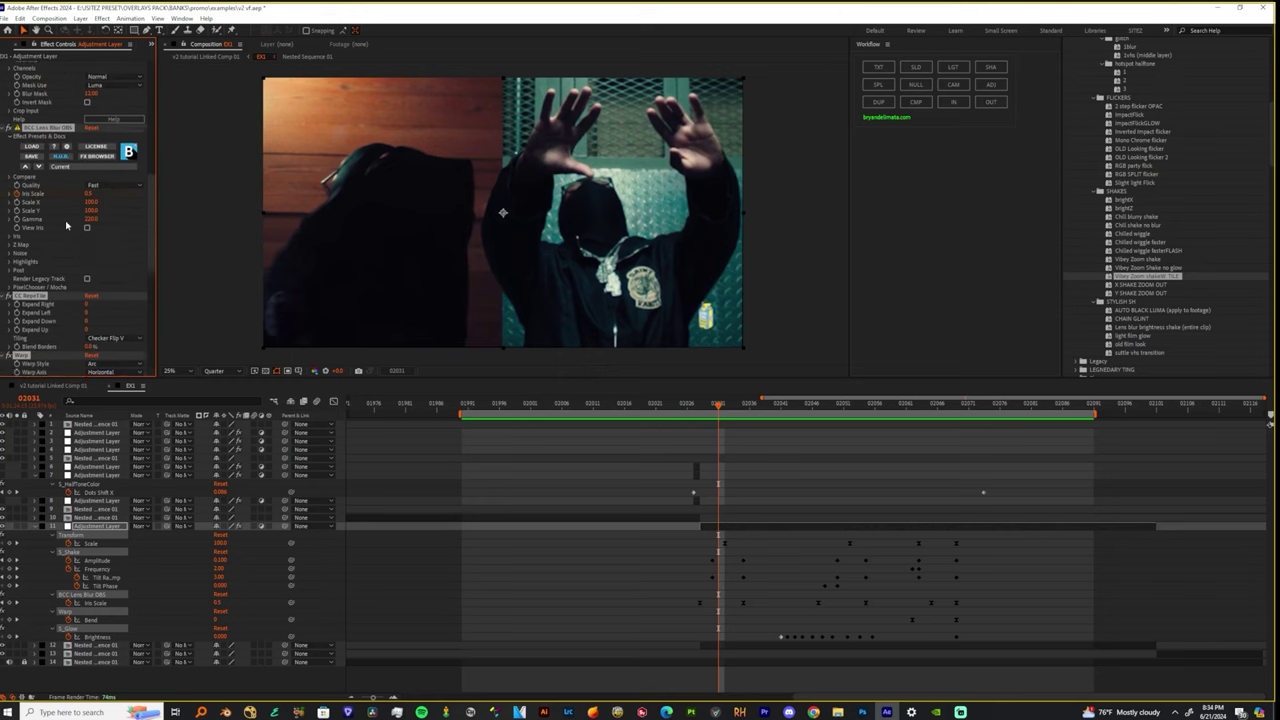
pyautogui.scroll(8, 66, 226)
pyautogui.scroll(6, 33, 92)
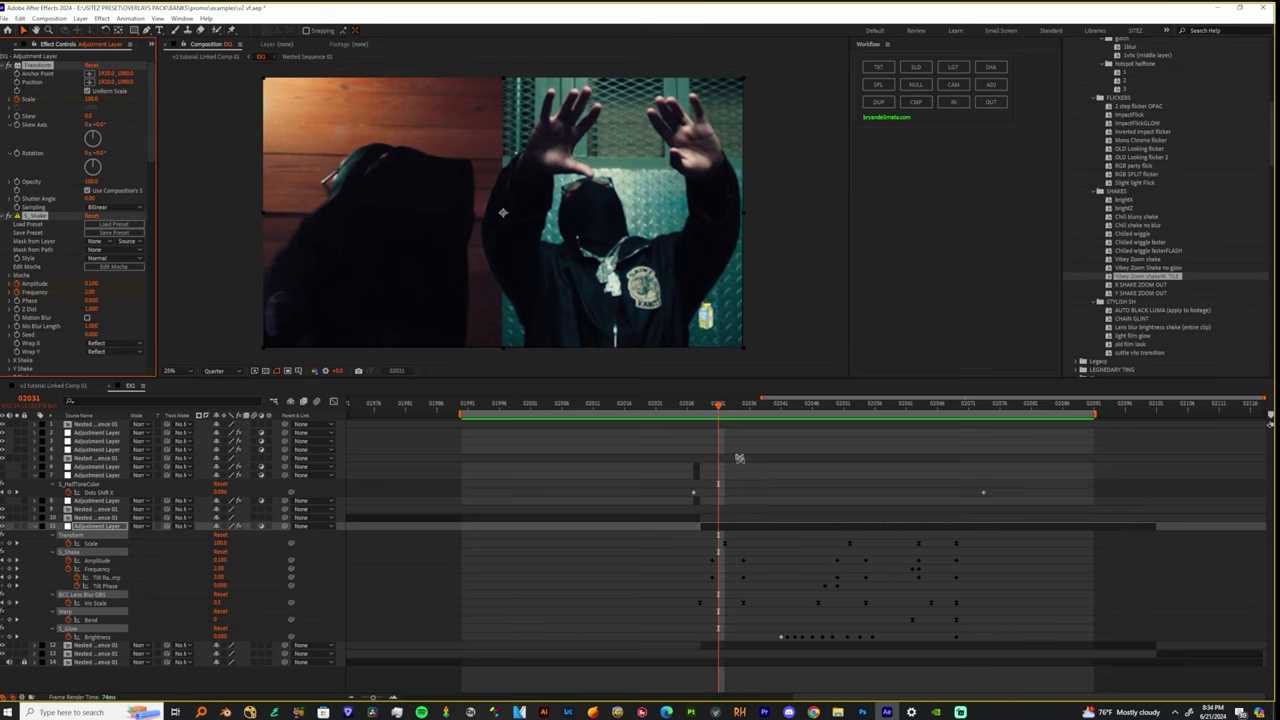
pyautogui.moveTo(700, 410); pyautogui.dragTo(958, 455)
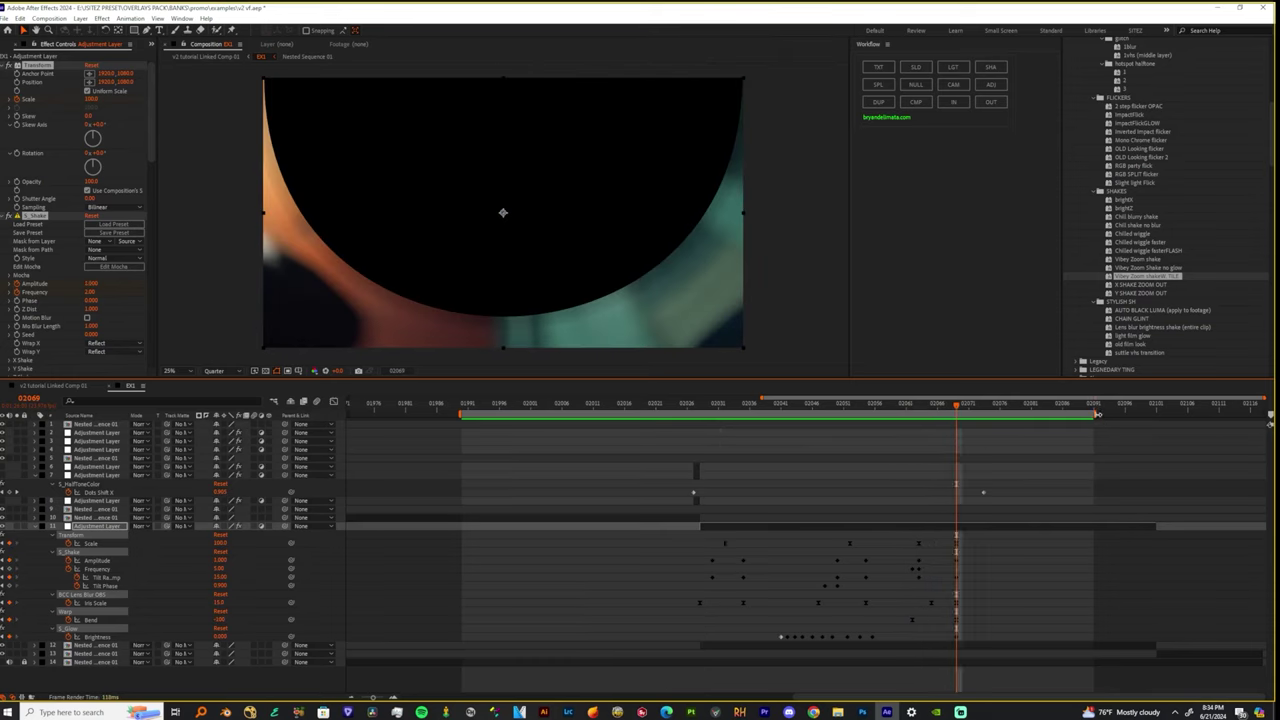
# Fit the work area from frame 2028 to the nested clip's end and preview the zoom shake.
pyautogui.moveTo(1098, 414); pyautogui.dragTo(1160, 419)
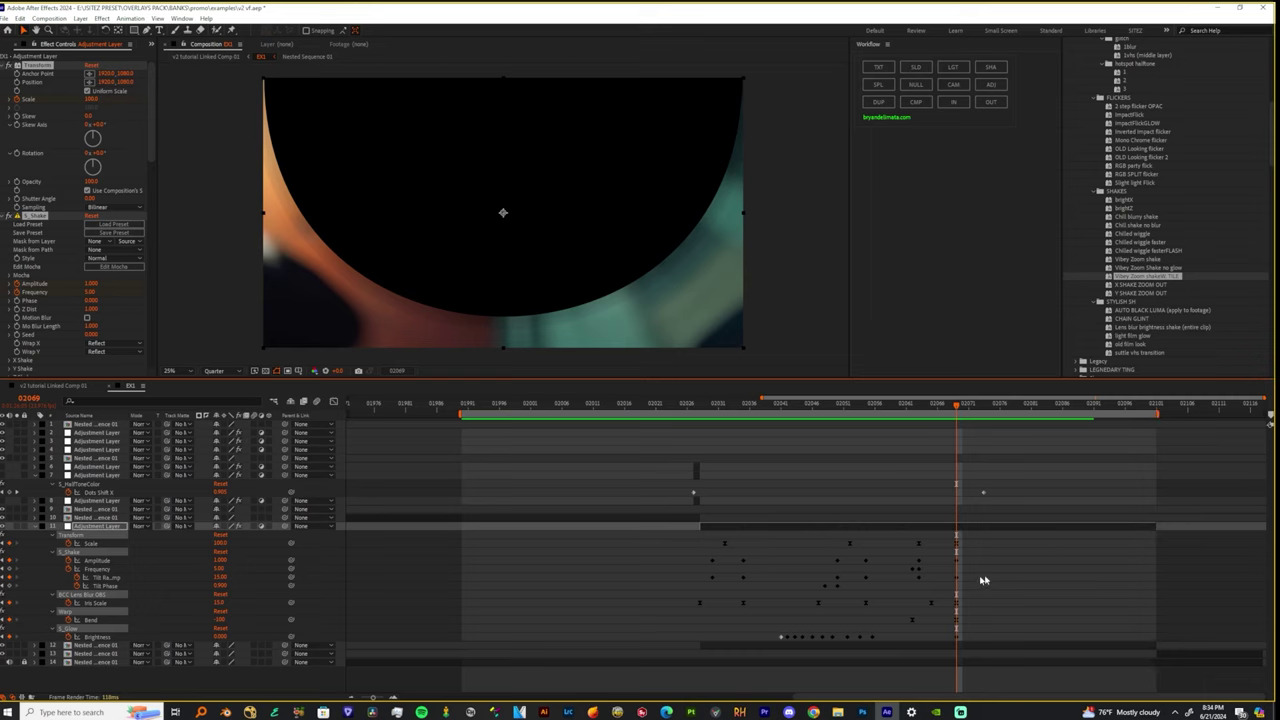
pyautogui.moveTo(1004, 542); pyautogui.dragTo(588, 648)
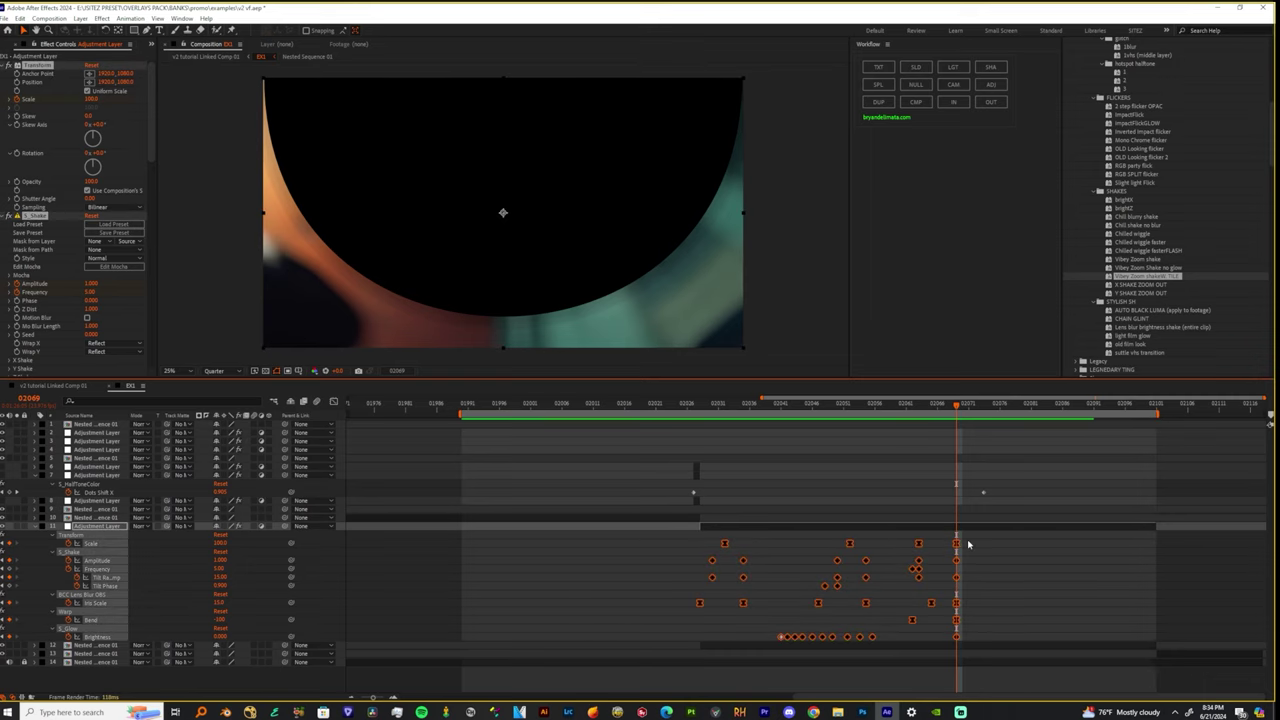
pyautogui.moveTo(714, 405); pyautogui.dragTo(700, 418)
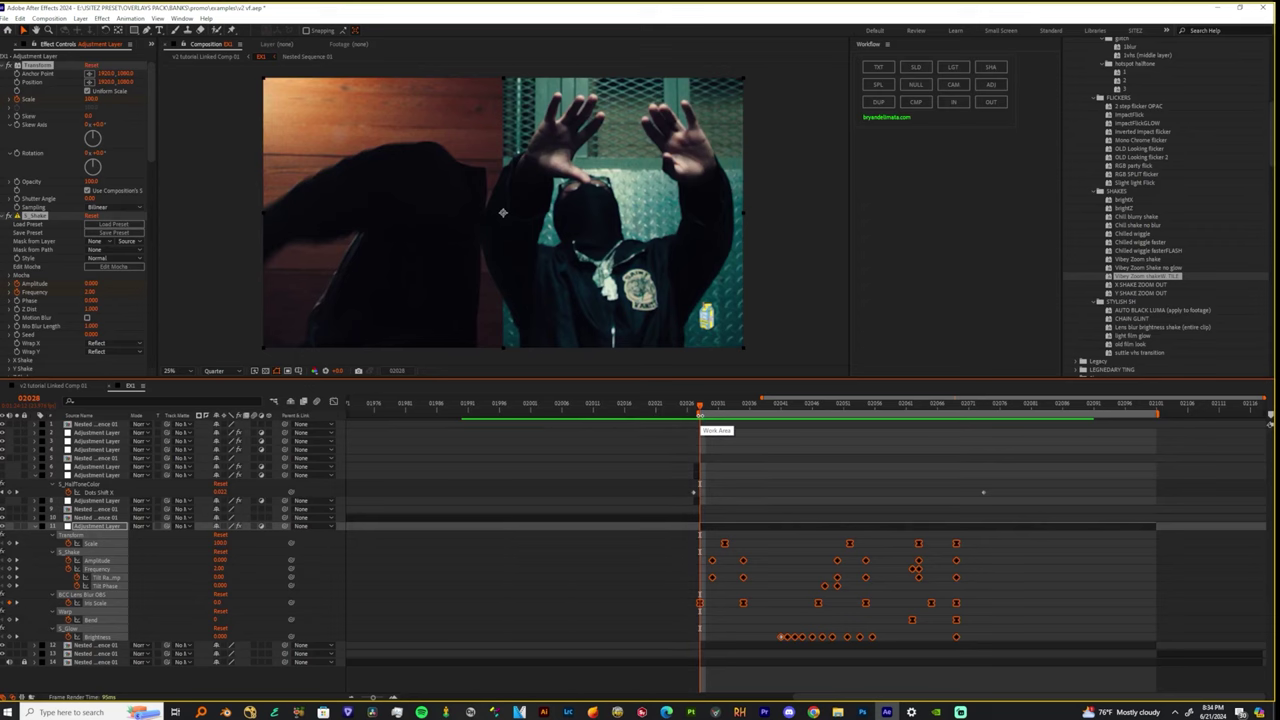
pyautogui.press('space')
pyautogui.press('space')
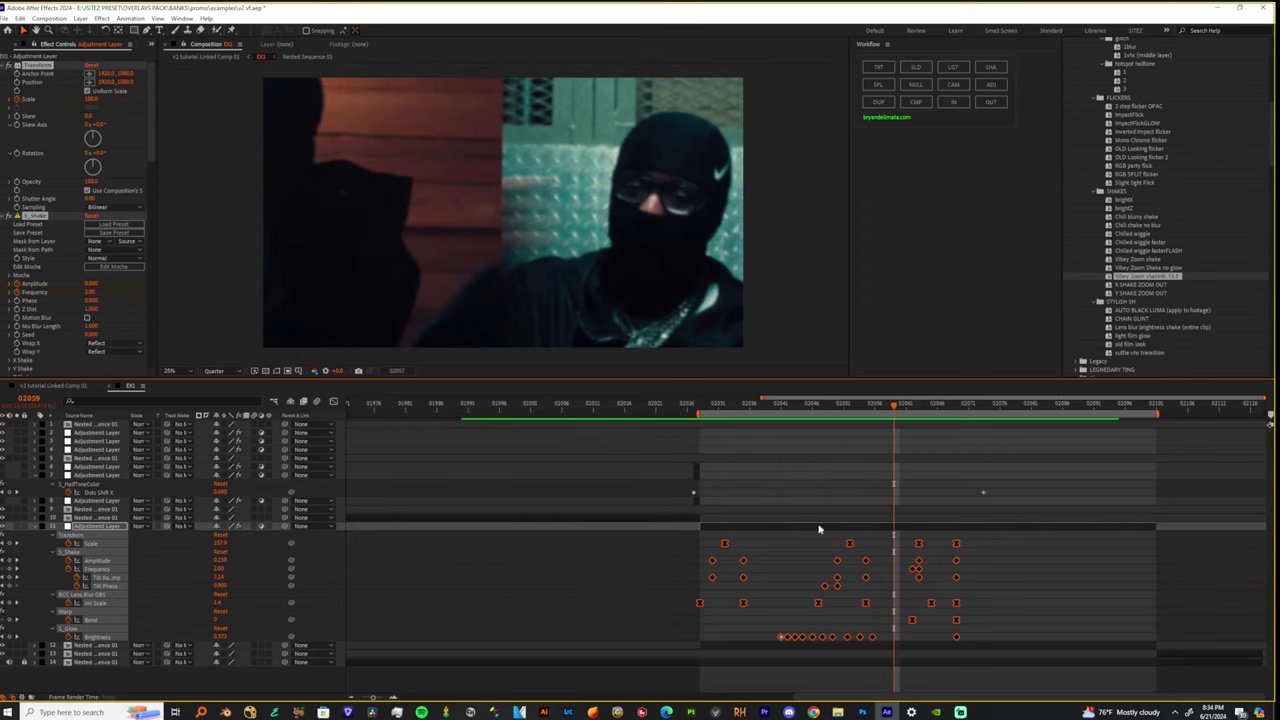
# Shift all the zoom shake's keyframes about 24 frames later and stretch the last group out to the end of the clip.
pyautogui.moveTo(680, 534); pyautogui.dragTo(1110, 652)
pyautogui.moveTo(957, 546); pyautogui.dragTo(1034, 674)
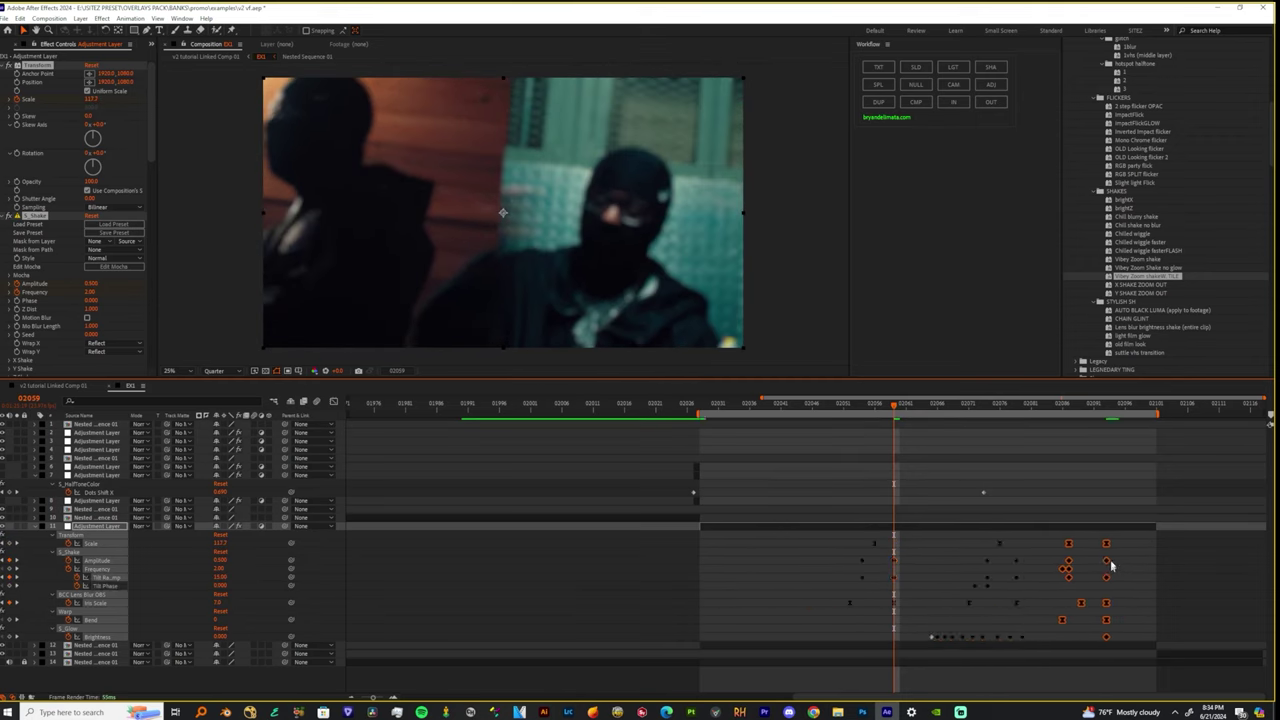
pyautogui.moveTo(1106, 546); pyautogui.dragTo(1145, 560)
pyautogui.hotkey('ctrl', 'z')
pyautogui.keyDown('alt'); pyautogui.moveTo(1106, 546); pyautogui.dragTo(1168, 548); pyautogui.keyUp('alt')
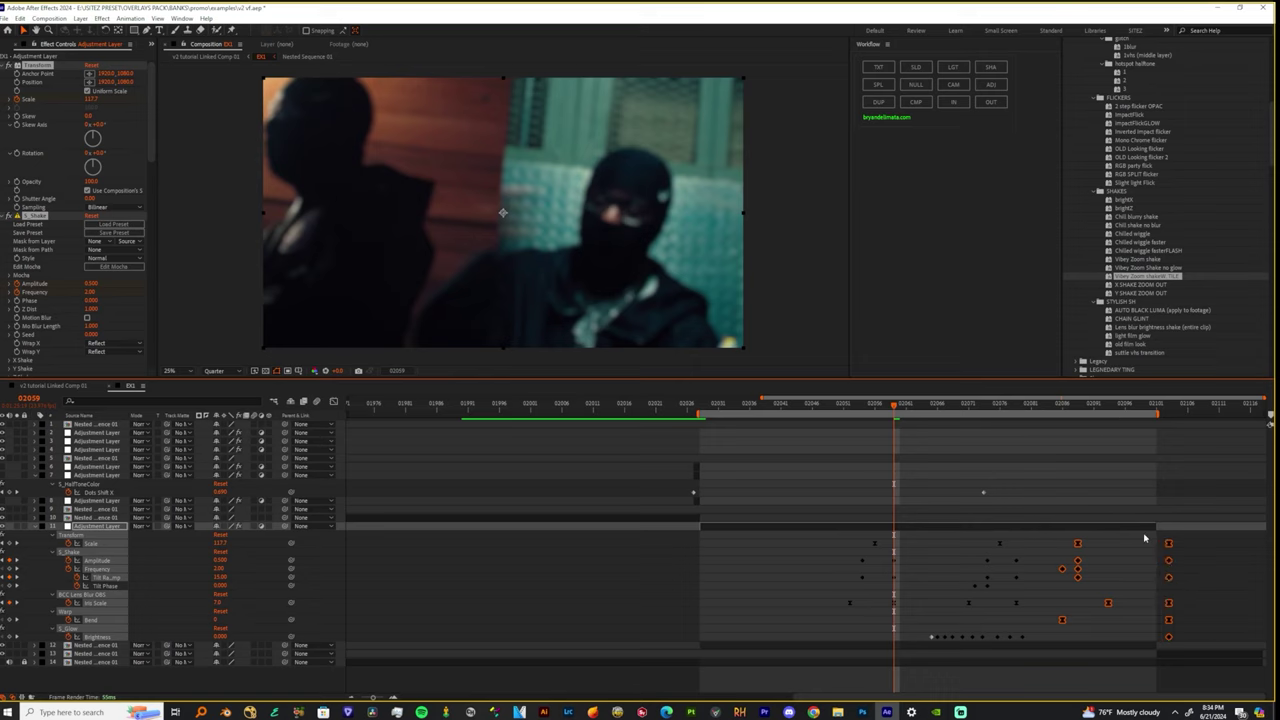
# Preview the retimed zoom shake from frame 2047 and scrub to its end at frame 2100.
pyautogui.moveTo(1130, 408); pyautogui.dragTo(820, 468)
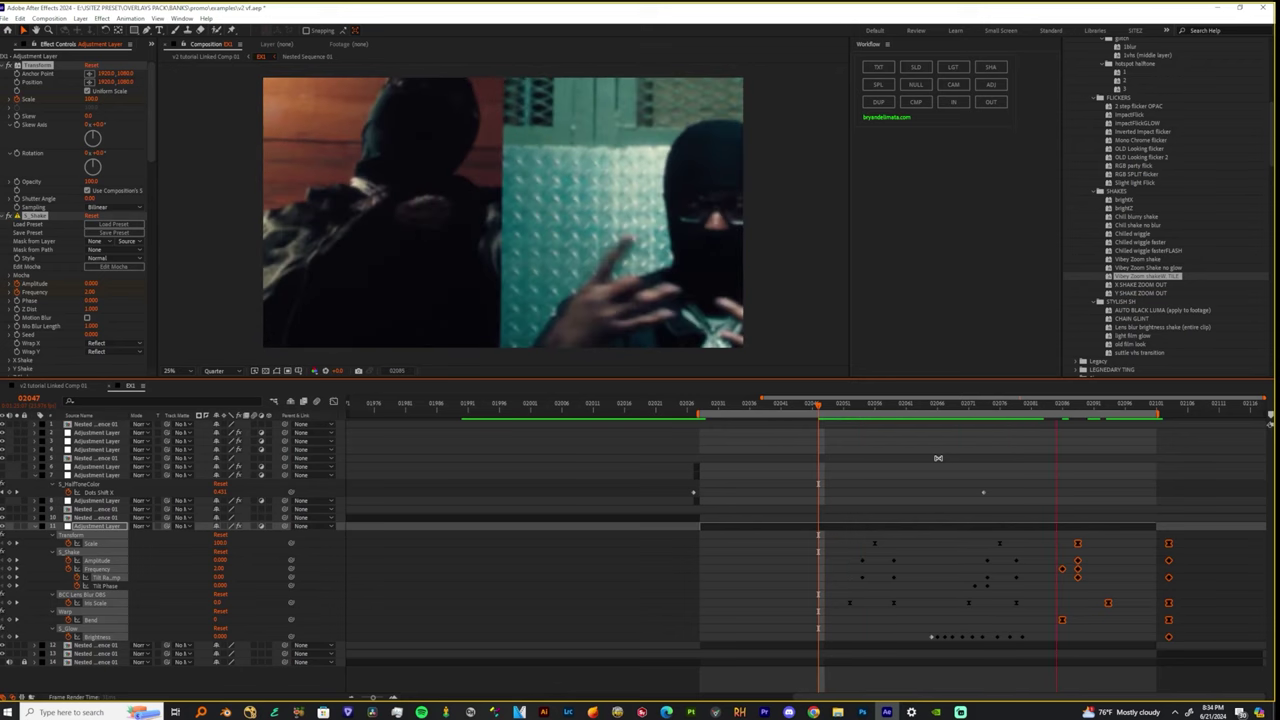
pyautogui.click(1113, 568)
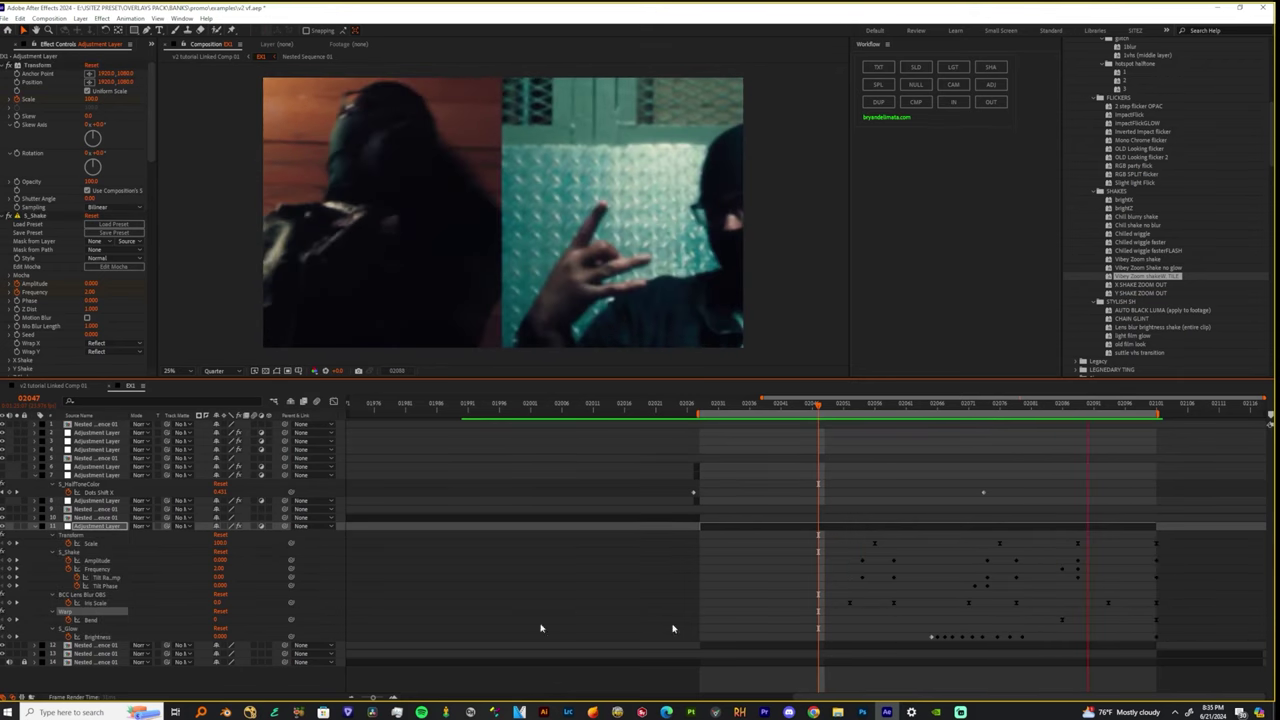
pyautogui.press('space')
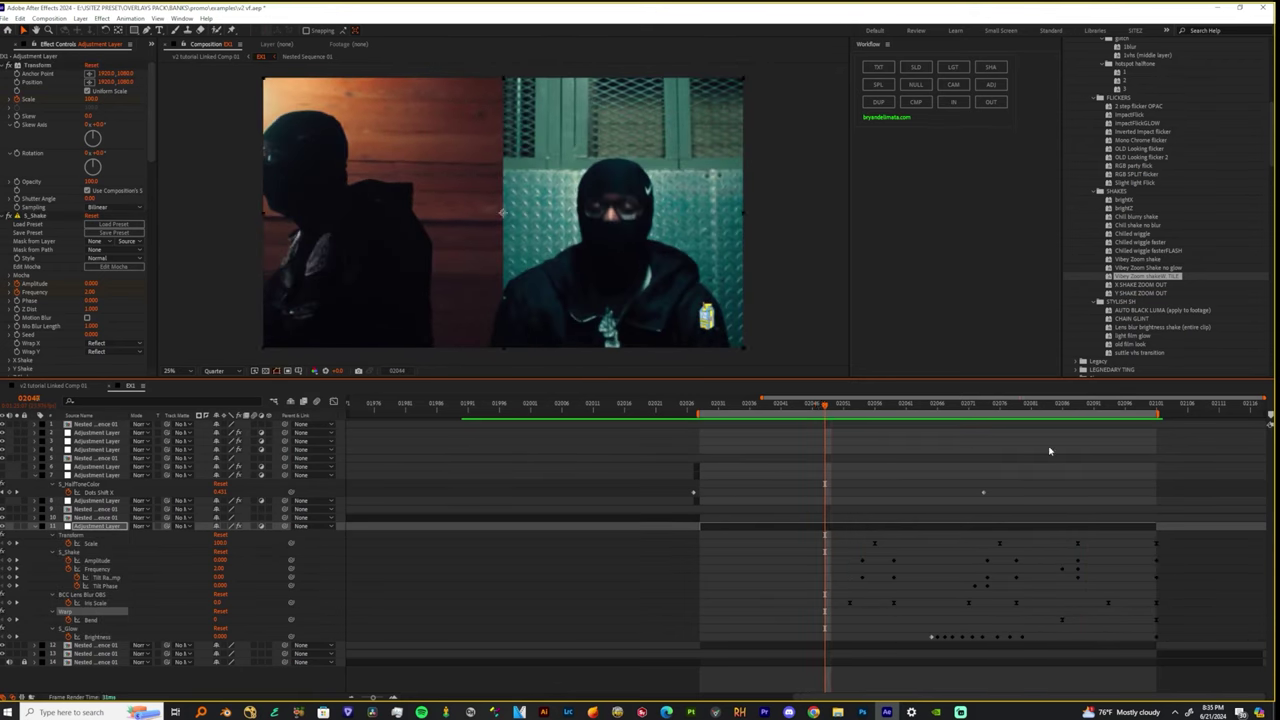
pyautogui.moveTo(1140, 410); pyautogui.dragTo(1151, 414)
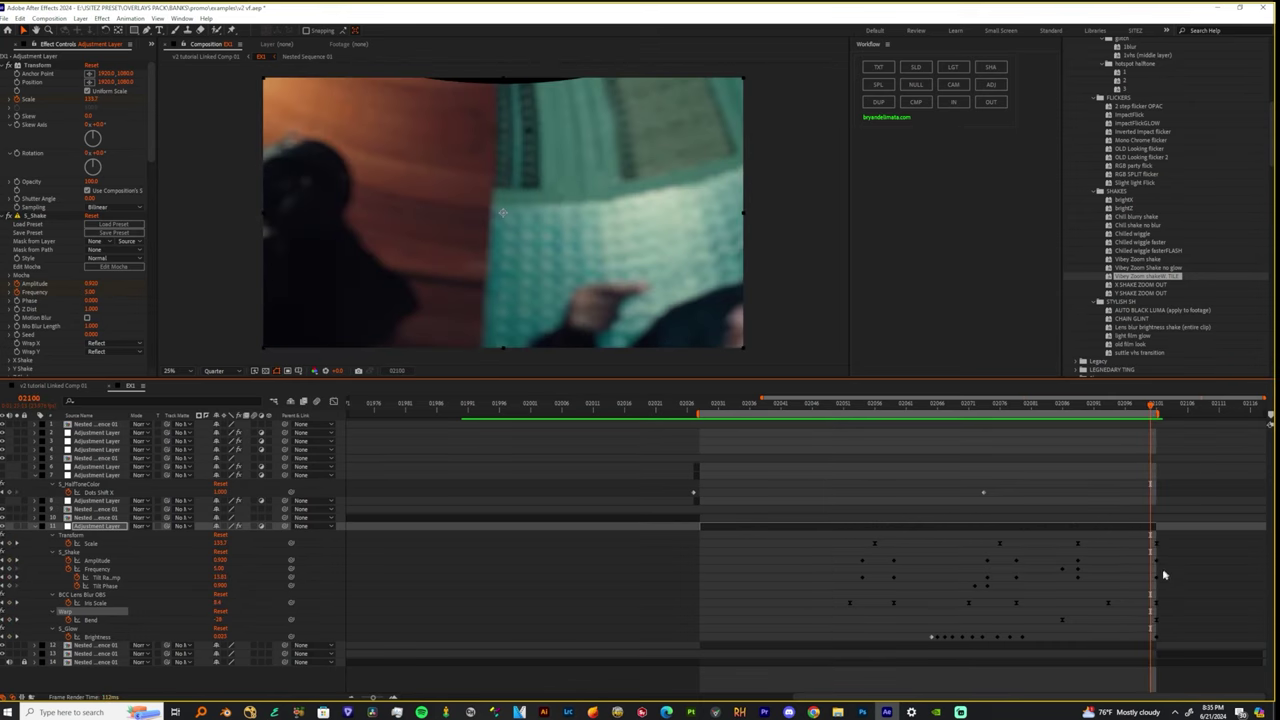
# Hide the zoom shake adjustment layer and apply the AUTO BLACK LUMA preset to the nested clip below it.
pyautogui.click(1135, 311)
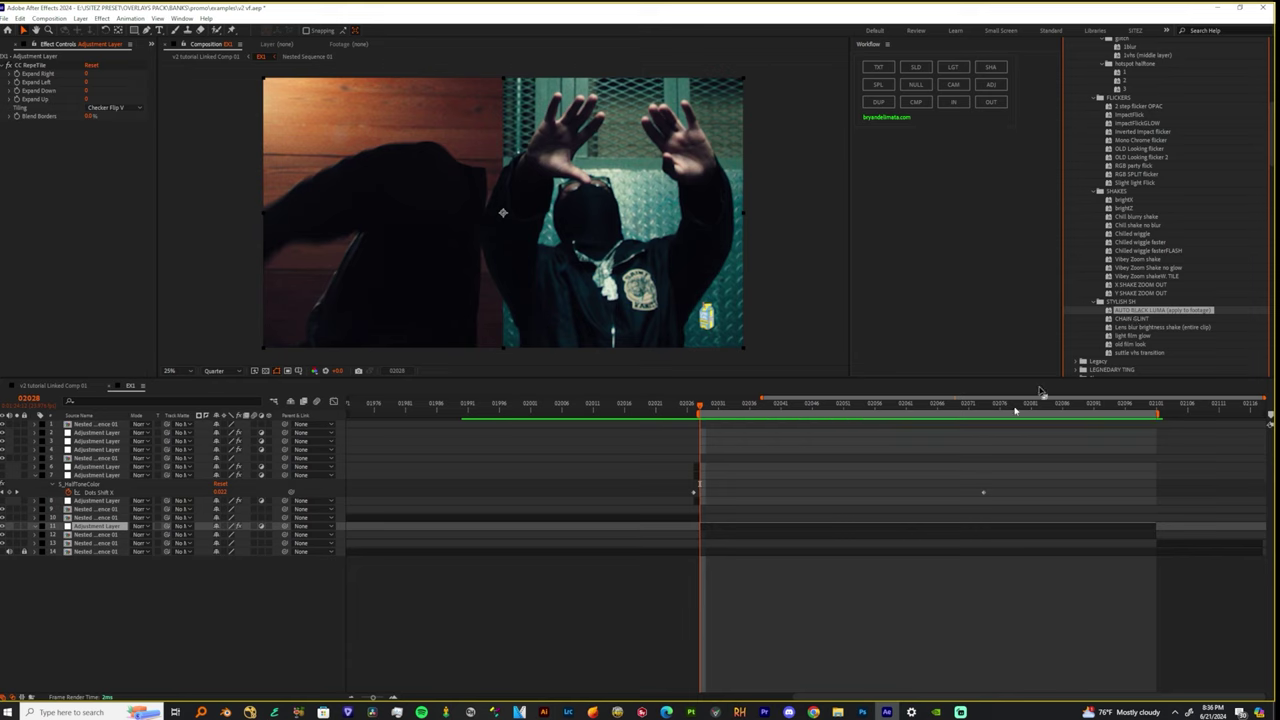
pyautogui.click(2, 527)
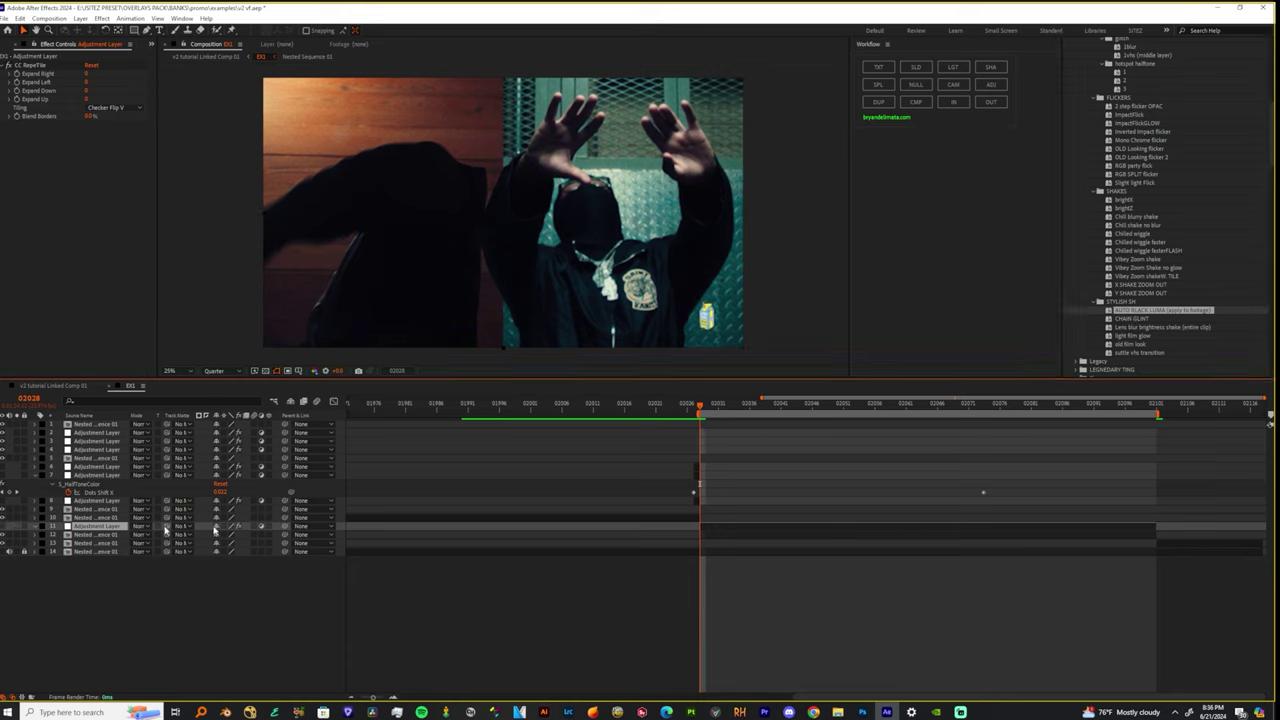
pyautogui.click(735, 536)
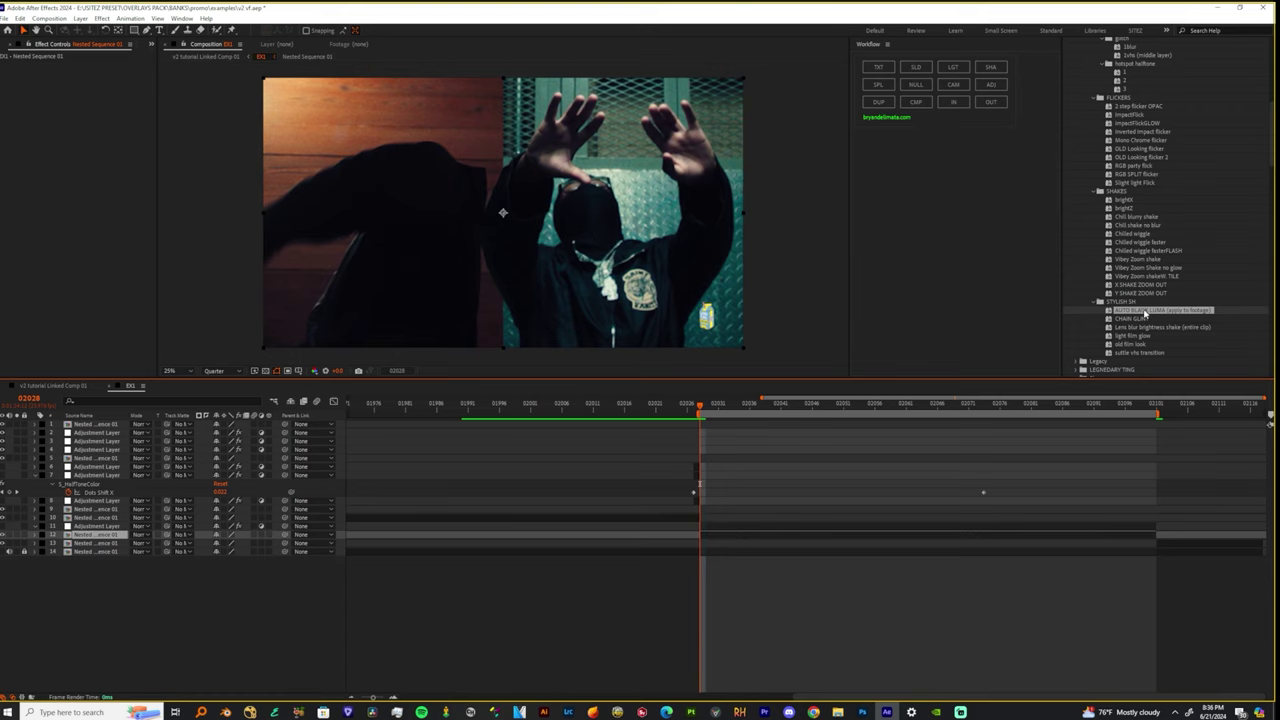
pyautogui.moveTo(1145, 313); pyautogui.dragTo(720, 540)
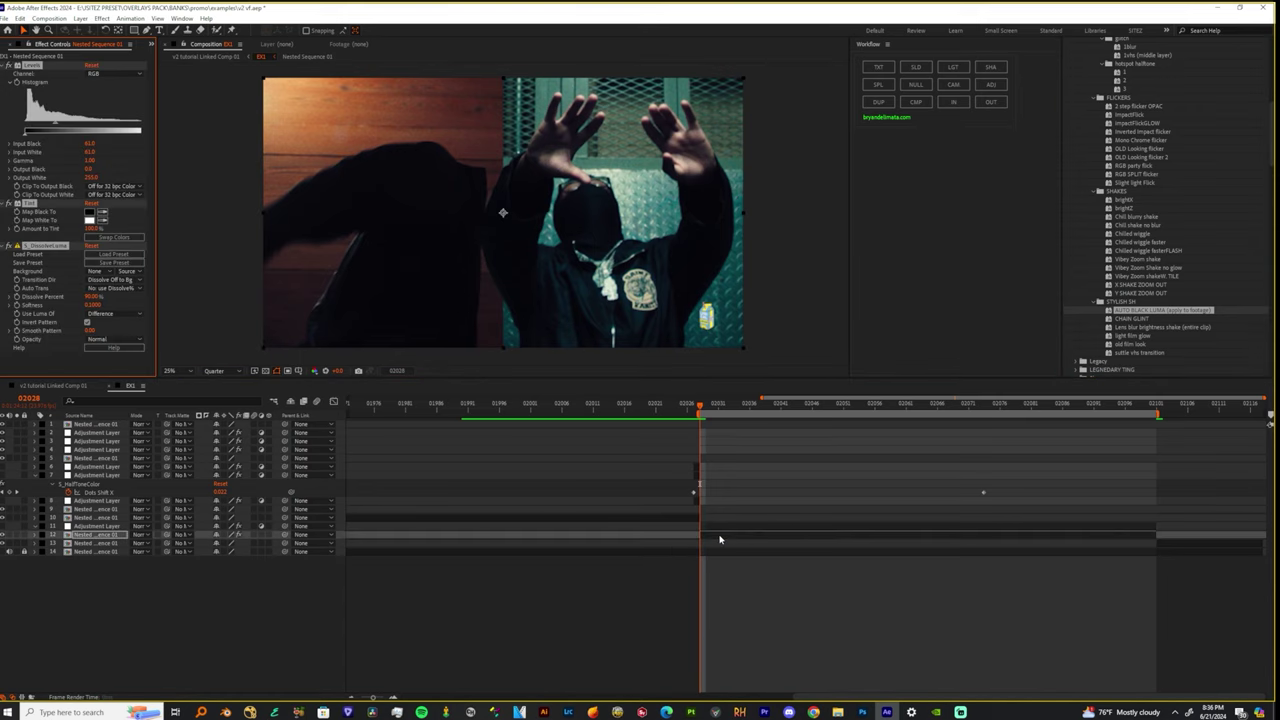
# Show the transparency grid and scrub through the black luma clip to frame 2061.
pyautogui.moveTo(707, 409); pyautogui.dragTo(782, 409)
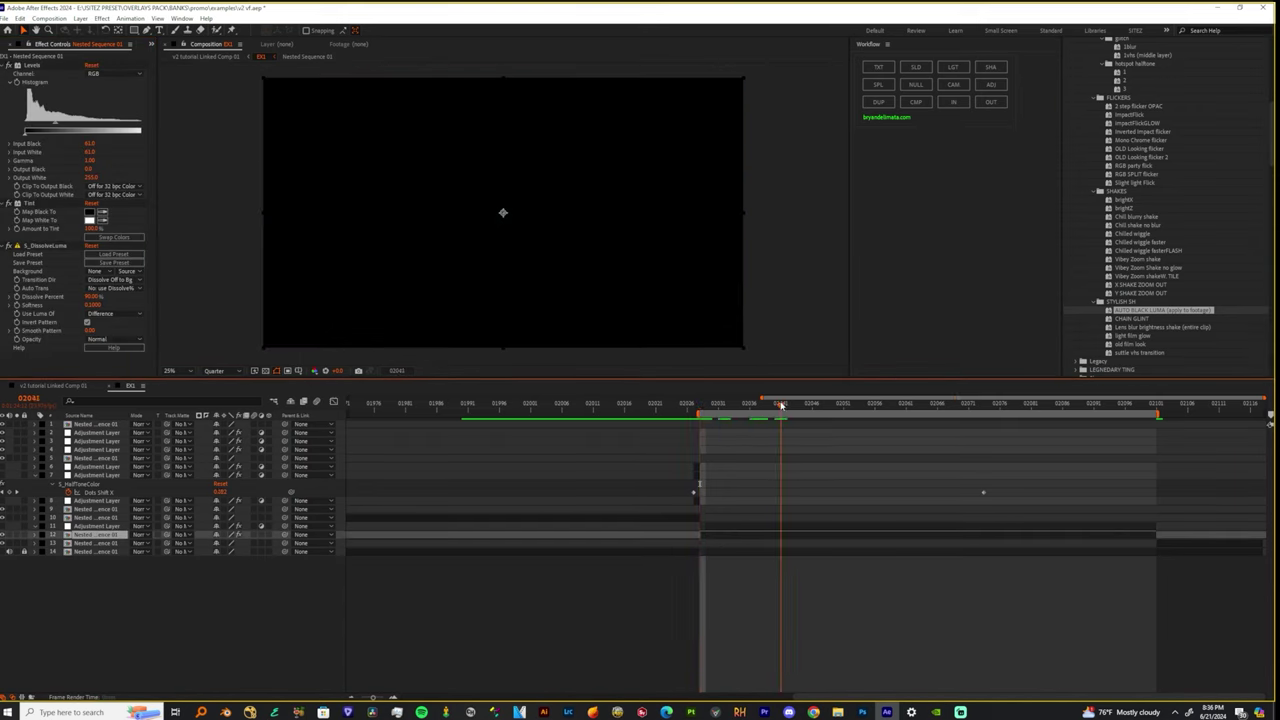
pyautogui.click(266, 372)
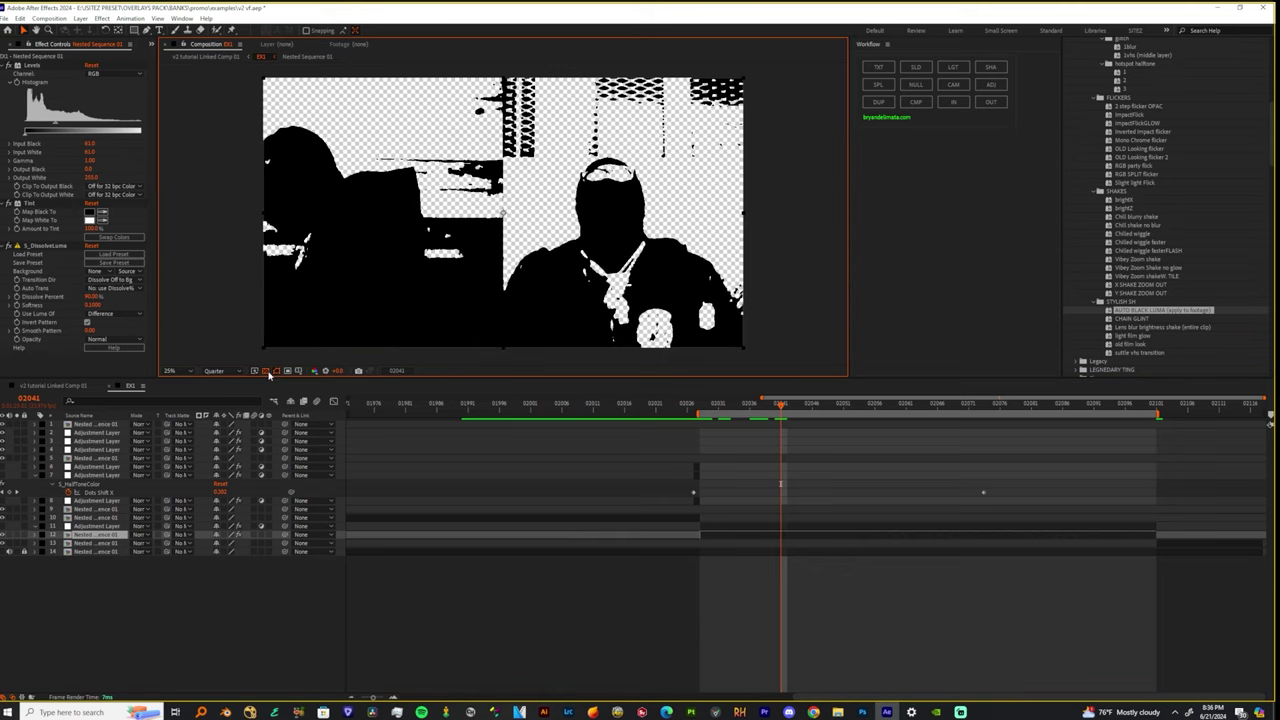
pyautogui.moveTo(777, 408); pyautogui.dragTo(694, 417)
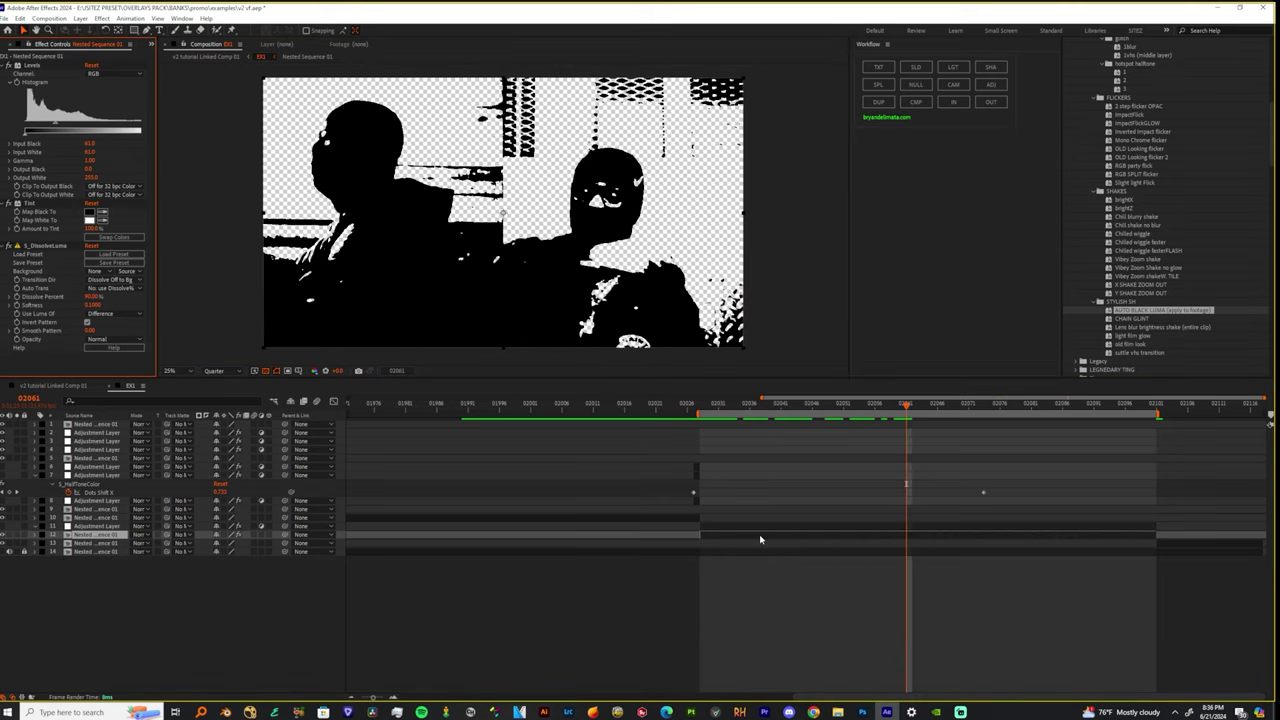
# Duplicate the black luma clip and delete all effects from the copy.
pyautogui.click(760, 539)
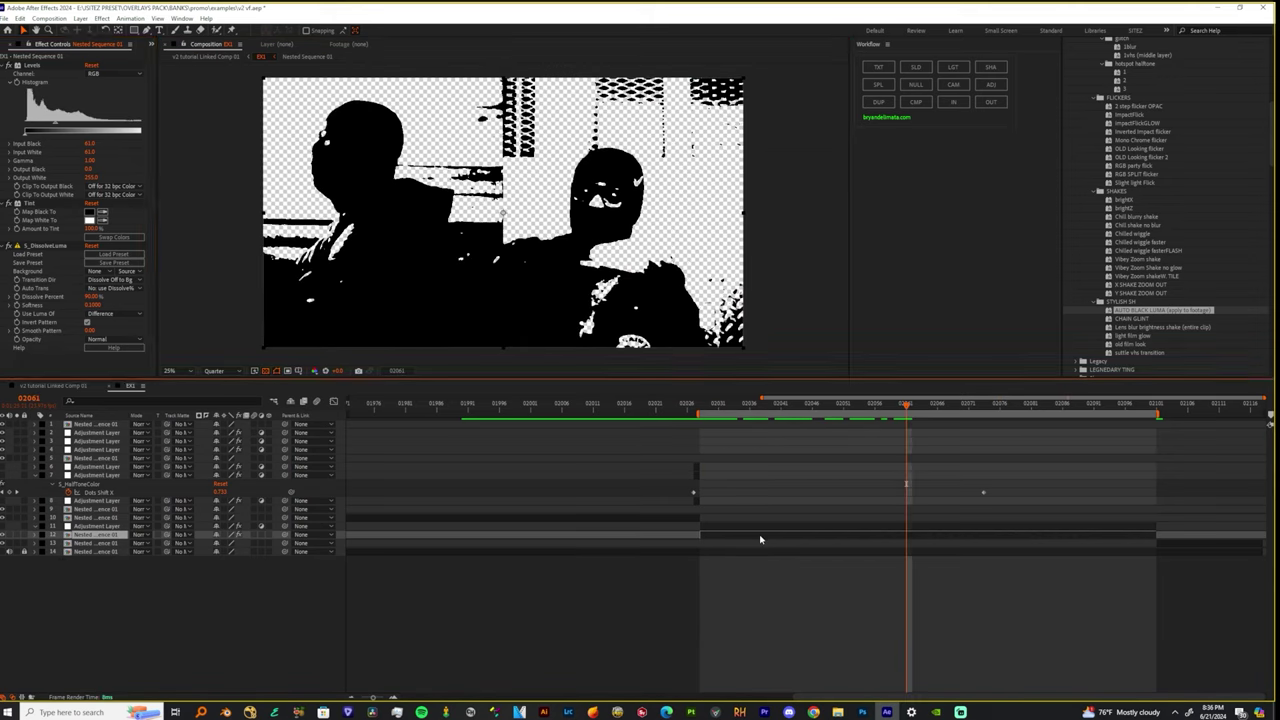
pyautogui.hotkey('ctrl', 'd')
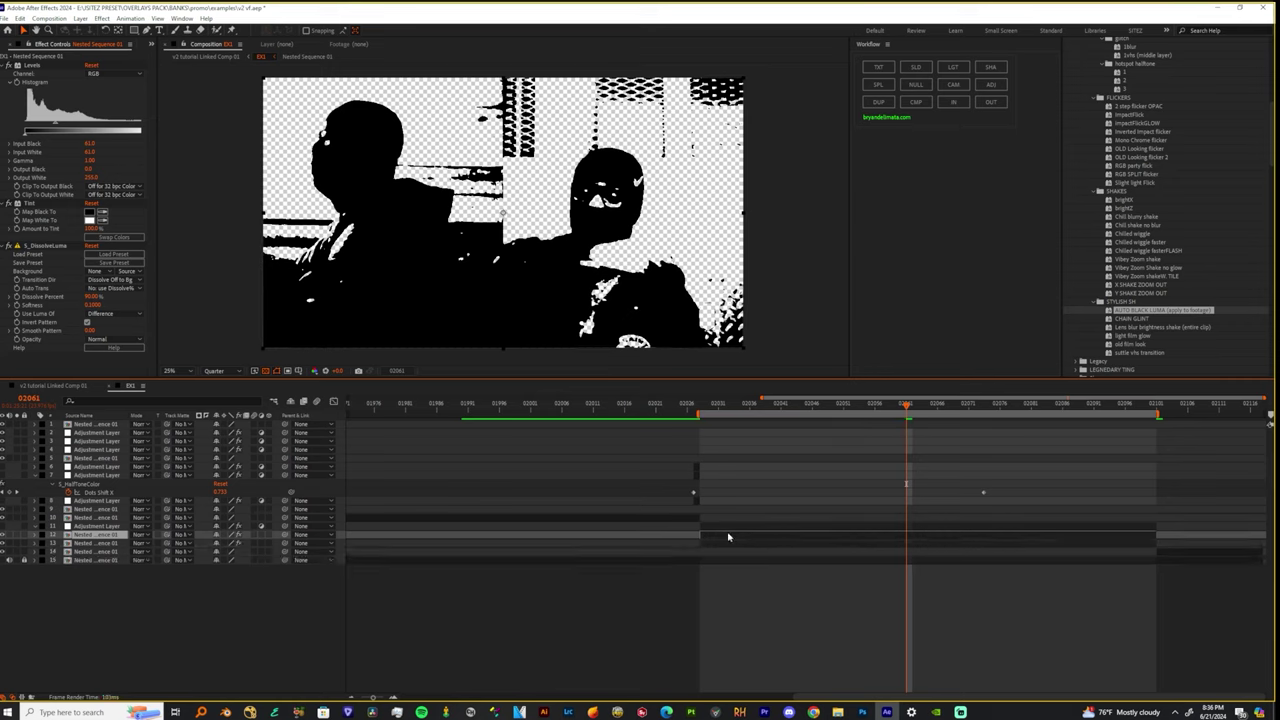
pyautogui.moveTo(729, 537); pyautogui.dragTo(732, 548)
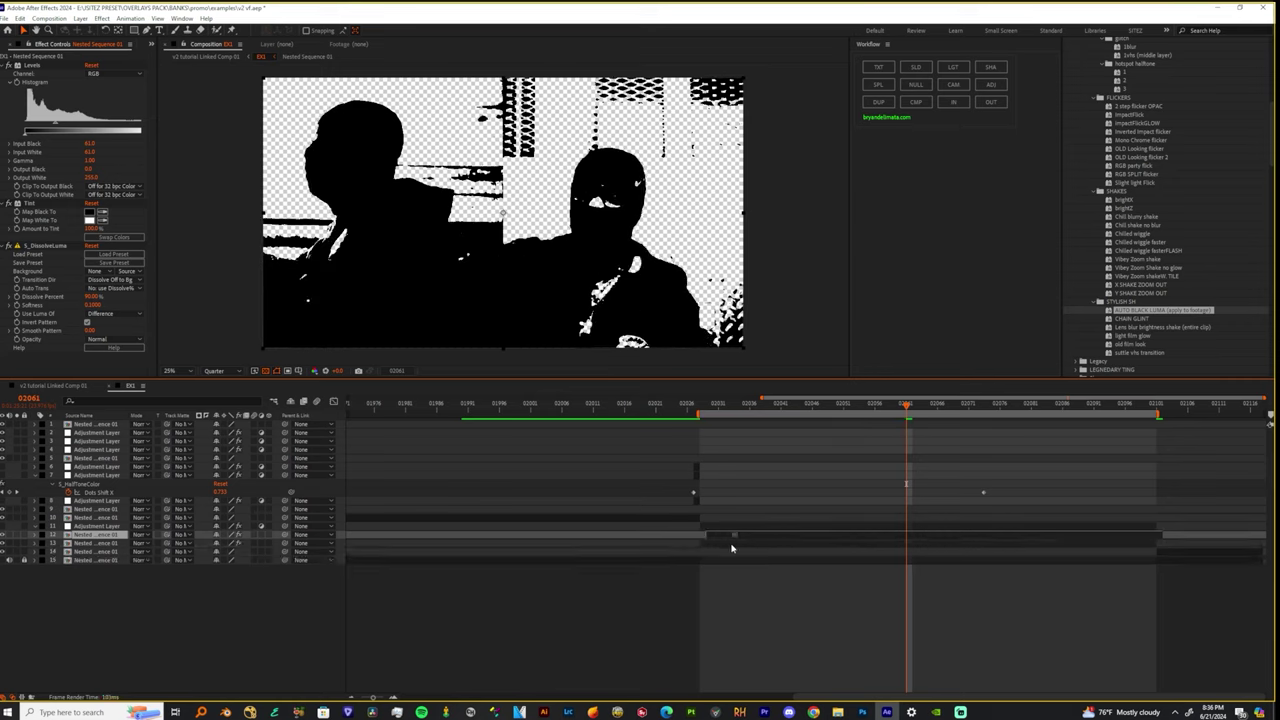
pyautogui.click(33, 66)
pyautogui.hotkey('ctrl', 'a')
pyautogui.press('Delete')
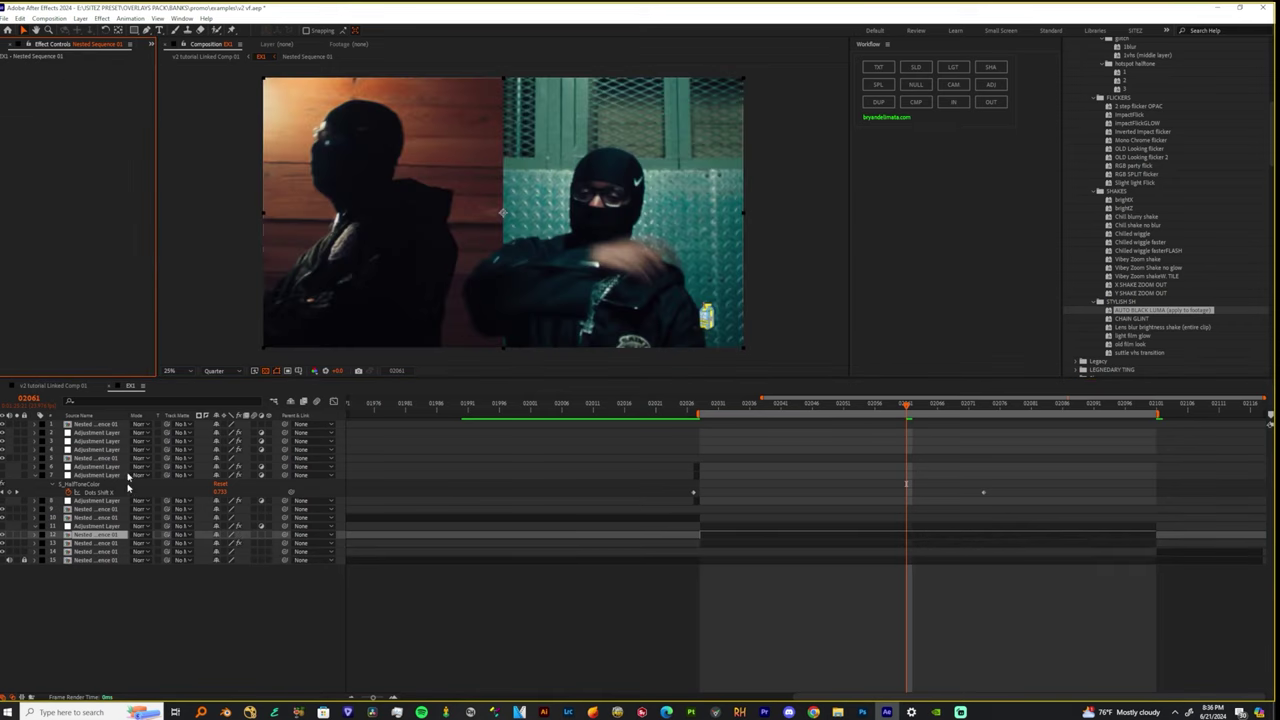
# Place the effect-free copy beneath the black luma clip and preview the combined look, scrubbing back to frame 2042.
pyautogui.click(99, 543)
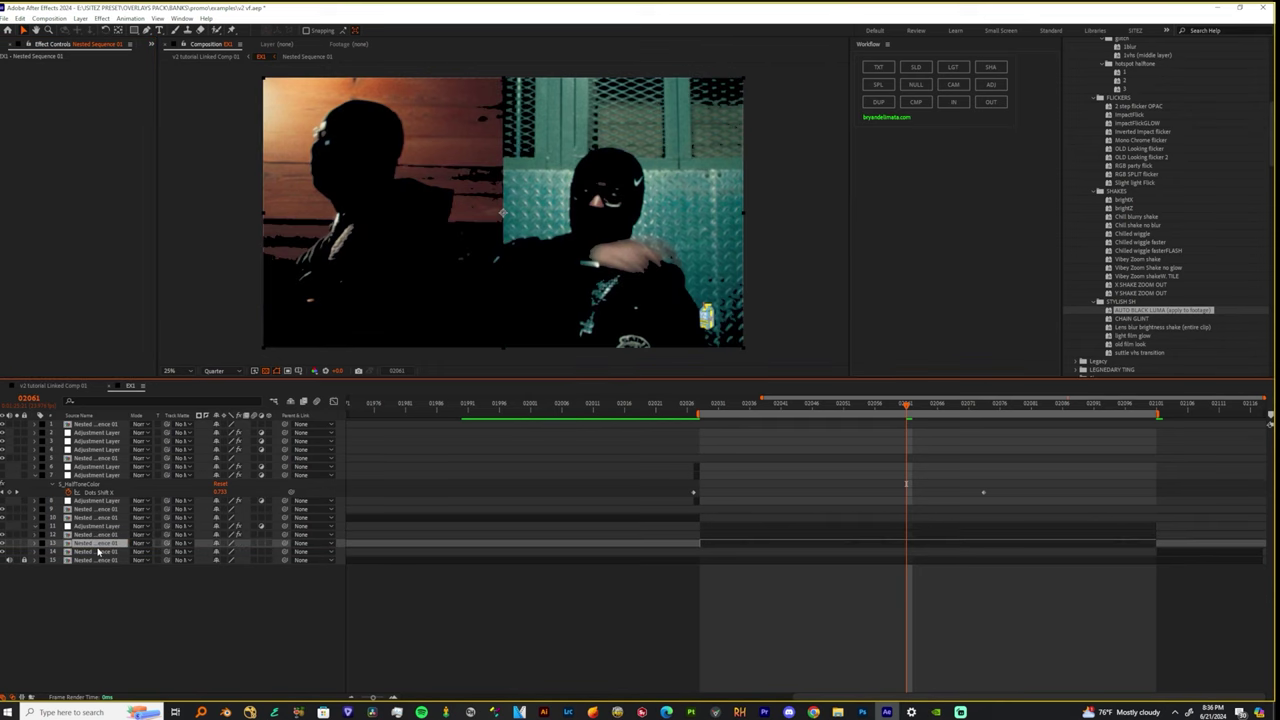
pyautogui.press('space')
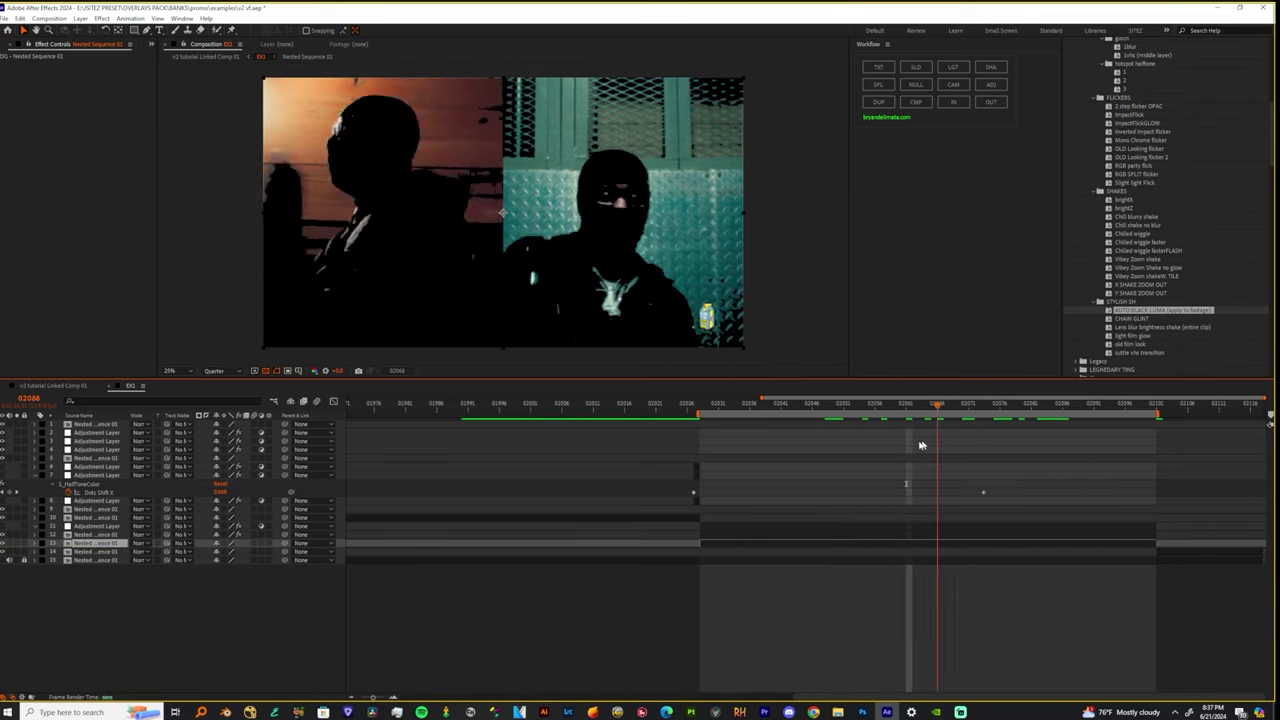
pyautogui.moveTo(877, 487); pyautogui.dragTo(789, 571)
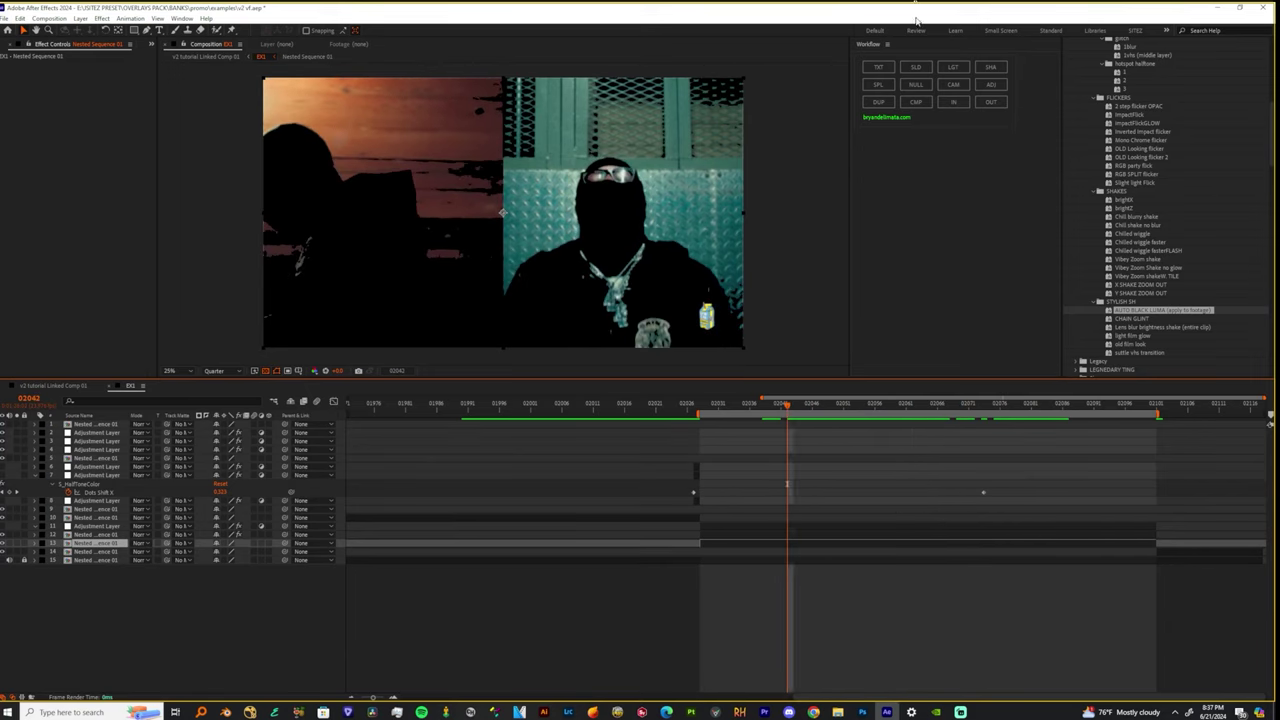
# Add an adjustment layer above the black luma clip, apply the CHAIN GLINT preset to it and scrub through the result.
pyautogui.click(751, 528)
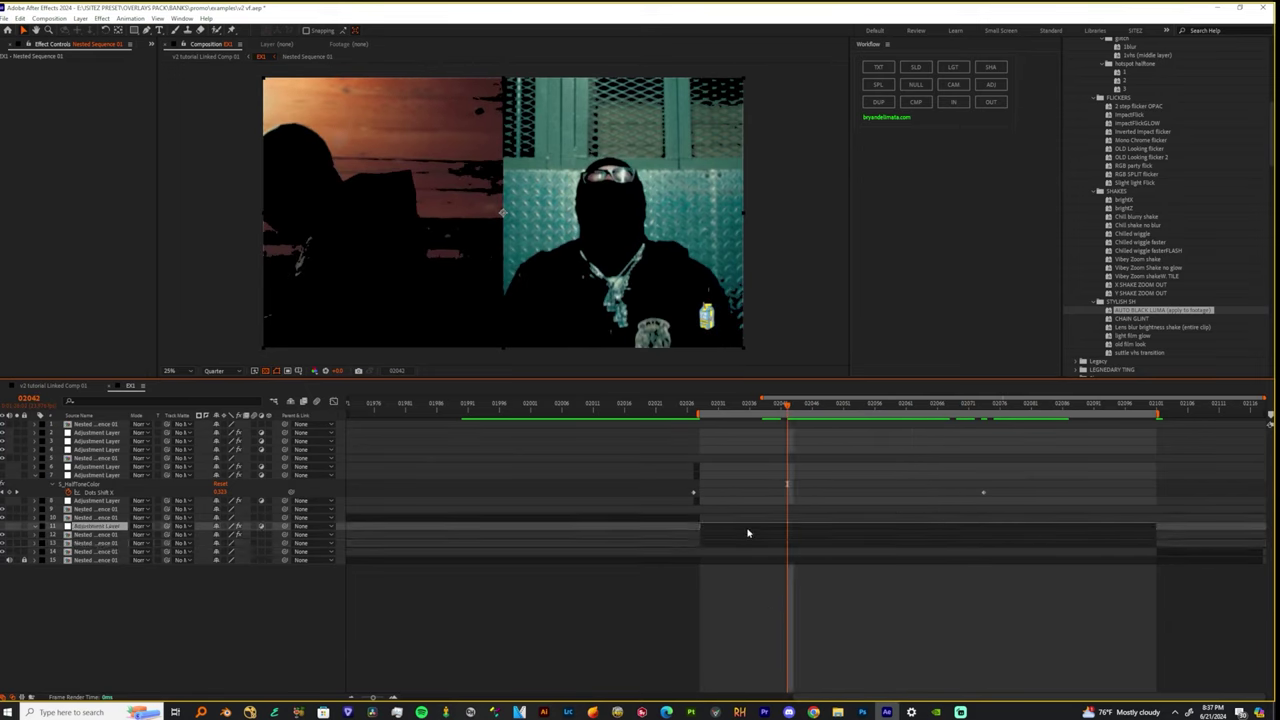
pyautogui.click(990, 85)
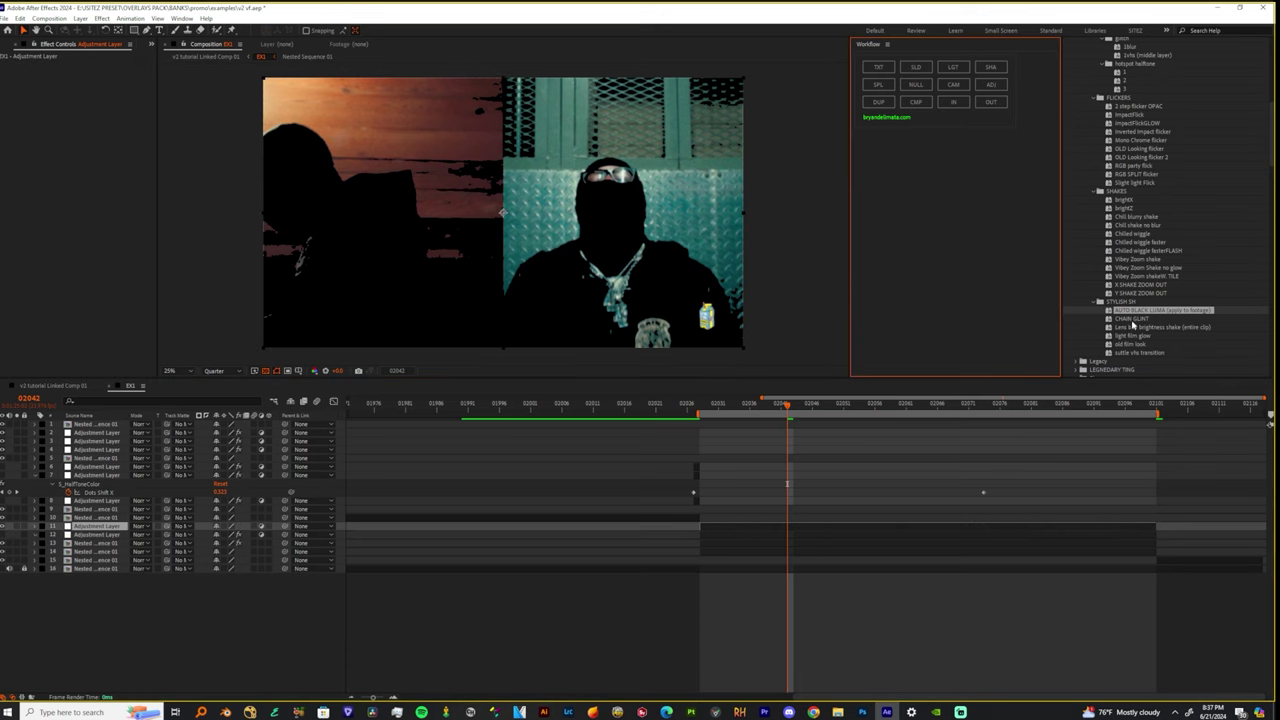
pyautogui.moveTo(1133, 318); pyautogui.dragTo(812, 533)
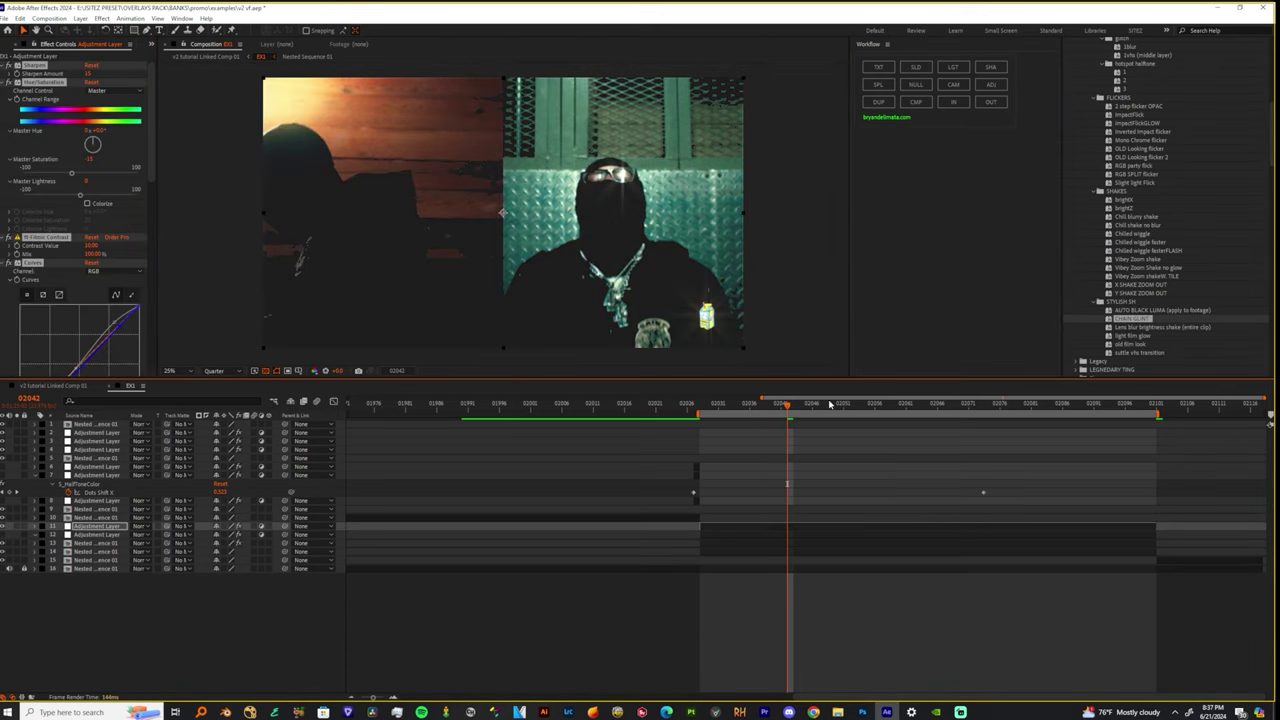
pyautogui.moveTo(795, 407); pyautogui.dragTo(864, 479)
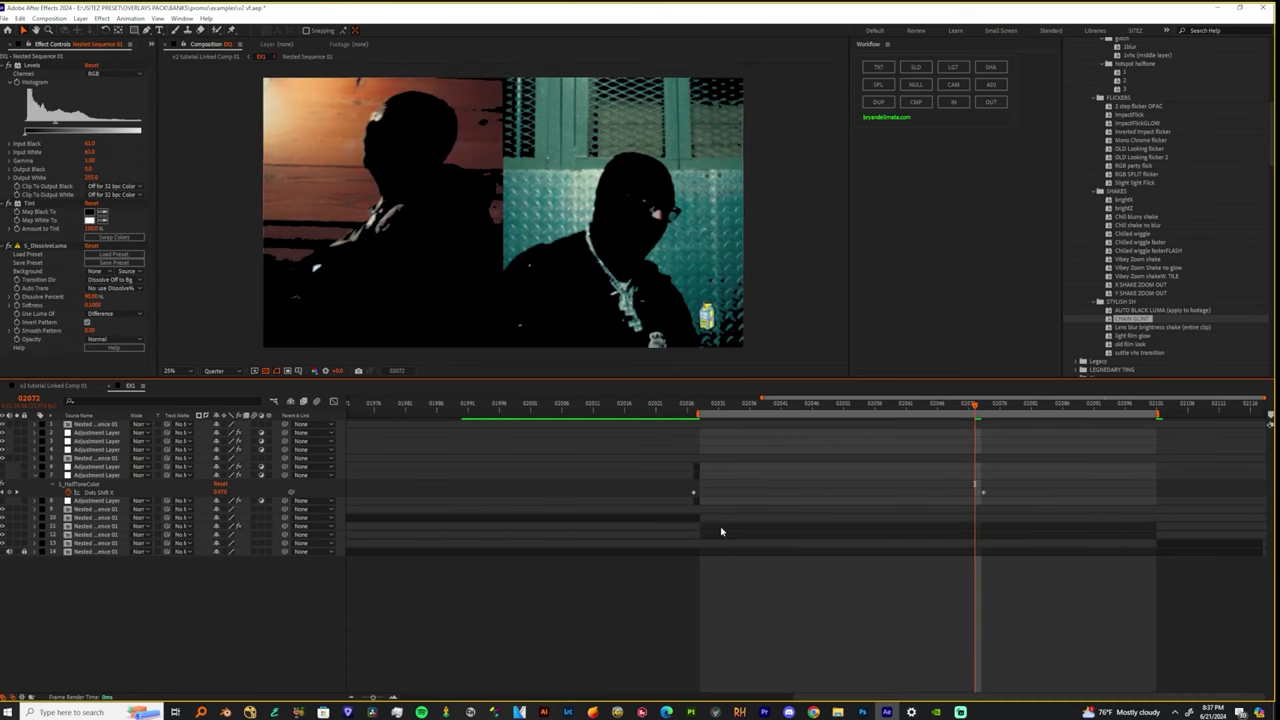
# Delete the black luma clip and apply the old film look preset to the effect-free nested clip.
pyautogui.click(722, 531)
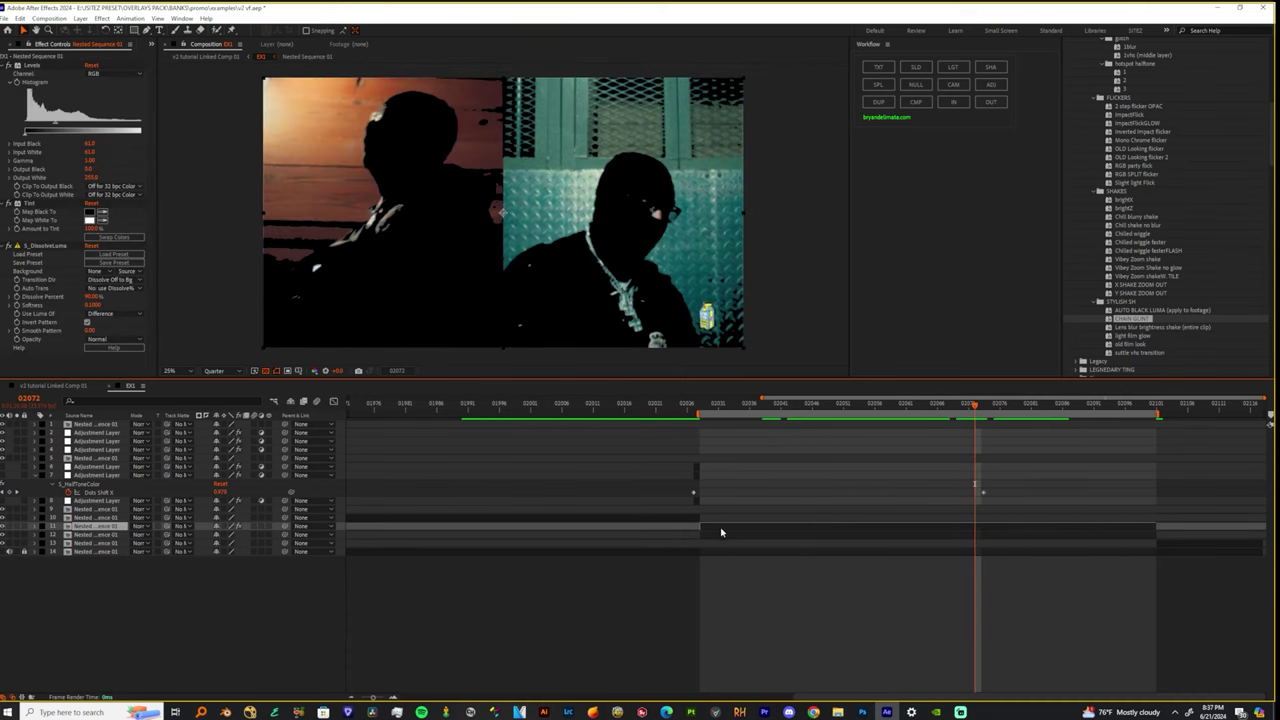
pyautogui.press('Delete')
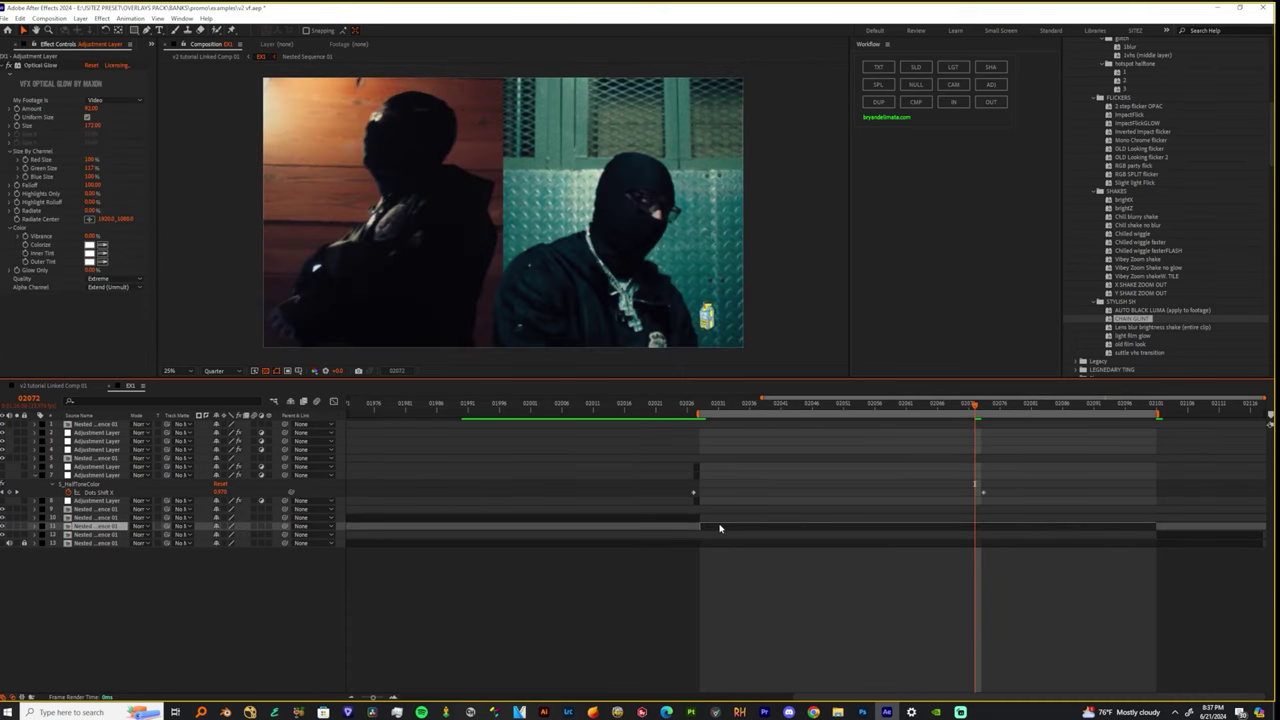
pyautogui.click(720, 529)
pyautogui.moveTo(1132, 345); pyautogui.dragTo(770, 530)
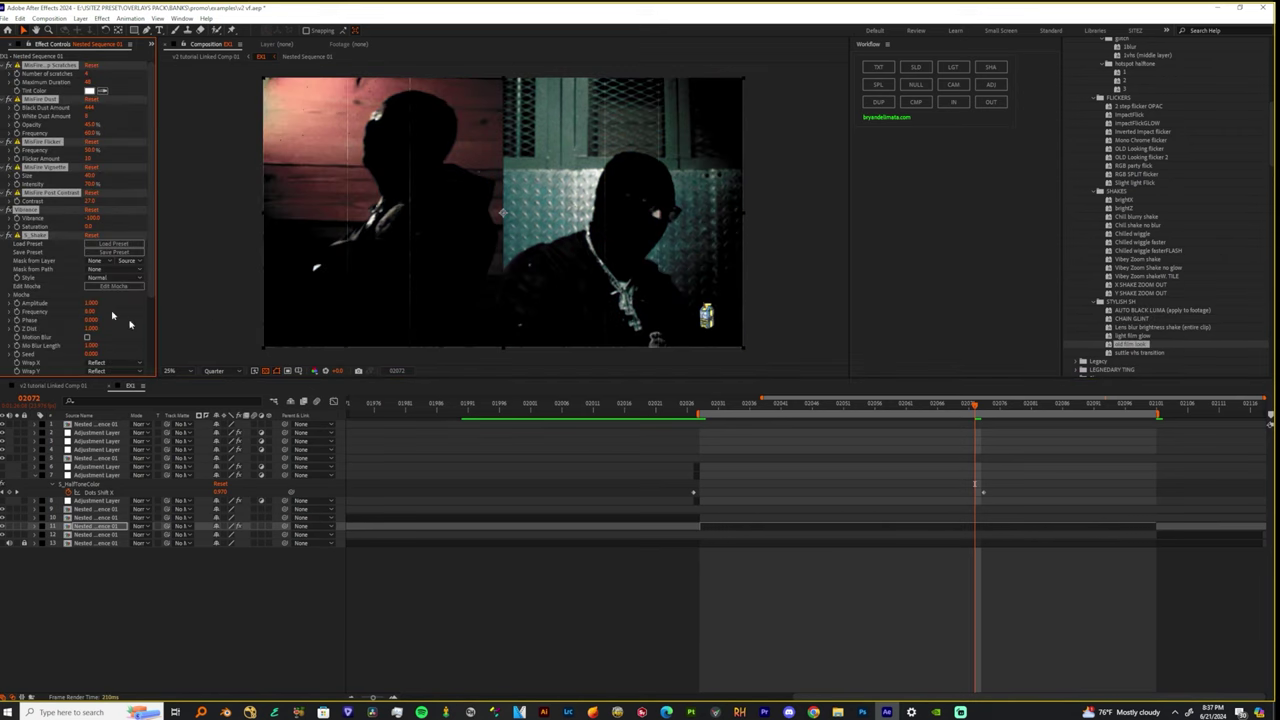
# Preview the old film look on the nested clip and undo its application.
pyautogui.scroll(3, 86, 291)
pyautogui.press('space')
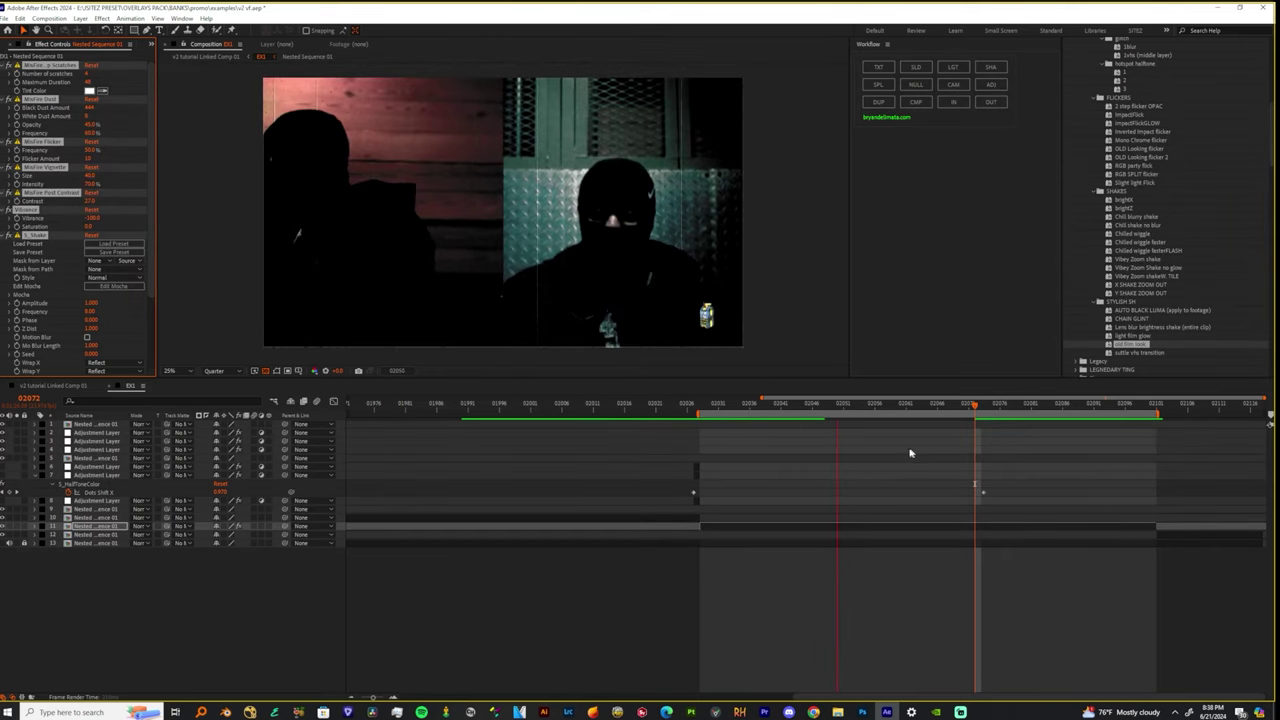
pyautogui.press('space')
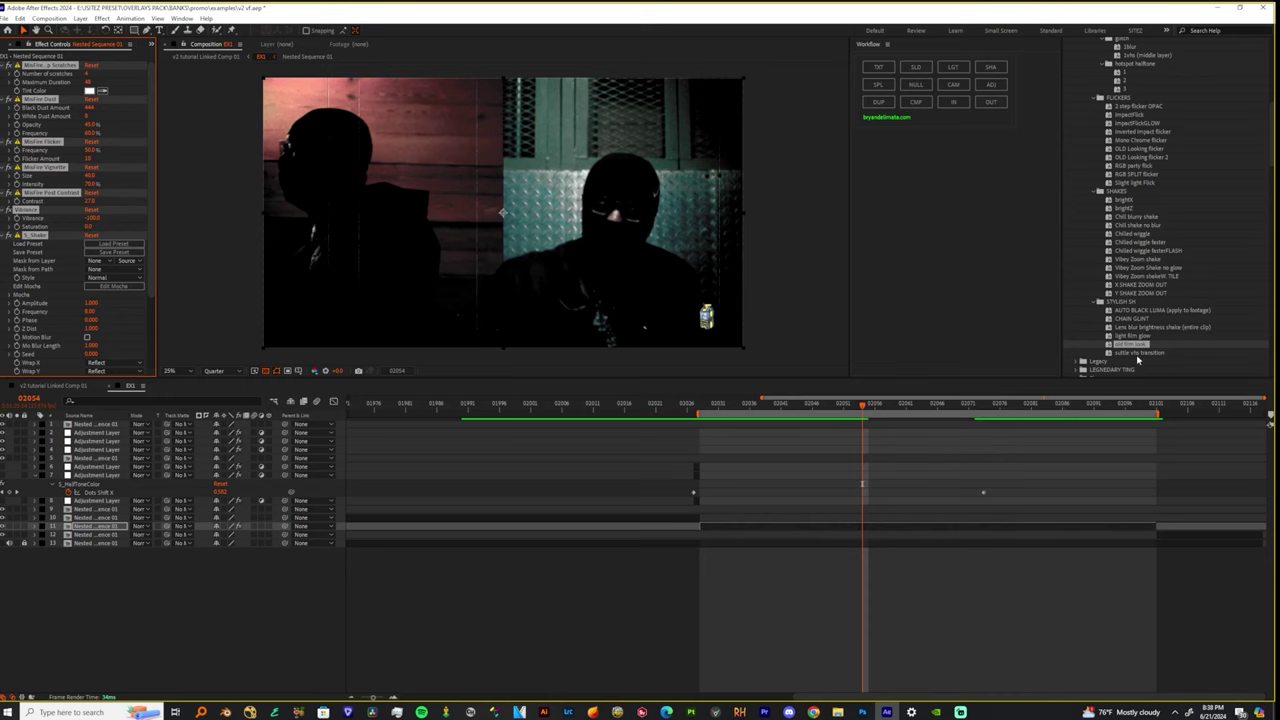
pyautogui.hotkey('ctrl', 'z')
# Apply the subtle vfx transition preset to the nested clip, review its effects, preview the result and undo it.
pyautogui.moveTo(1135, 353); pyautogui.dragTo(726, 524)
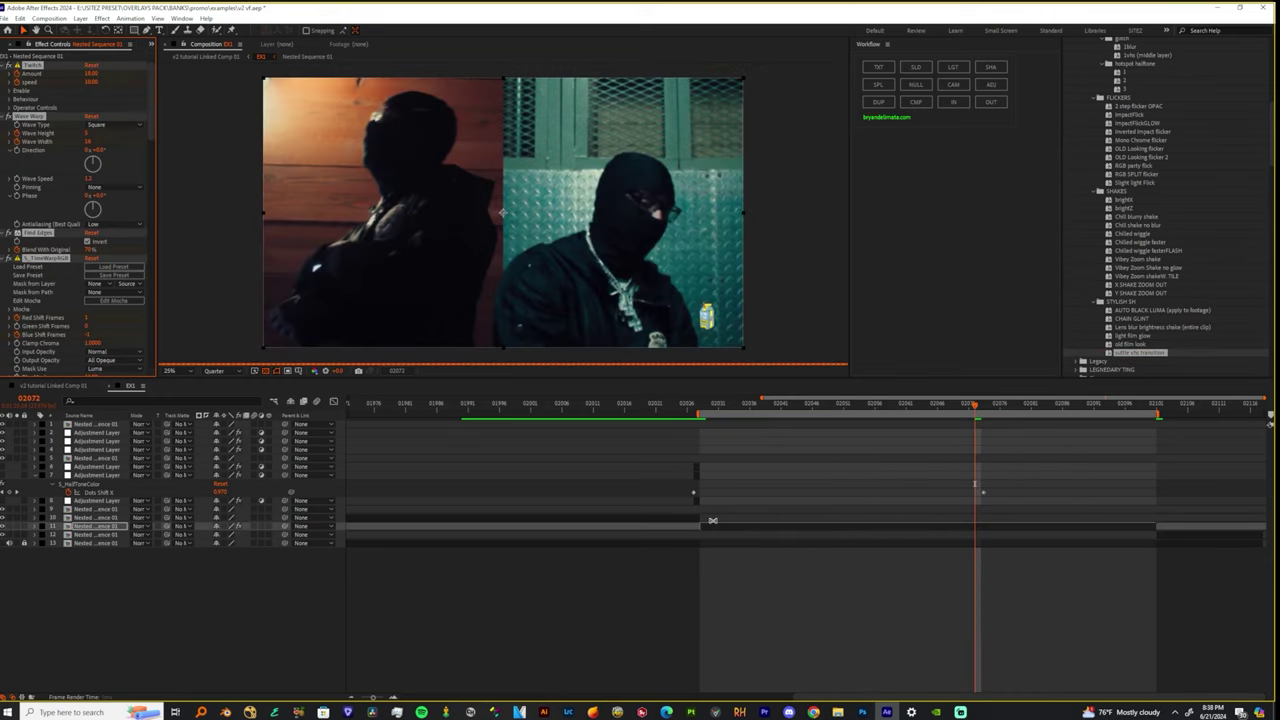
pyautogui.scroll(-6, 44, 285)
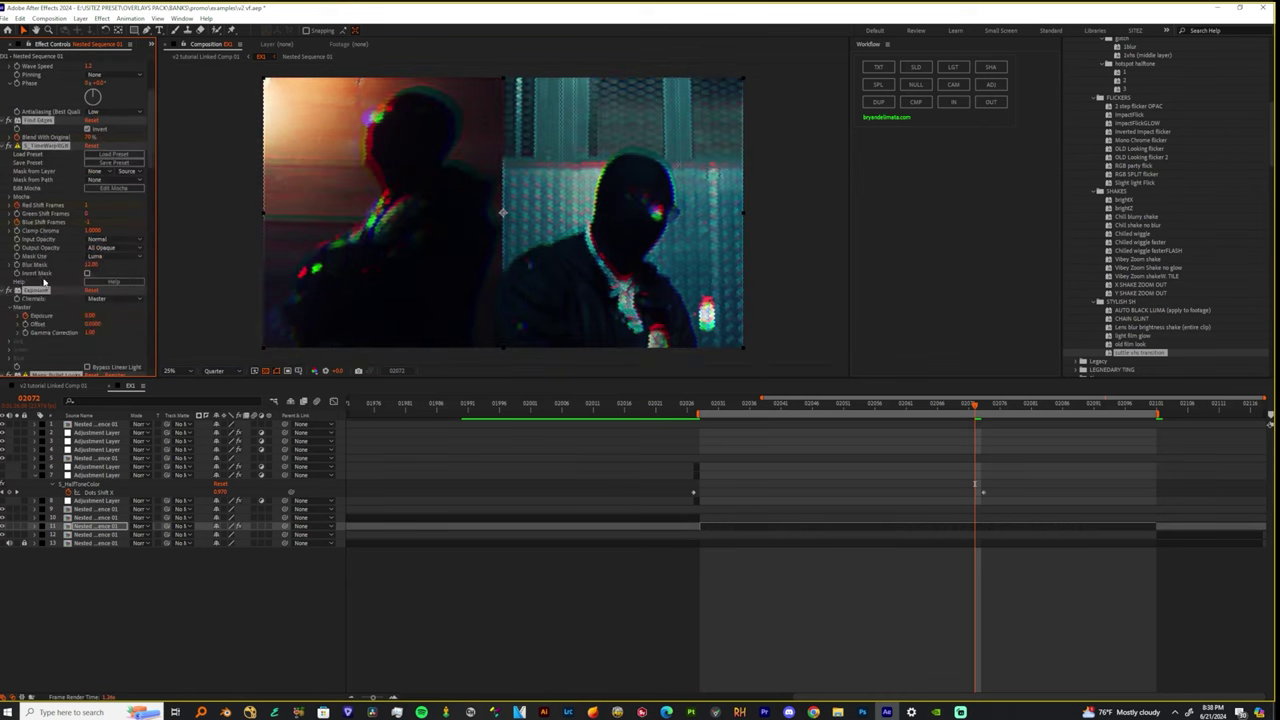
pyautogui.scroll(-3, 43, 283)
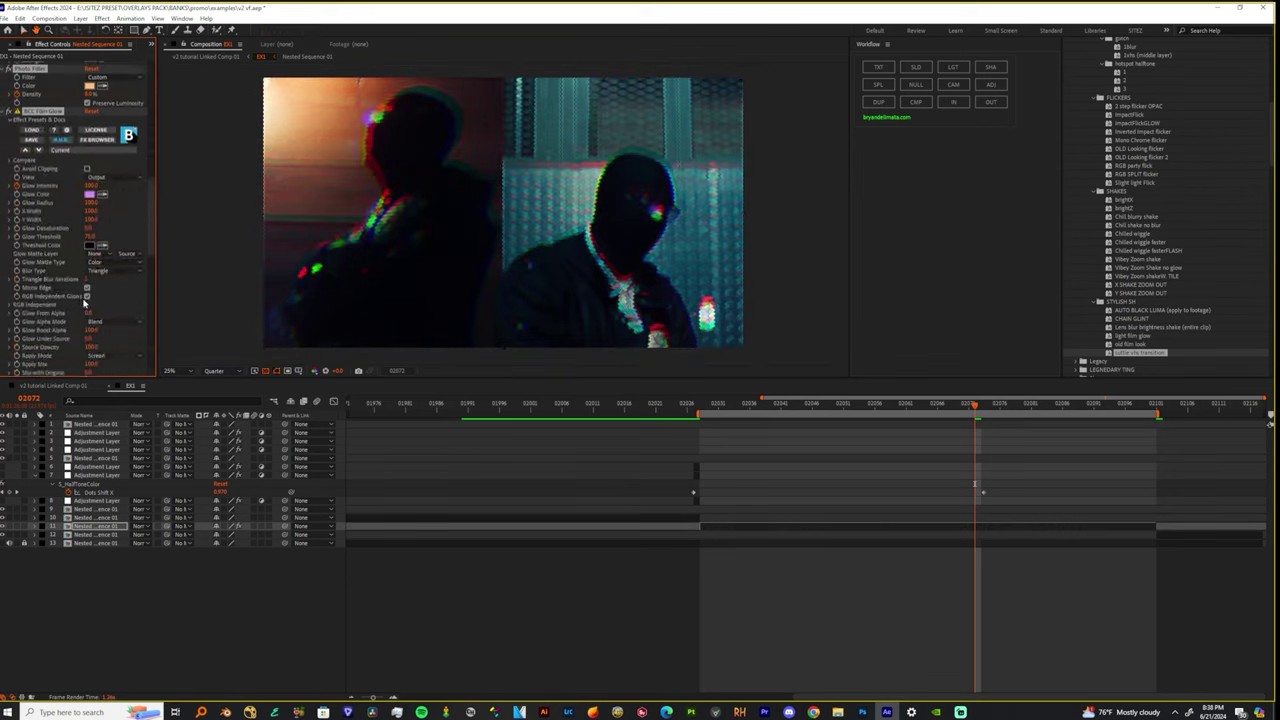
pyautogui.press('space')
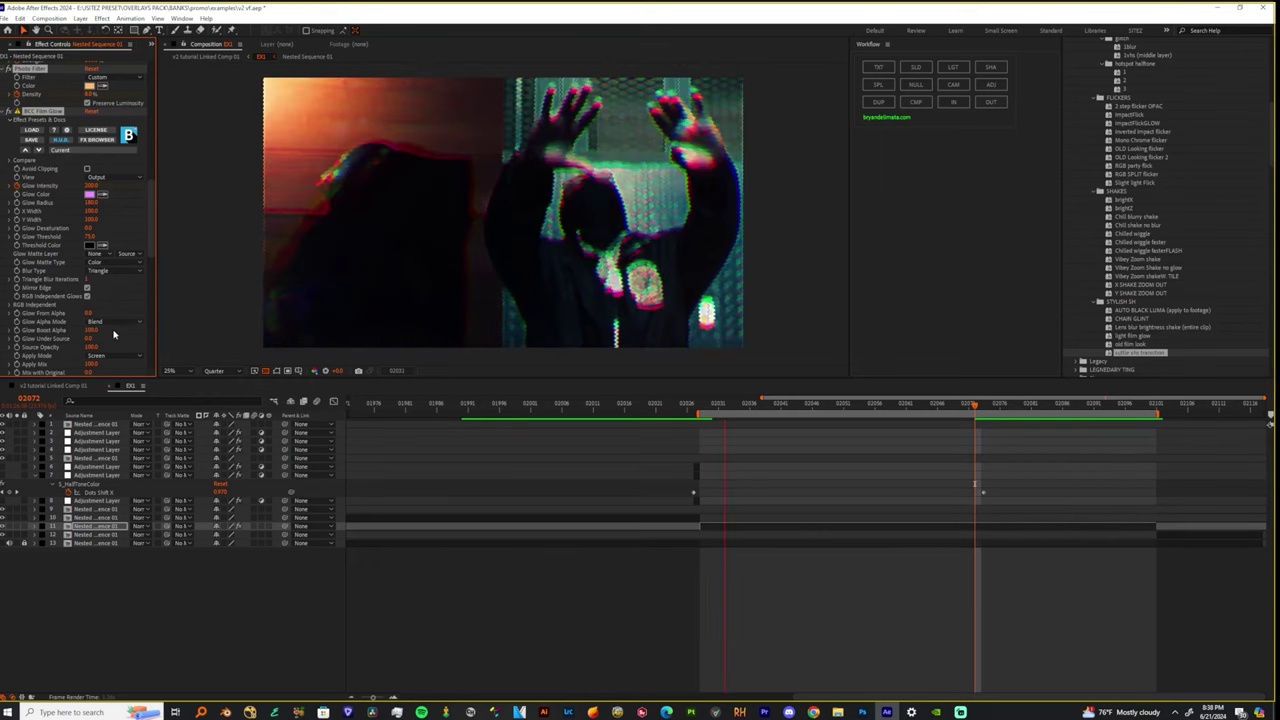
pyautogui.press('space')
pyautogui.hotkey('ctrl', 'z')
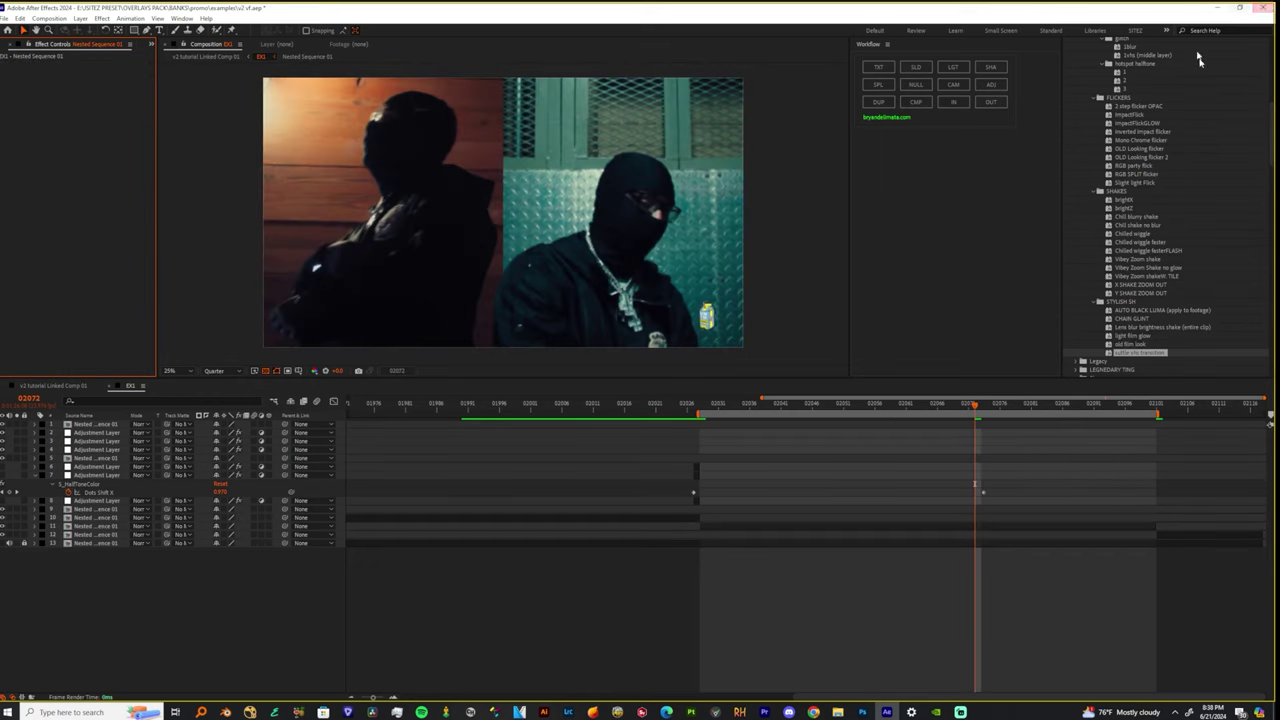
pyautogui.scroll(3, 1124, 196)
pyautogui.scroll(-6, 1190, 287)
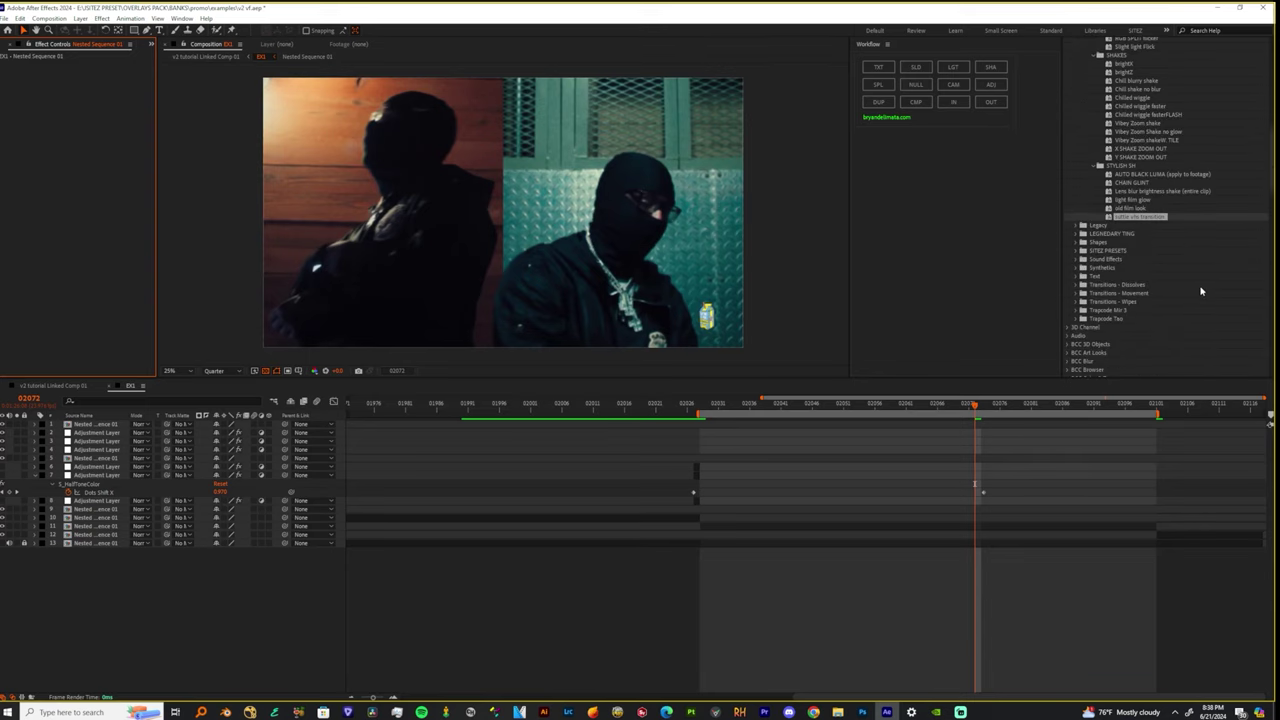
pyautogui.scroll(7, 1196, 290)
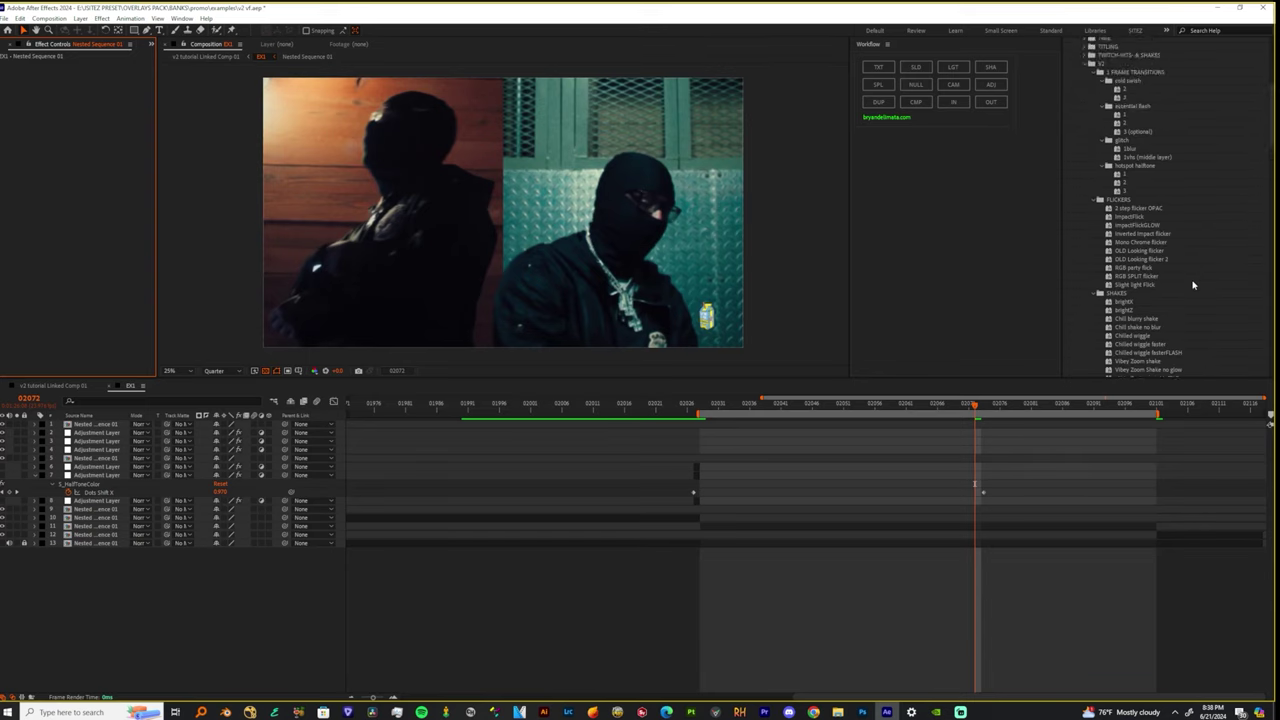
pyautogui.scroll(-4, 1192, 286)
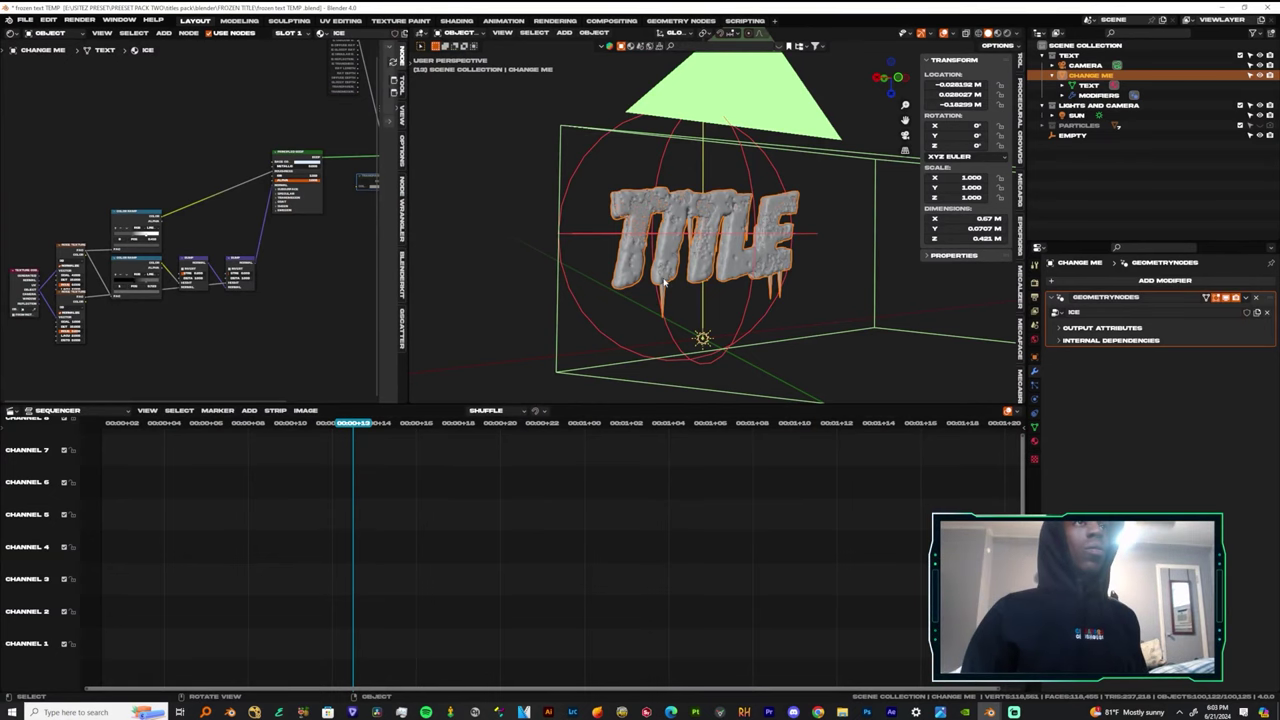
# In Blender, inspect the frozen TITLE text from several angles and distances, leaving the CHANGE ME object selected.
pyautogui.scroll(3, 703, 297)
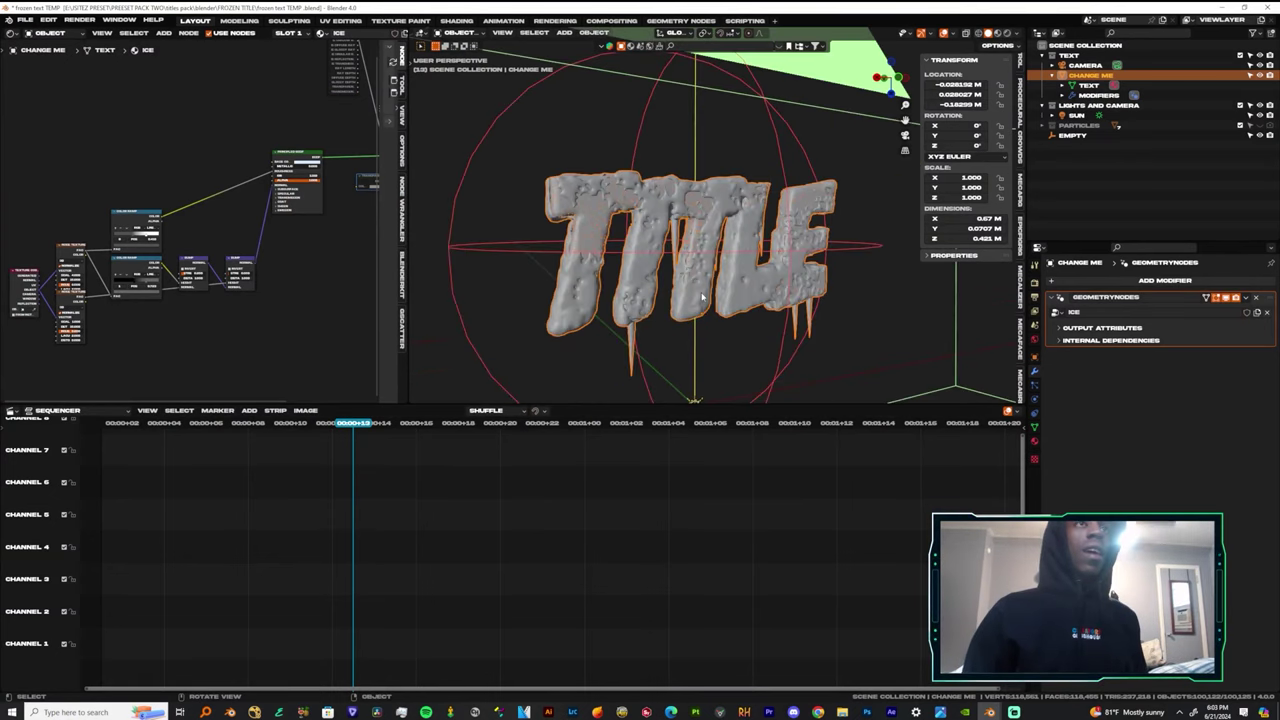
pyautogui.moveTo(705, 275)
pyautogui.mouseDown(button='middle')
pyautogui.moveTo(586, 277)
pyautogui.moveTo(690, 276)
pyautogui.mouseUp(button='middle')
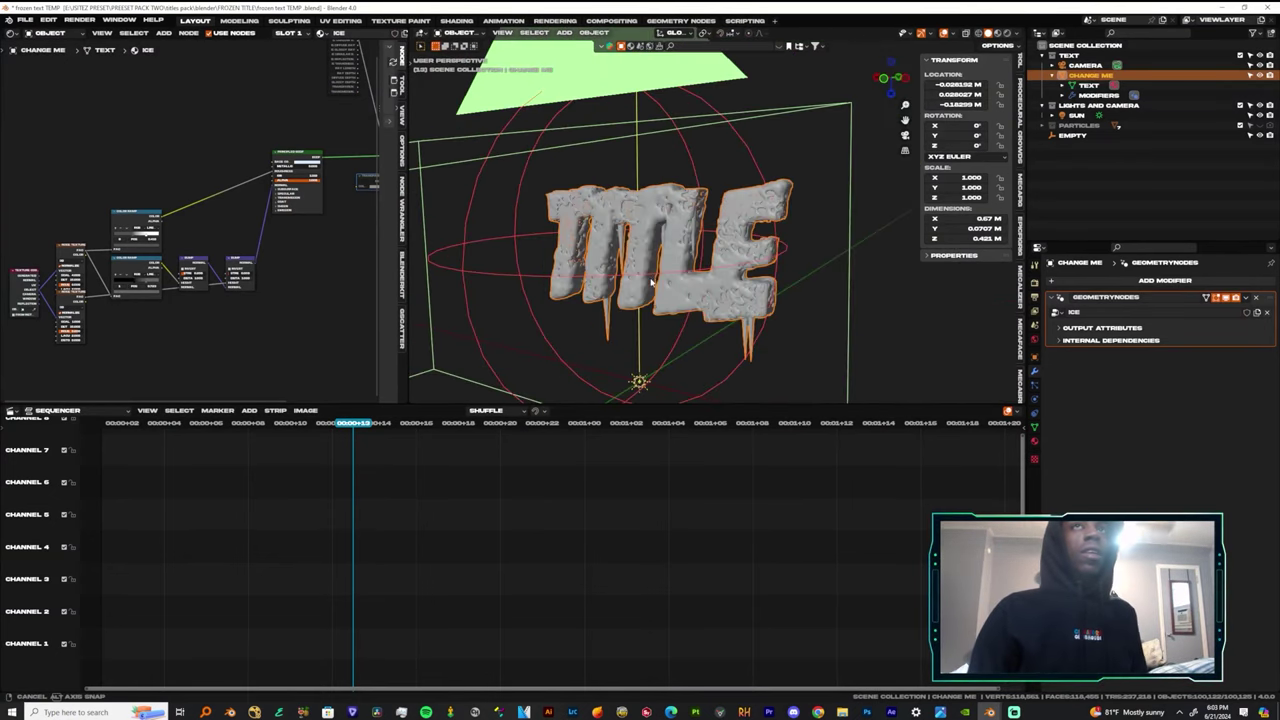
pyautogui.click(960, 308)
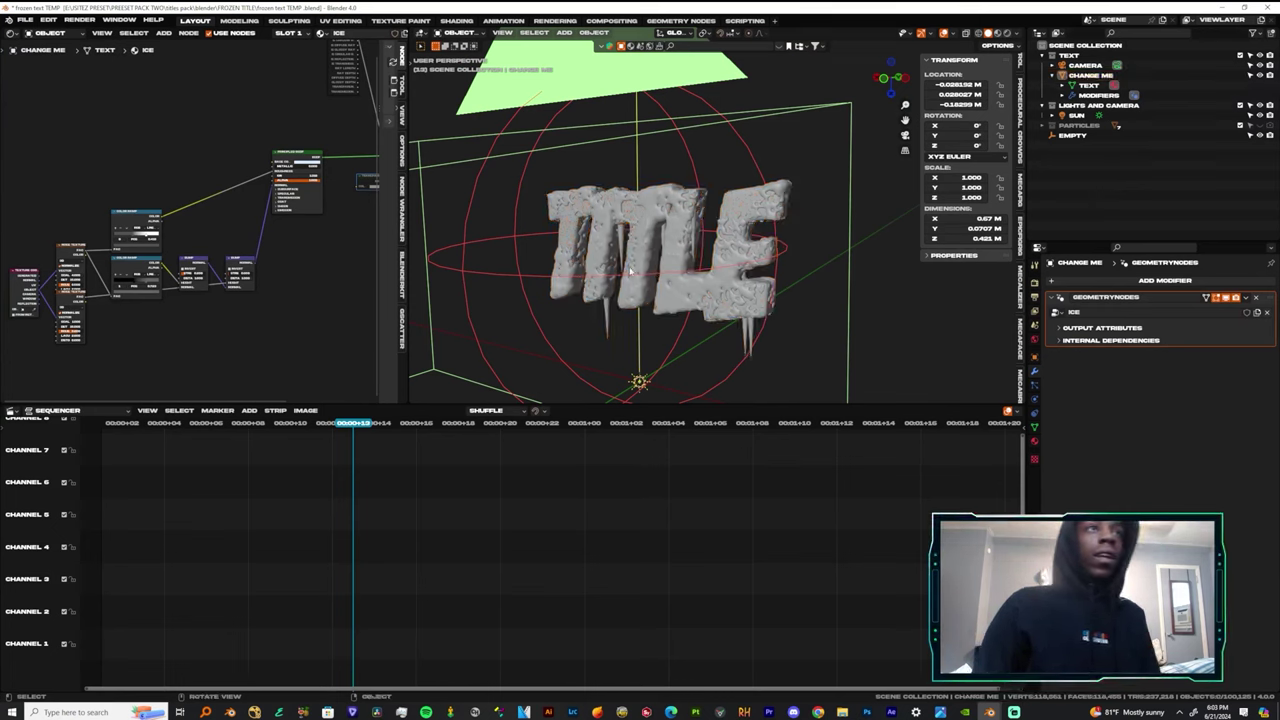
pyautogui.scroll(-4, 537, 211)
pyautogui.scroll(5, 600, 209)
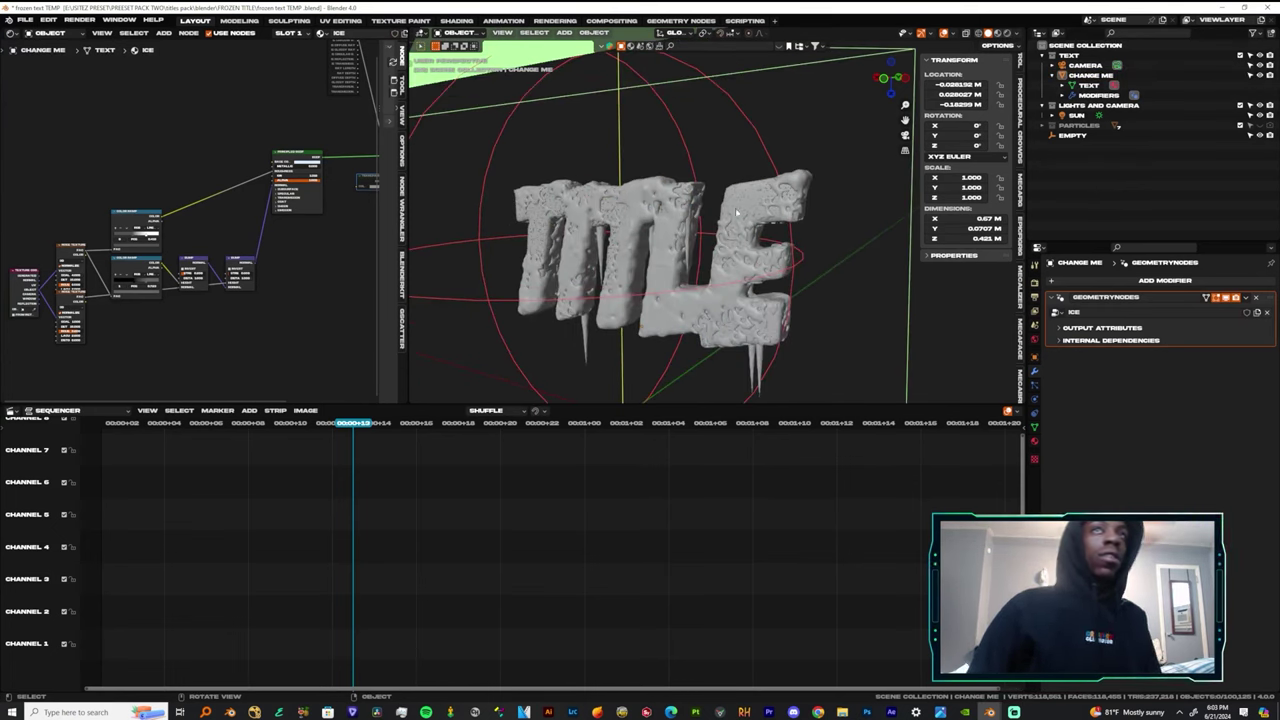
pyautogui.scroll(2, 769, 212)
pyautogui.click(801, 297)
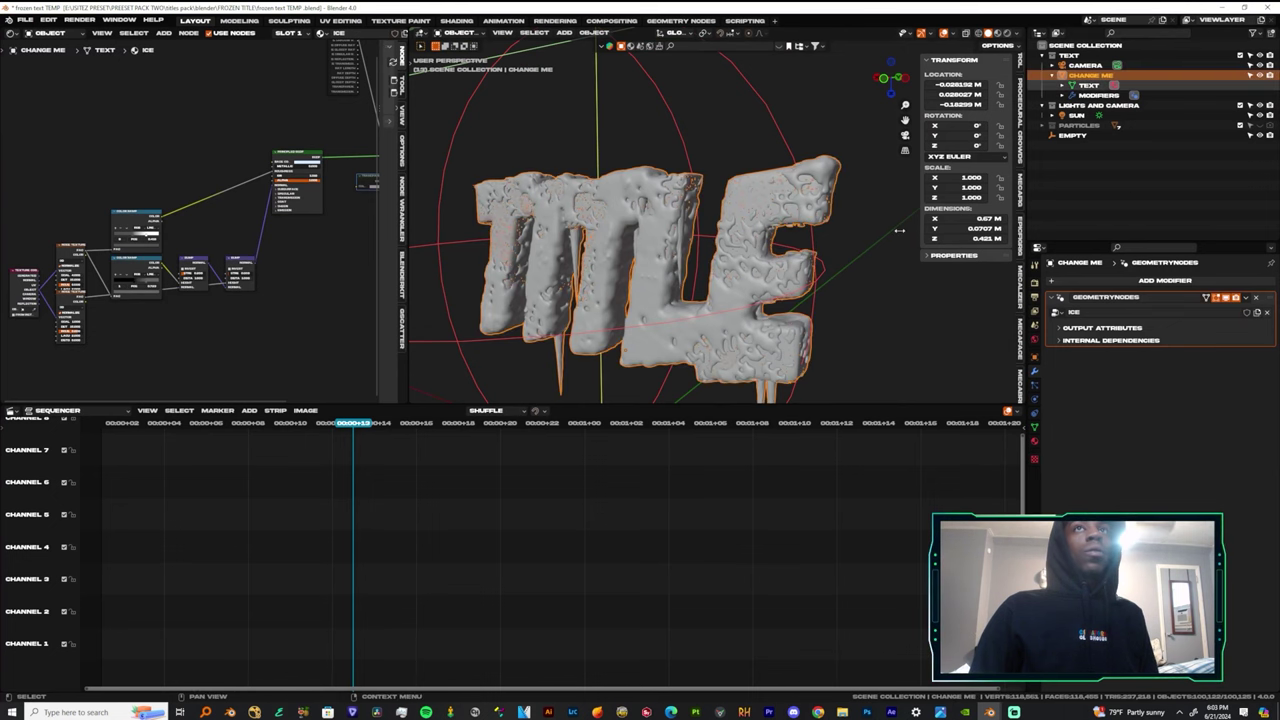
pyautogui.moveTo(801, 297); pyautogui.dragTo(905, 290, button='middle')
pyautogui.scroll(-4, 684, 278)
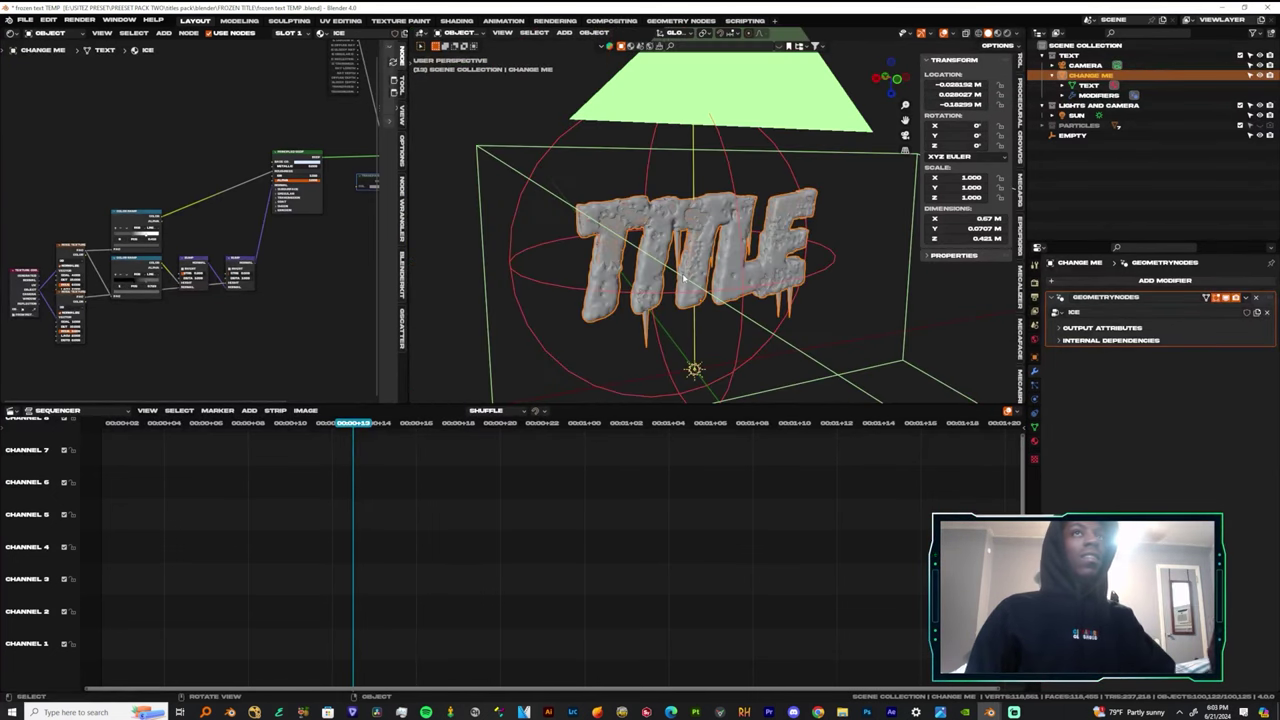
pyautogui.scroll(4, 682, 278)
pyautogui.scroll(-2, 683, 279)
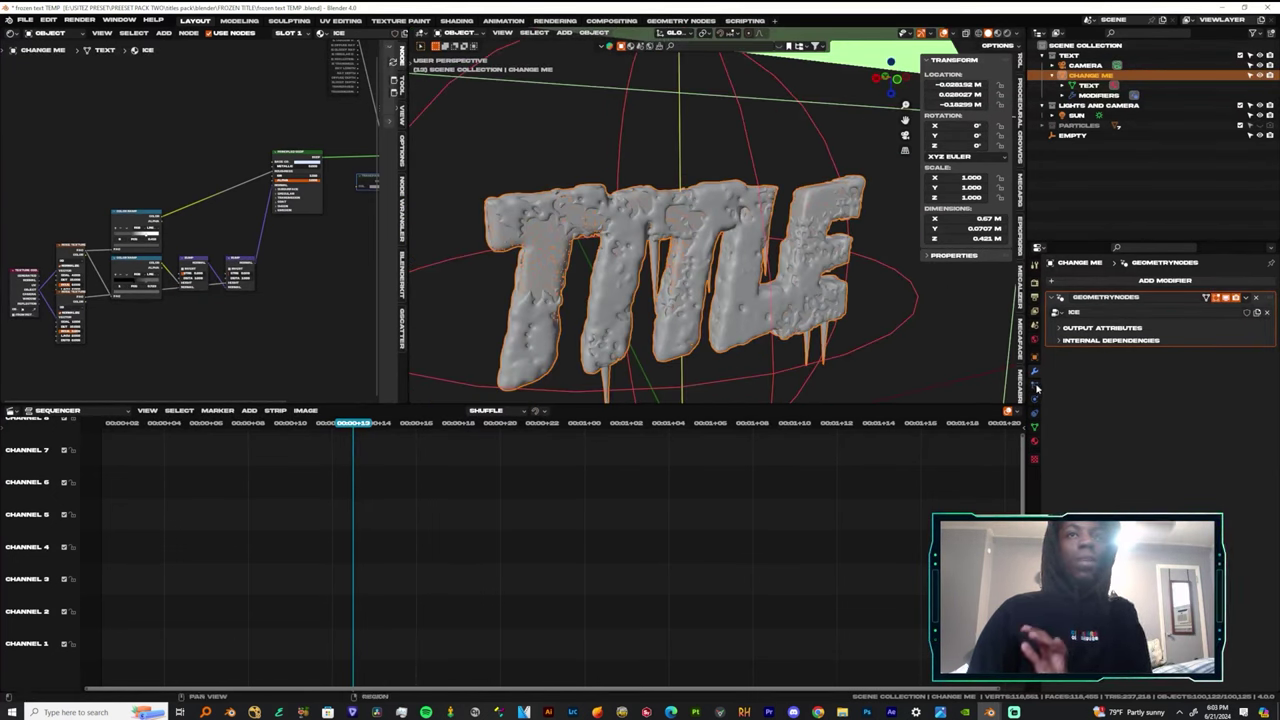
# Look through the property categories of the scene and the CHANGE ME object, including its material, modifier, world and render settings.
pyautogui.click(1038, 284)
pyautogui.click(1037, 297)
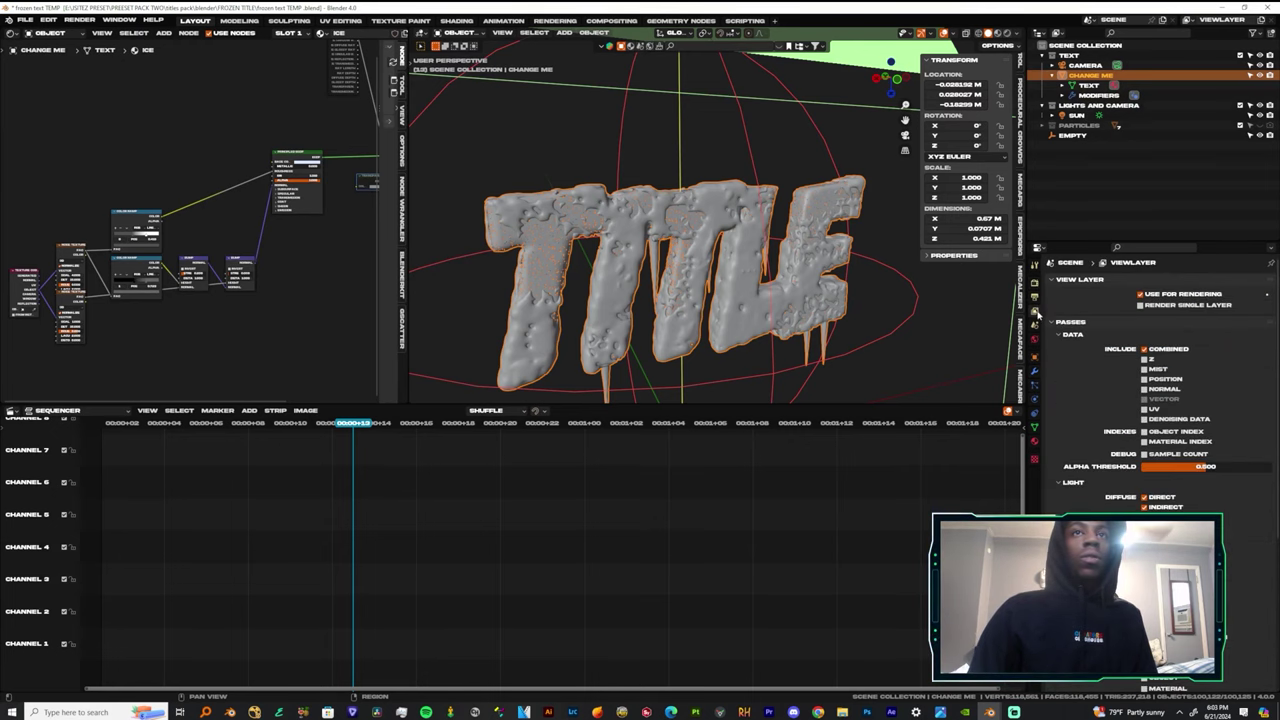
pyautogui.click(1037, 325)
pyautogui.click(1037, 340)
pyautogui.click(1036, 357)
pyautogui.click(1036, 371)
pyautogui.click(1036, 385)
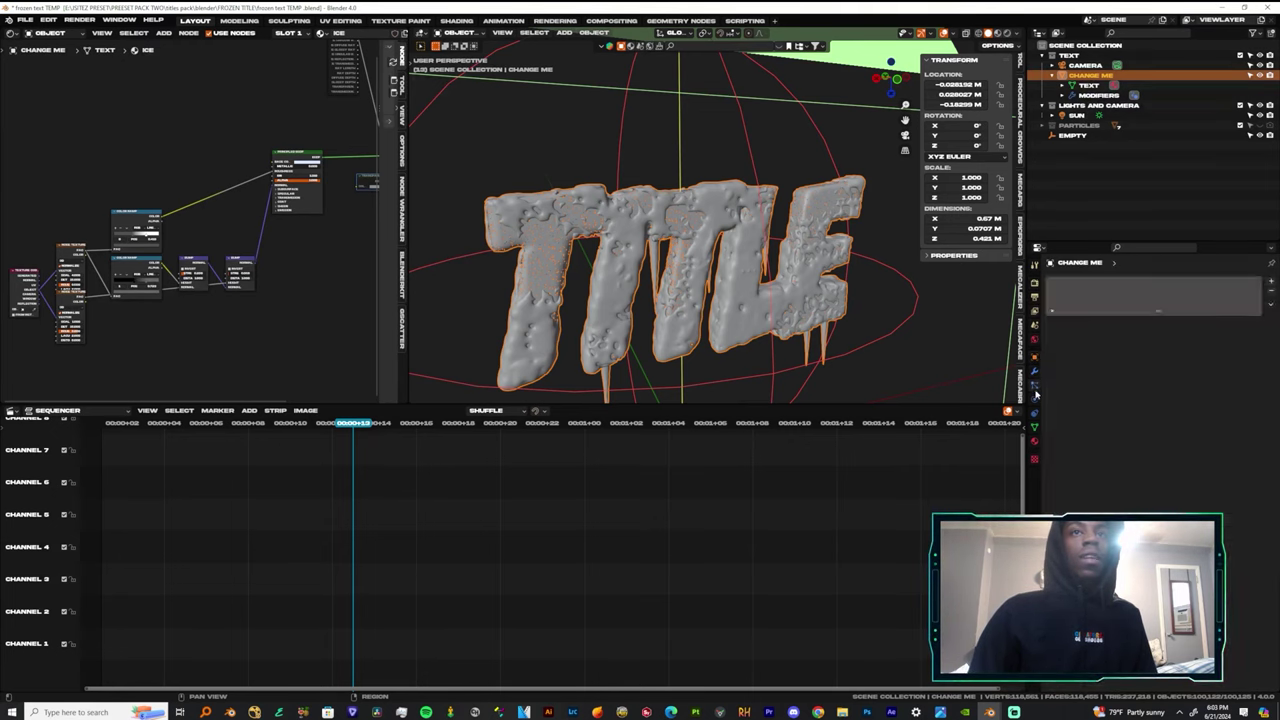
pyautogui.click(1036, 413)
pyautogui.click(1036, 458)
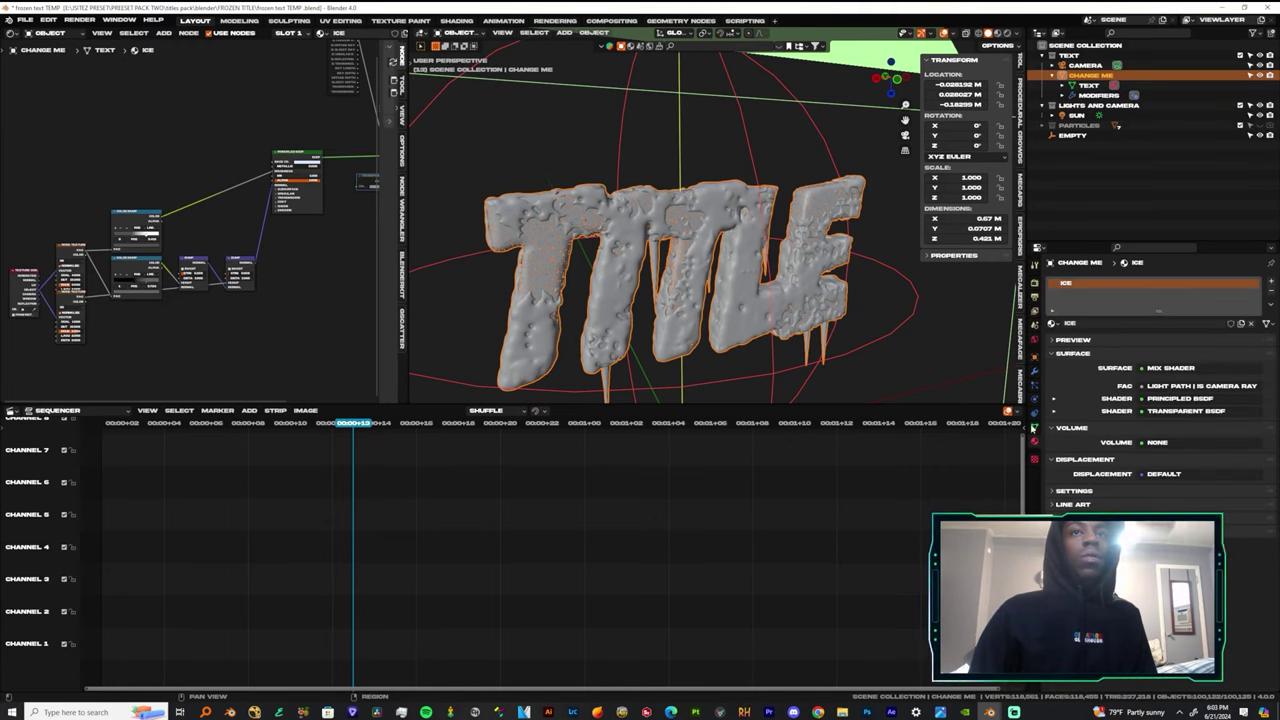
pyautogui.click(1034, 427)
pyautogui.click(1034, 412)
pyautogui.click(1034, 395)
pyautogui.click(1035, 378)
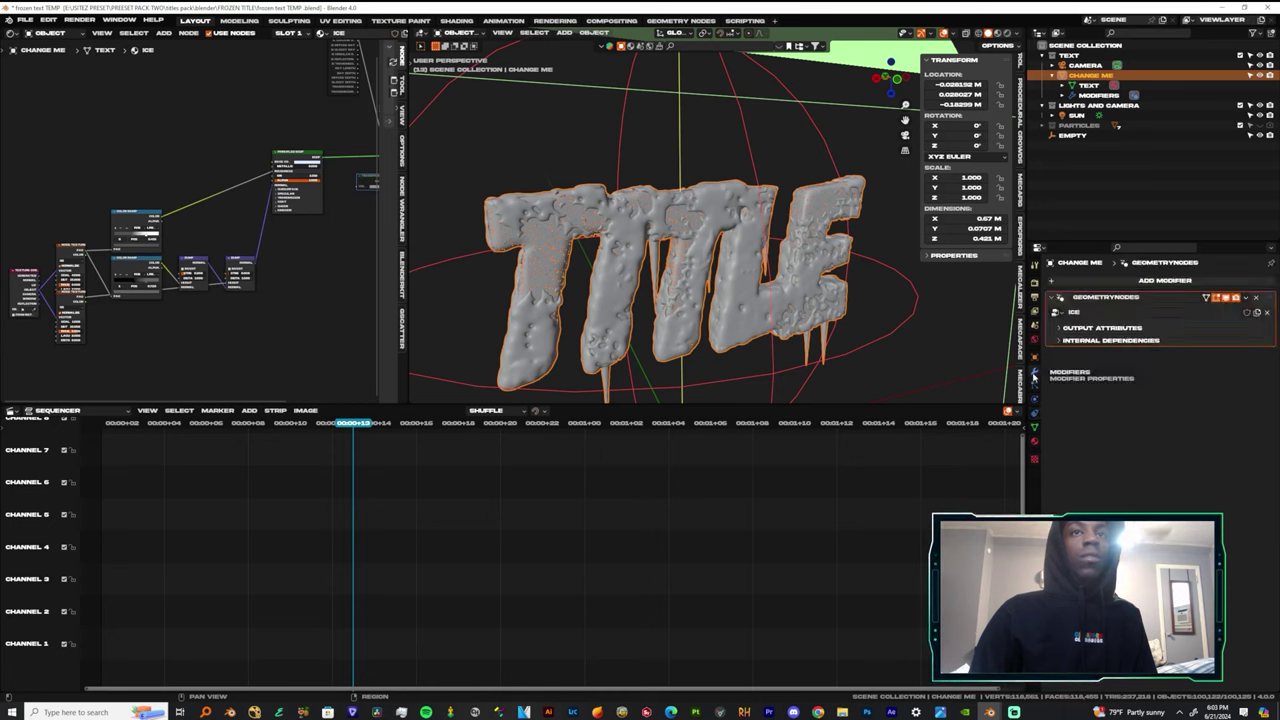
pyautogui.click(1035, 358)
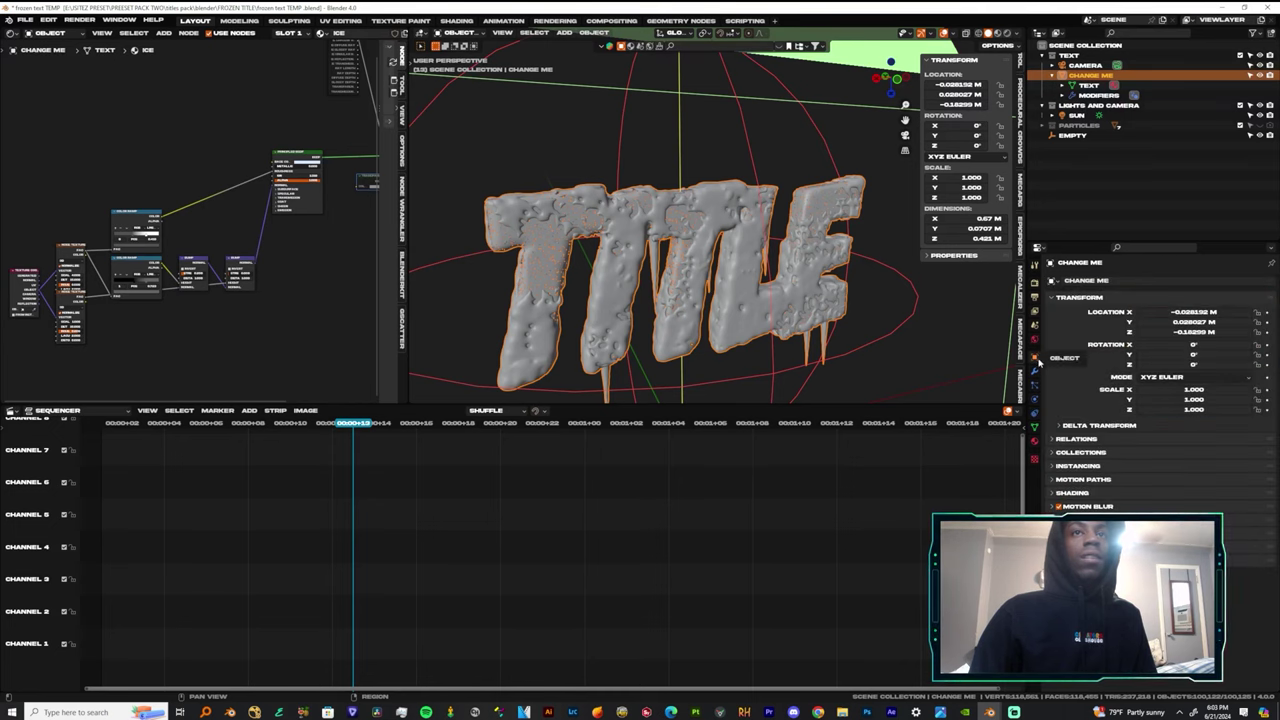
pyautogui.click(1035, 326)
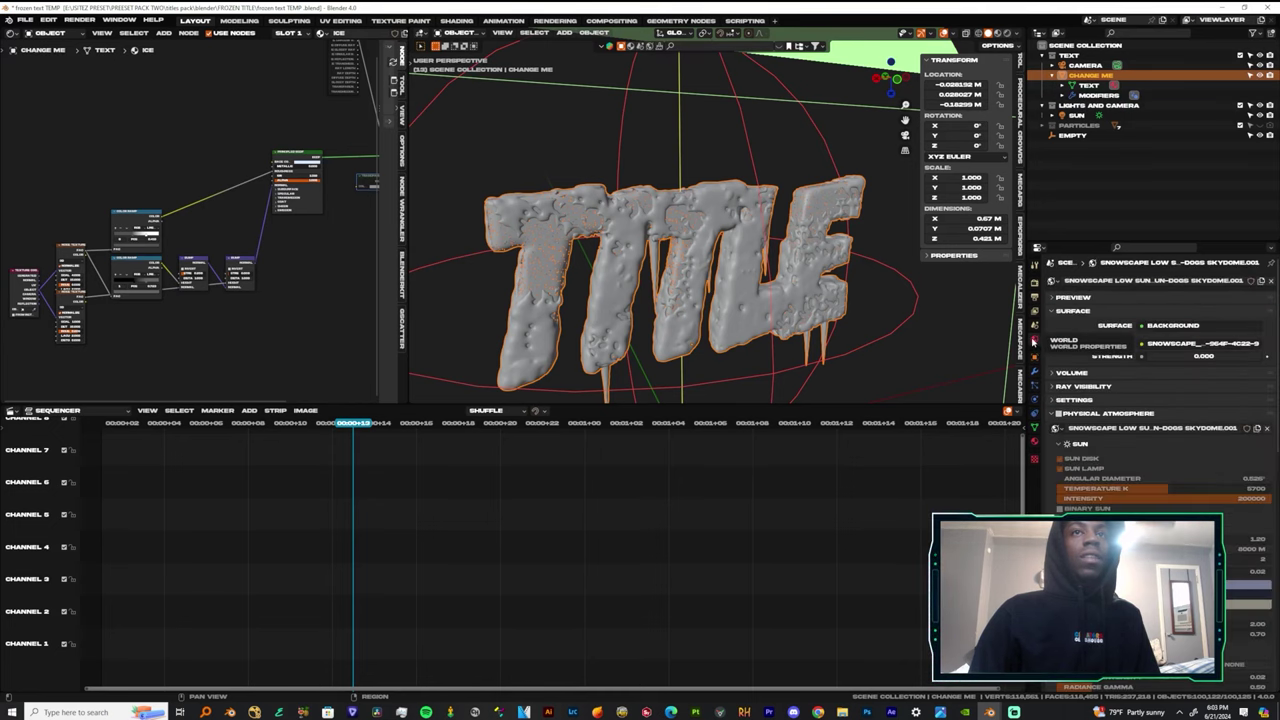
pyautogui.click(1036, 360)
pyautogui.click(1035, 284)
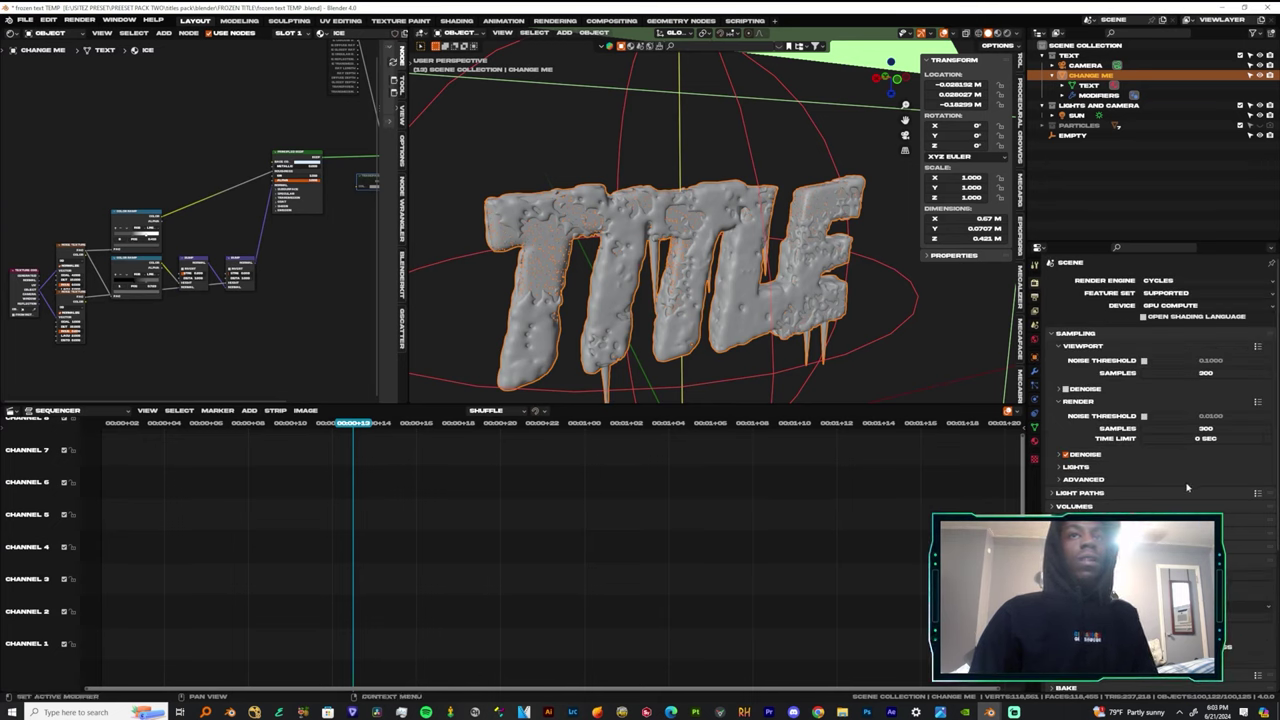
# Disable the viewport display of the CHANGE ME object's GeometryNodes ice modifier and inspect the plain title text.
pyautogui.click(1035, 371)
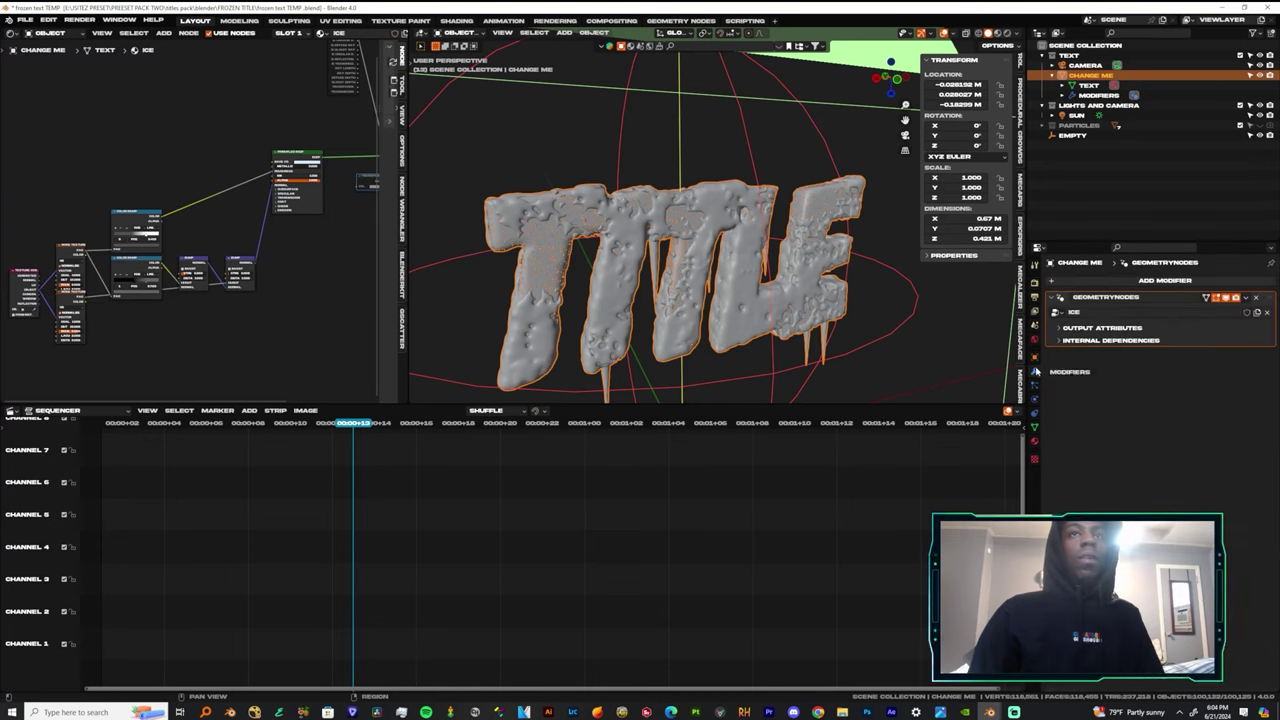
pyautogui.click(1247, 299)
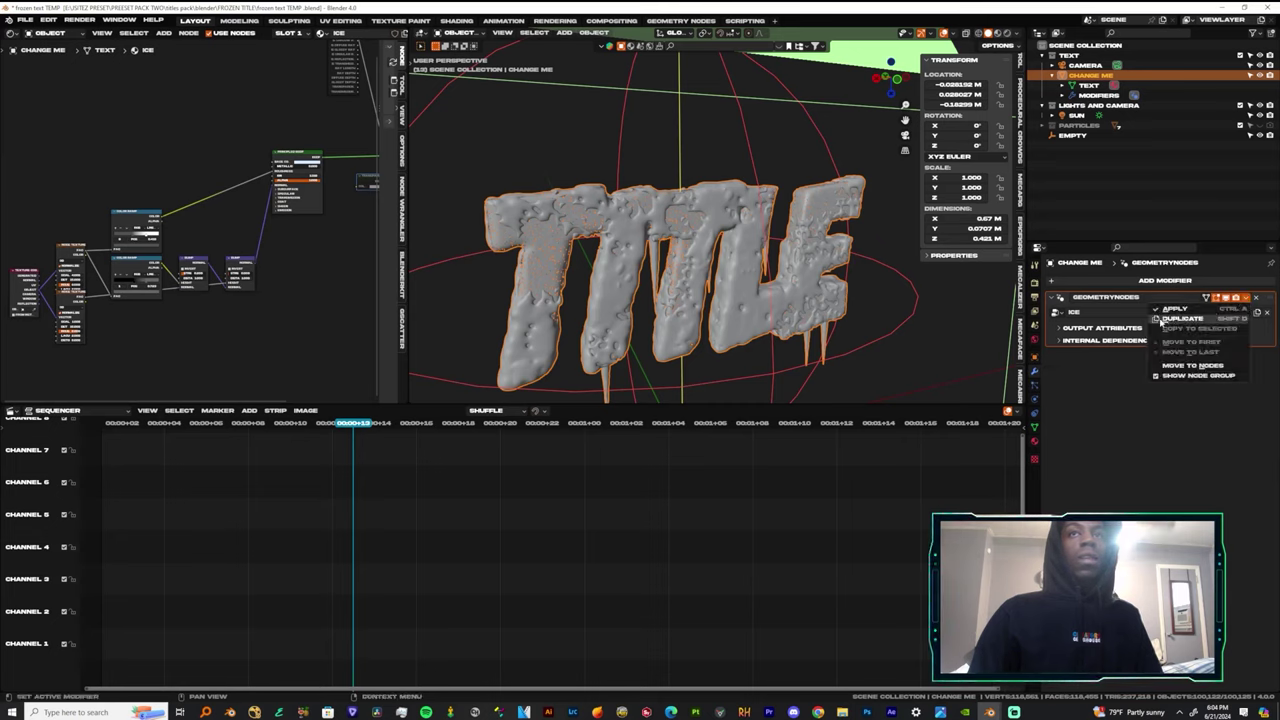
pyautogui.click(1226, 299)
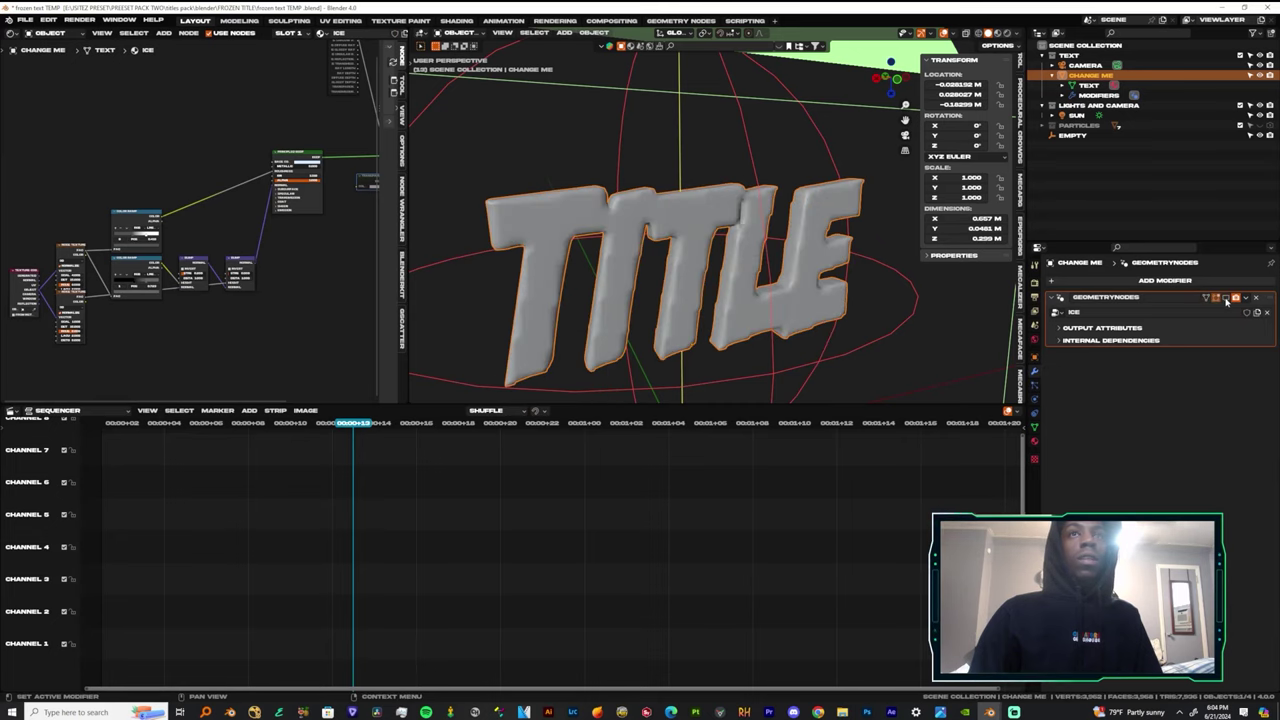
pyautogui.scroll(3, 716, 264)
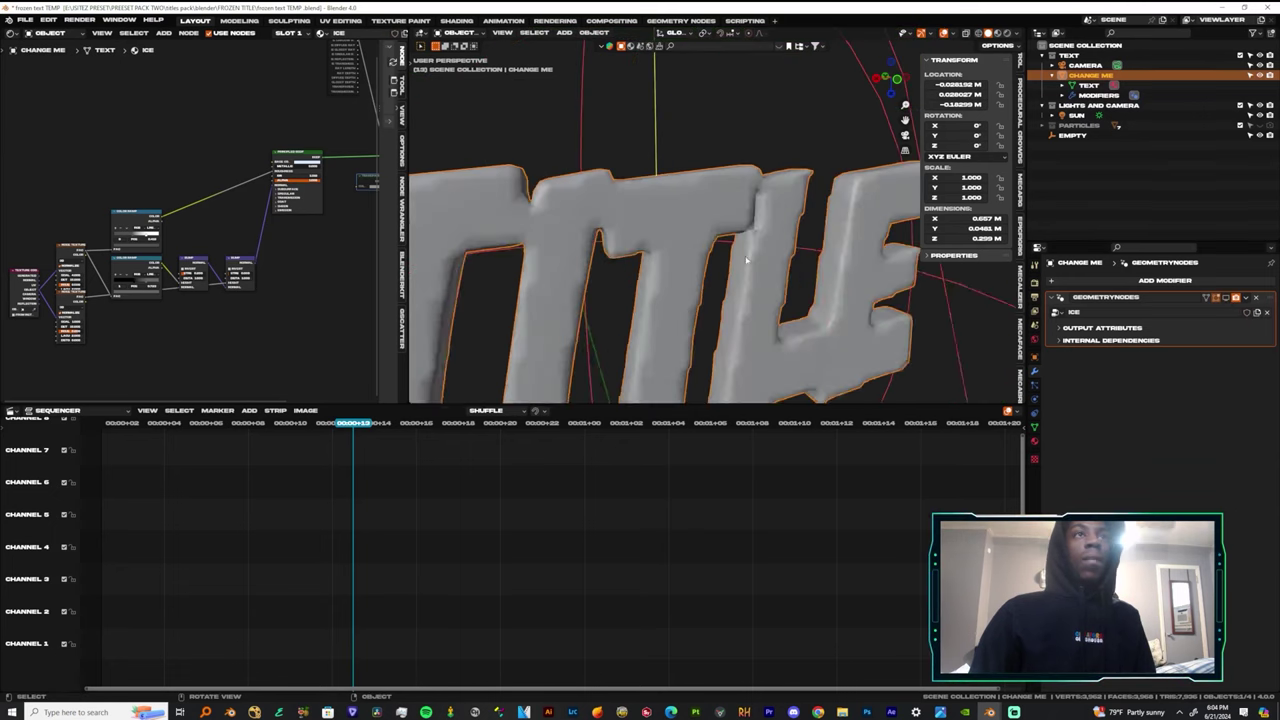
pyautogui.moveTo(840, 262); pyautogui.dragTo(729, 271, button='middle')
pyautogui.scroll(-4, 760, 254)
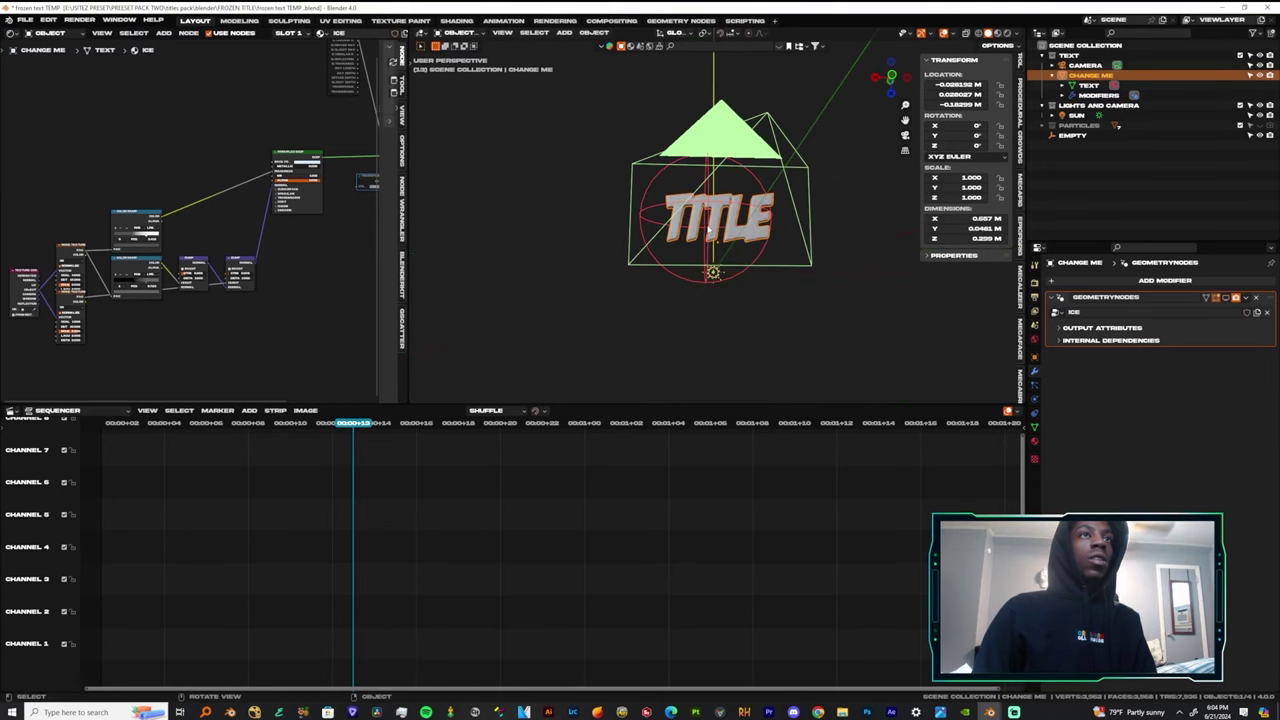
# Snap the 3D cursor to a vertex on the front of the second T's stem in the title mesh, ending in Object Mode.
pyautogui.scroll(6, 729, 243)
pyautogui.press('Tab')
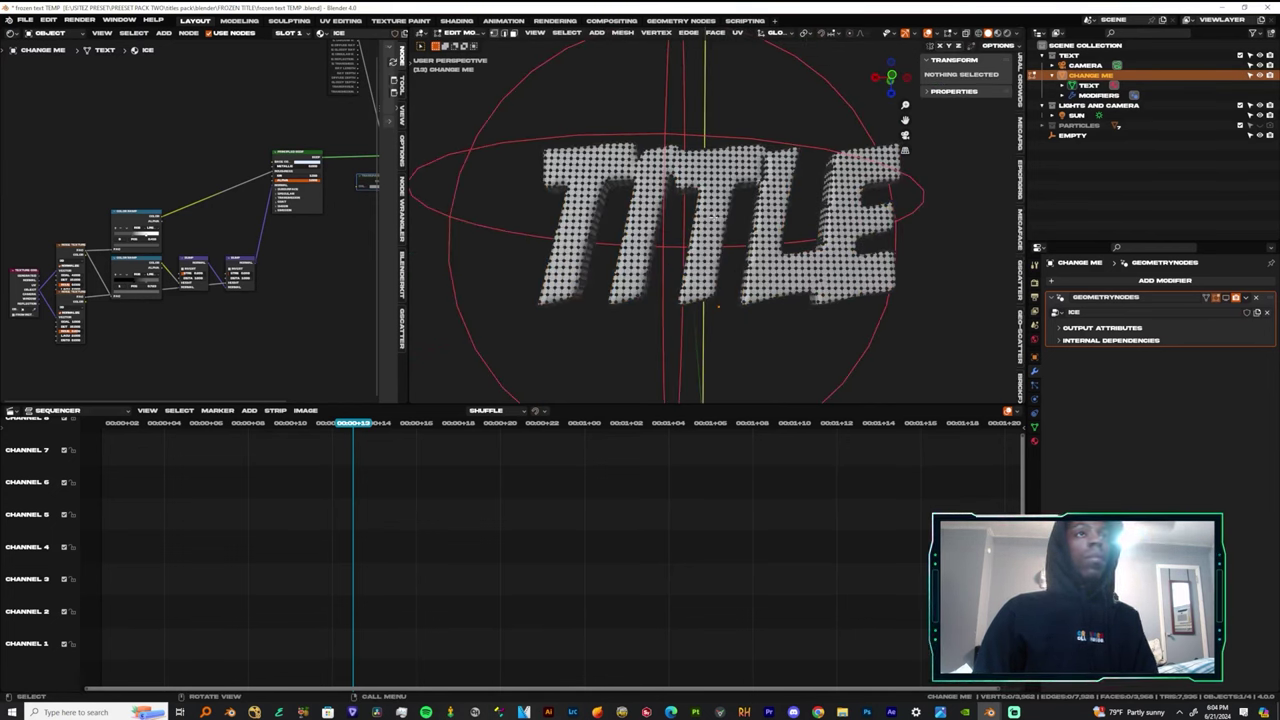
pyautogui.click(711, 215)
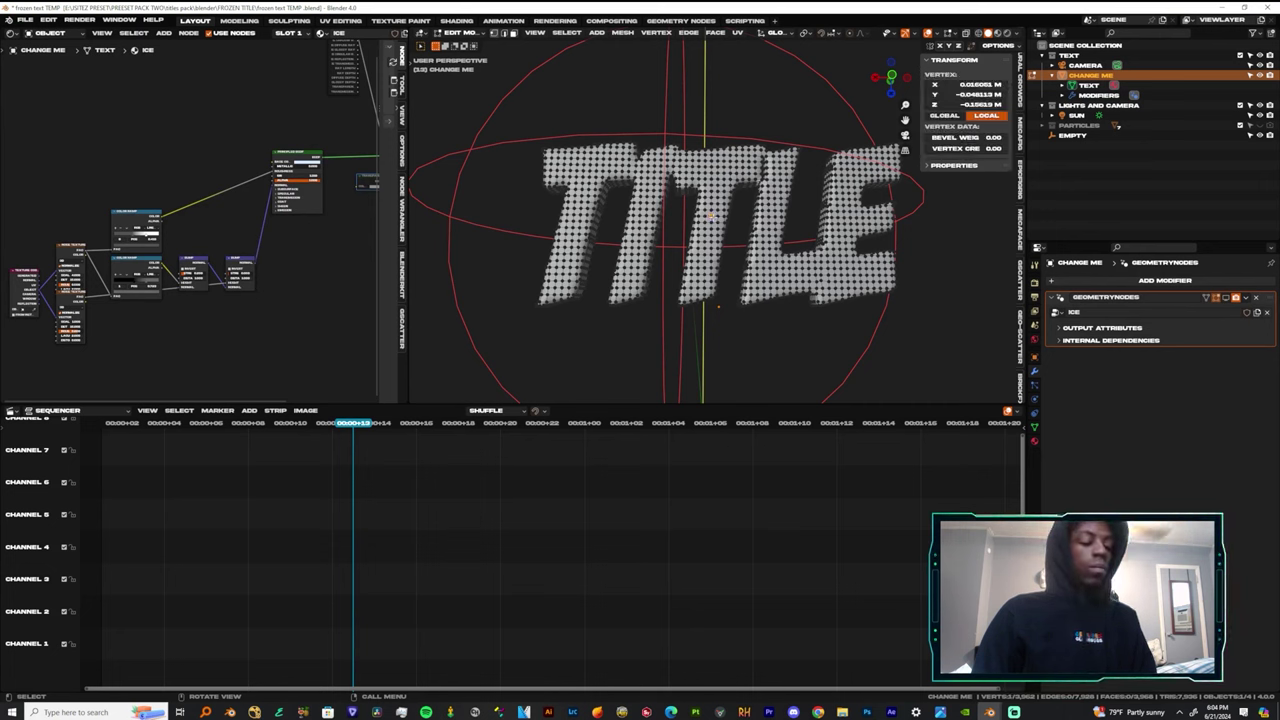
pyautogui.hotkey('shift', 's')
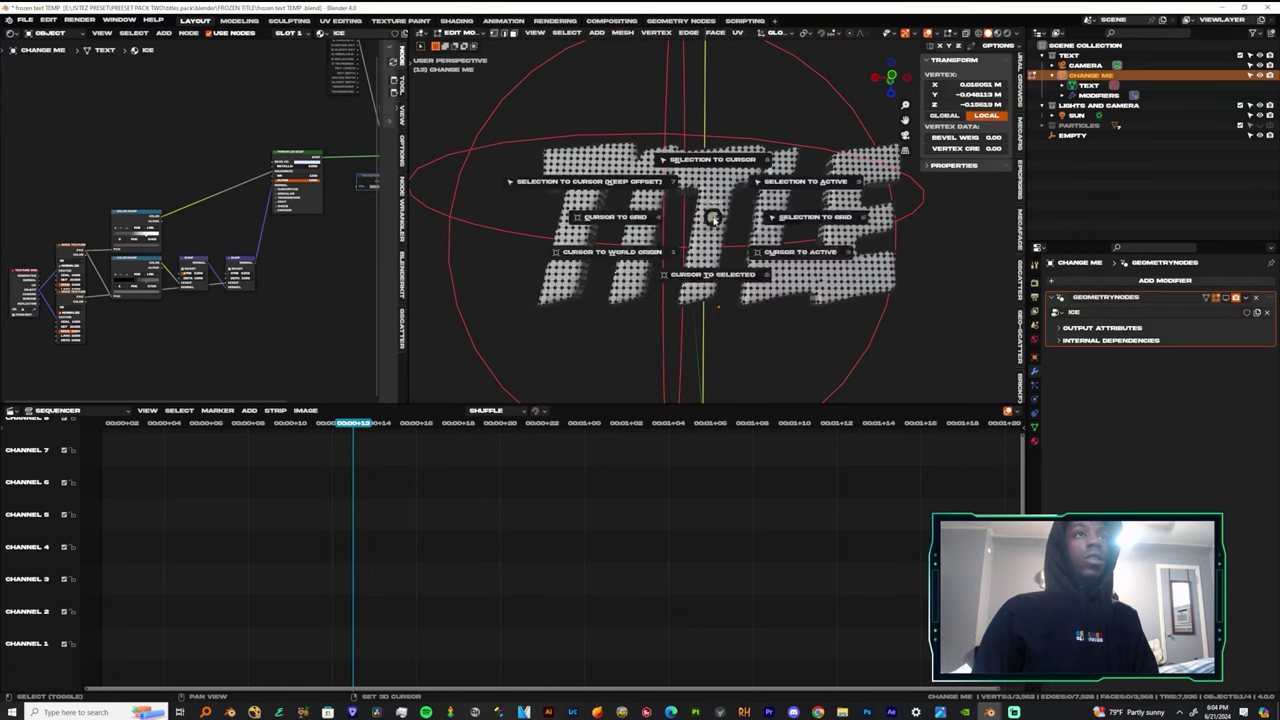
pyautogui.click(713, 276)
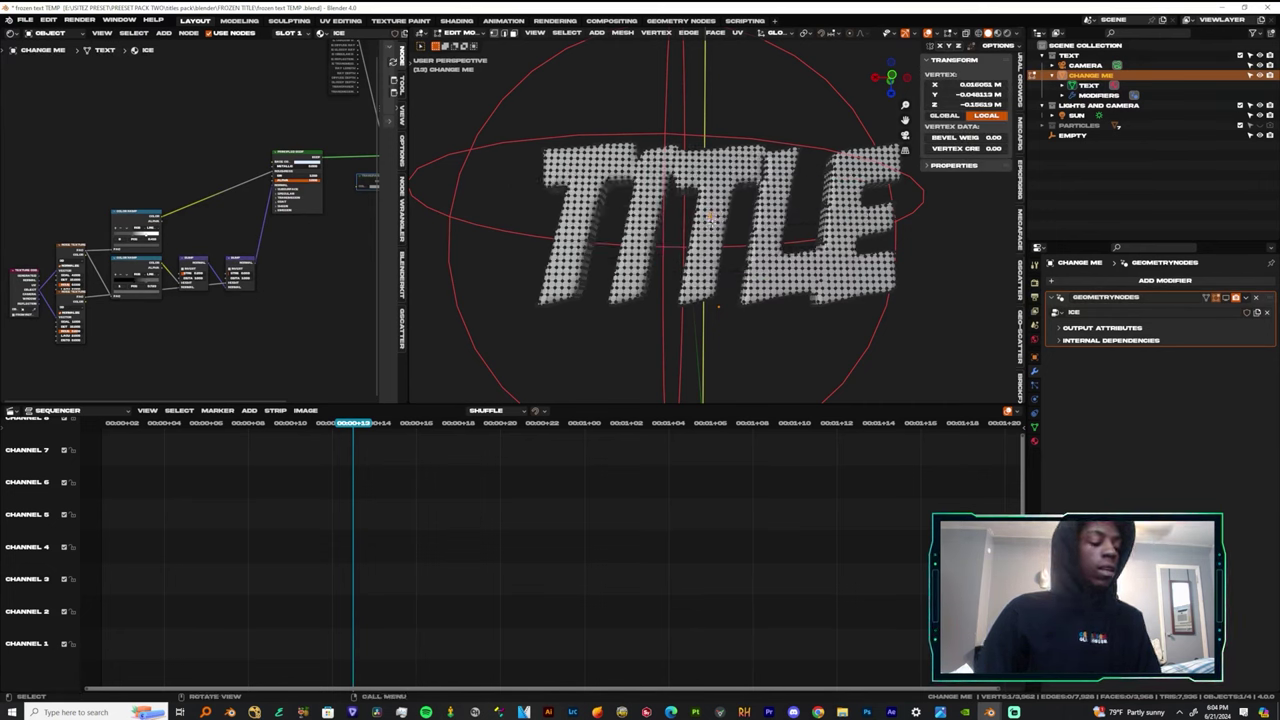
pyautogui.press('Tab')
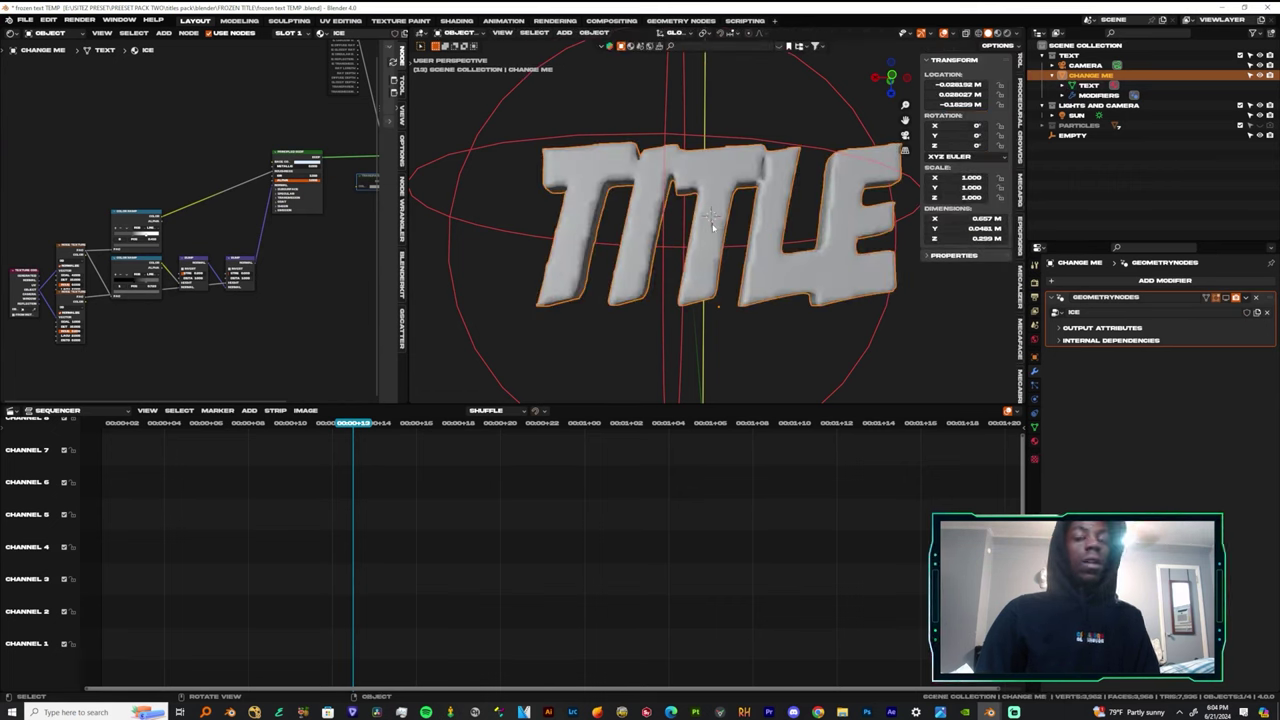
# Add a new text object at the 3D cursor on the TITLE mesh.
pyautogui.moveTo(708, 218); pyautogui.dragTo(692, 228, button='middle')
pyautogui.hotkey('shift', 'a')
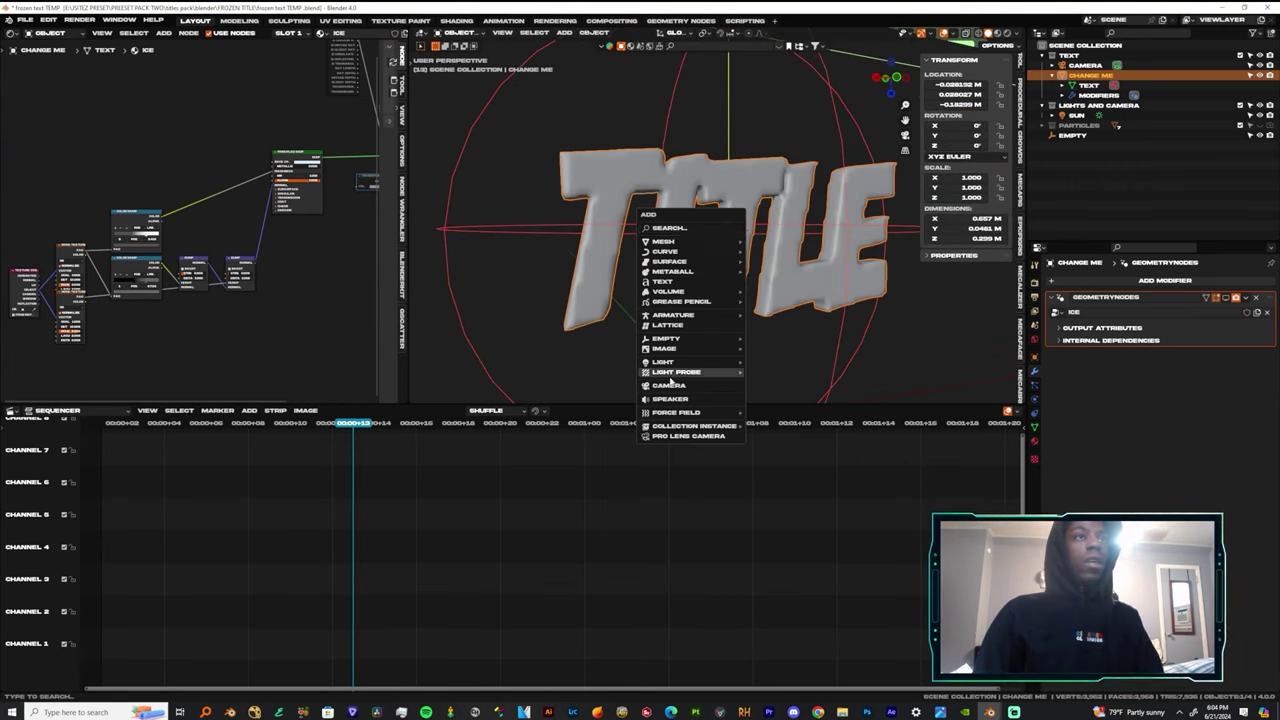
pyautogui.click(663, 282)
pyautogui.moveTo(727, 289); pyautogui.dragTo(737, 257, button='middle')
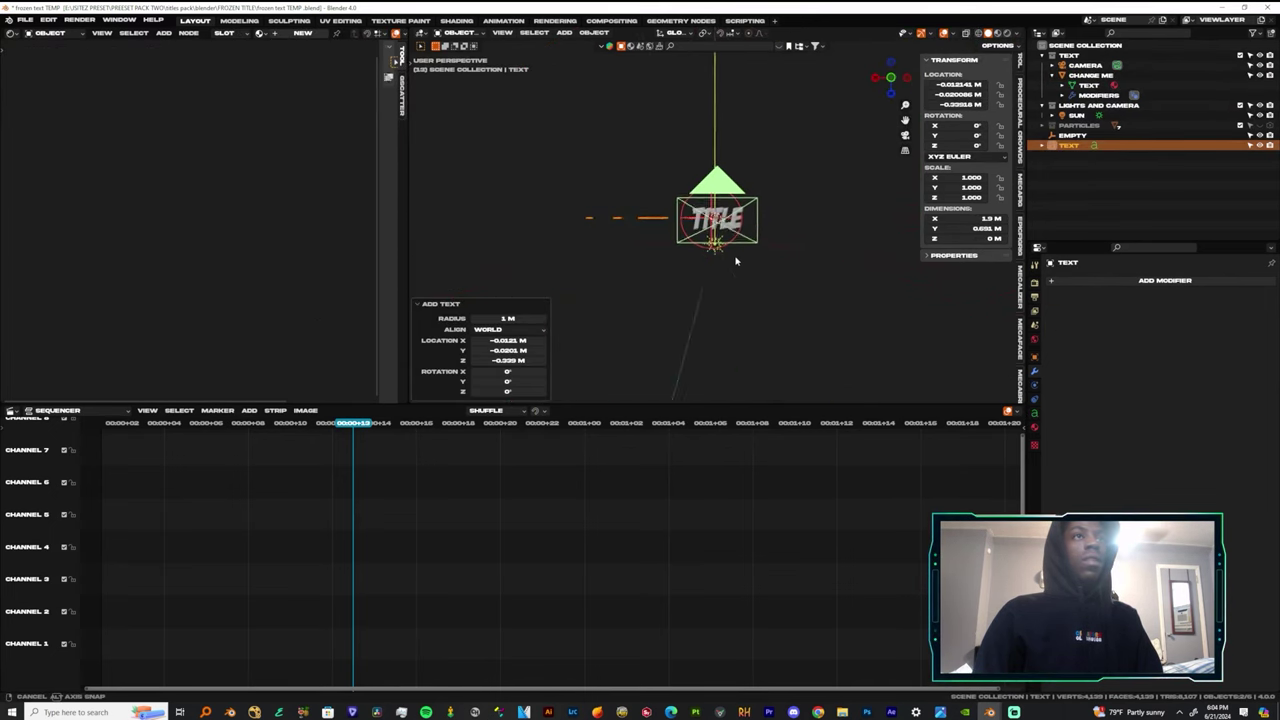
pyautogui.scroll(5, 746, 260)
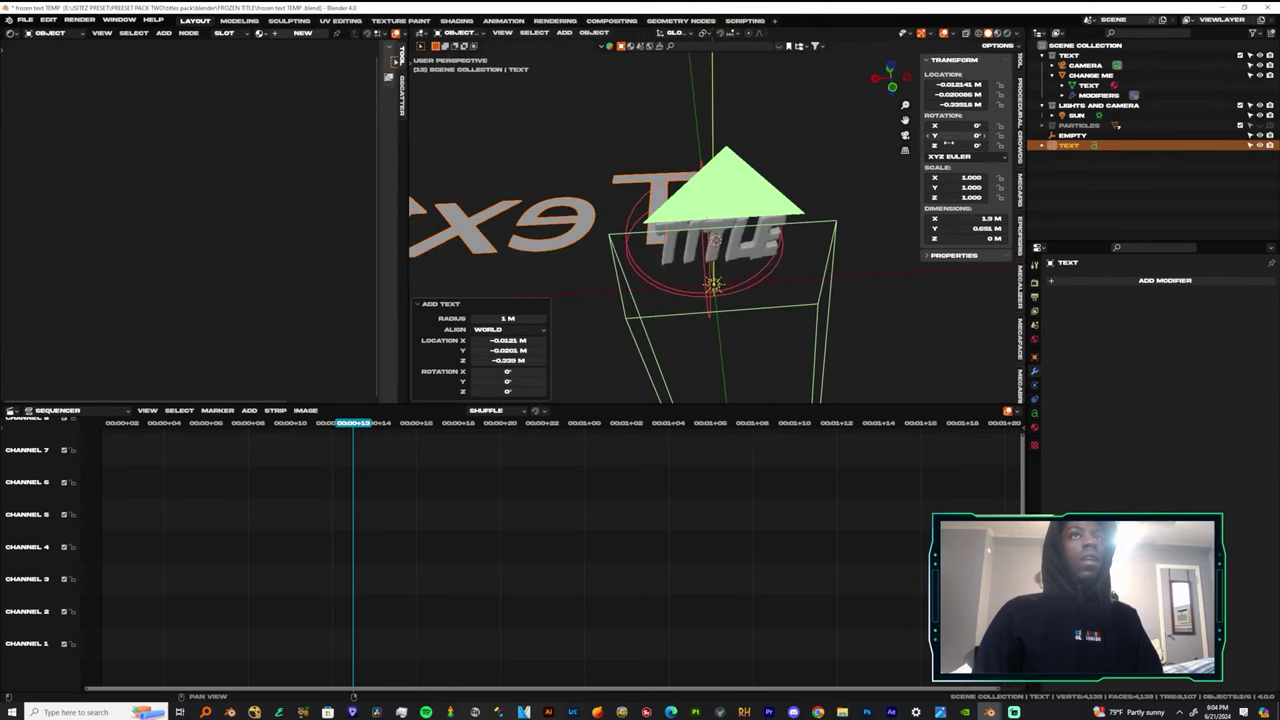
# Rotate the new text object to -90° on X and 180° on Z so it stands upright facing the camera.
pyautogui.click(960, 126)
pyautogui.write('-9')
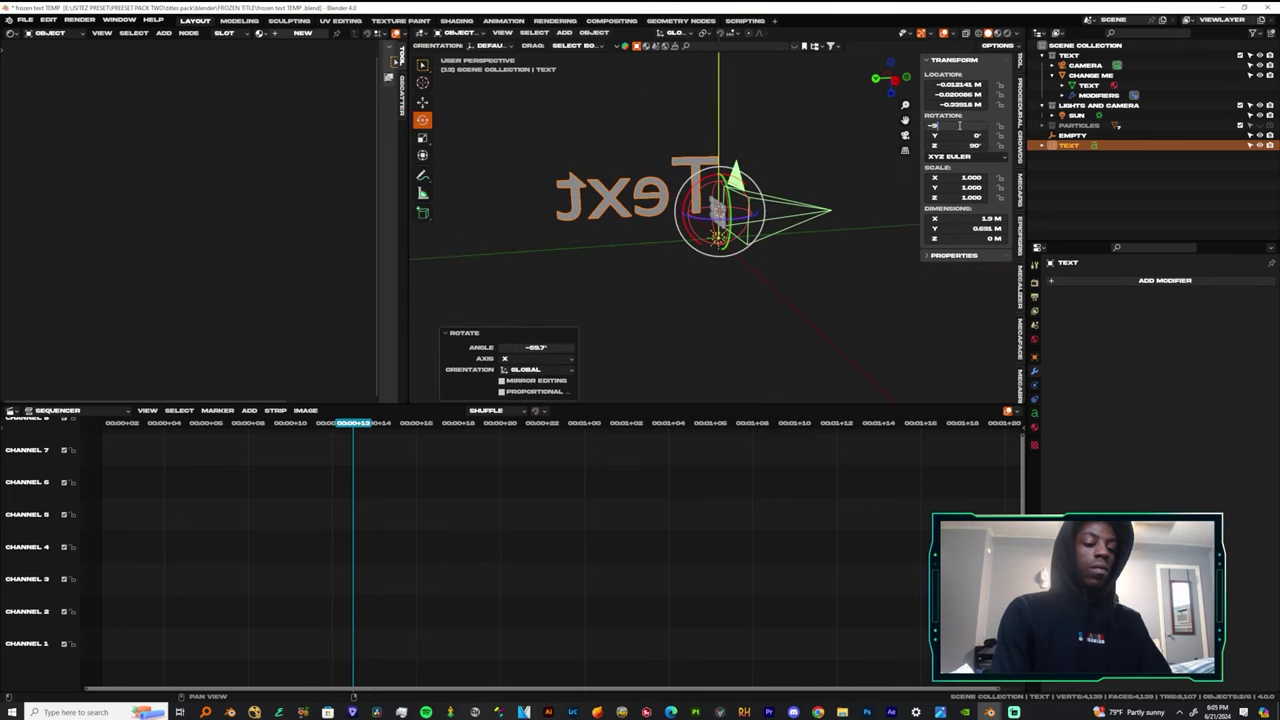
pyautogui.moveTo(976, 134); pyautogui.dragTo(926, 222, button='middle')
pyautogui.moveTo(967, 125); pyautogui.dragTo(969, 125)
pyautogui.hotkey('ctrl', 'z')
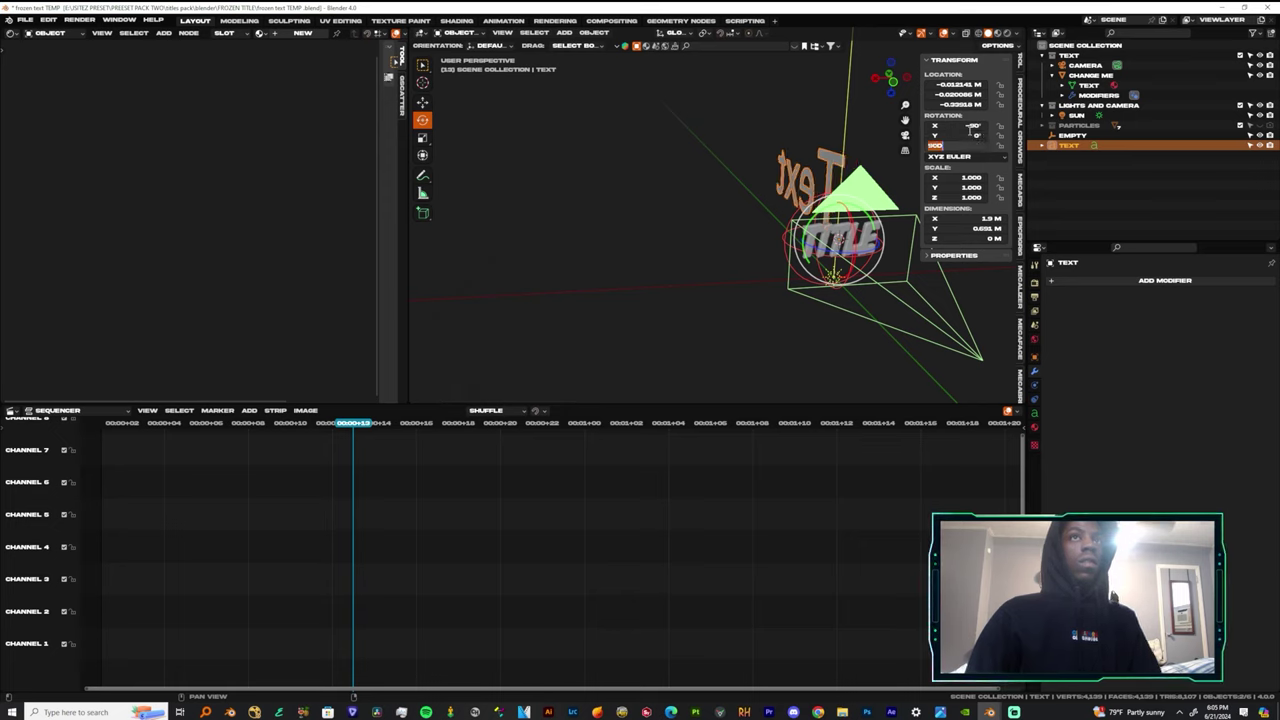
pyautogui.press('Return')
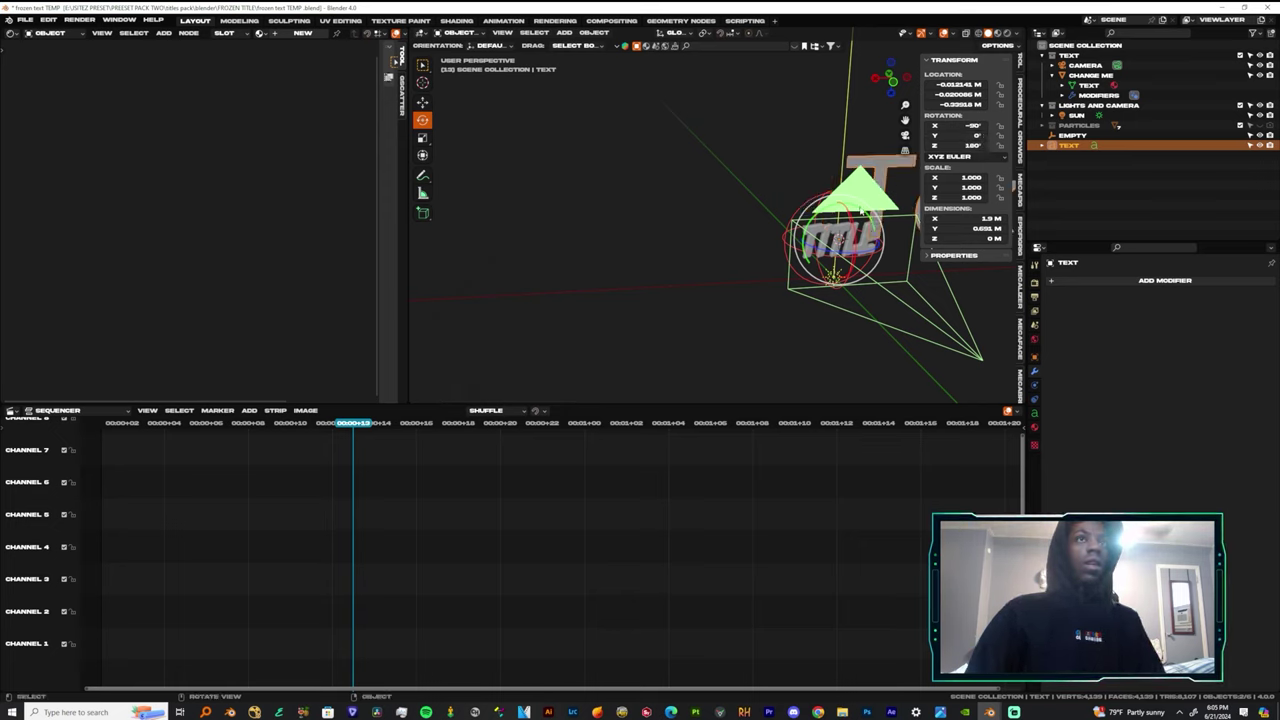
# Move the new text about 0.97 m along X and about 0.2 m up along Z, over the TITLE mesh.
pyautogui.moveTo(868, 228); pyautogui.dragTo(760, 247, button='middle')
pyautogui.press('g')
pyautogui.press('x')
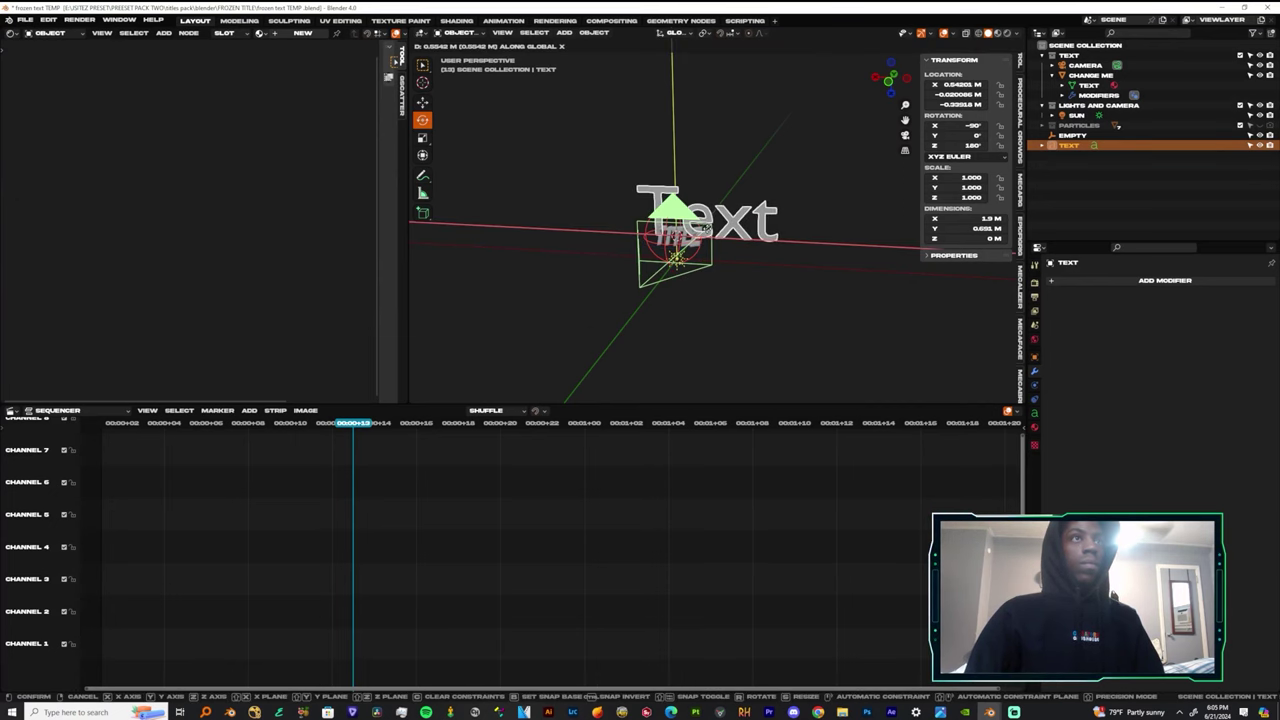
pyautogui.click(683, 226)
pyautogui.press('g')
pyautogui.press('z')
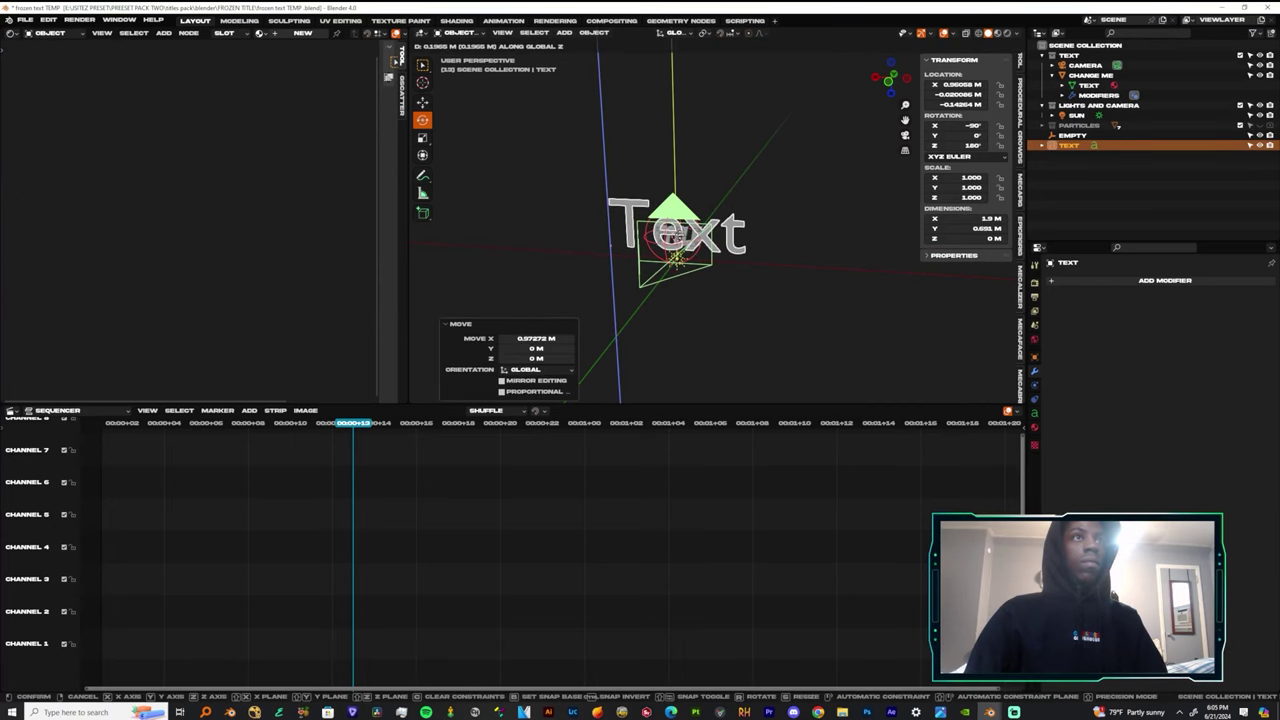
pyautogui.press('Return')
# Enter Edit Mode on the new text object and save the scene as test.blend in the FROZEN TITLE folder.
pyautogui.scroll(4, 704, 245)
pyautogui.moveTo(704, 245); pyautogui.dragTo(586, 254, button='middle')
pyautogui.press('Tab')
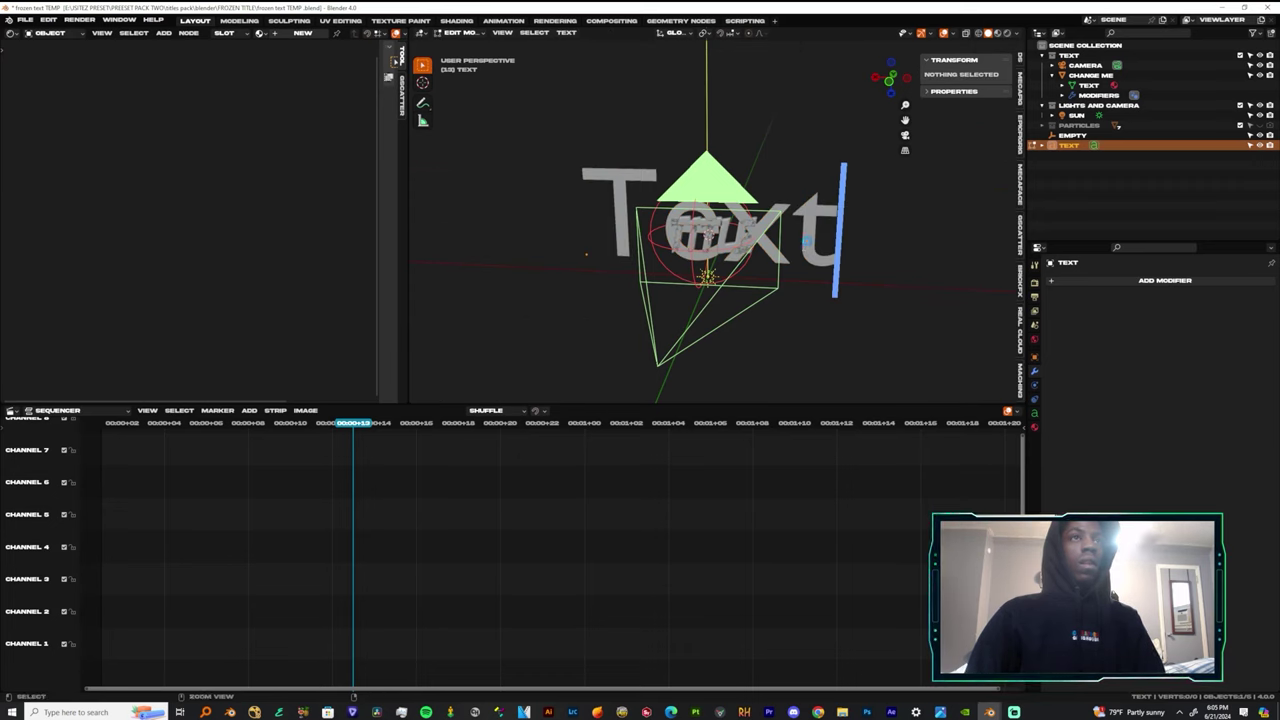
pyautogui.hotkey('ctrl', 'a')
pyautogui.hotkey('ctrl', 's')
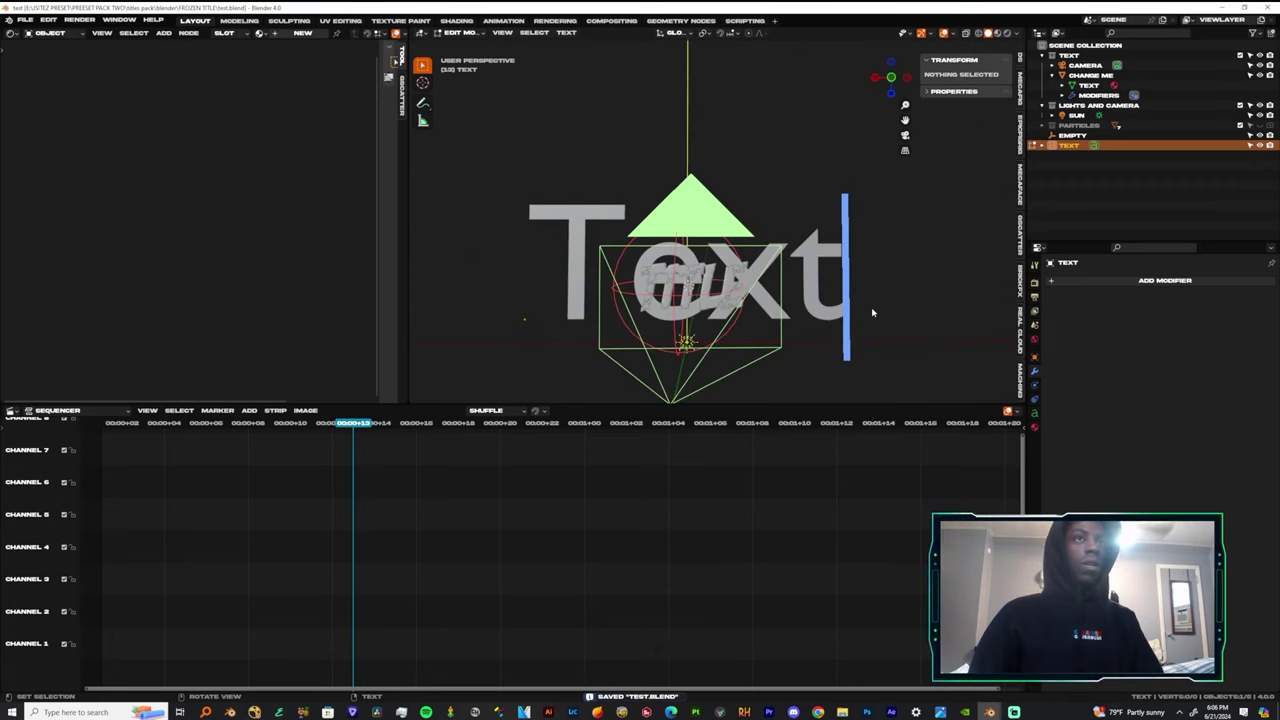
# Load ArchivoNarrow-Bold.ttf as the text's regular font and set its horizontal alignment to Center.
pyautogui.press('Tab')
pyautogui.press('Tab')
pyautogui.click(1035, 413)
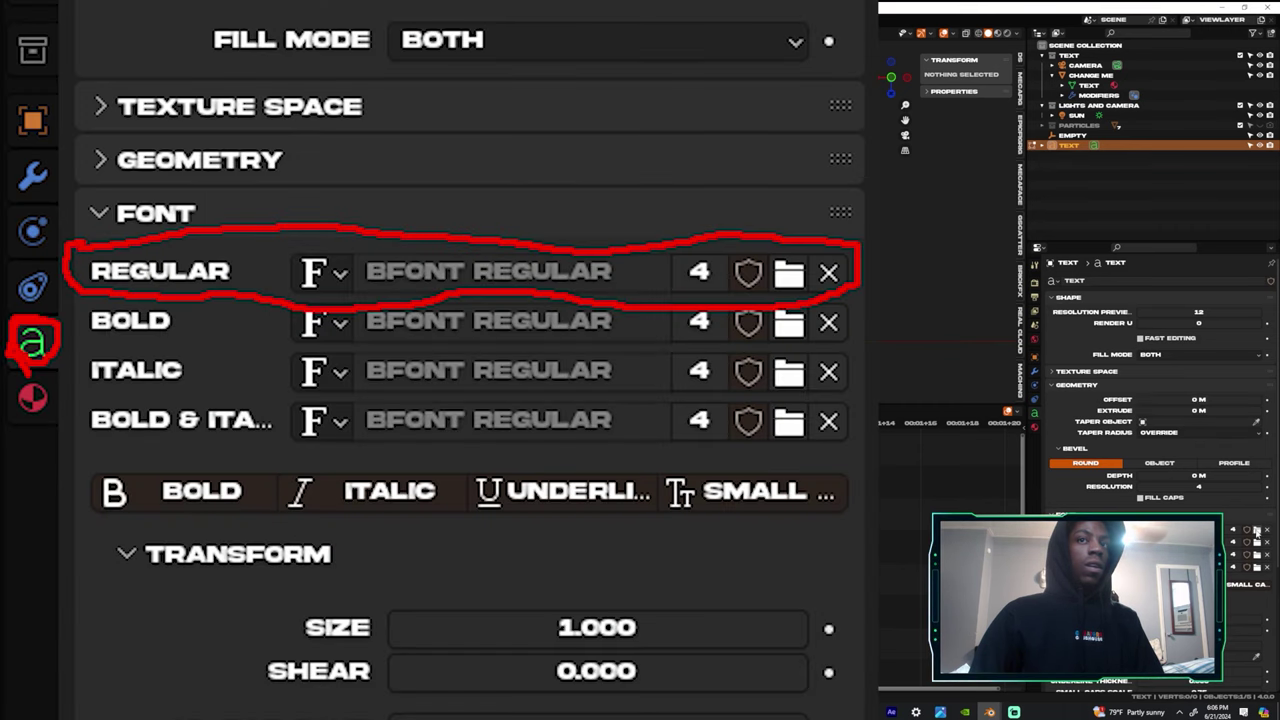
pyautogui.click(1256, 530)
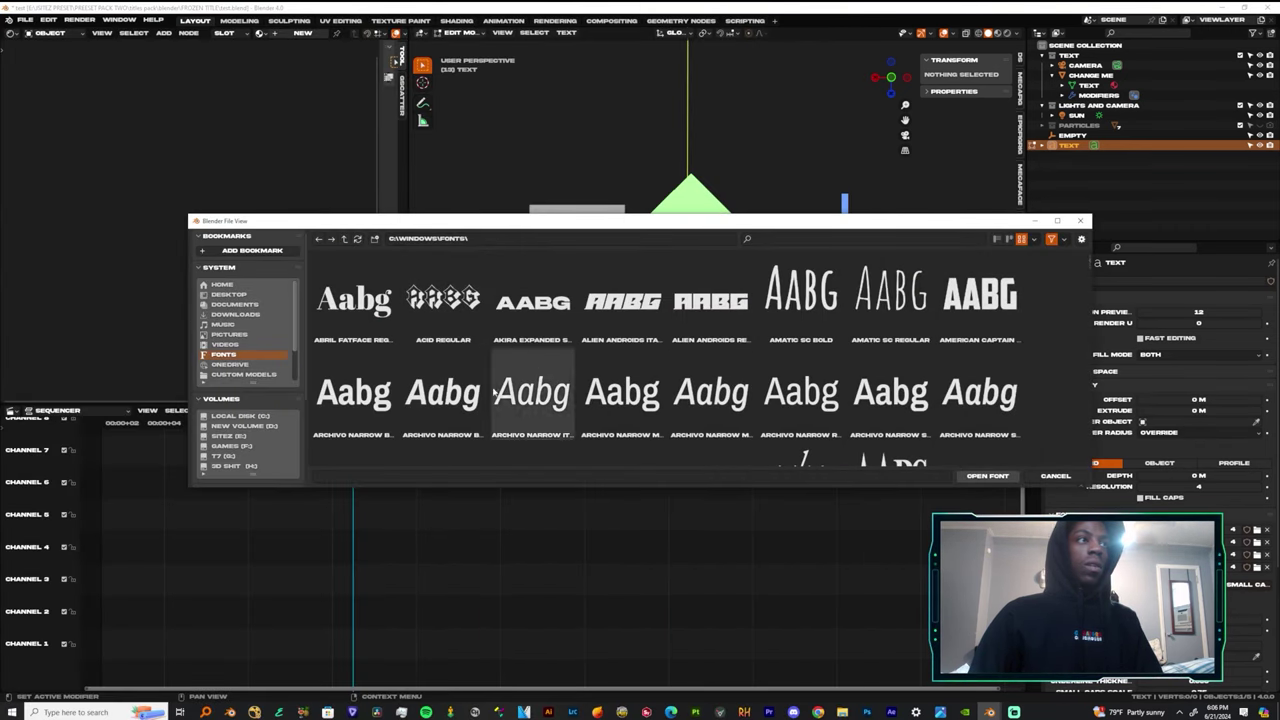
pyautogui.click(341, 401)
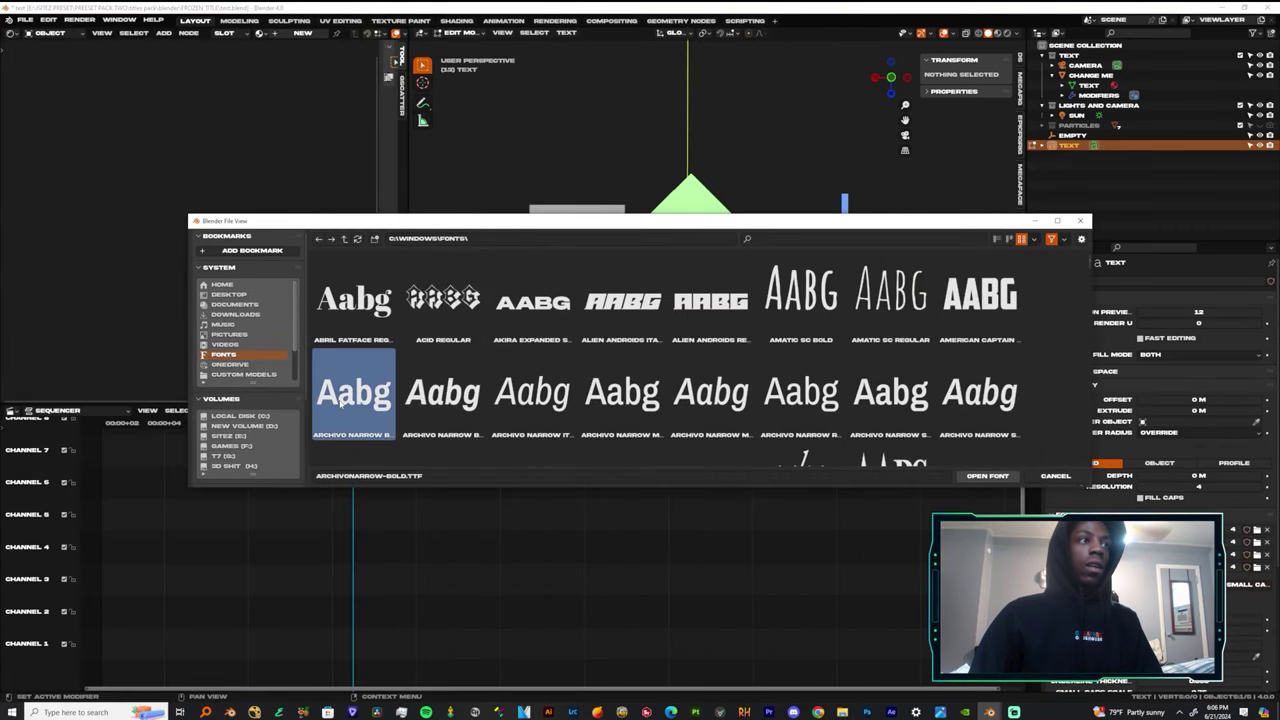
pyautogui.click(987, 477)
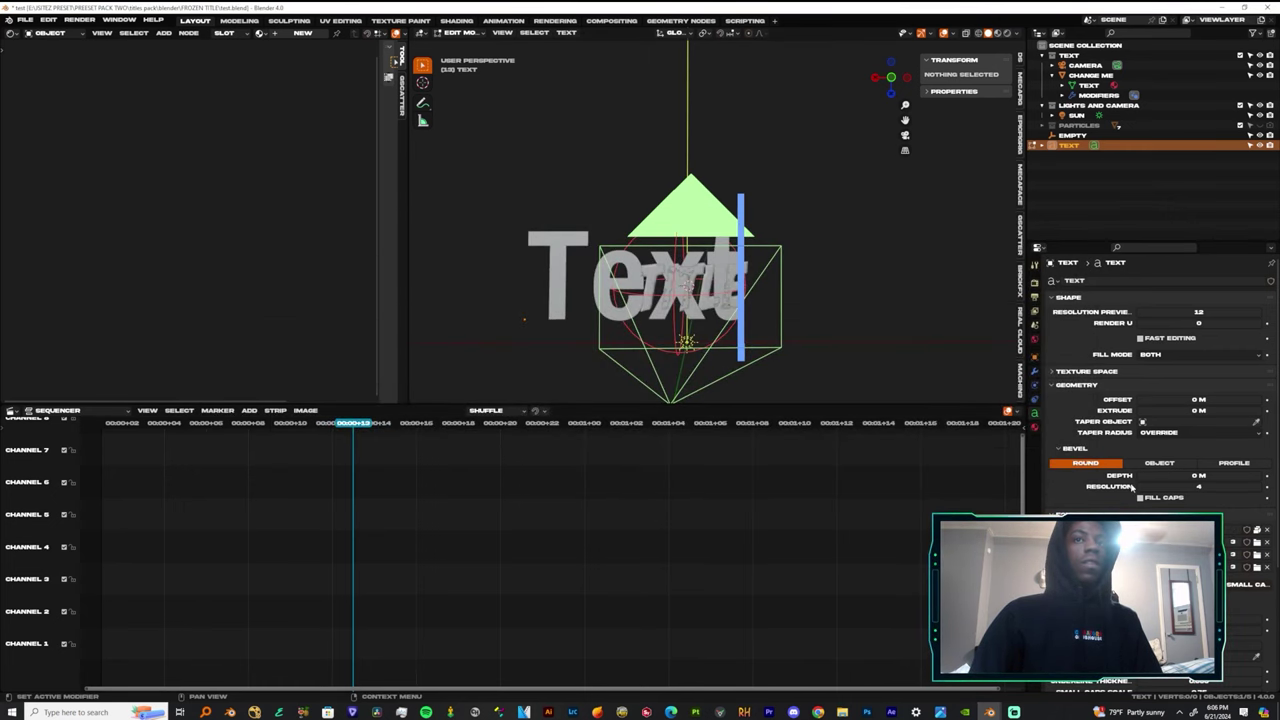
pyautogui.scroll(-5, 1190, 485)
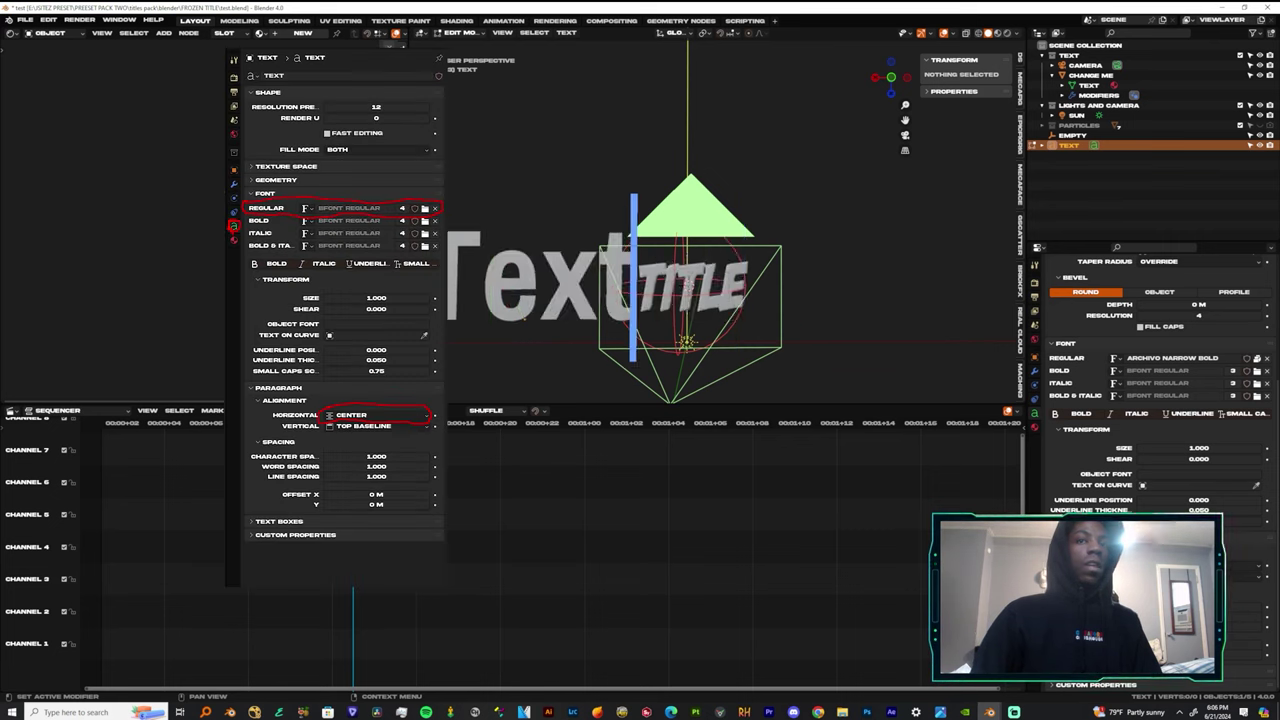
# In Object Mode, position the text over the TITLE mesh, scale it to about 0.72 m wide and apply its scale.
pyautogui.press('Tab')
pyautogui.moveTo(545, 318); pyautogui.dragTo(540, 330, button='middle')
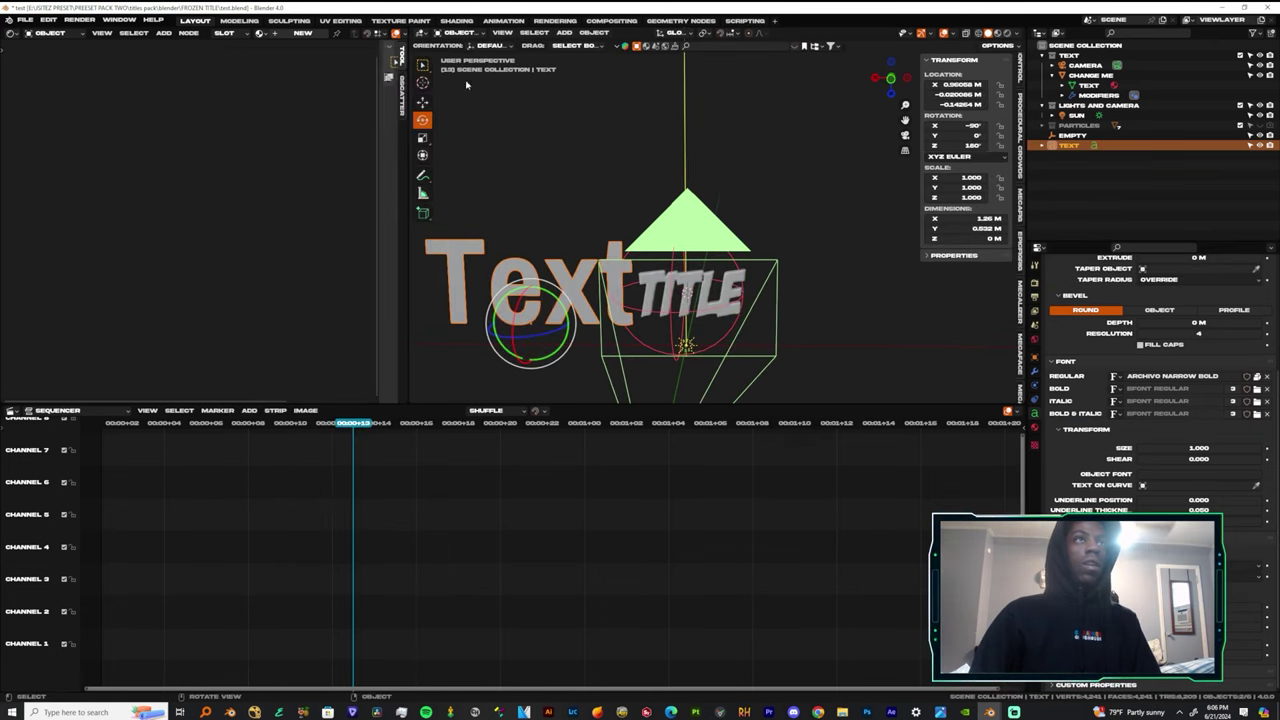
pyautogui.click(422, 102)
pyautogui.moveTo(494, 326); pyautogui.dragTo(645, 333)
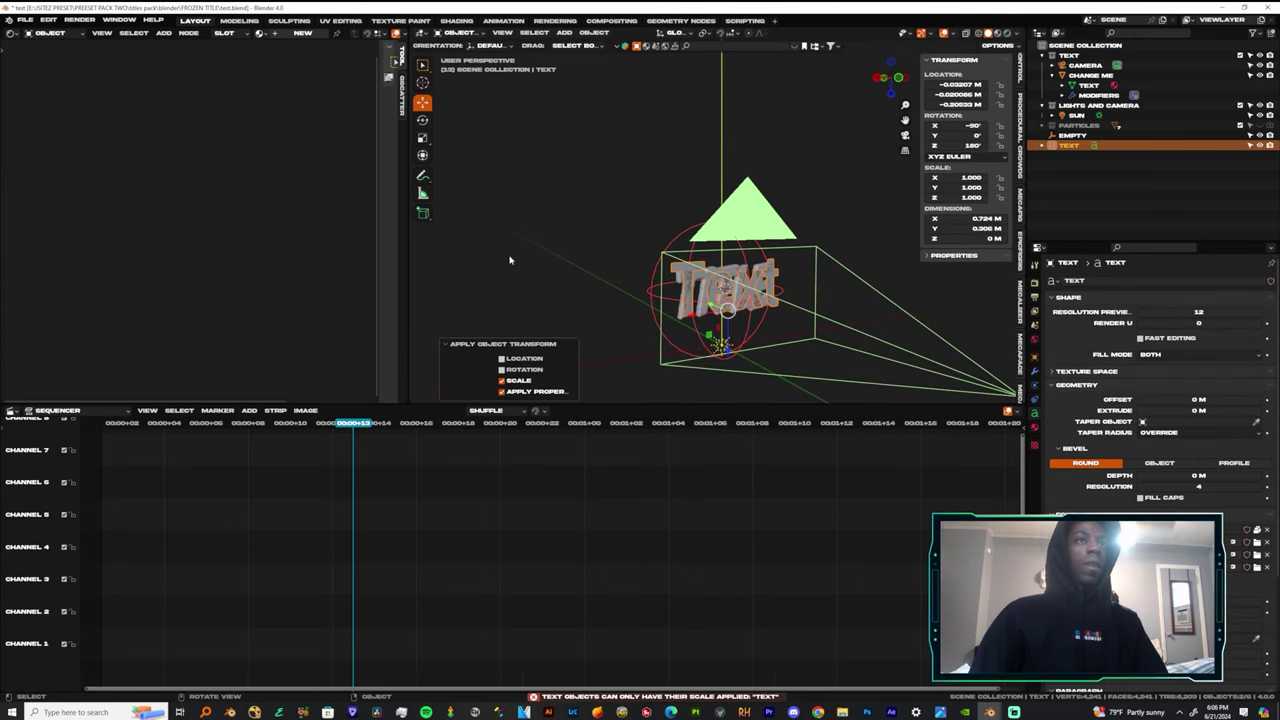
# Reselect the new text object and convert it to a mesh.
pyautogui.click(509, 260)
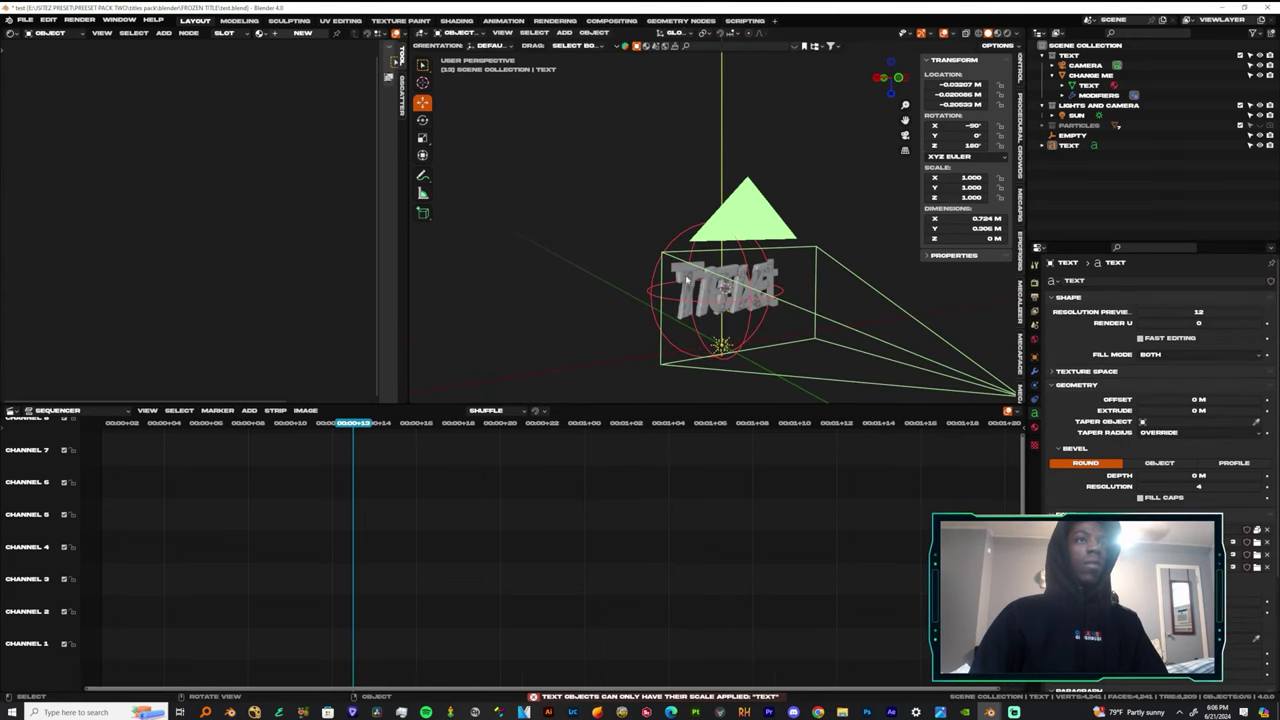
pyautogui.click(689, 266)
pyautogui.rightClick(689, 266)
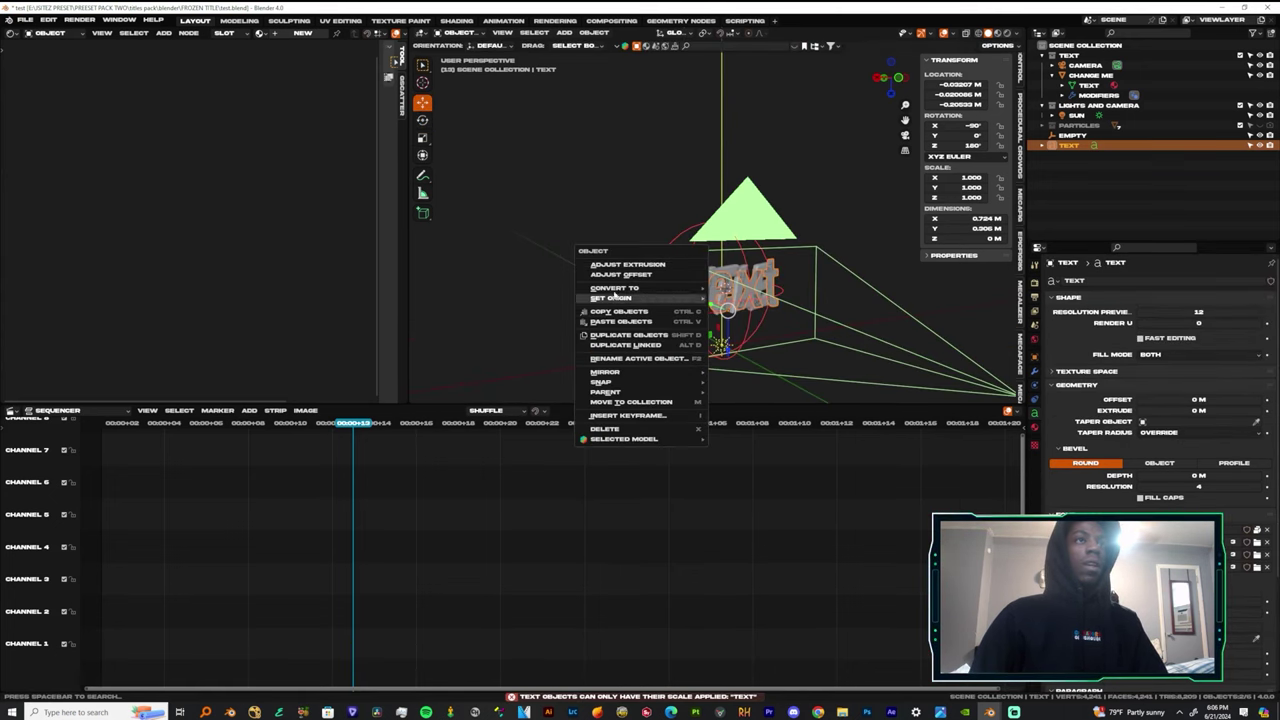
pyautogui.moveTo(625, 291)
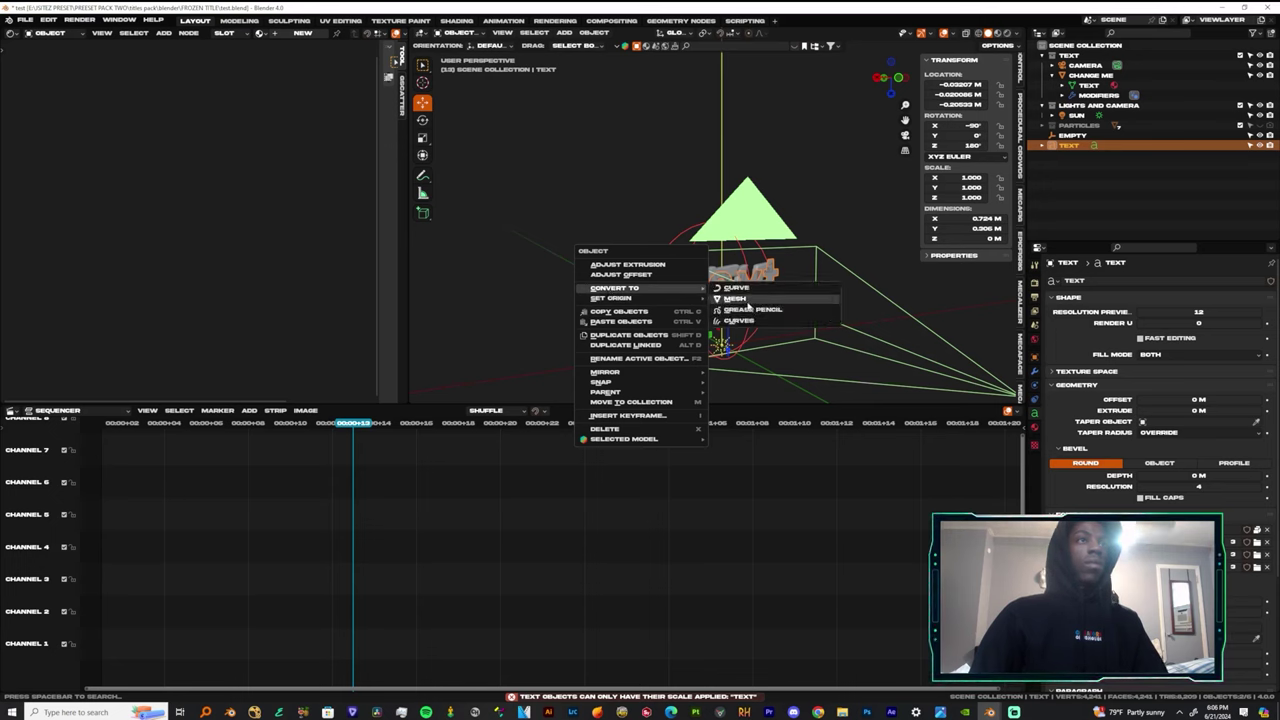
pyautogui.click(736, 298)
pyautogui.moveTo(760, 310); pyautogui.dragTo(762, 350, button='middle')
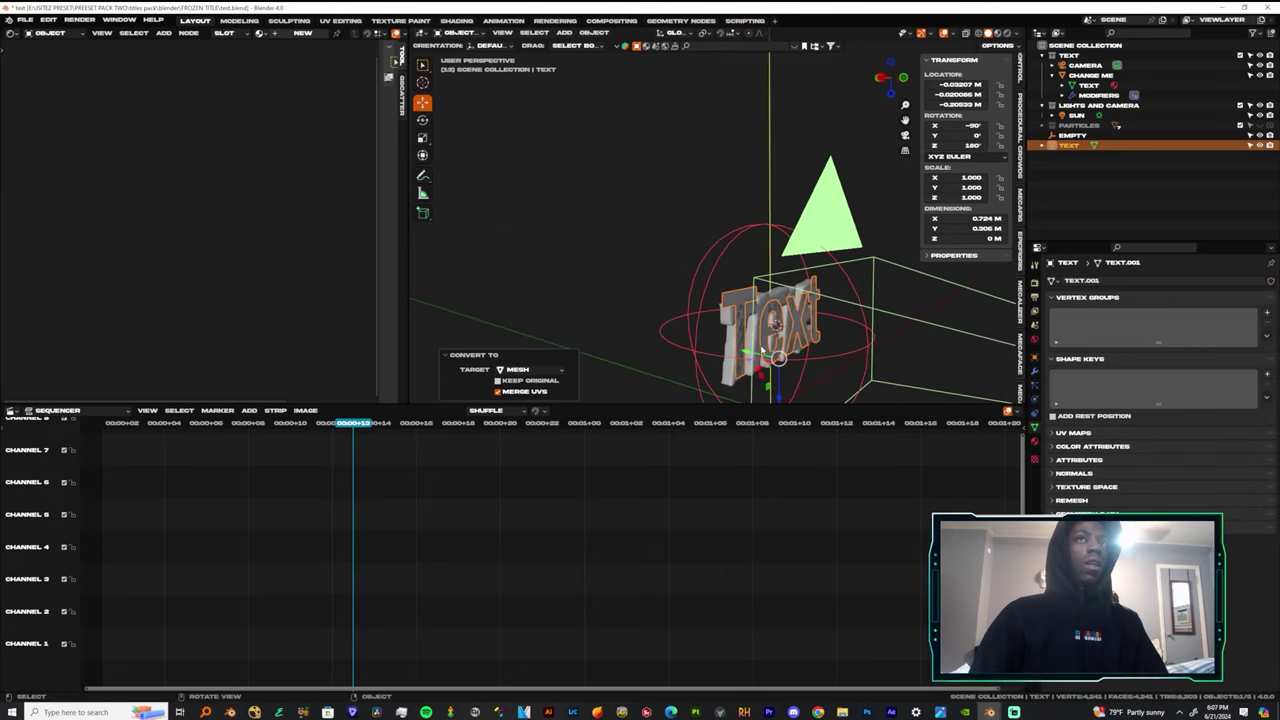
# Apply all transforms to the converted text mesh.
pyautogui.click(743, 294)
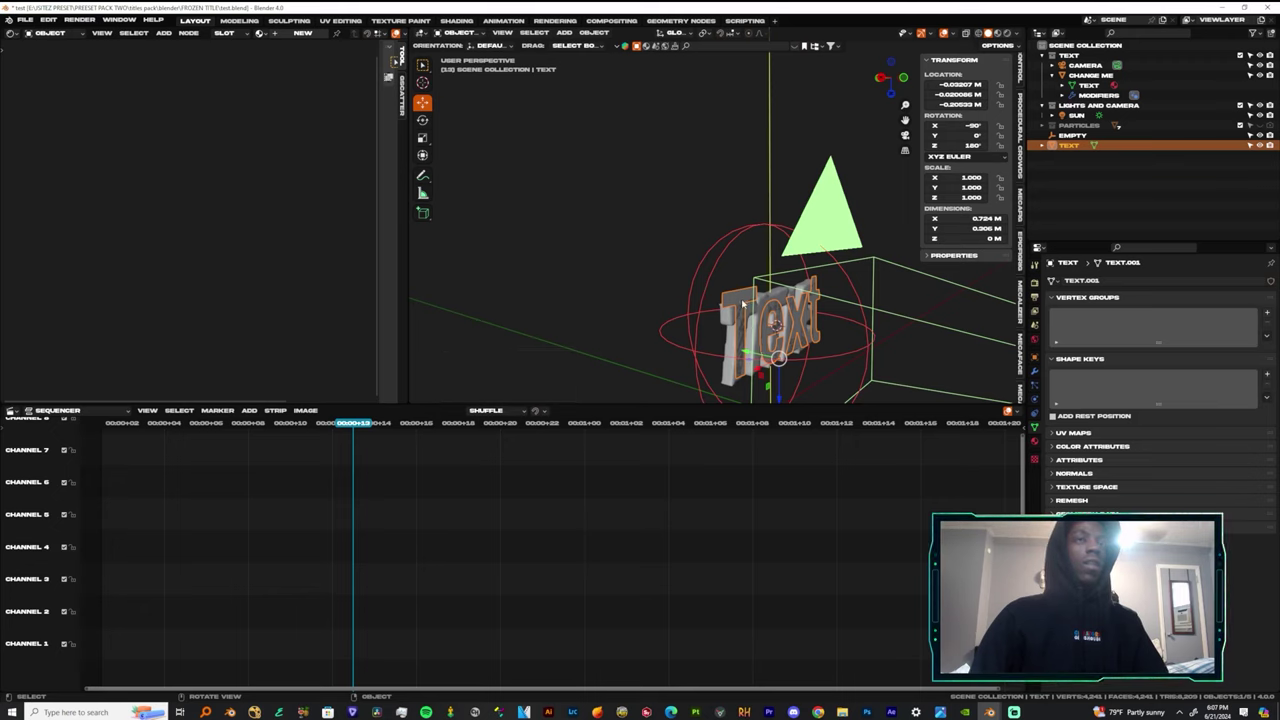
pyautogui.hotkey('ctrl', 'a')
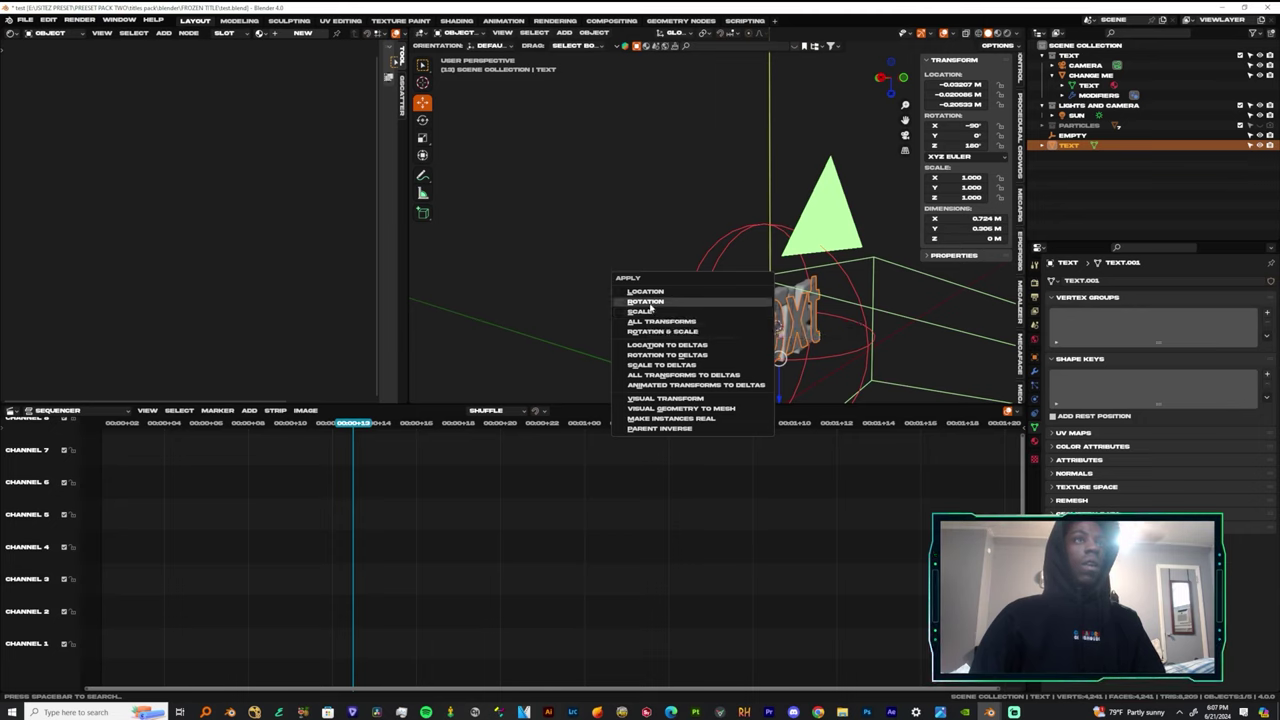
pyautogui.click(660, 321)
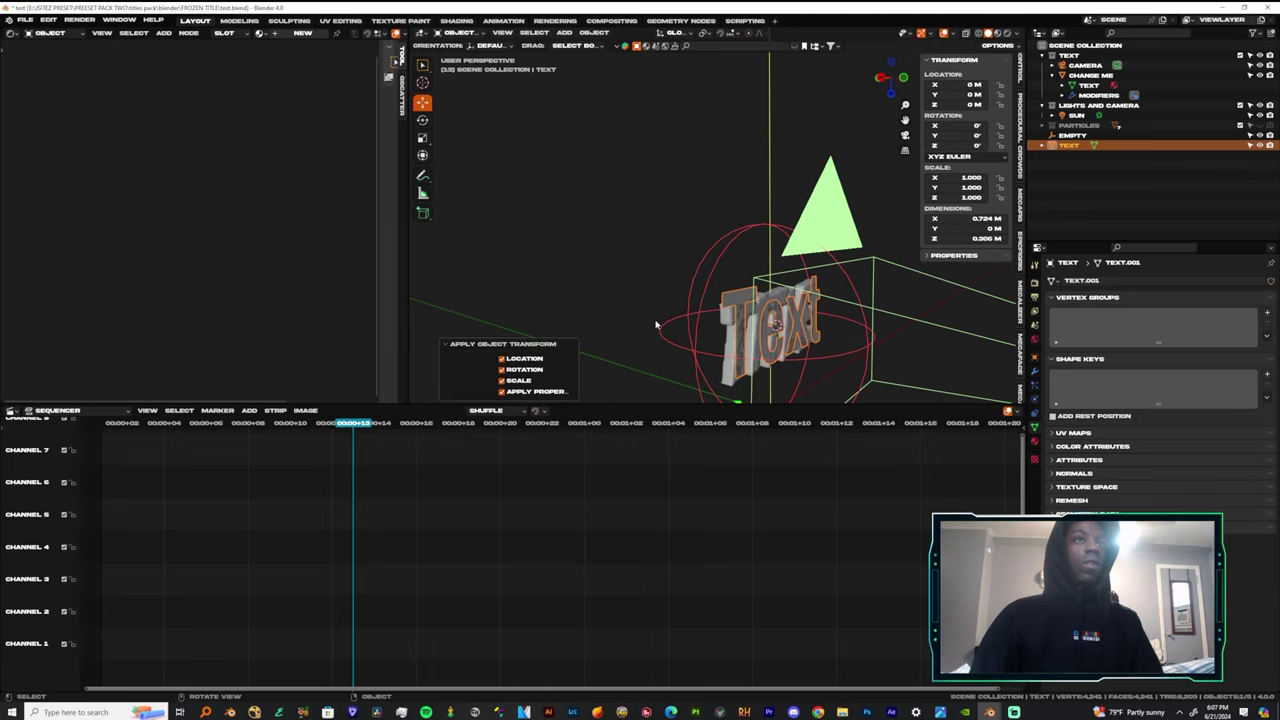
# Enter Edit Mode on the text mesh and exclude the TEXT collection from the view layer to isolate the new text.
pyautogui.moveTo(755, 316); pyautogui.dragTo(640, 320, button='middle')
pyautogui.scroll(-3, 640, 320)
pyautogui.moveTo(800, 320); pyautogui.dragTo(678, 296, button='middle')
pyautogui.press('Tab')
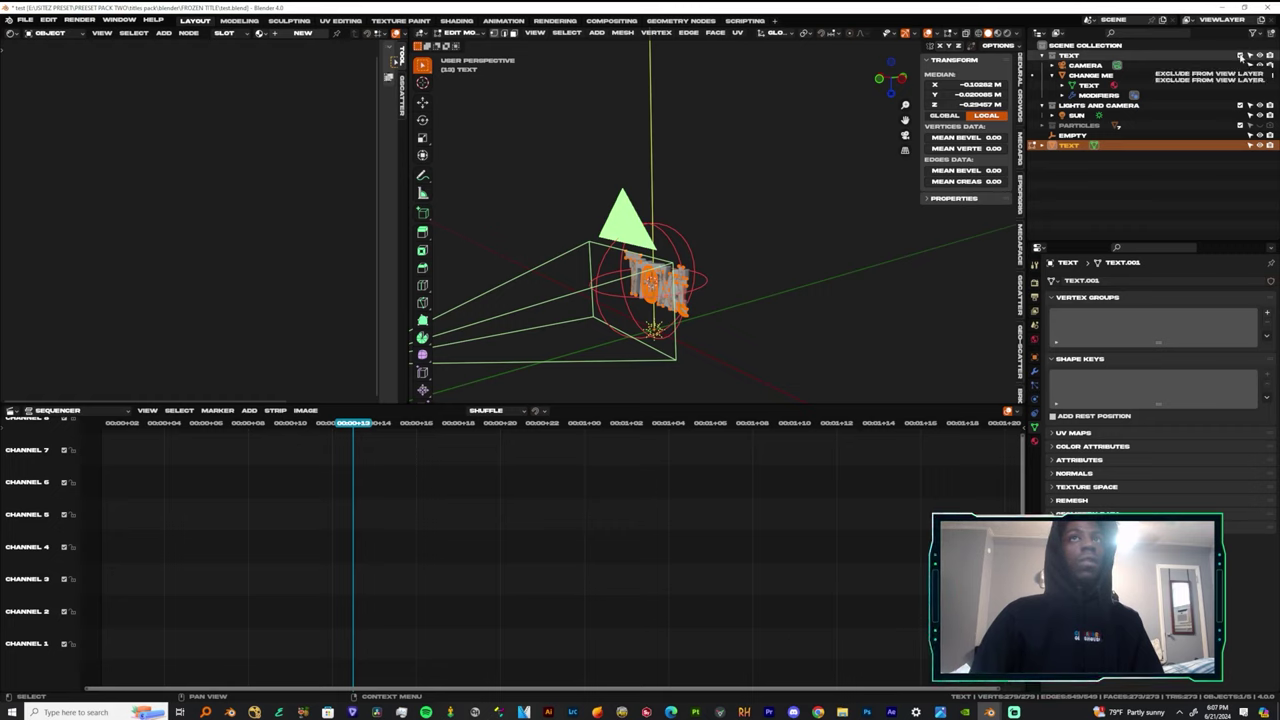
pyautogui.click(1240, 57)
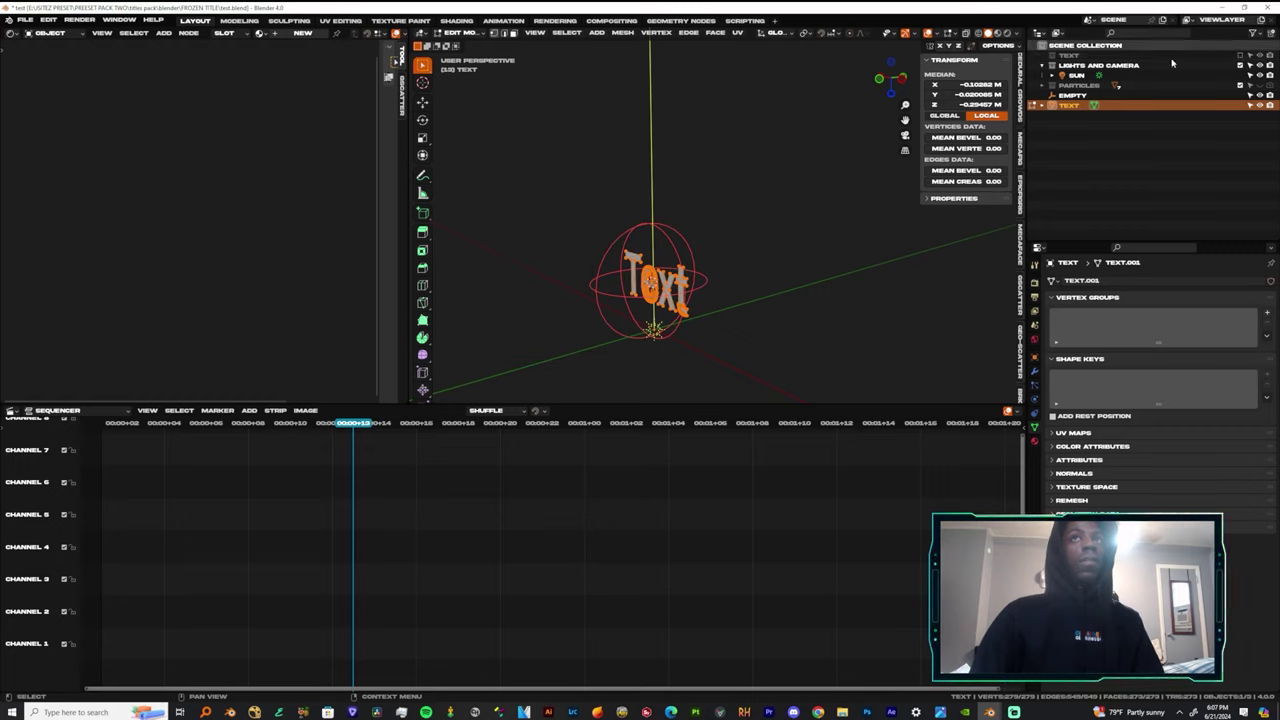
pyautogui.click(1240, 56)
pyautogui.click(1240, 56)
pyautogui.click(1240, 56)
pyautogui.click(1240, 56)
pyautogui.click(1240, 56)
pyautogui.click(1240, 56)
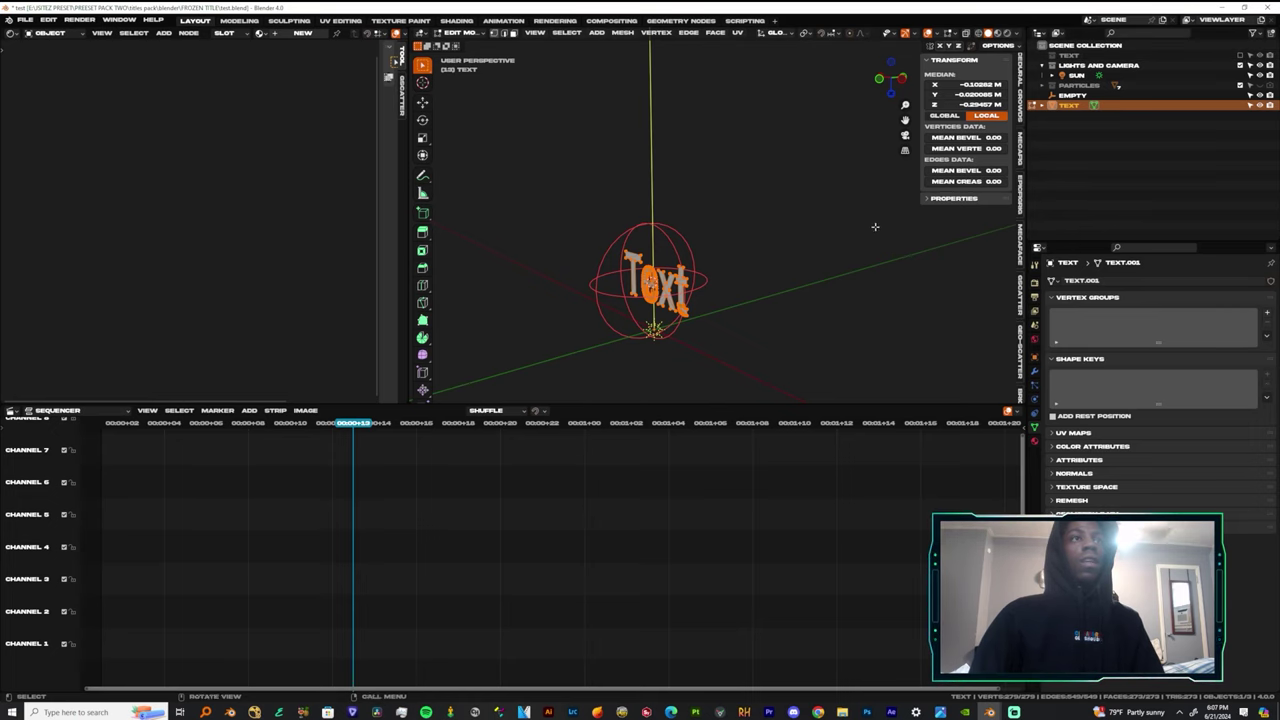
# Select all of the text mesh's geometry, extrude it about 0.054 m deep along Y and return to Object Mode.
pyautogui.moveTo(875, 226); pyautogui.dragTo(718, 270, button='middle')
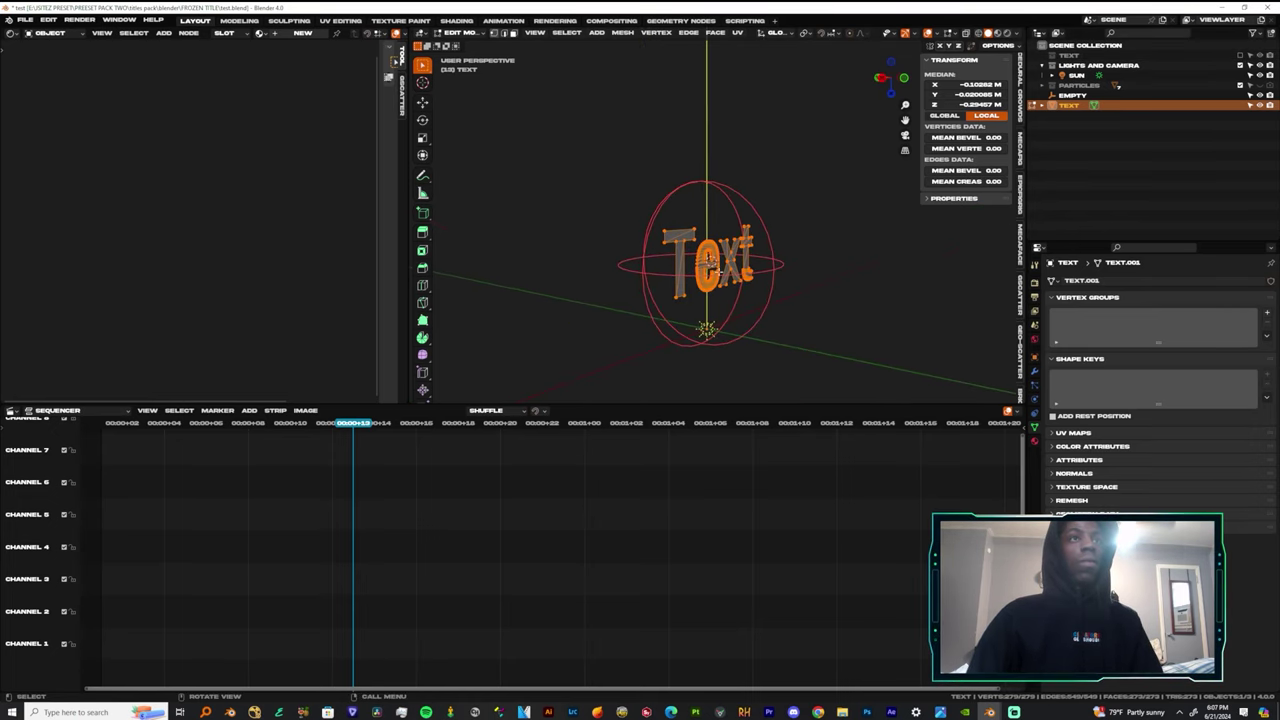
pyautogui.click(691, 225)
pyautogui.click(688, 234)
pyautogui.press('a')
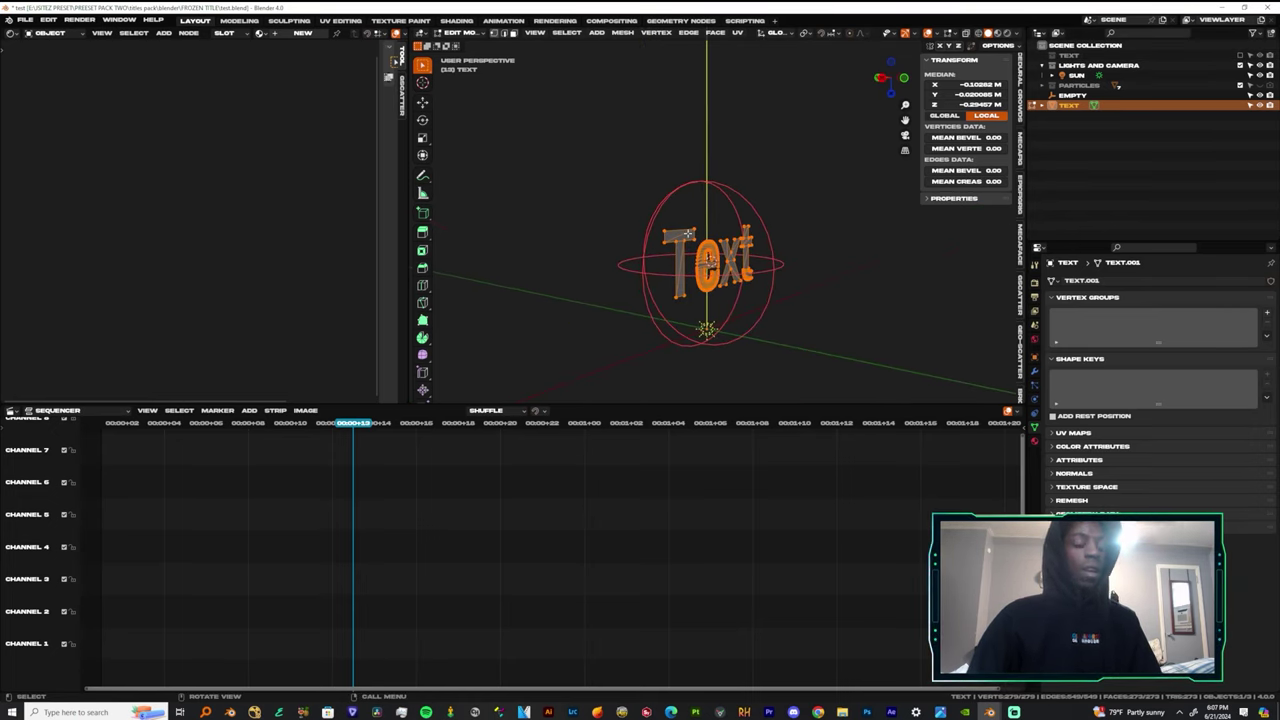
pyautogui.press('e')
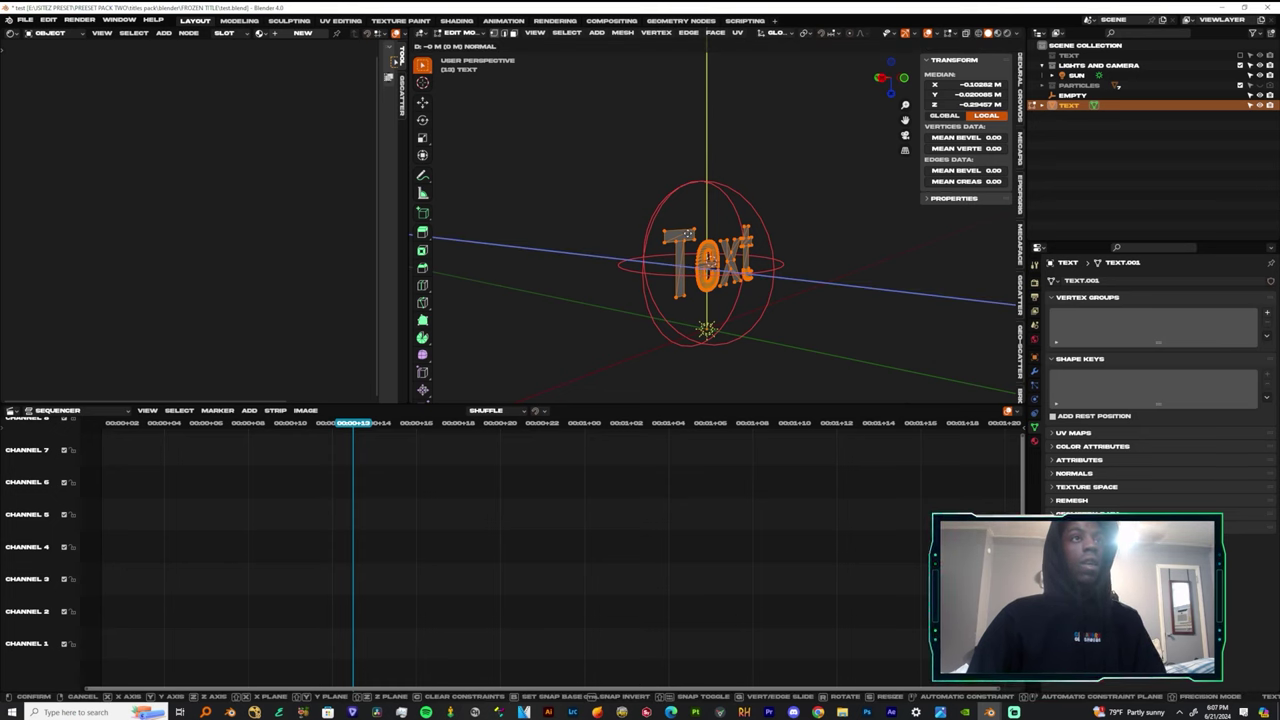
pyautogui.press('z')
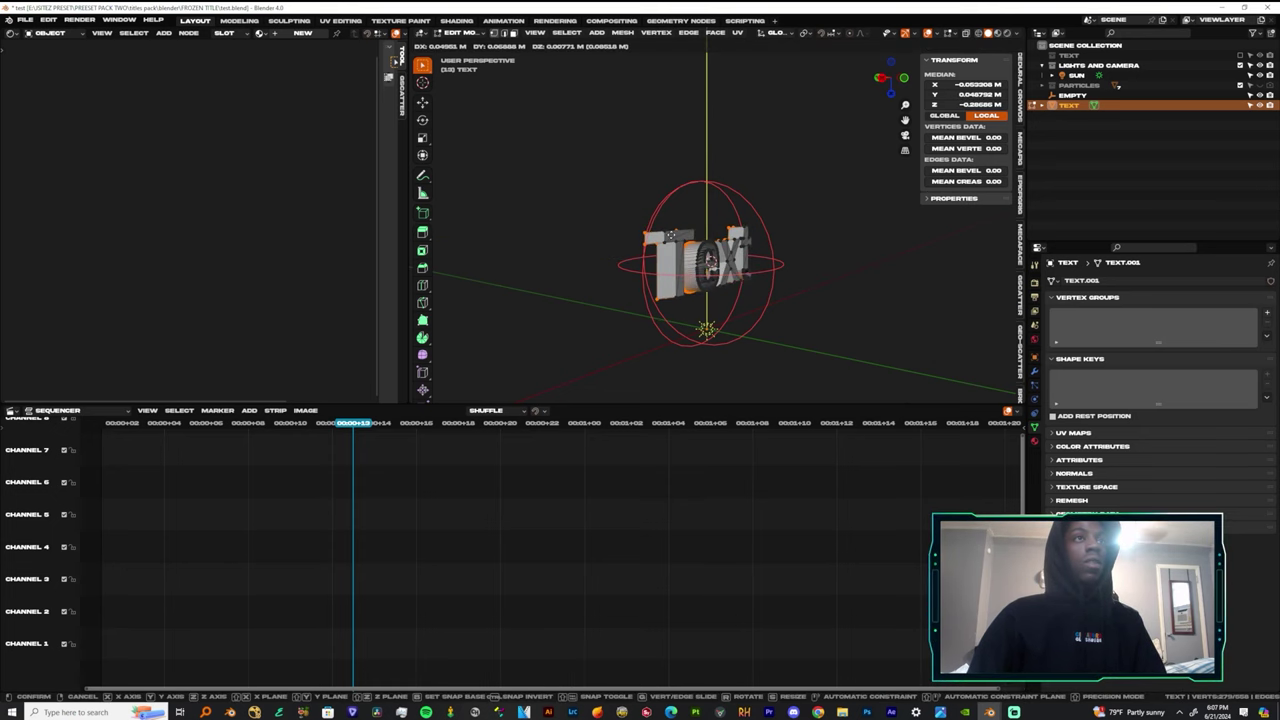
pyautogui.rightClick(671, 235)
pyautogui.moveTo(671, 235); pyautogui.dragTo(565, 250, button='middle')
pyautogui.scroll(3, 565, 250)
pyautogui.moveTo(465, 280); pyautogui.dragTo(677, 302, button='middle')
pyautogui.press('Tab')
pyautogui.scroll(3, 789, 326)
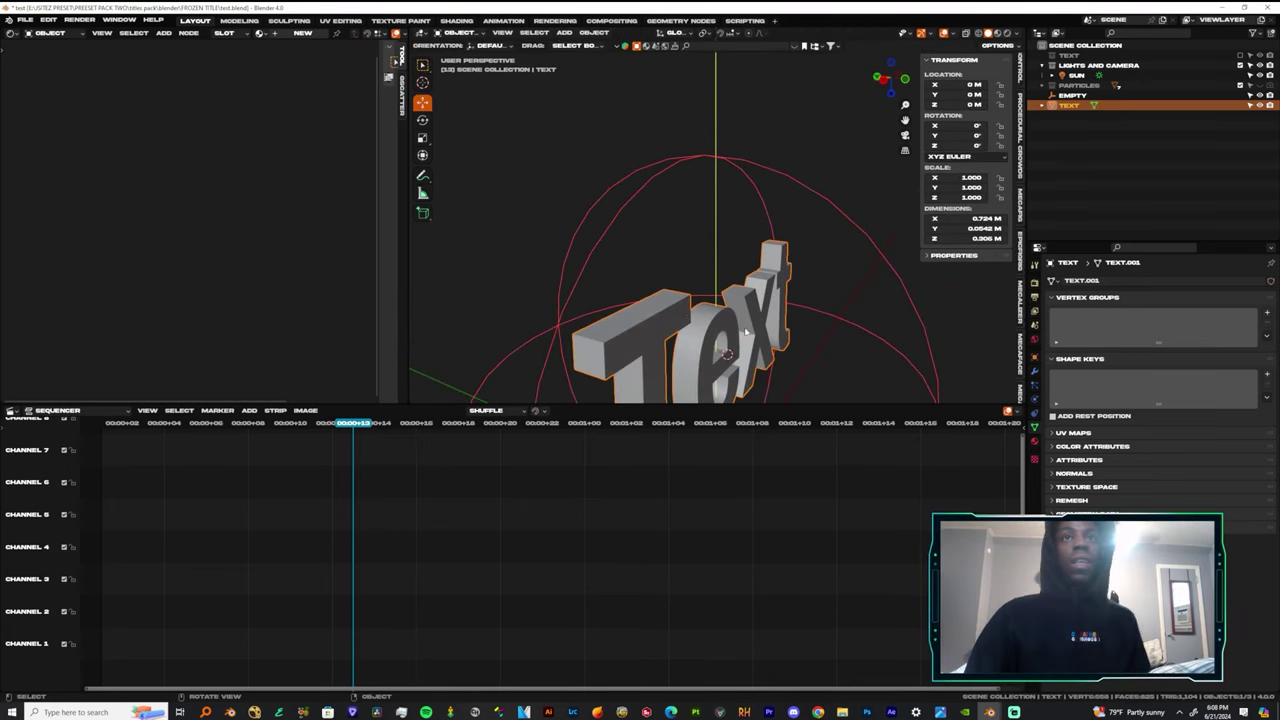
# Add a Remesh modifier to the extruded text mesh and set its mode to Smooth.
pyautogui.scroll(-3, 745, 332)
pyautogui.moveTo(745, 332); pyautogui.dragTo(832, 355, button='middle')
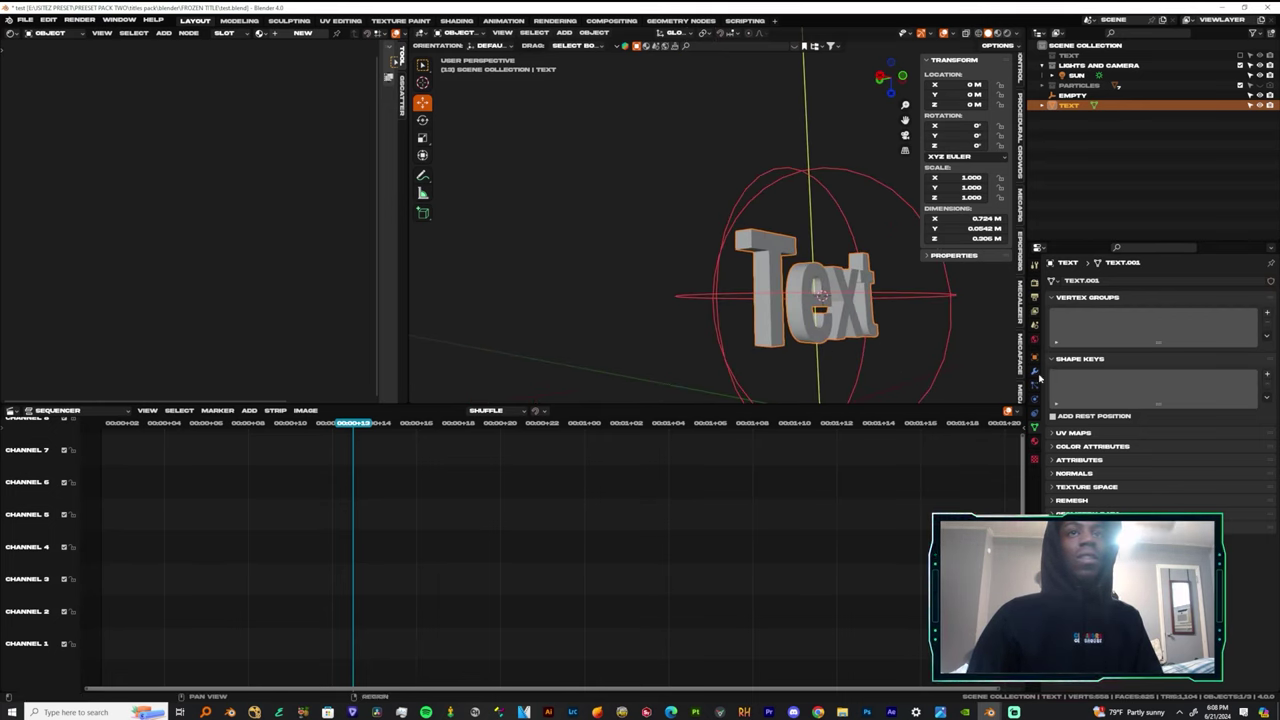
pyautogui.click(1035, 371)
pyautogui.click(1185, 281)
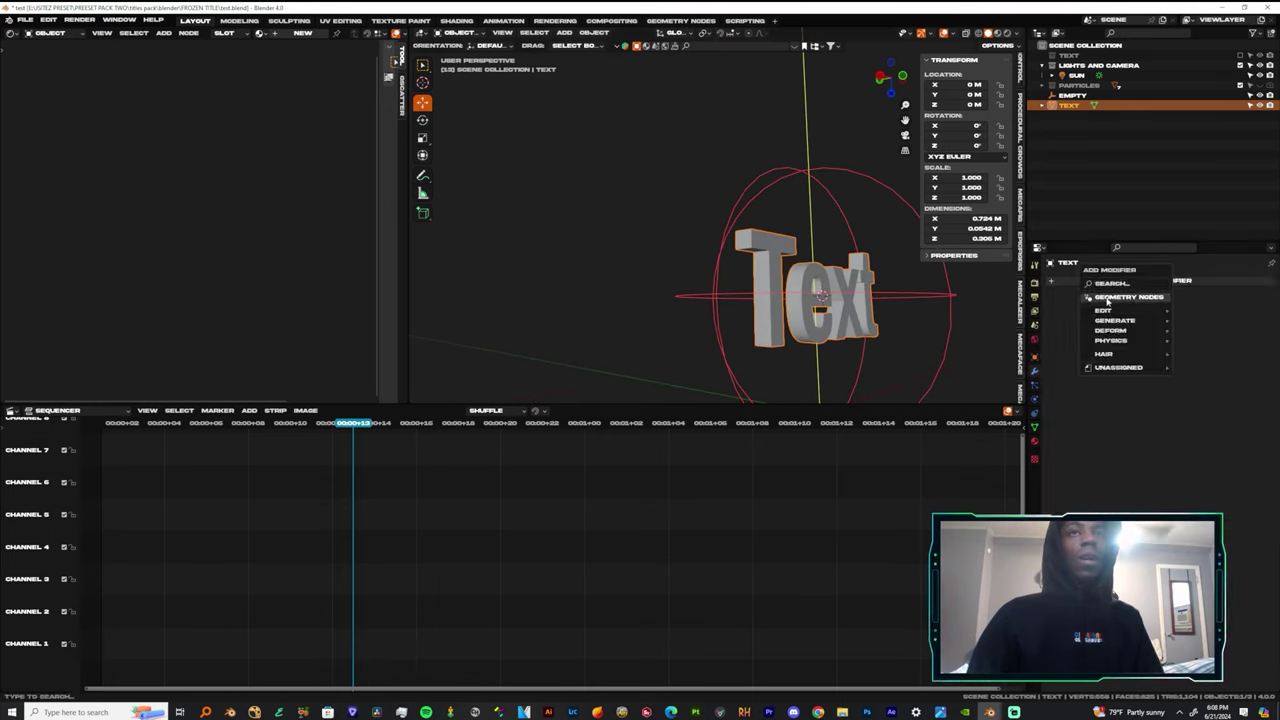
pyautogui.click(1119, 285)
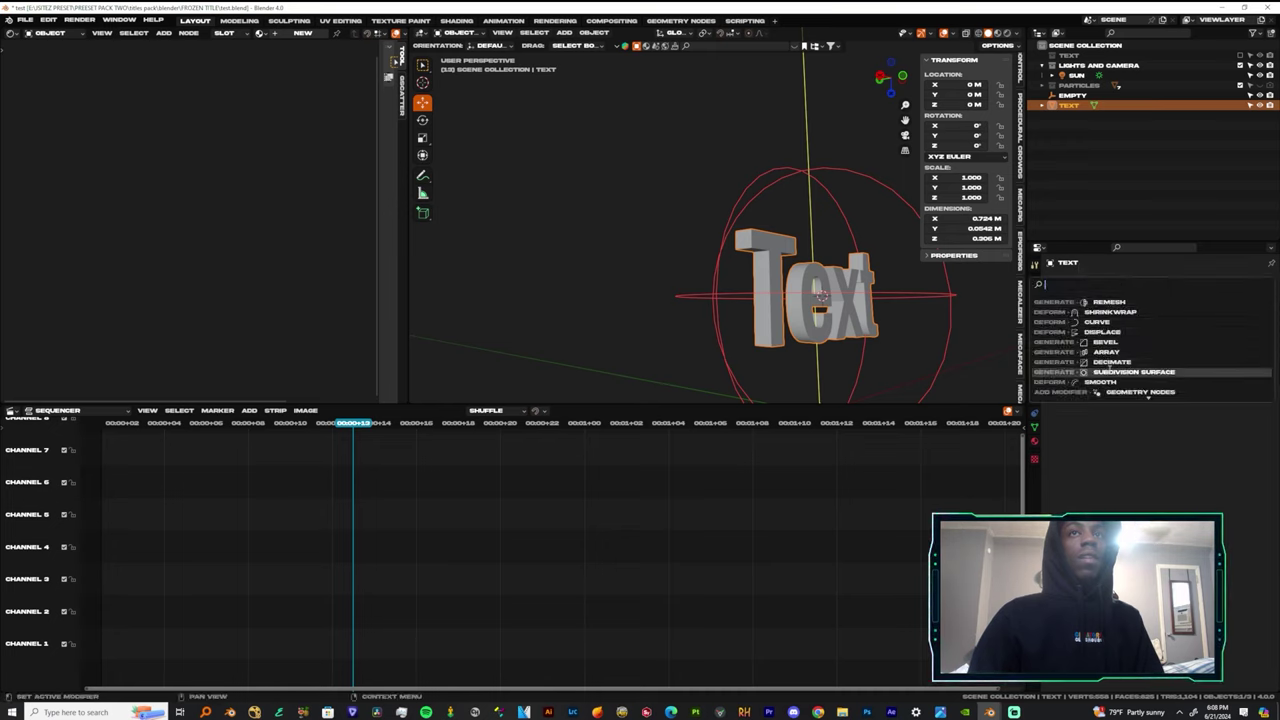
pyautogui.click(1080, 303)
pyautogui.scroll(3, 884, 330)
pyautogui.click(1131, 312)
pyautogui.scroll(-3, 854, 319)
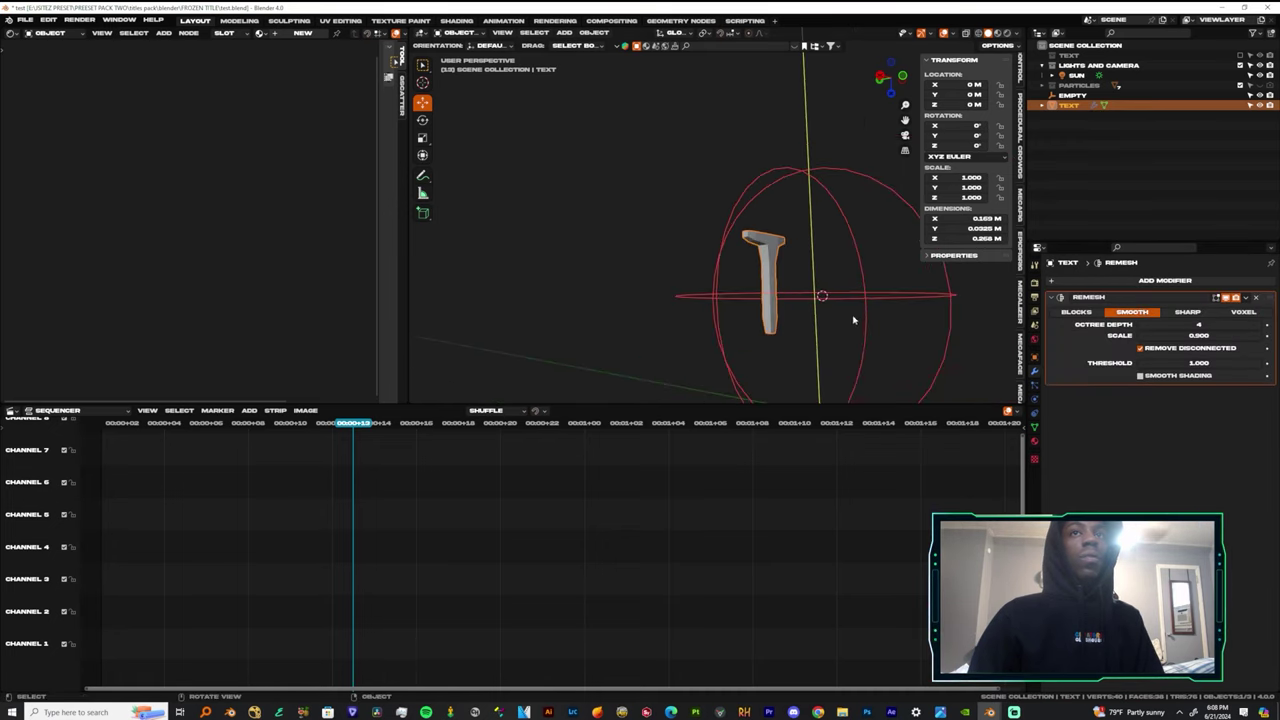
# Set the Remesh modifier's octree depth to 5 and its threshold to 0.6.
pyautogui.moveTo(854, 319); pyautogui.dragTo(866, 322, button='middle')
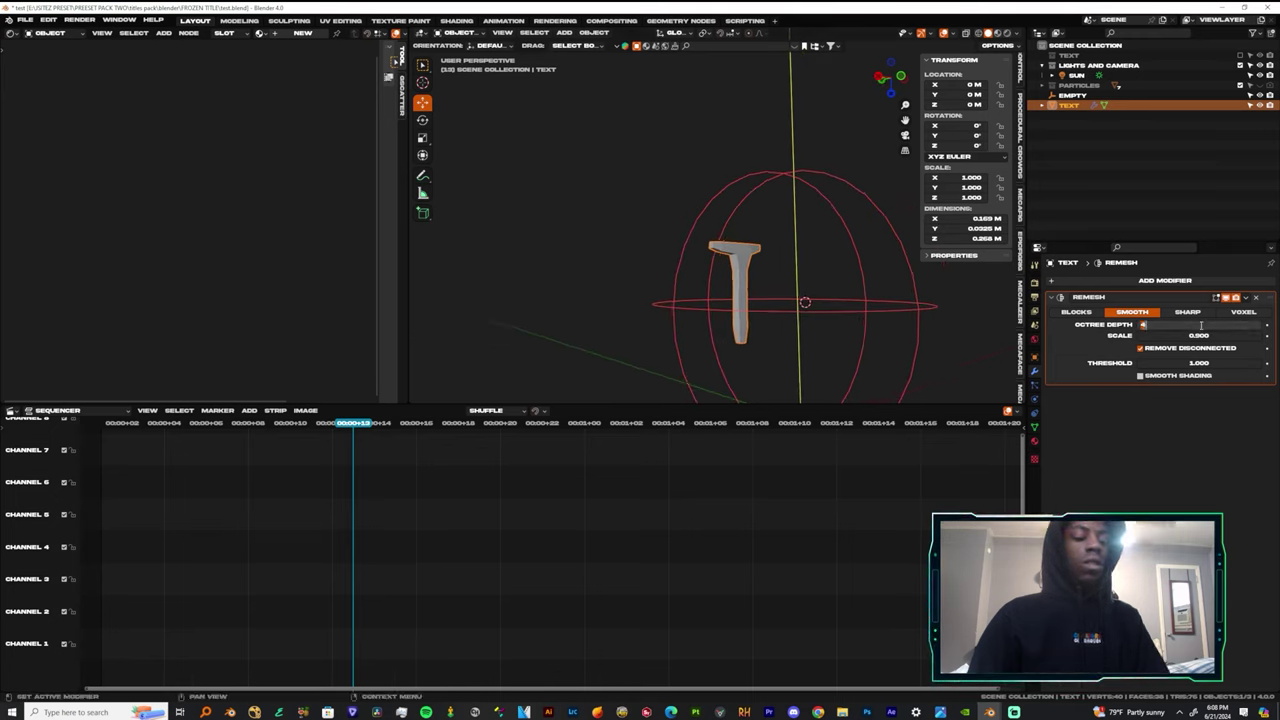
pyautogui.click(1206, 363)
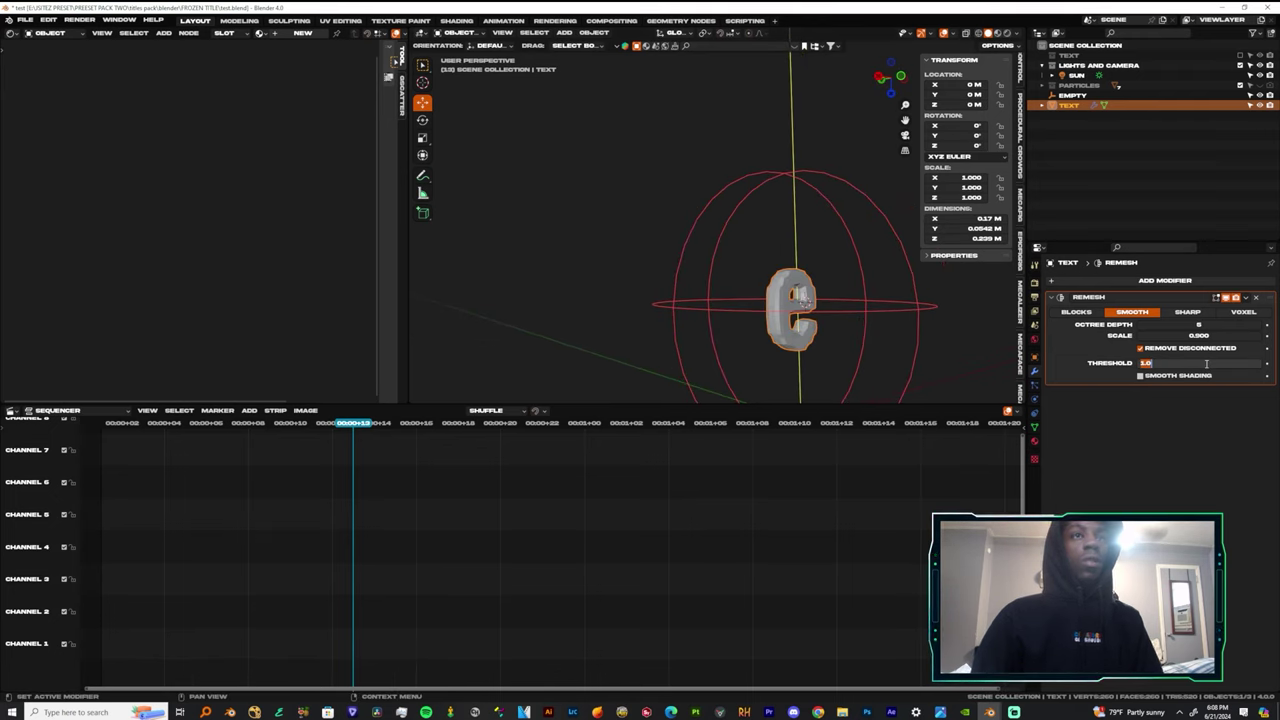
pyautogui.click(1096, 347)
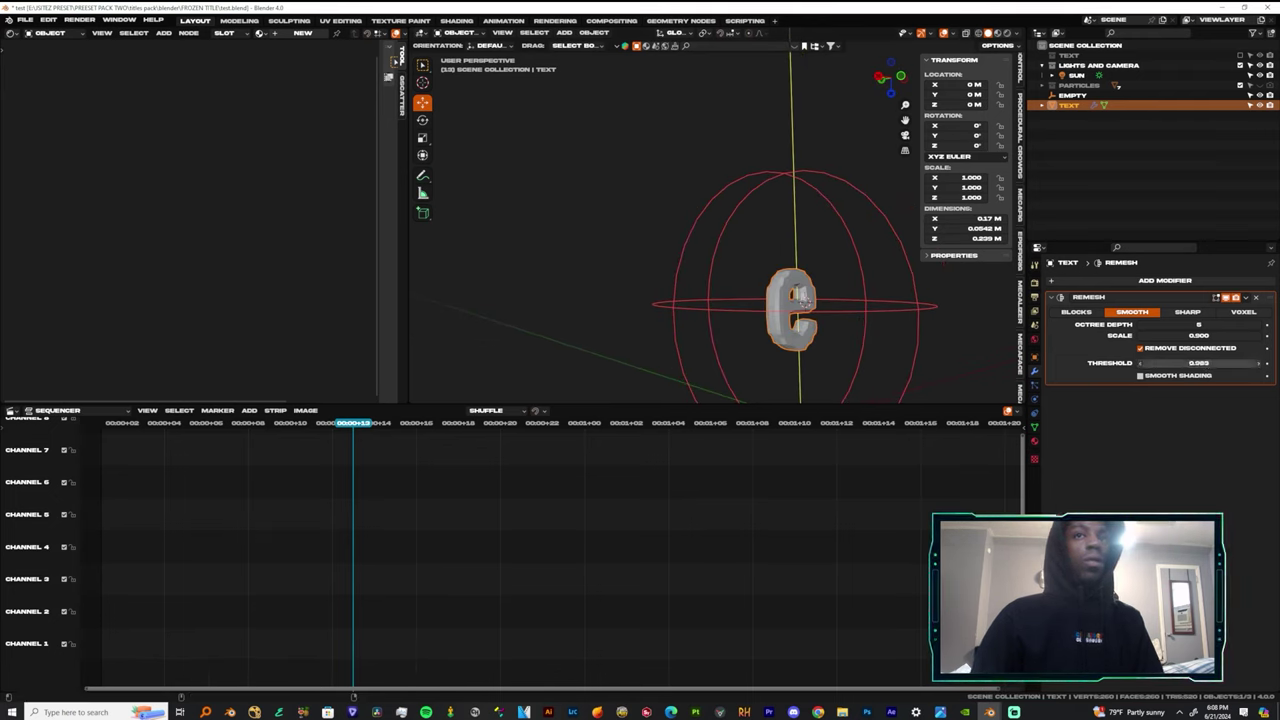
pyautogui.moveTo(1198, 363); pyautogui.dragTo(1142, 363)
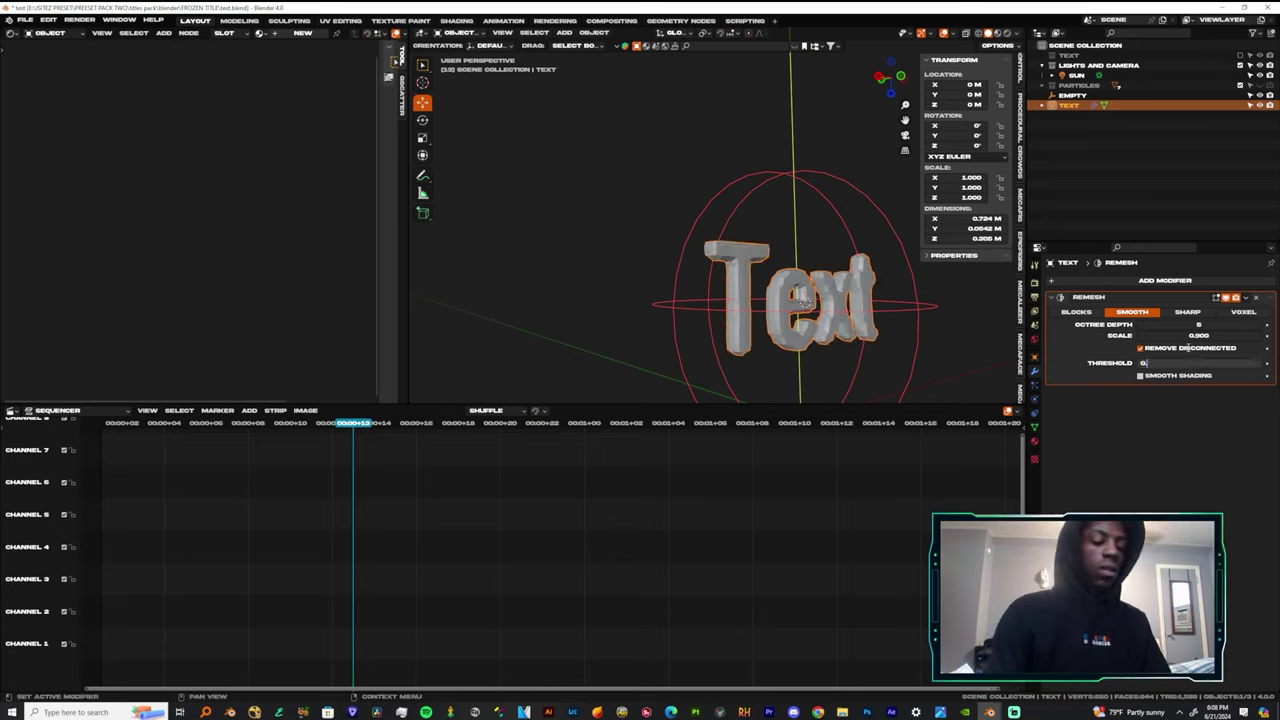
pyautogui.write('6')
pyautogui.press('Return')
# Set the Remesh modifier's scale to 0.934 and its octree depth to 7, and inspect the letters' surface up close.
pyautogui.moveTo(1198, 335)
pyautogui.mouseDown()
pyautogui.moveTo(1257, 335)
pyautogui.moveTo(1199, 326)
pyautogui.mouseUp()
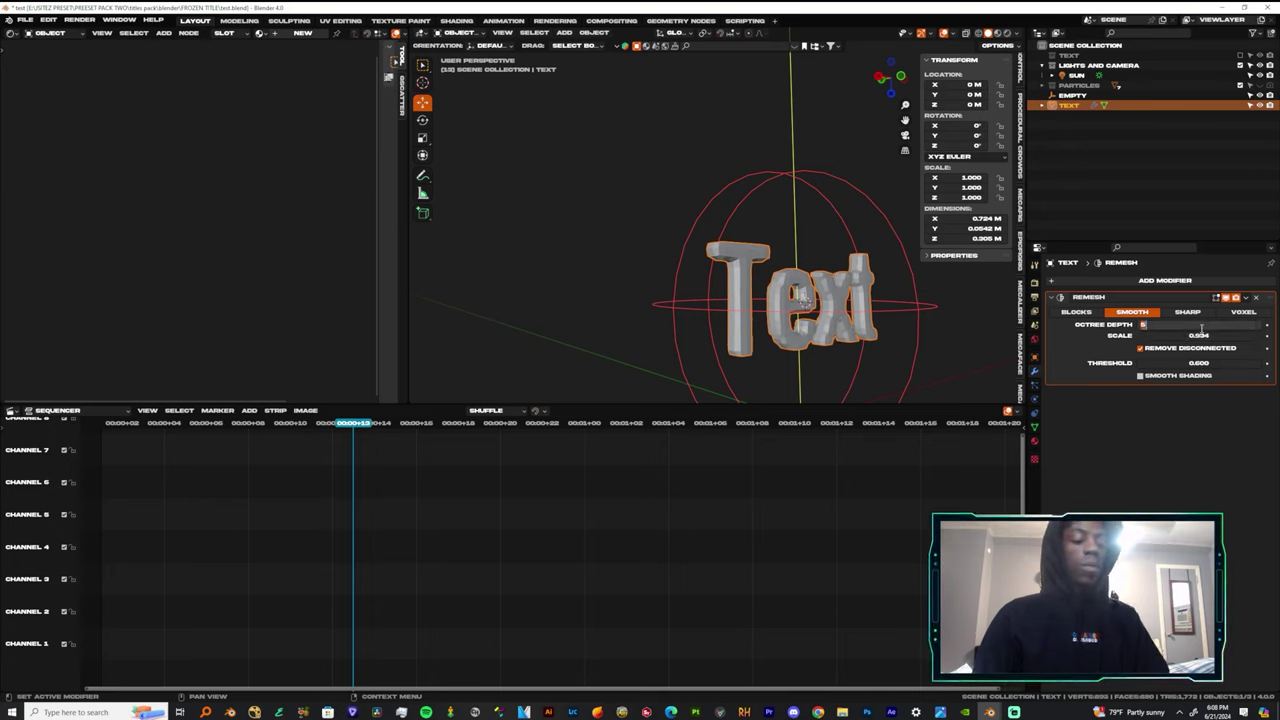
pyautogui.press('Return')
pyautogui.scroll(-1, 905, 294)
pyautogui.scroll(4, 890, 301)
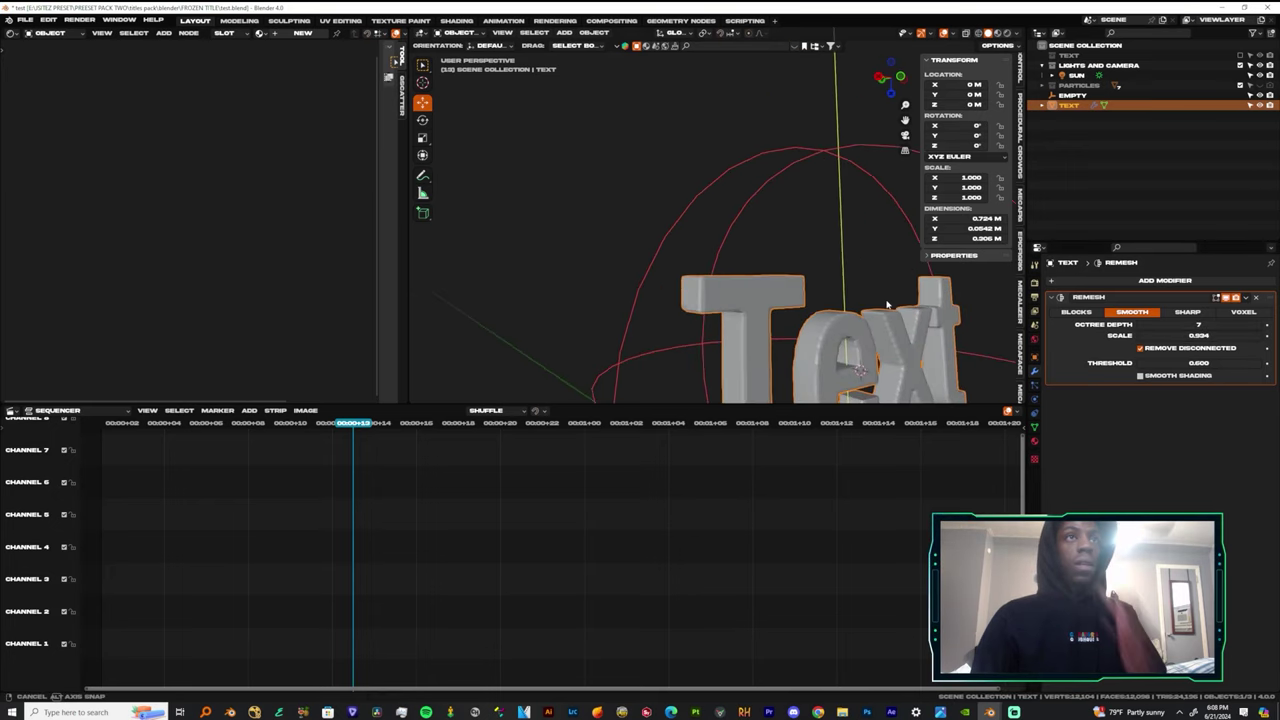
pyautogui.moveTo(888, 303); pyautogui.dragTo(868, 200, button='middle')
pyautogui.scroll(4, 826, 274)
pyautogui.moveTo(826, 275); pyautogui.dragTo(778, 271, button='middle')
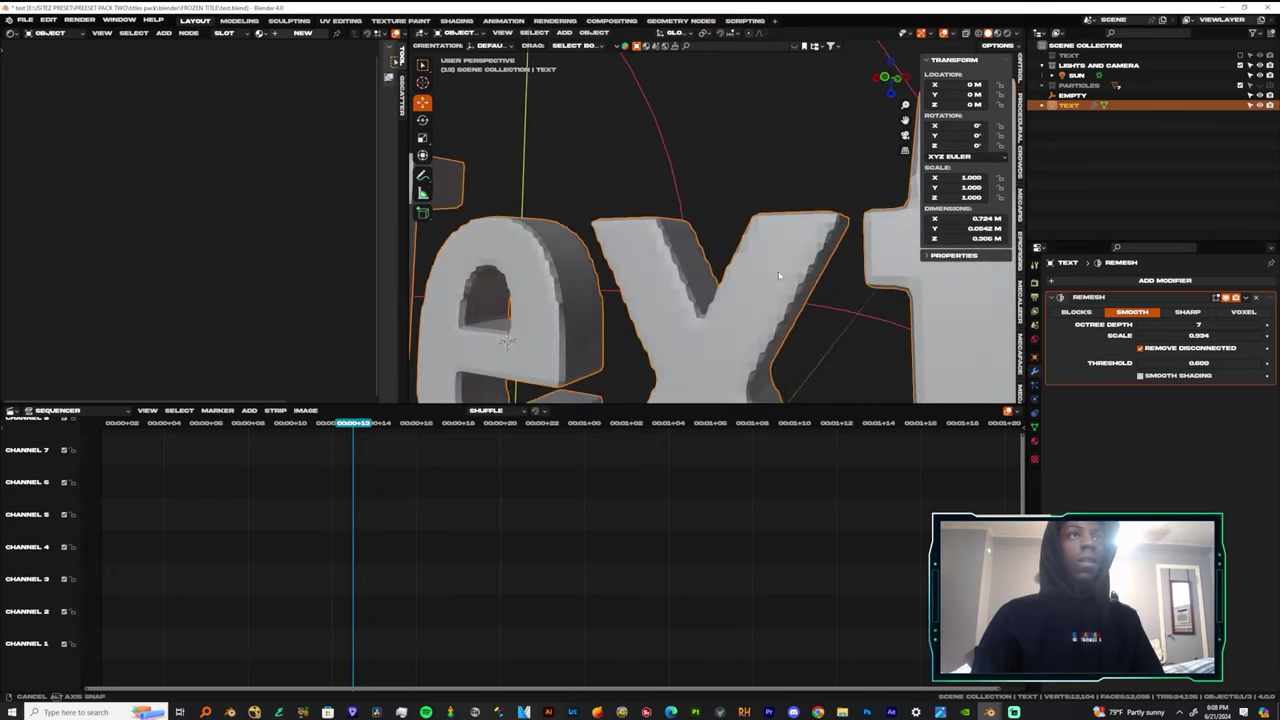
pyautogui.scroll(-1, 779, 274)
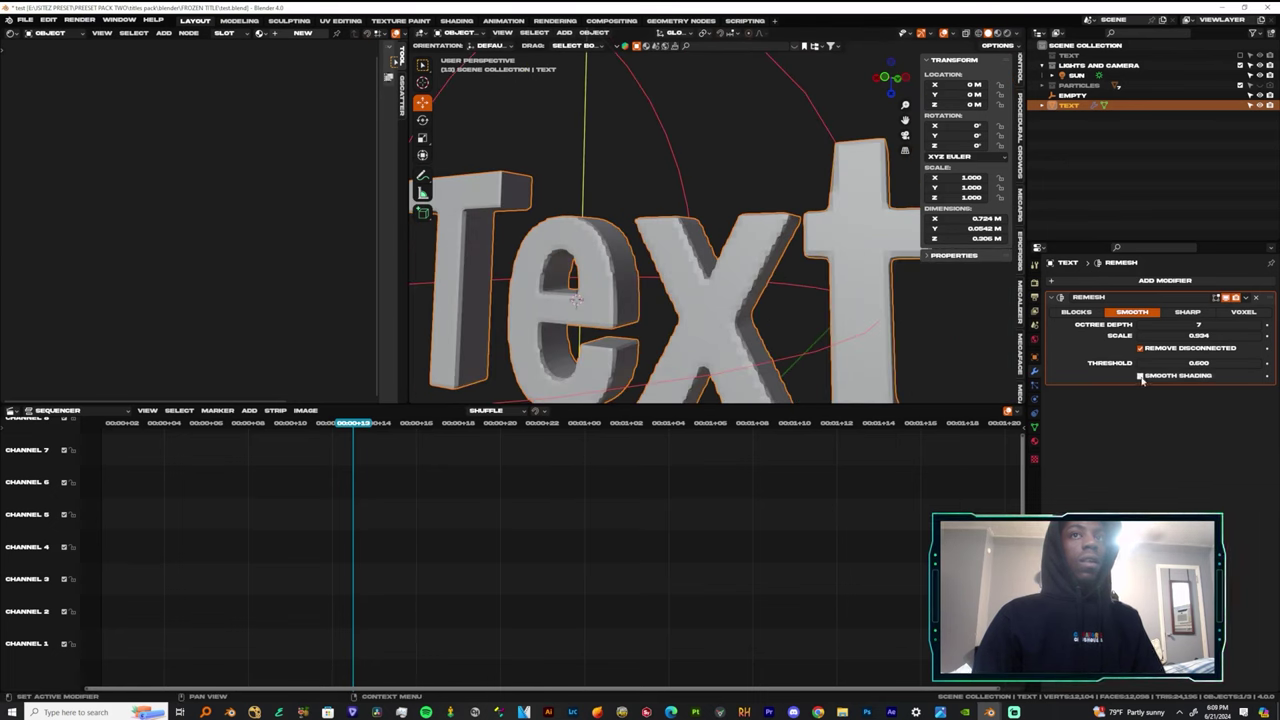
# Enable smooth shading in the Remesh modifier and apply the modifier to the text mesh.
pyautogui.click(1140, 376)
pyautogui.moveTo(623, 314); pyautogui.dragTo(880, 325, button='middle')
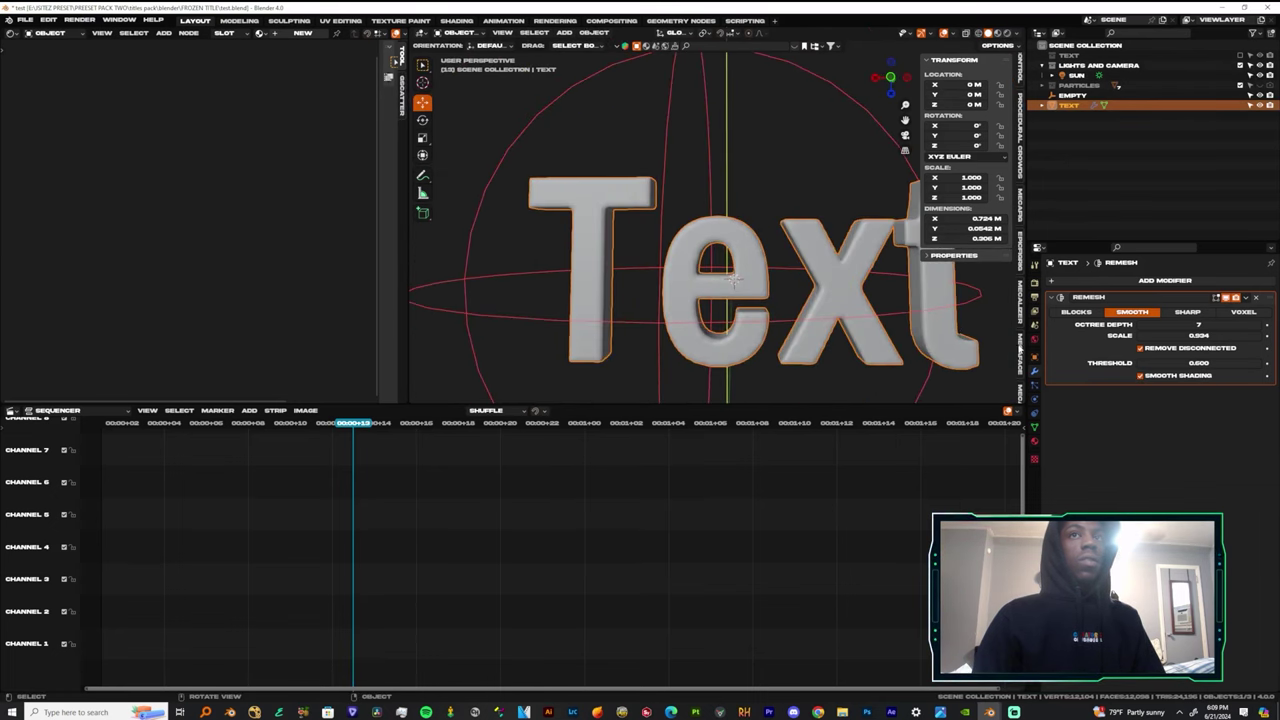
pyautogui.press('Tab')
pyautogui.moveTo(690, 258); pyautogui.dragTo(741, 255, button='middle')
pyautogui.press('Tab')
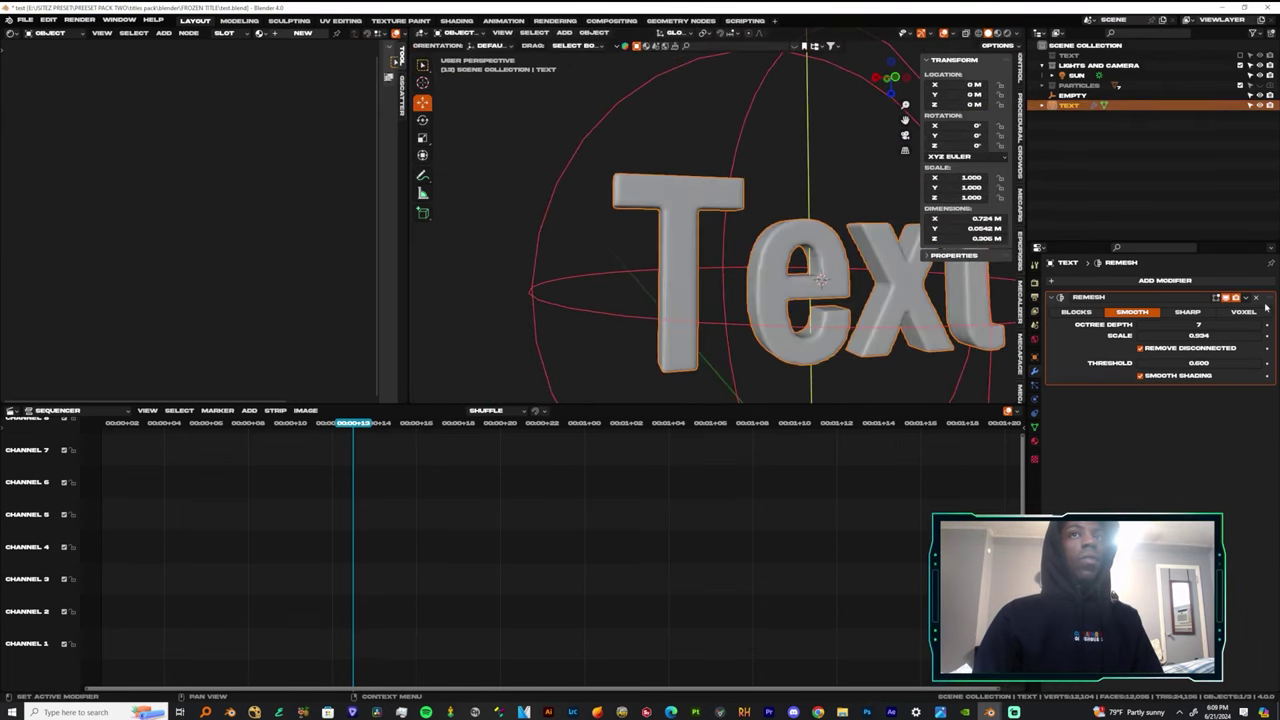
pyautogui.click(1245, 298)
pyautogui.click(1195, 316)
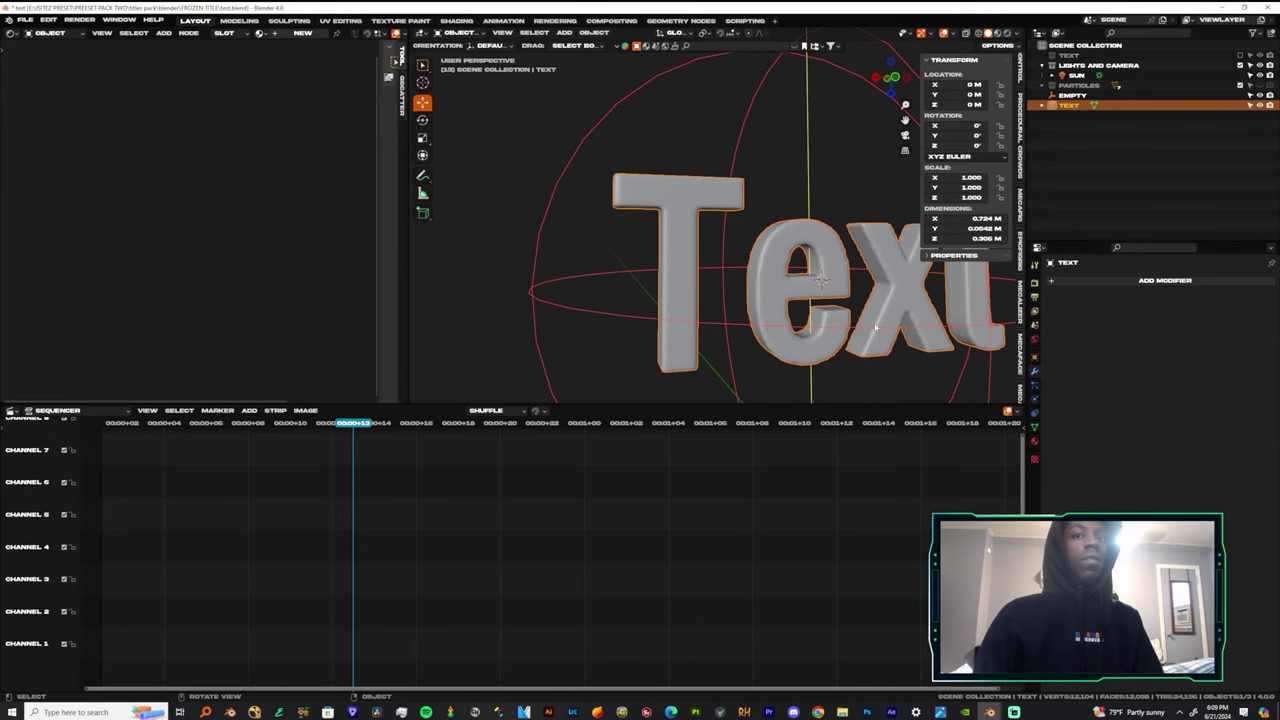
pyautogui.moveTo(828, 322); pyautogui.dragTo(692, 337, button='middle')
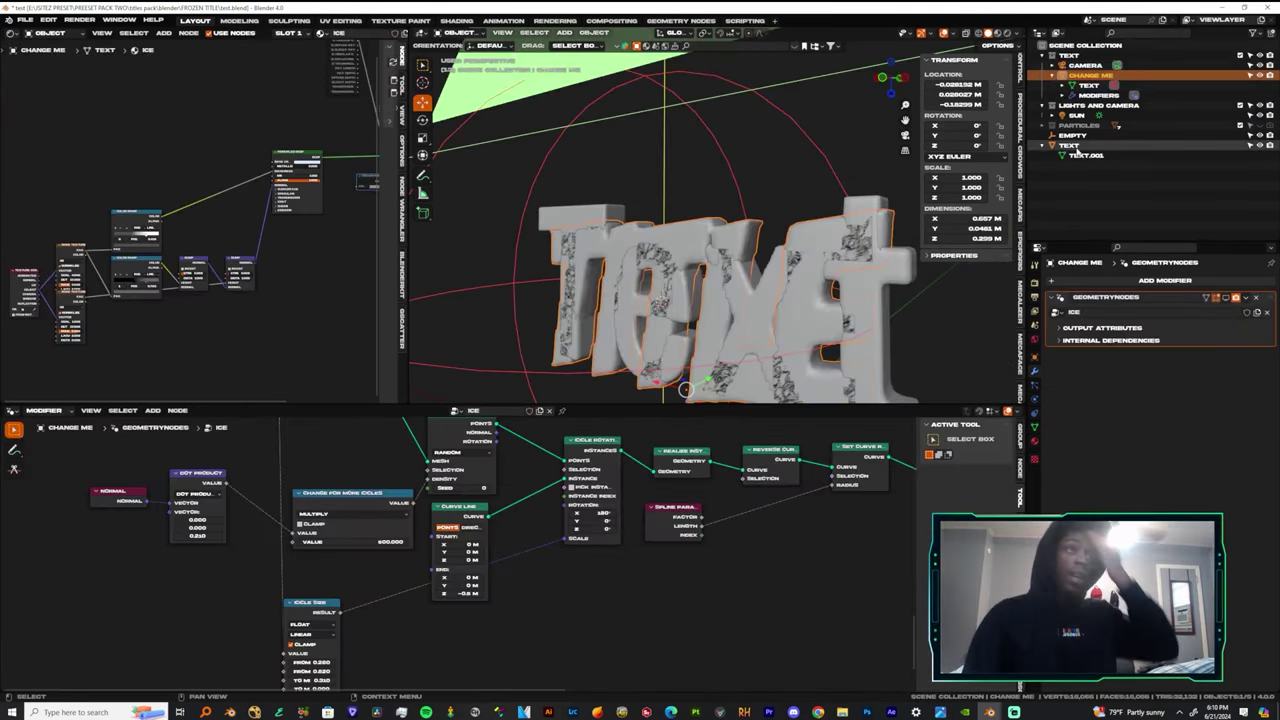
# Add a geometry nodes modifier to the new text mesh and assign the existing ICE node group to it.
pyautogui.moveTo(690, 316); pyautogui.dragTo(599, 310, button='middle')
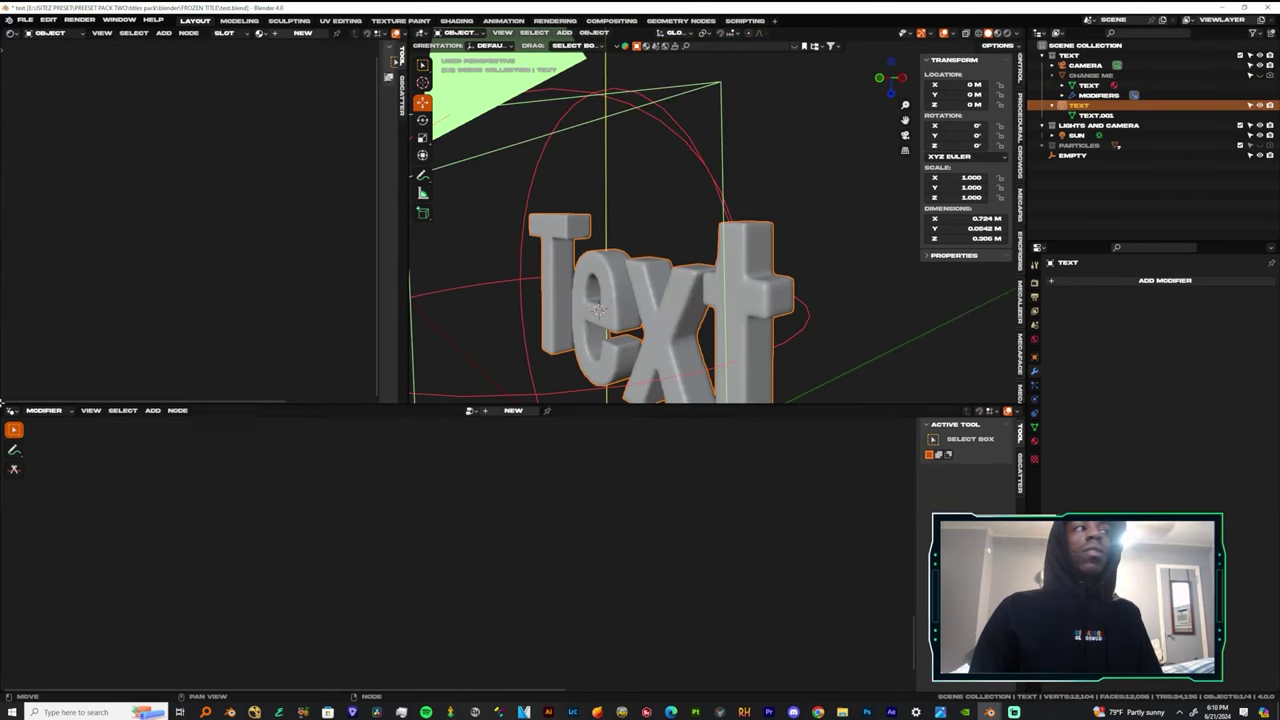
pyautogui.click(12, 411)
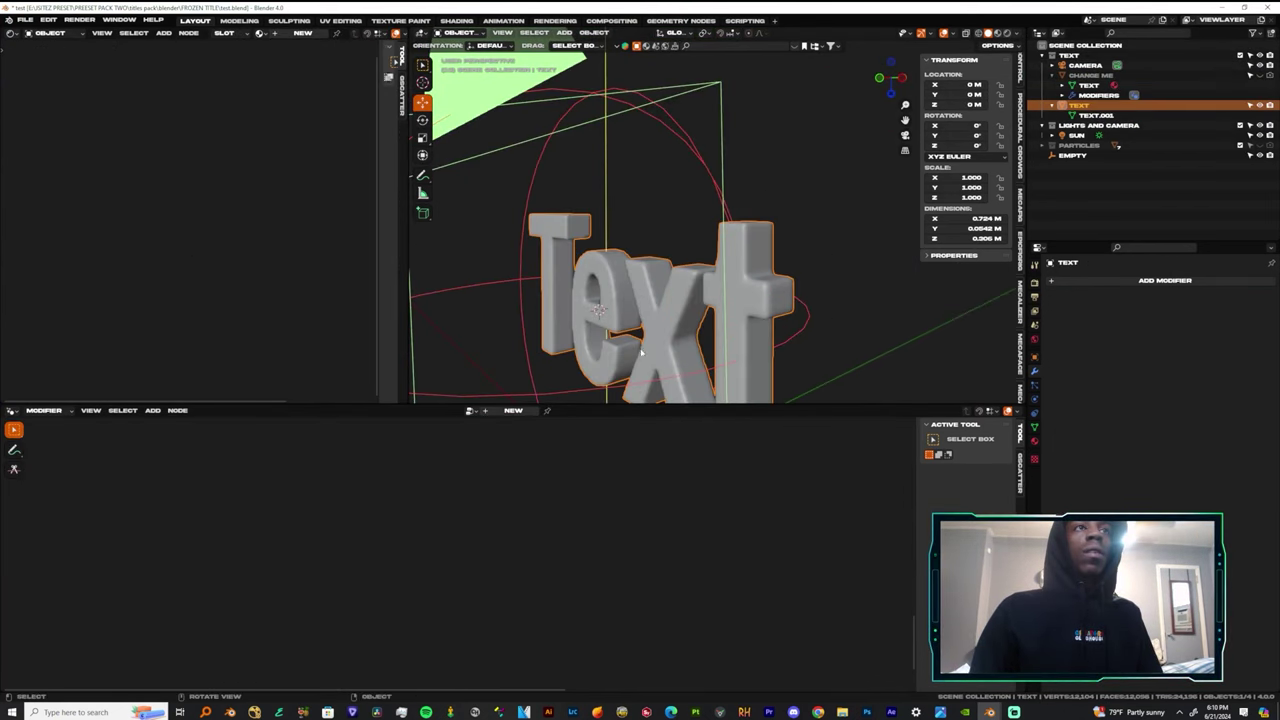
pyautogui.click(472, 411)
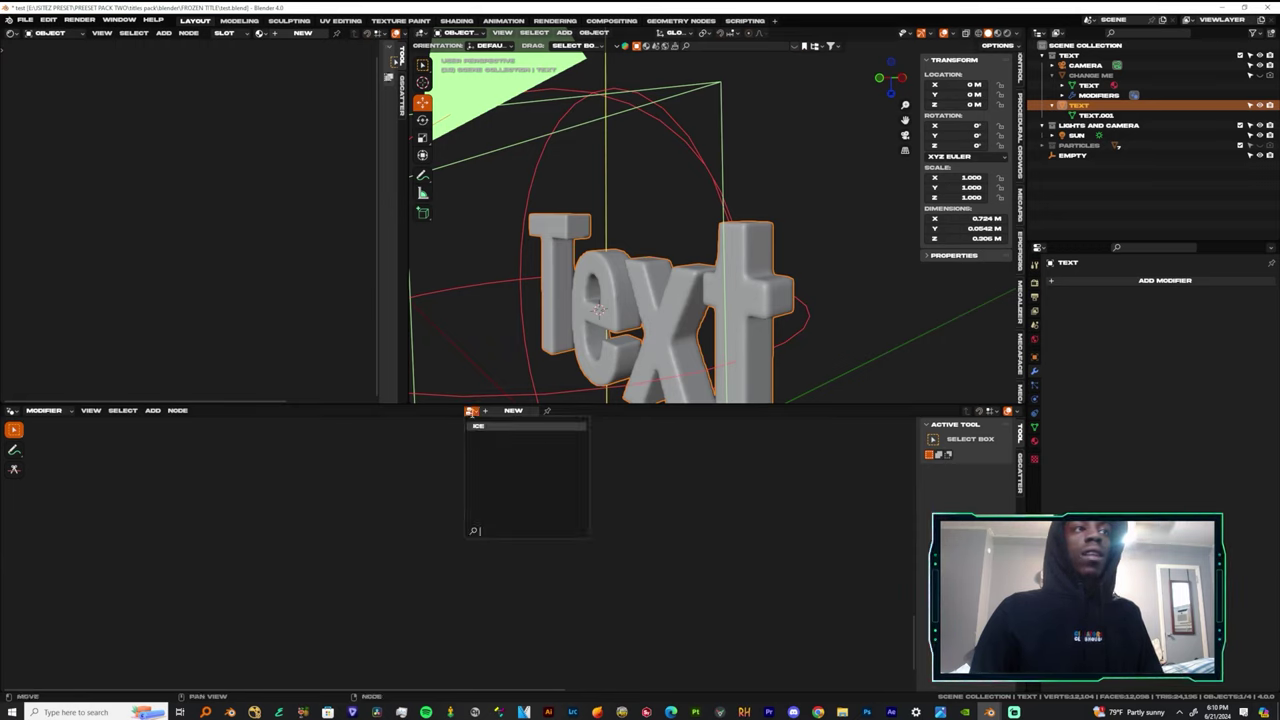
pyautogui.click(480, 427)
pyautogui.click(487, 412)
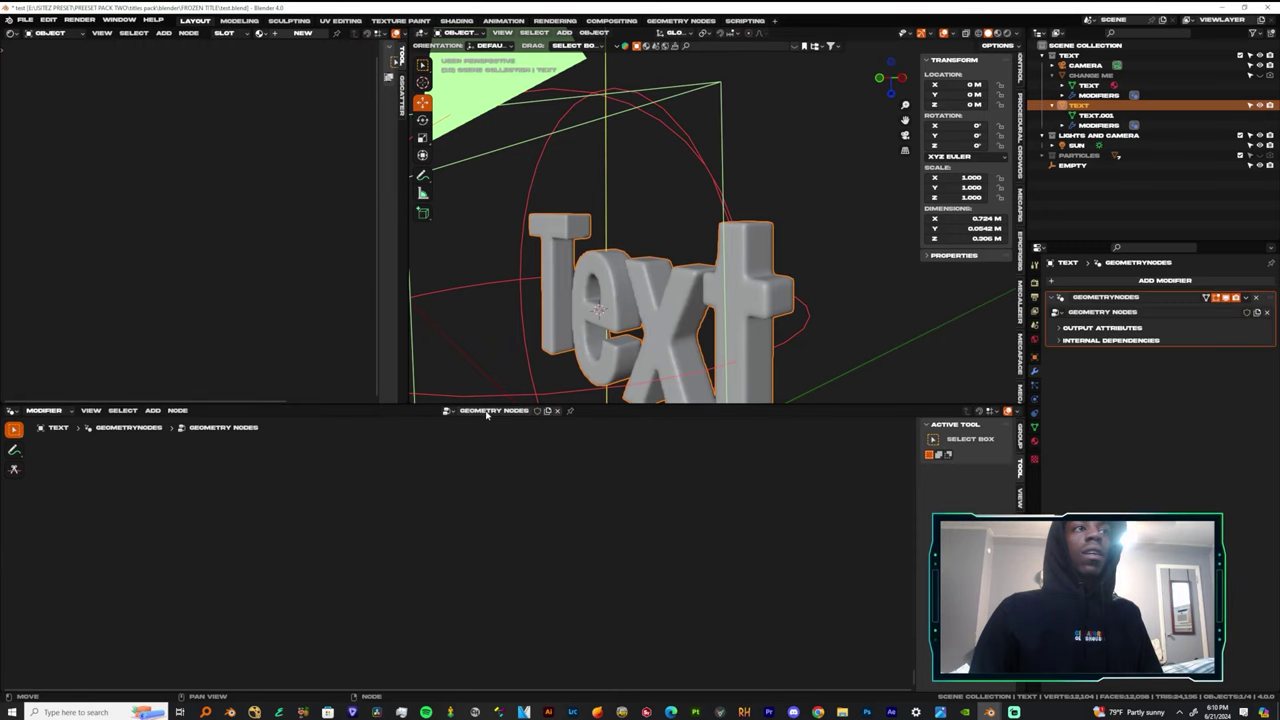
pyautogui.click(450, 411)
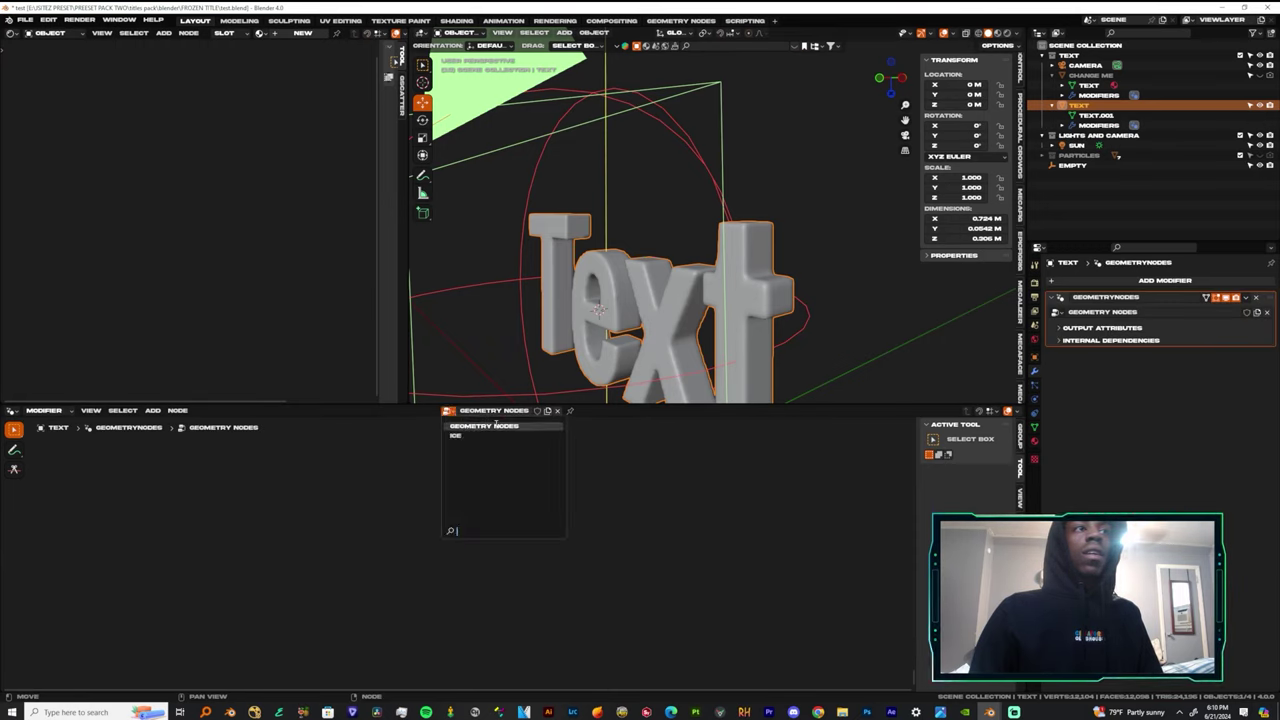
pyautogui.click(558, 411)
pyautogui.click(471, 411)
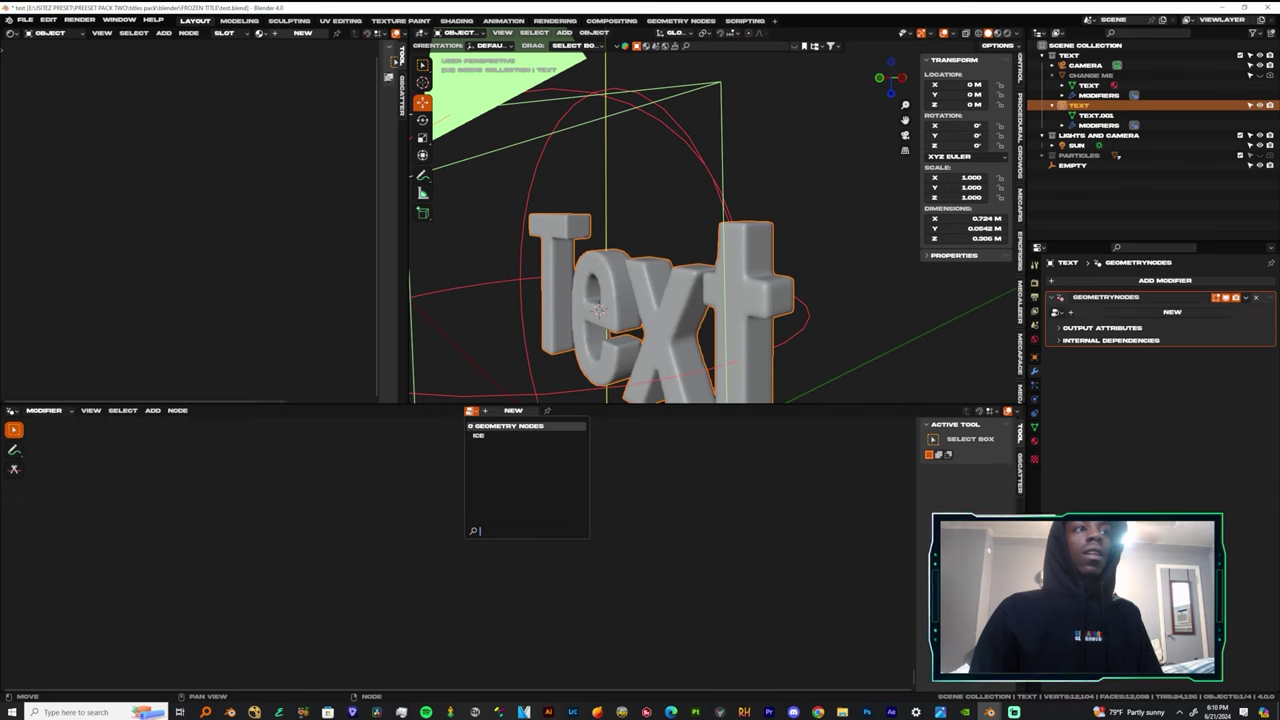
pyautogui.click(478, 435)
pyautogui.moveTo(640, 370); pyautogui.dragTo(770, 316, button='middle')
pyautogui.moveTo(873, 284); pyautogui.dragTo(830, 255, button='middle')
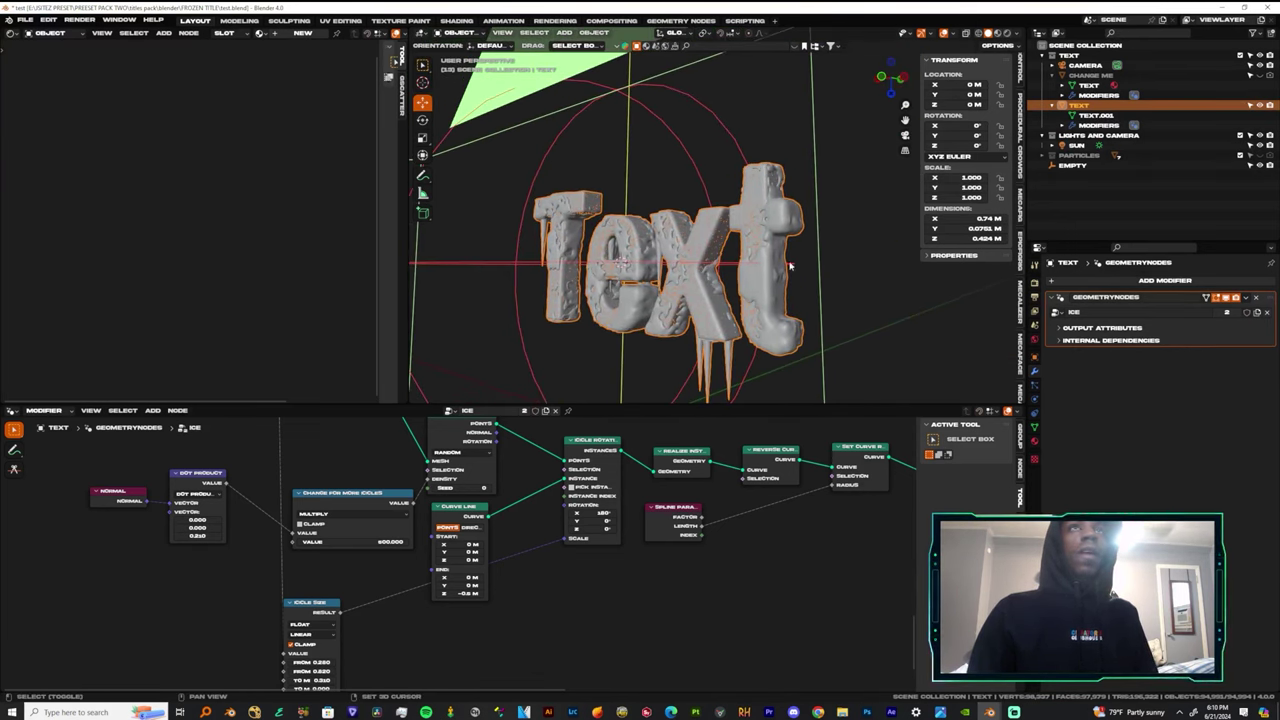
# Show the text in rendered viewport shading and turn off the ICE geometry nodes modifier's viewport display.
pyautogui.hotkey('shift', 'z')
pyautogui.moveTo(590, 298)
pyautogui.mouseDown(button='middle')
pyautogui.moveTo(690, 286)
pyautogui.moveTo(676, 287)
pyautogui.moveTo(720, 265)
pyautogui.mouseUp(button='middle')
pyautogui.scroll(4, 800, 230)
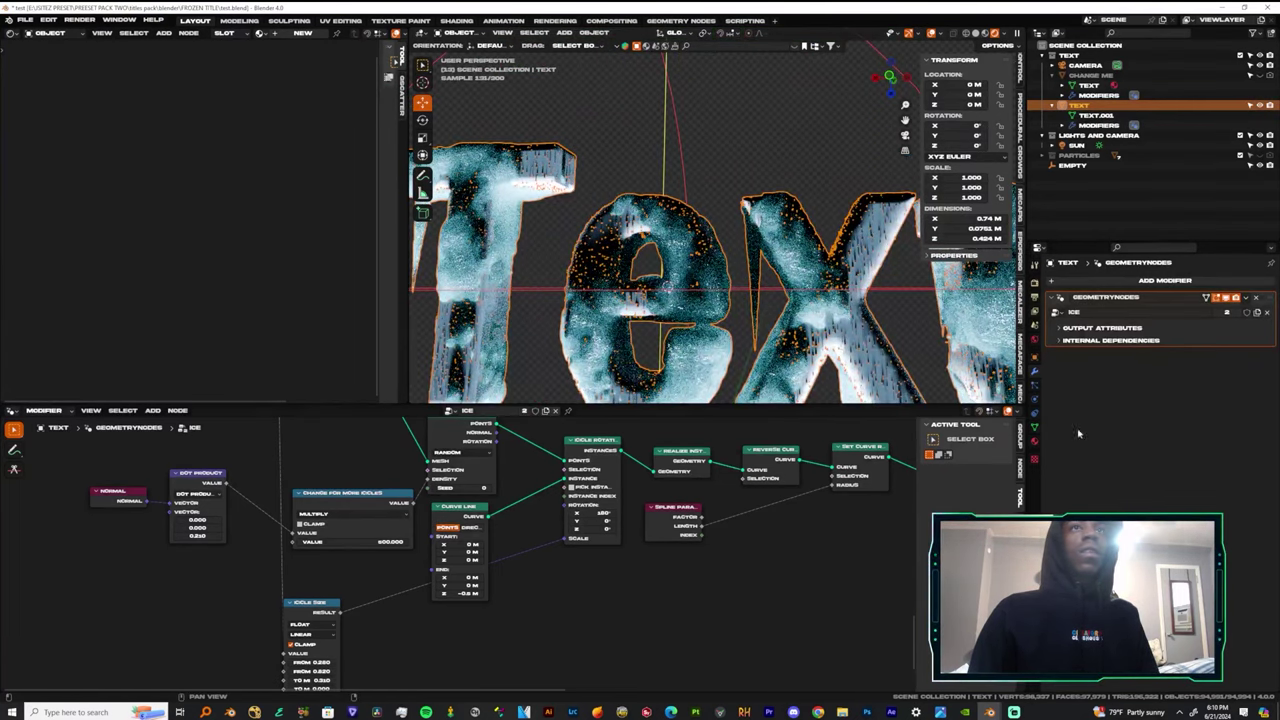
pyautogui.click(1226, 298)
pyautogui.scroll(-3, 791, 306)
pyautogui.moveTo(791, 306); pyautogui.dragTo(725, 271, button='middle')
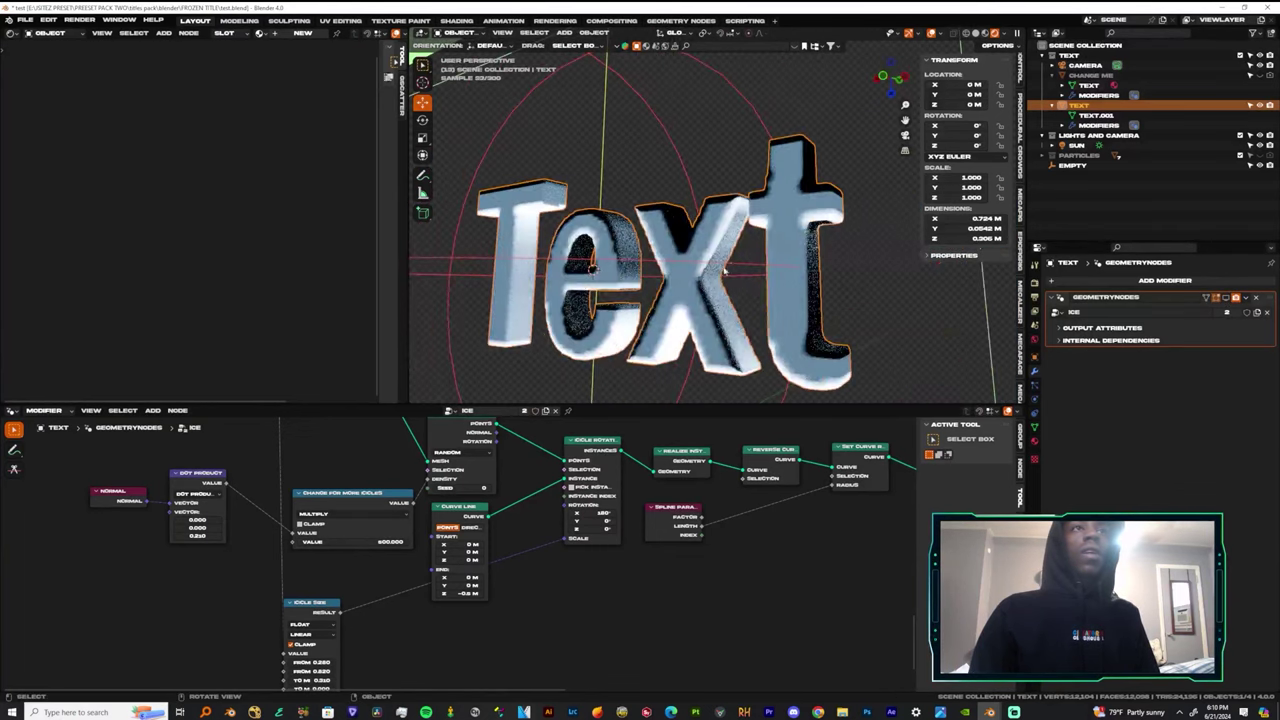
# Change the lower node editor to the Shader Editor and assign the second existing ICE material to the text mesh.
pyautogui.click(800, 47)
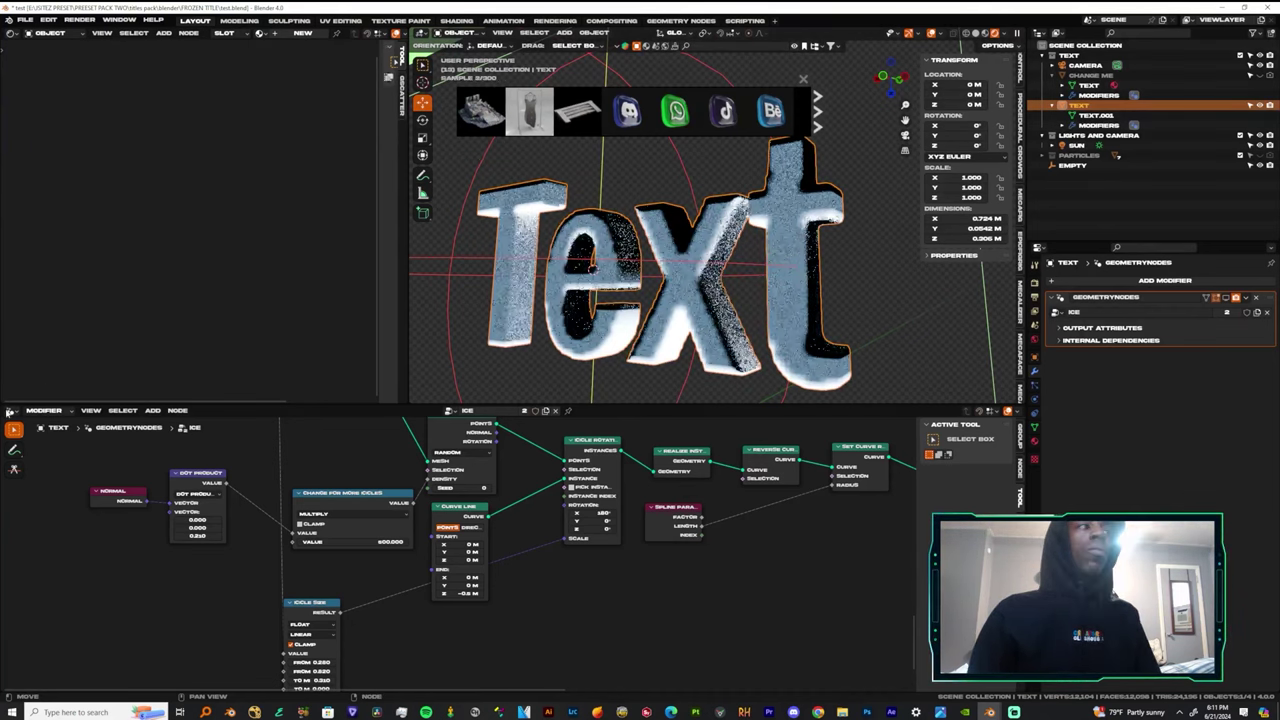
pyautogui.click(12, 412)
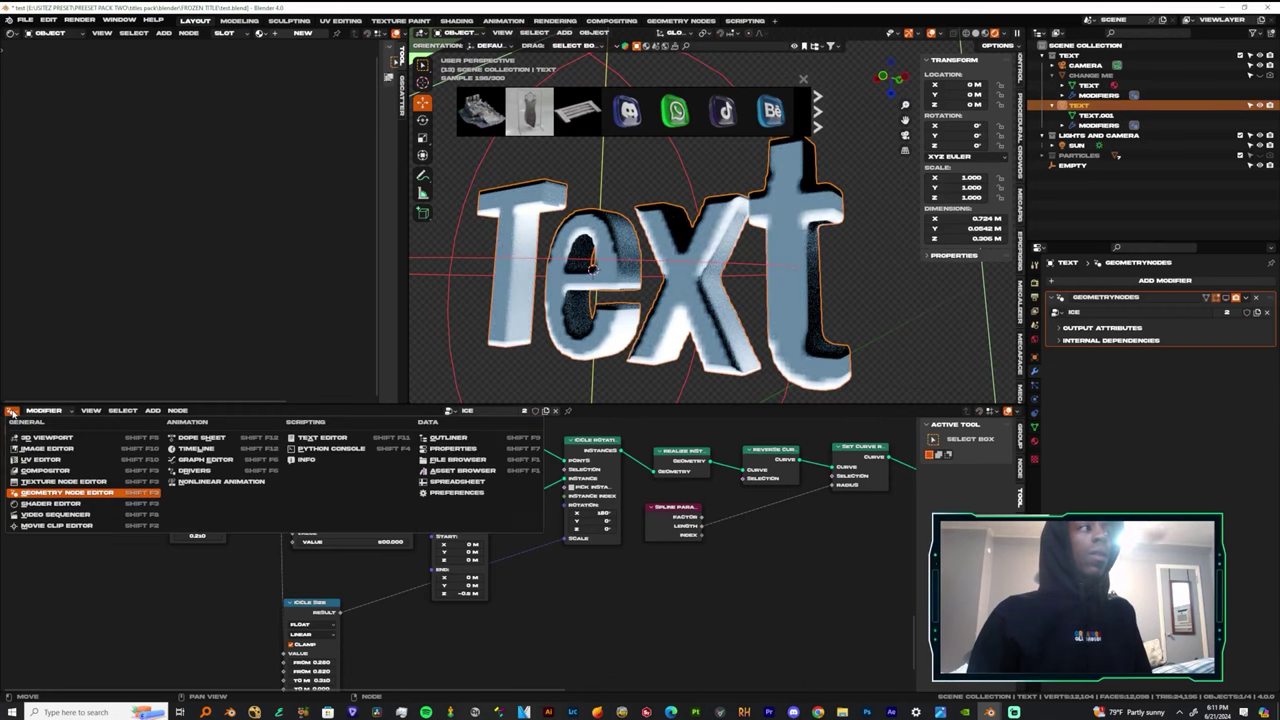
pyautogui.click(71, 505)
pyautogui.click(458, 411)
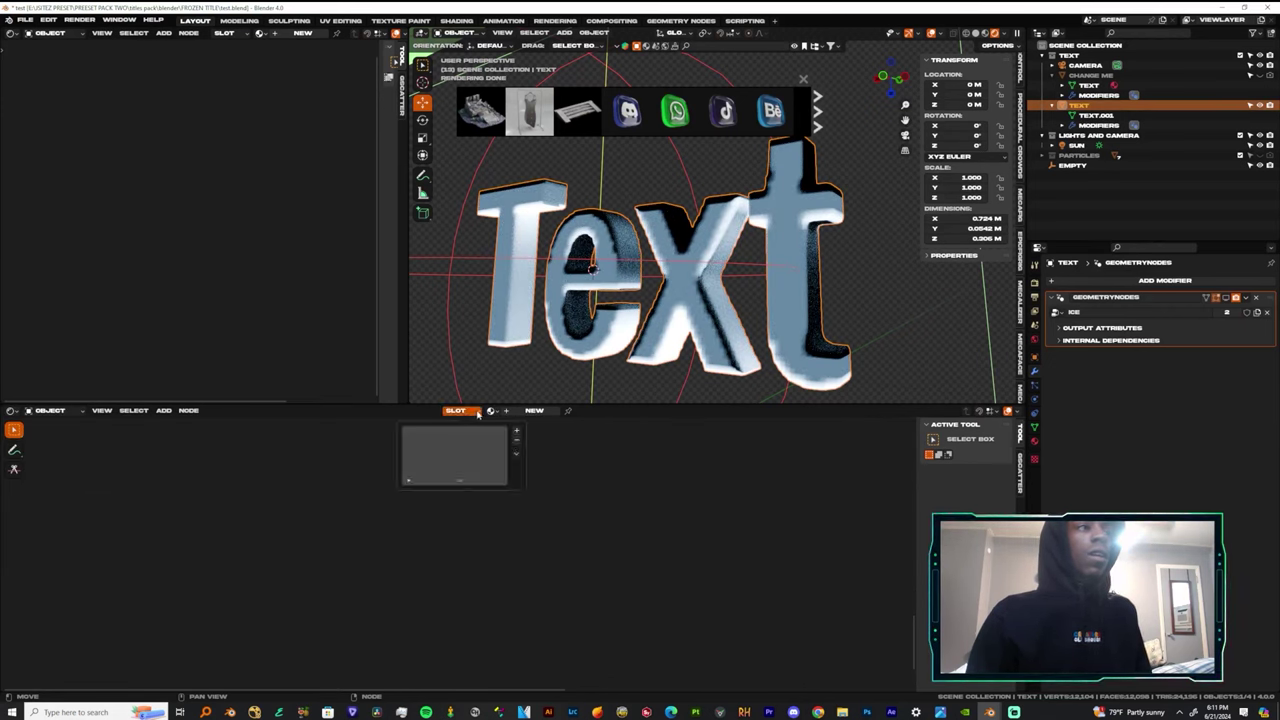
pyautogui.click(491, 410)
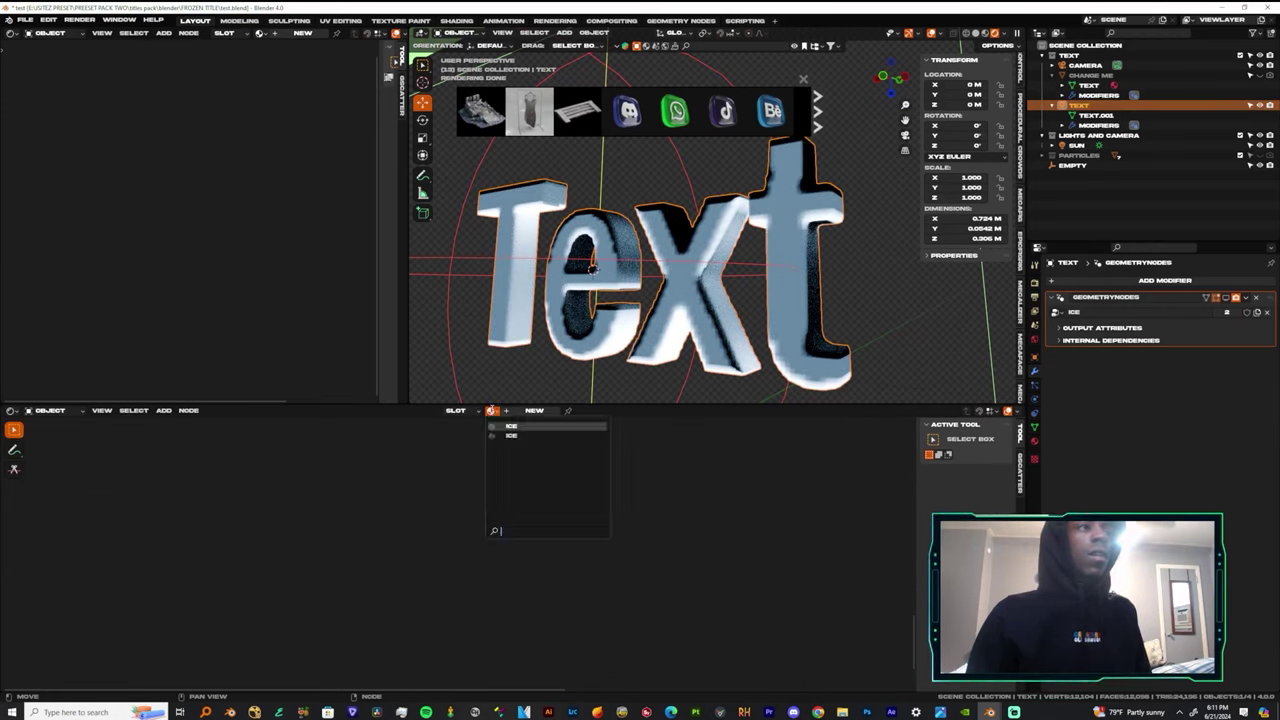
pyautogui.click(511, 436)
pyautogui.moveTo(700, 300)
pyautogui.mouseDown(button='middle')
pyautogui.moveTo(750, 277)
pyautogui.moveTo(720, 290)
pyautogui.mouseUp(button='middle')
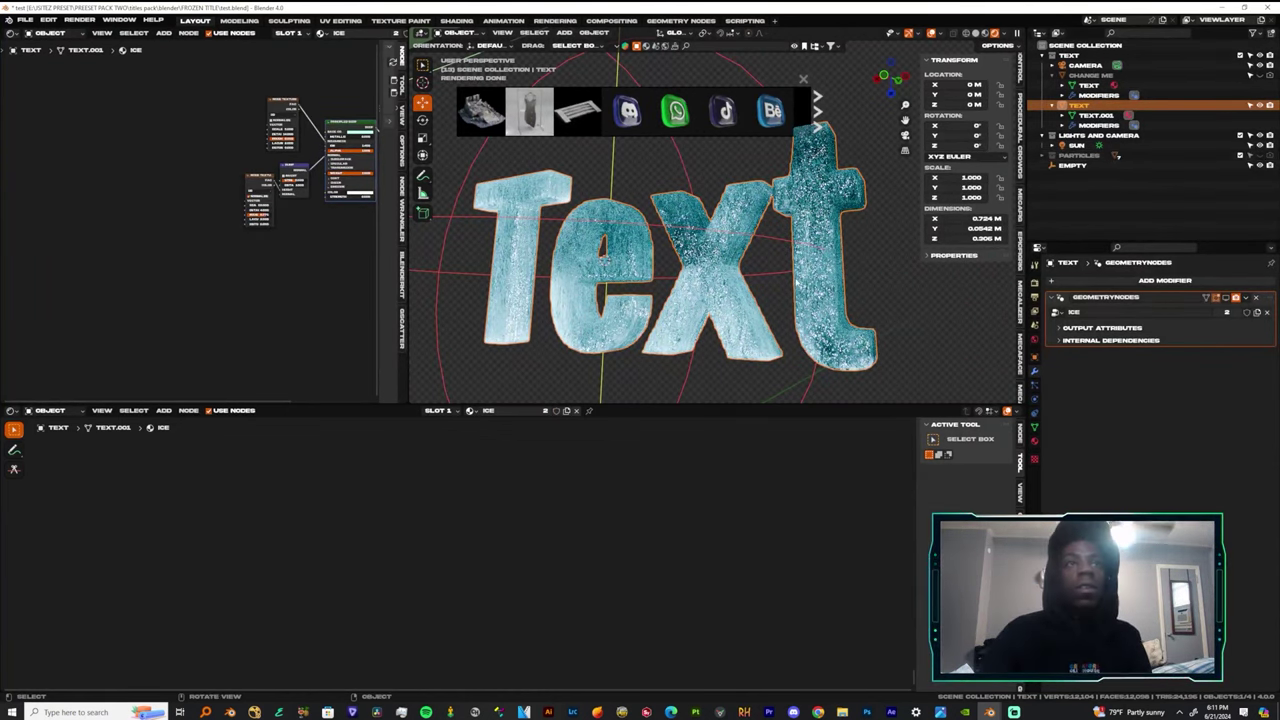
pyautogui.moveTo(750, 280); pyautogui.dragTo(760, 278, button='middle')
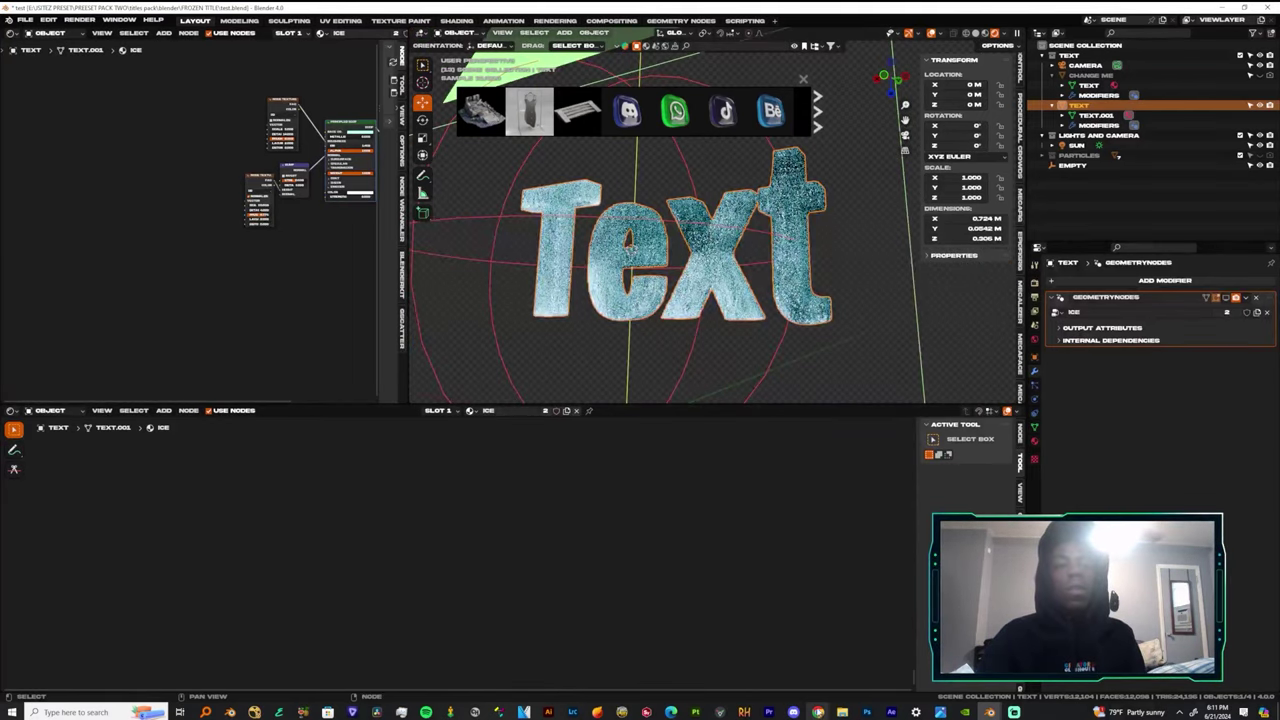
# Switch to Chrome, open ambientCG from the "cg materials" search results and browse its full asset list.
pyautogui.click(818, 711)
pyautogui.click(755, 660)
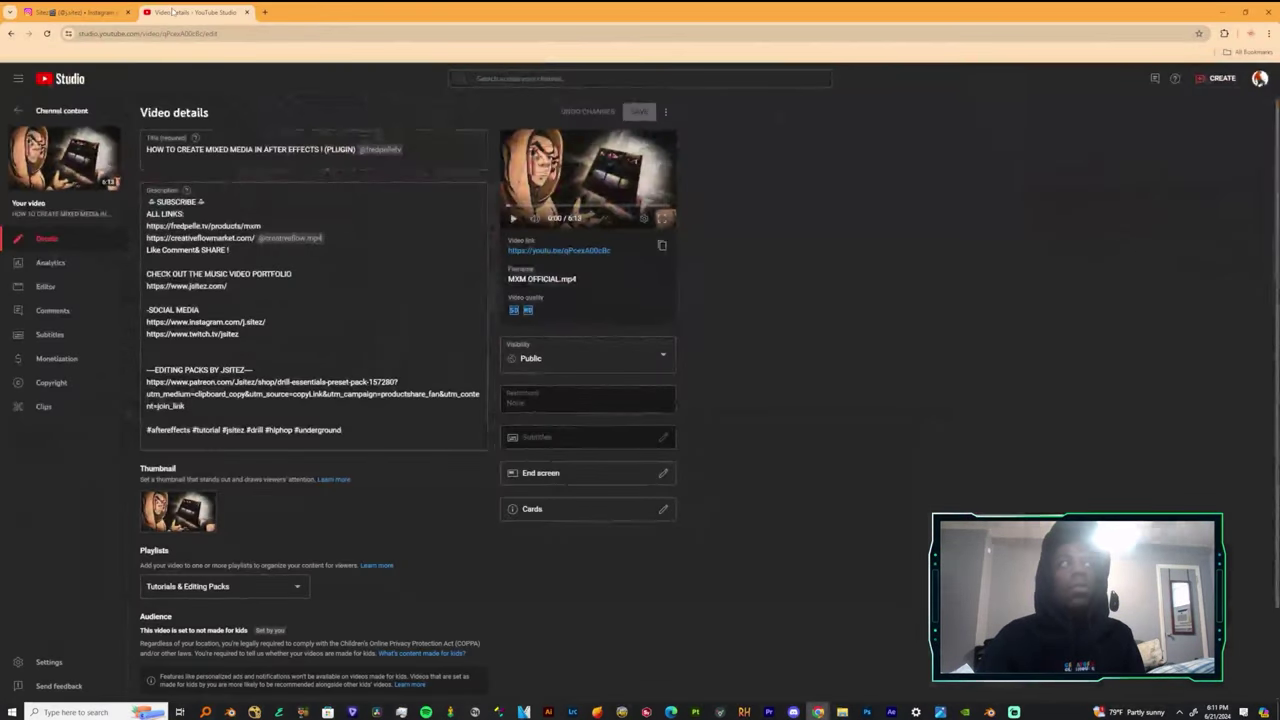
pyautogui.click(1227, 14)
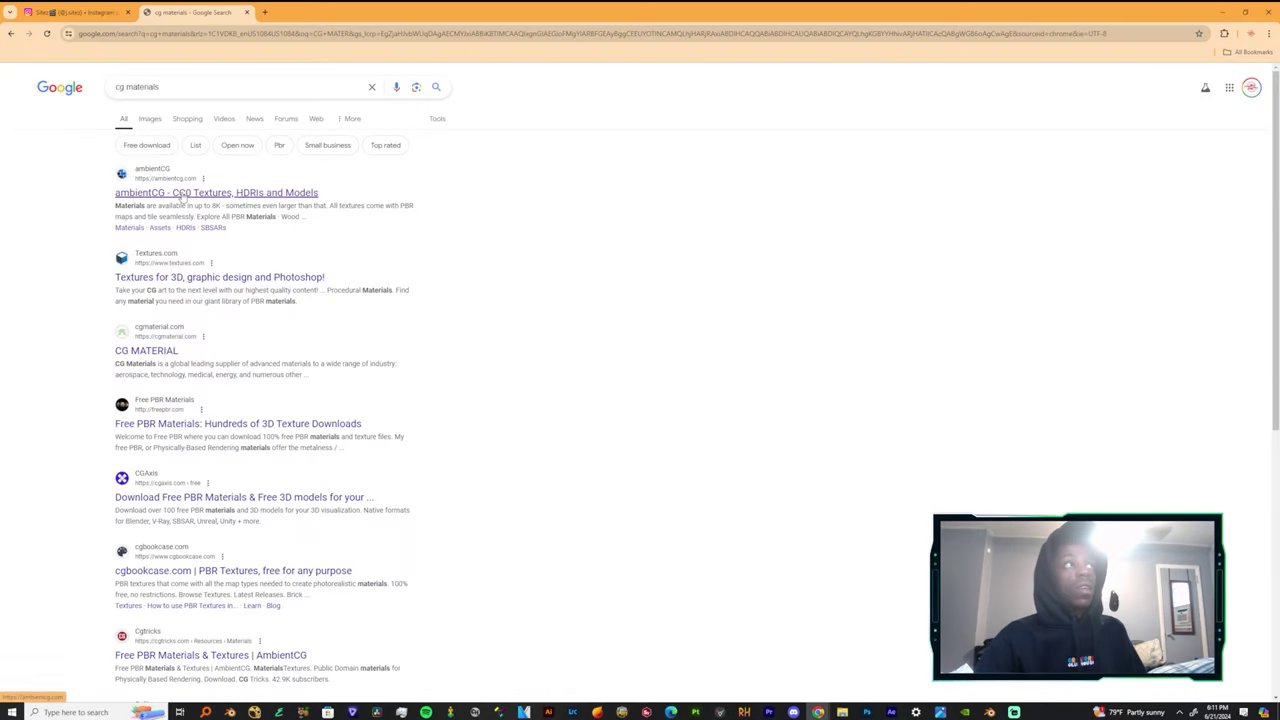
pyautogui.click(182, 194)
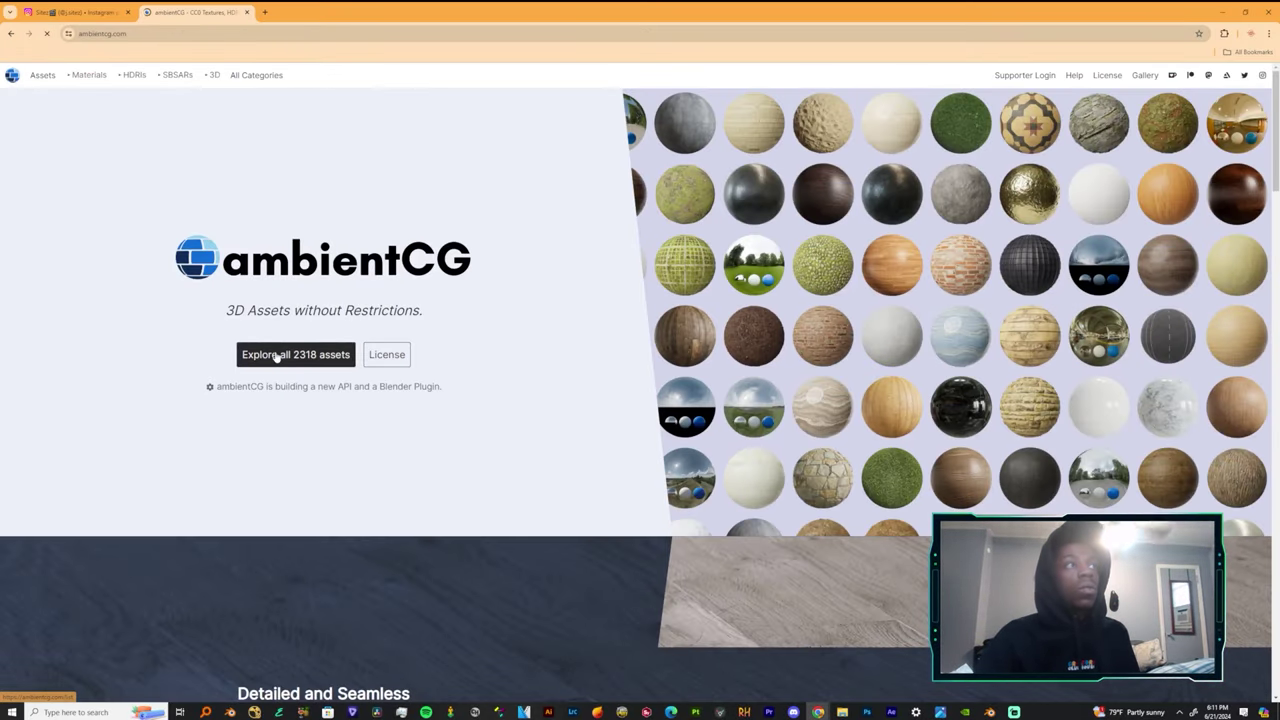
pyautogui.click(276, 356)
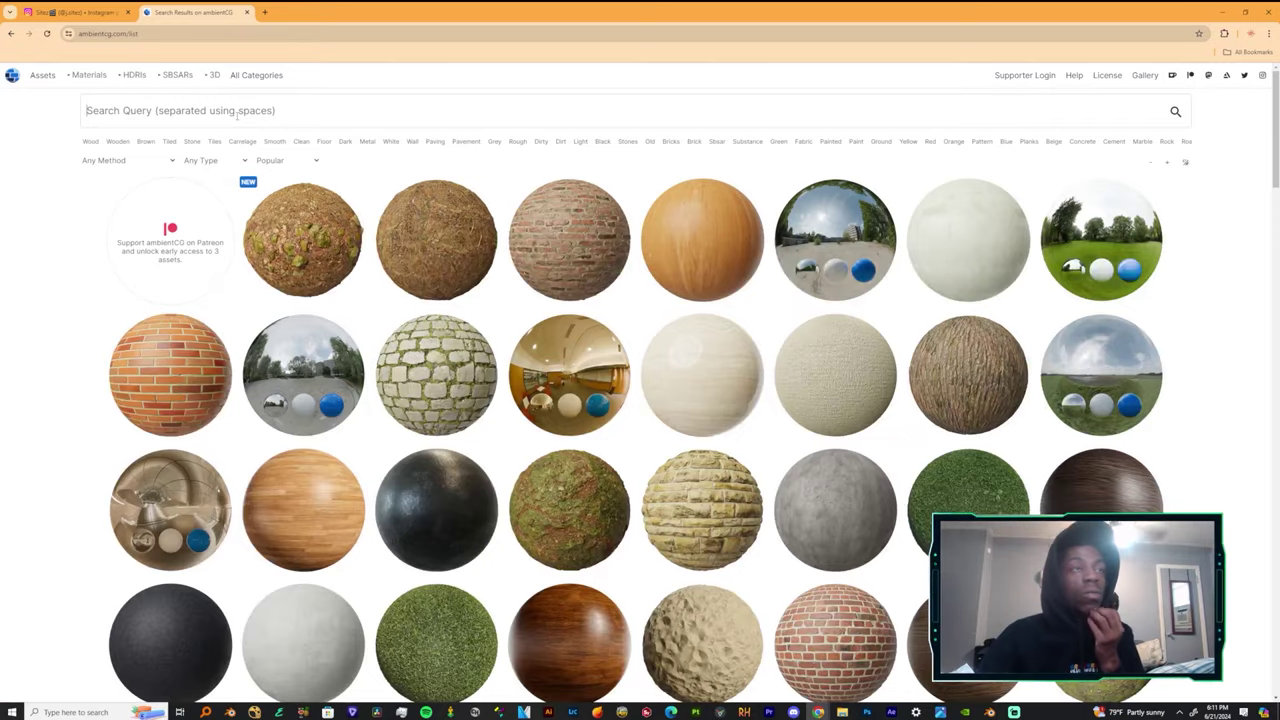
# Look through the wood, brick, stone and metal materials in ambientCG's asset list.
pyautogui.scroll(-3, 367, 227)
pyautogui.scroll(2, 400, 260)
pyautogui.scroll(1, 420, 280)
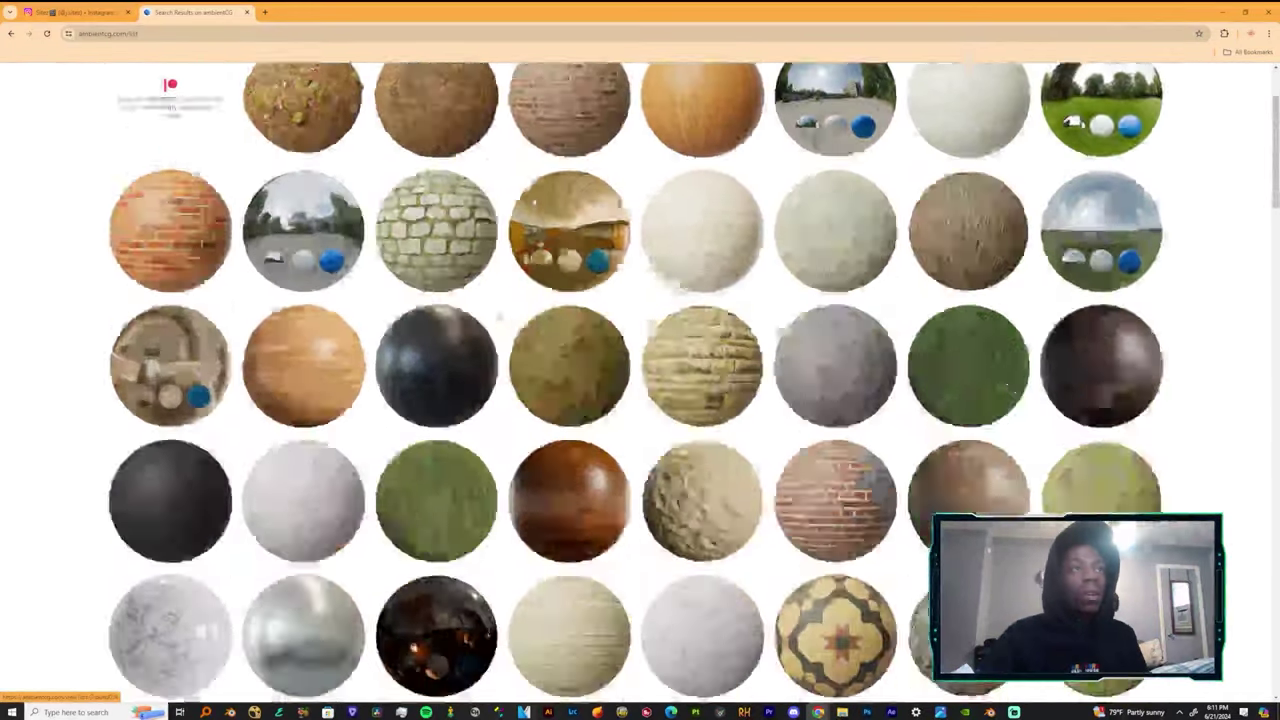
pyautogui.scroll(-4, 495, 322)
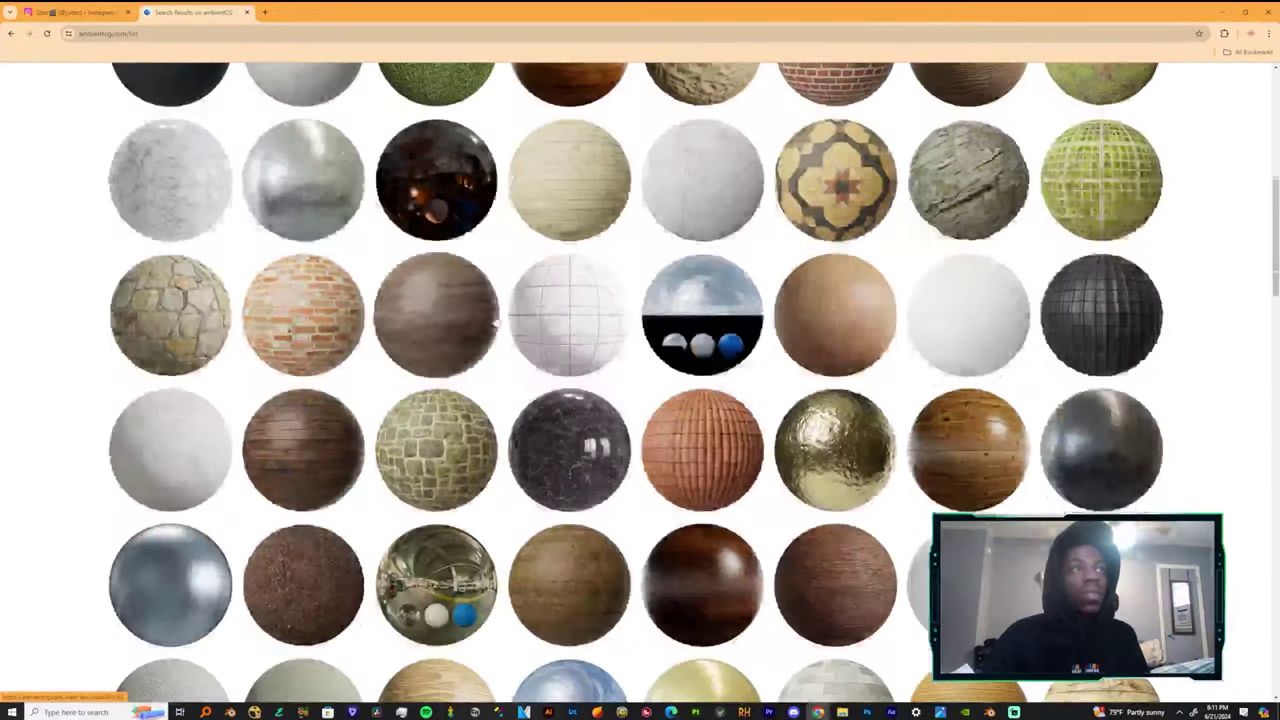
# Switch back to Blender and turn on the ICE geometry nodes modifier's viewport display for the text mesh.
pyautogui.click(1222, 19)
pyautogui.moveTo(726, 334); pyautogui.dragTo(842, 268, button='middle')
pyautogui.click(1226, 297)
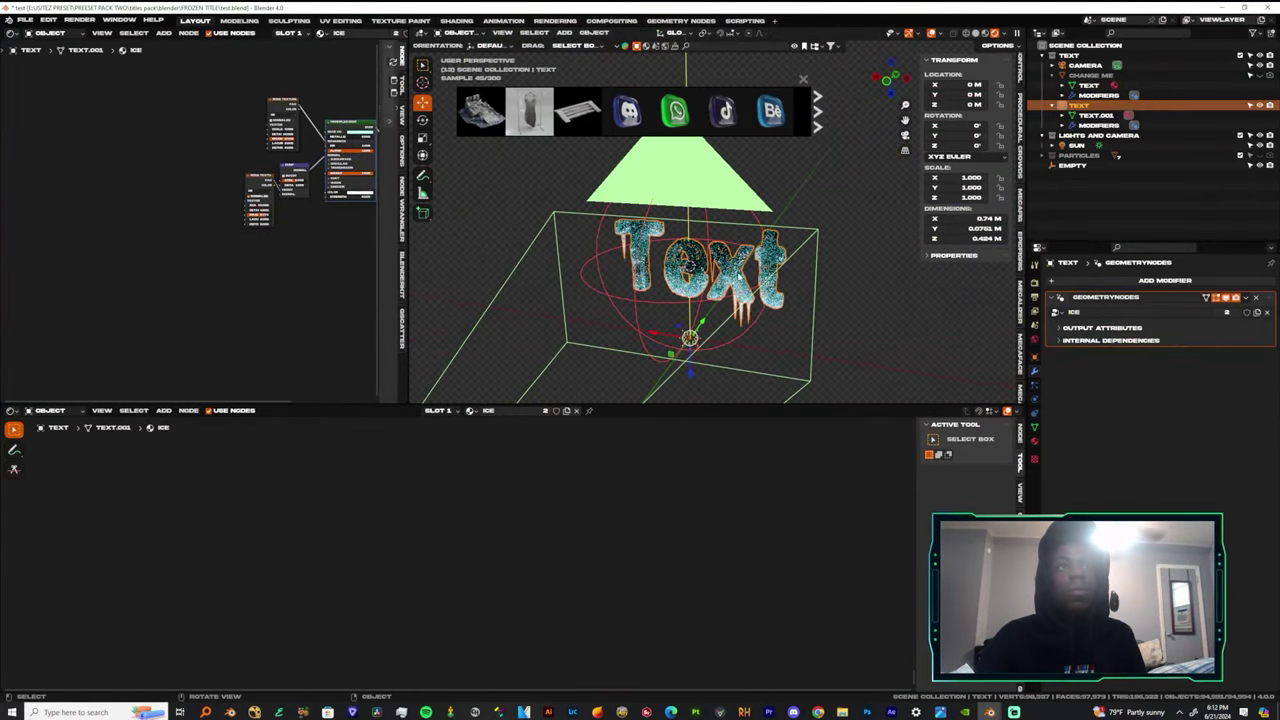
# Examine the ice-covered text and its icicles up close and from several angles in the rendered view.
pyautogui.scroll(2, 754, 264)
pyautogui.moveTo(754, 264); pyautogui.dragTo(777, 311, button='middle')
pyautogui.scroll(6, 640, 265)
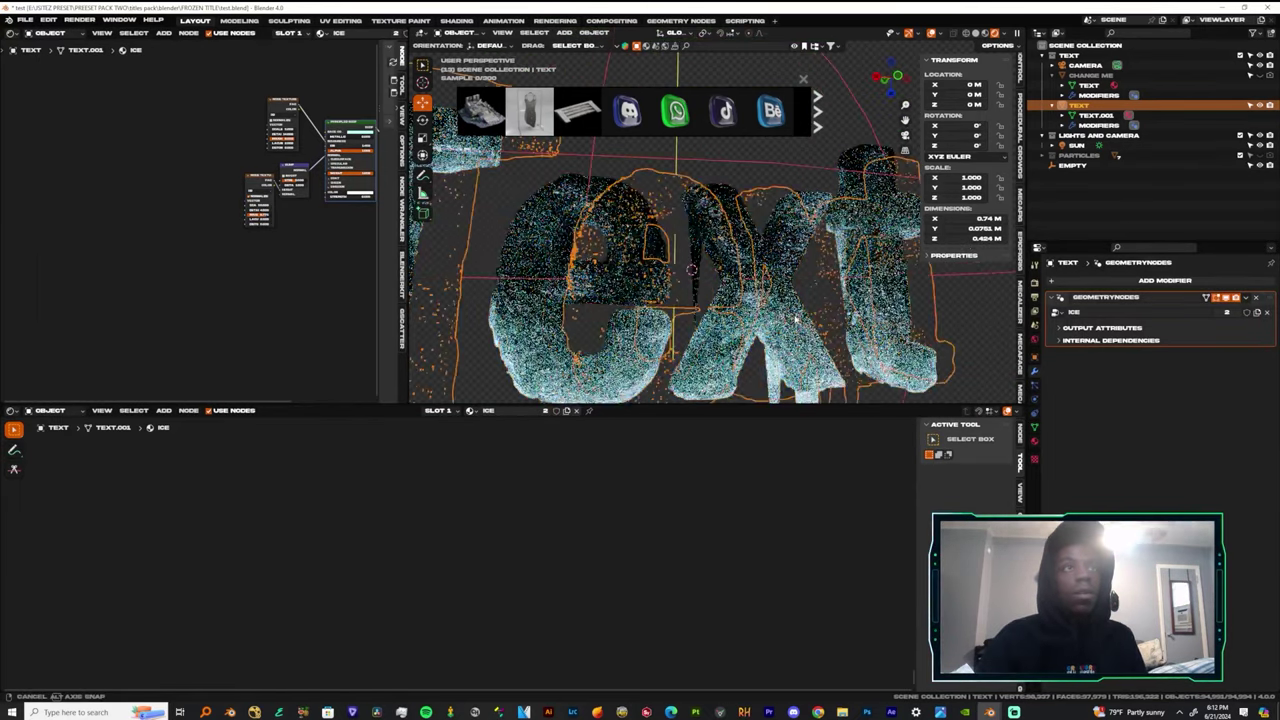
pyautogui.scroll(-5, 641, 263)
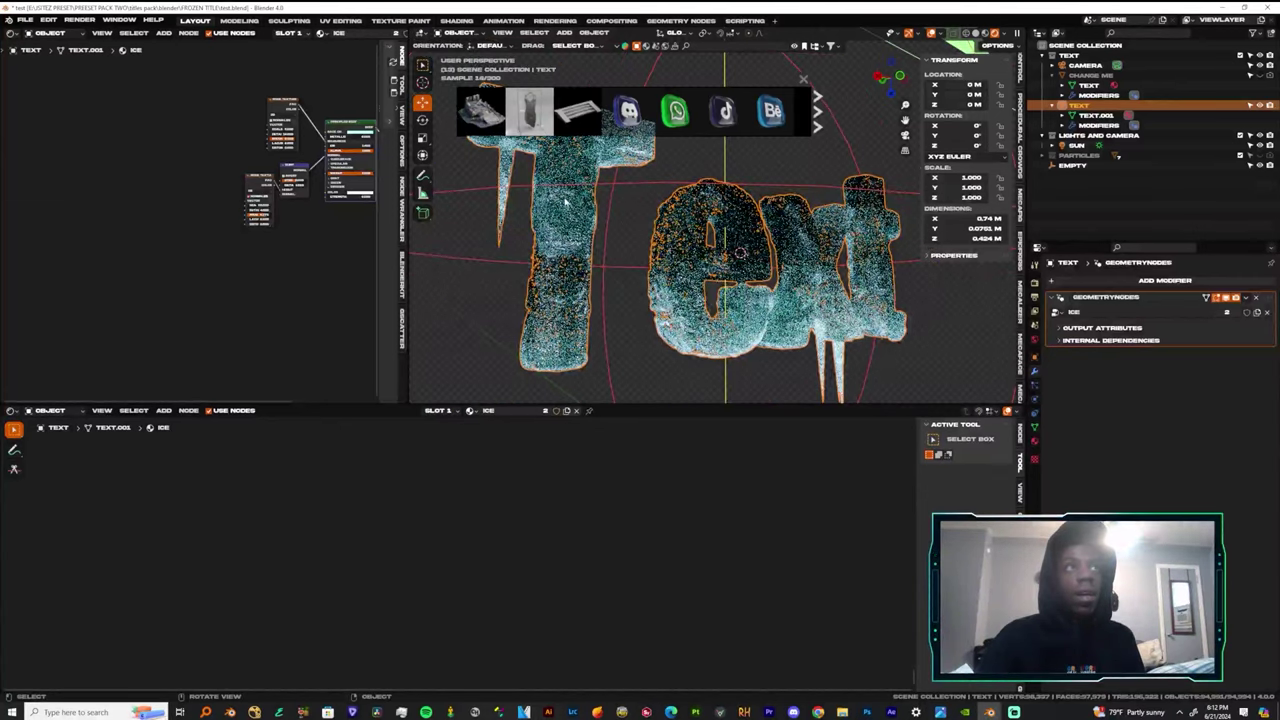
pyautogui.moveTo(641, 263); pyautogui.dragTo(706, 245, button='middle')
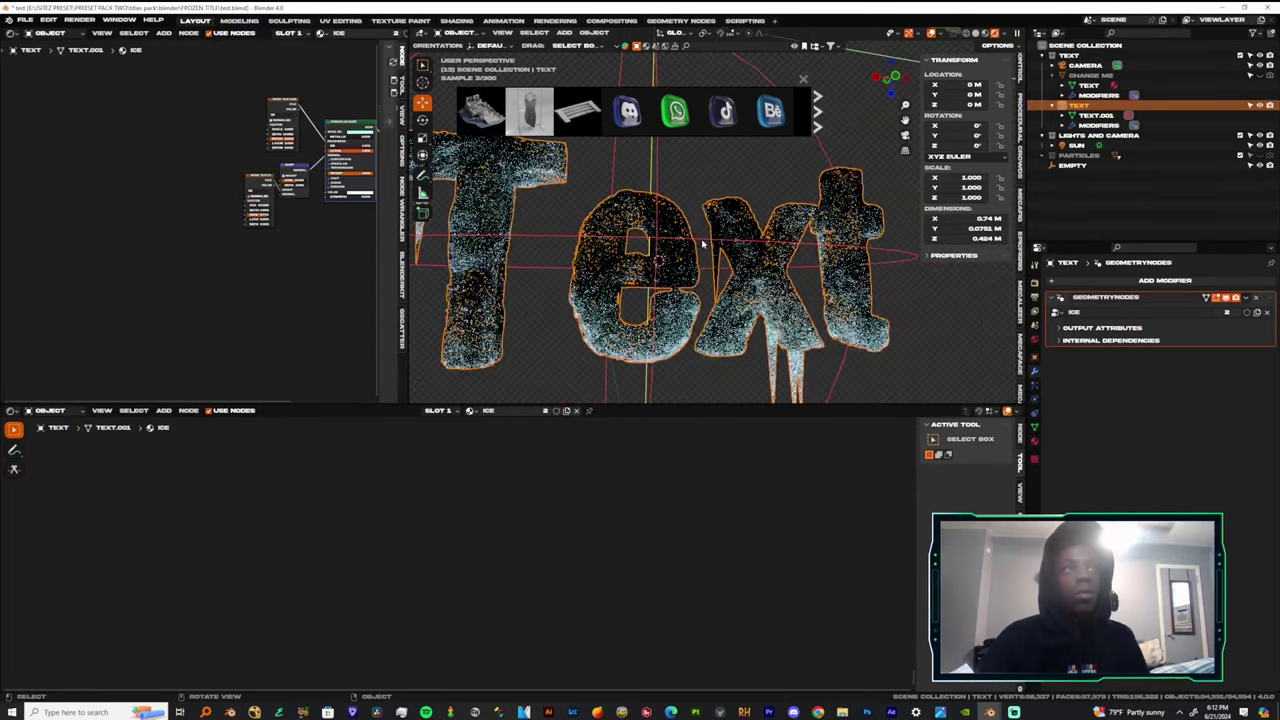
pyautogui.scroll(-4, 697, 244)
pyautogui.scroll(4, 700, 245)
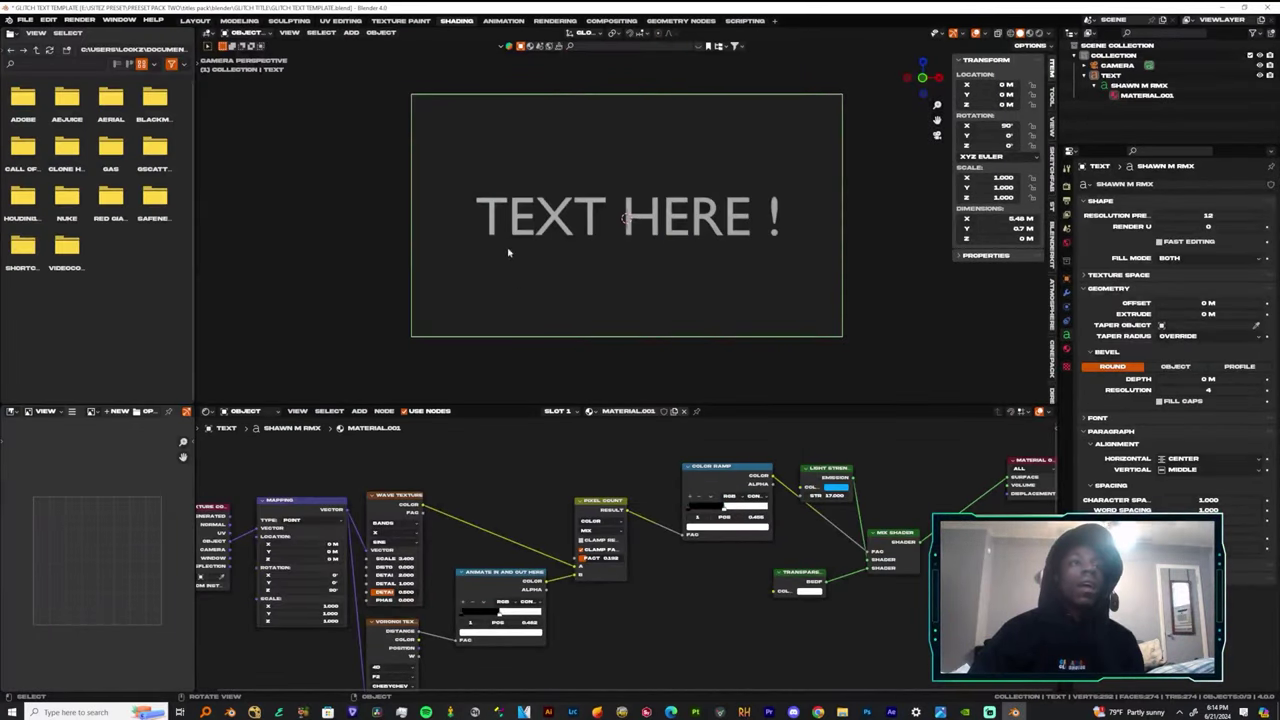
# Put the "TEXT HERE !" object of the glitch text template into edit mode and display it with rendered viewport shading.
pyautogui.click(541, 219)
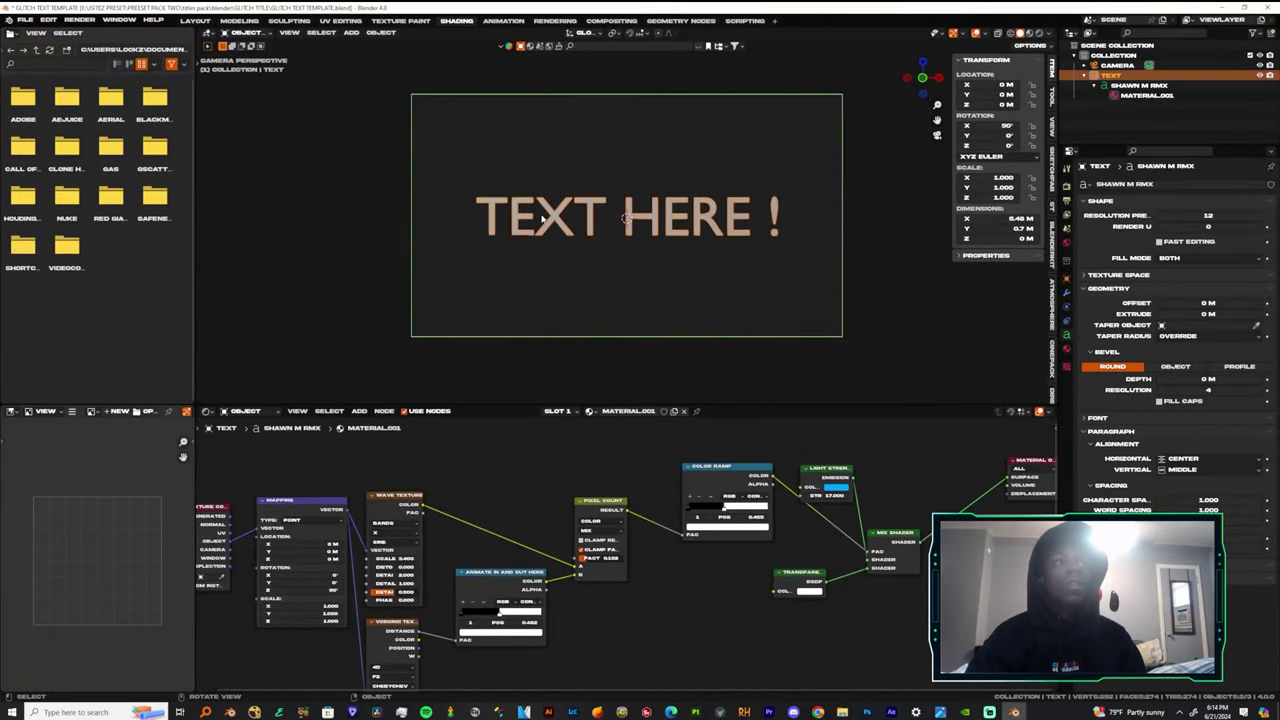
pyautogui.press('Tab')
pyautogui.moveTo(654, 238); pyautogui.dragTo(721, 220, button='middle')
pyautogui.scroll(-4, 734, 216)
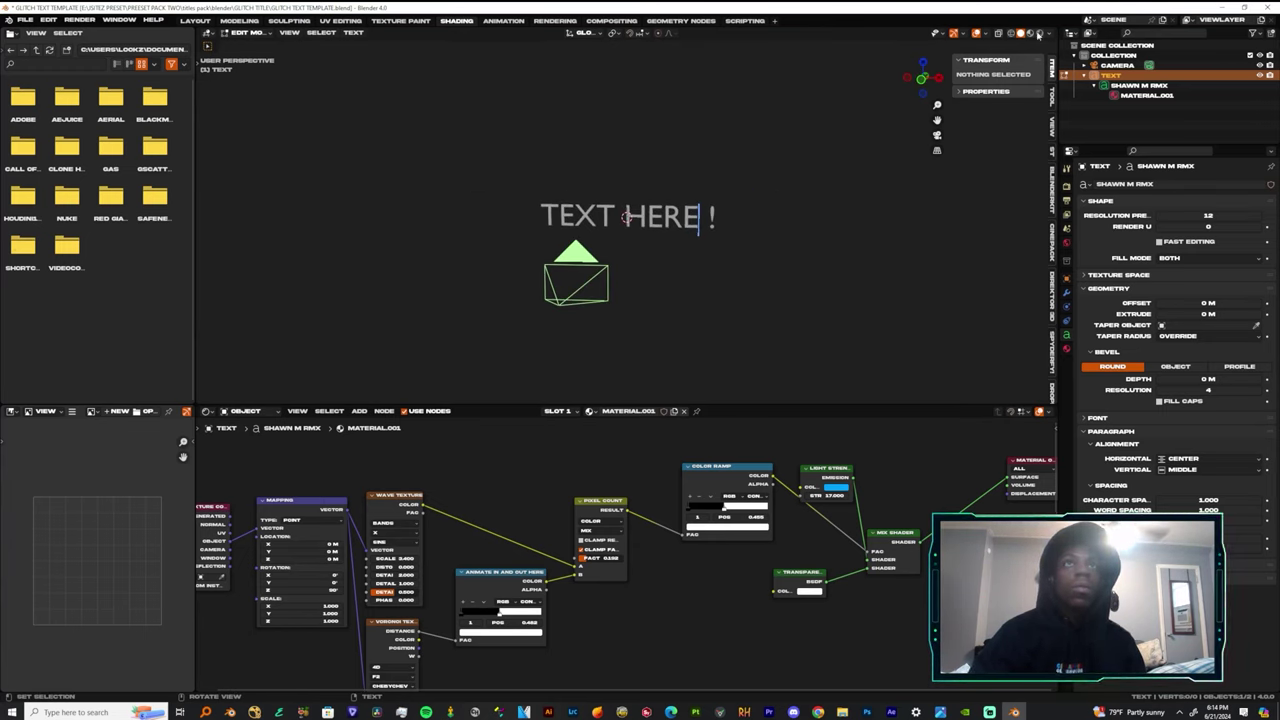
pyautogui.click(1038, 34)
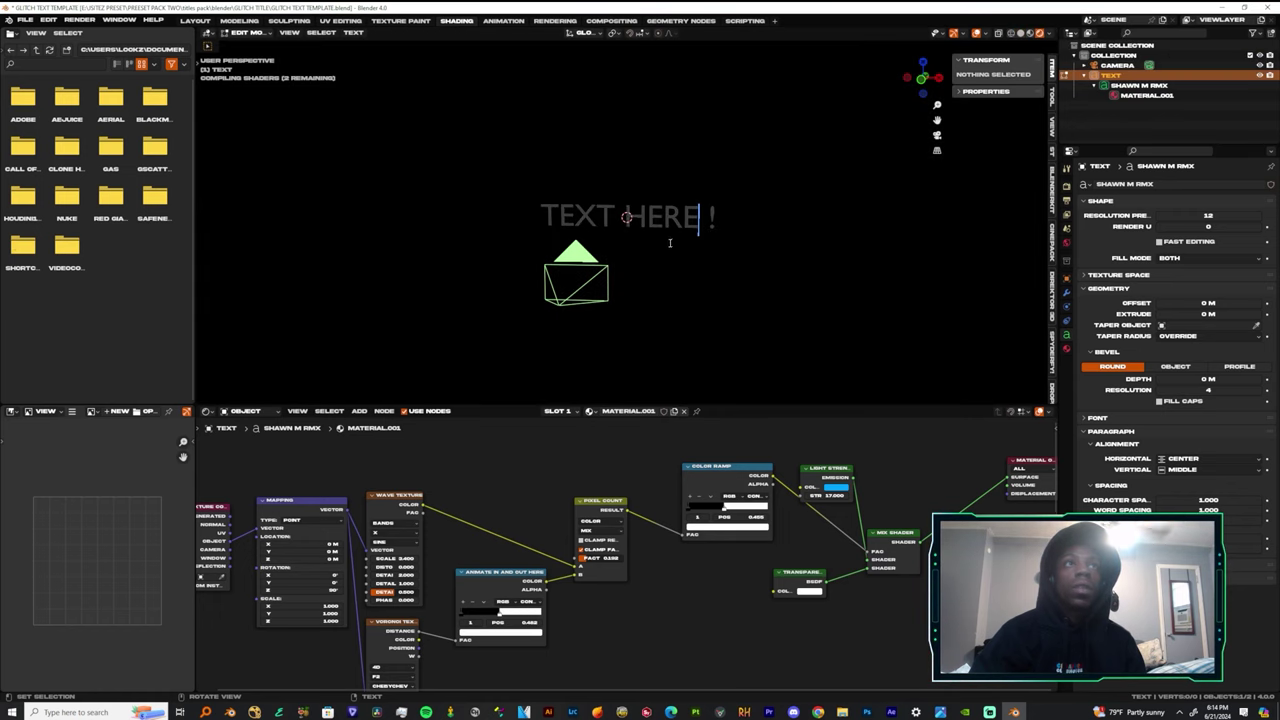
# Examine the glowing glitch text up close and from several angles, finishing with the camera view.
pyautogui.scroll(4, 669, 243)
pyautogui.scroll(-4, 669, 243)
pyautogui.moveTo(669, 243)
pyautogui.mouseDown(button='middle')
pyautogui.moveTo(626, 217)
pyautogui.moveTo(540, 219)
pyautogui.mouseUp(button='middle')
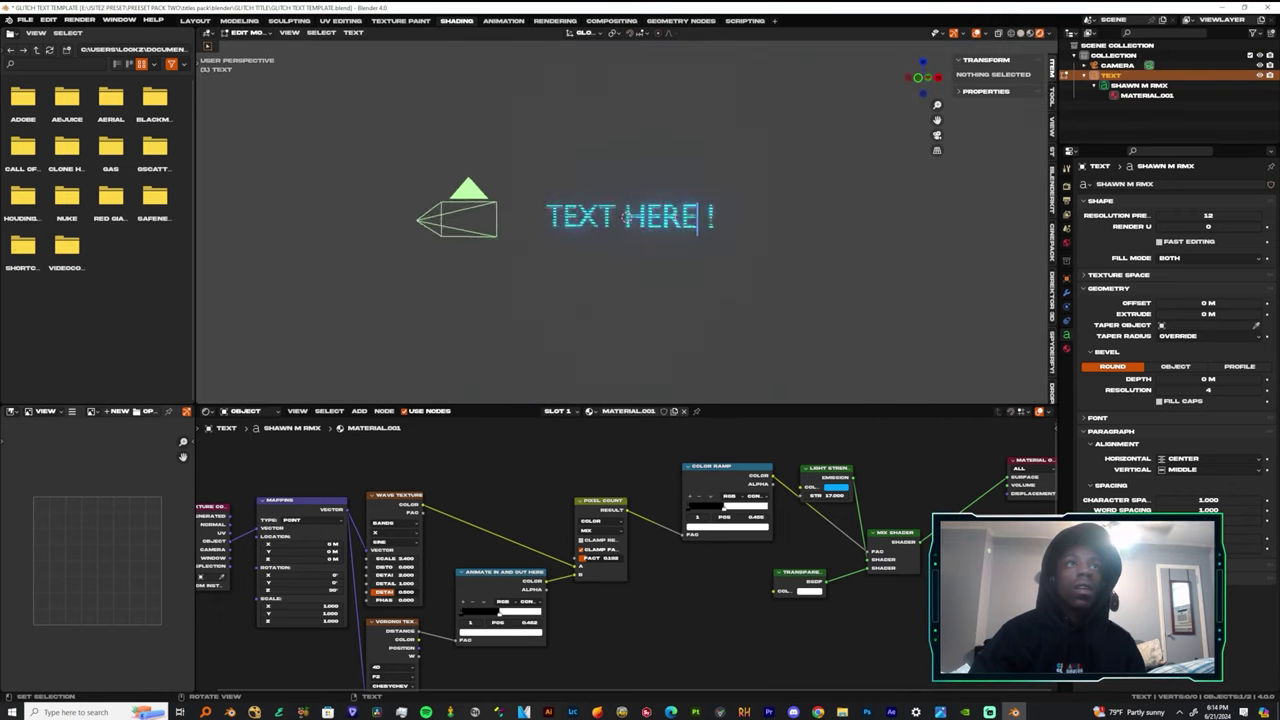
pyautogui.scroll(9, 626, 219)
pyautogui.scroll(-5, 626, 219)
pyautogui.moveTo(868, 277); pyautogui.dragTo(708, 247, button='middle')
pyautogui.scroll(-4, 740, 238)
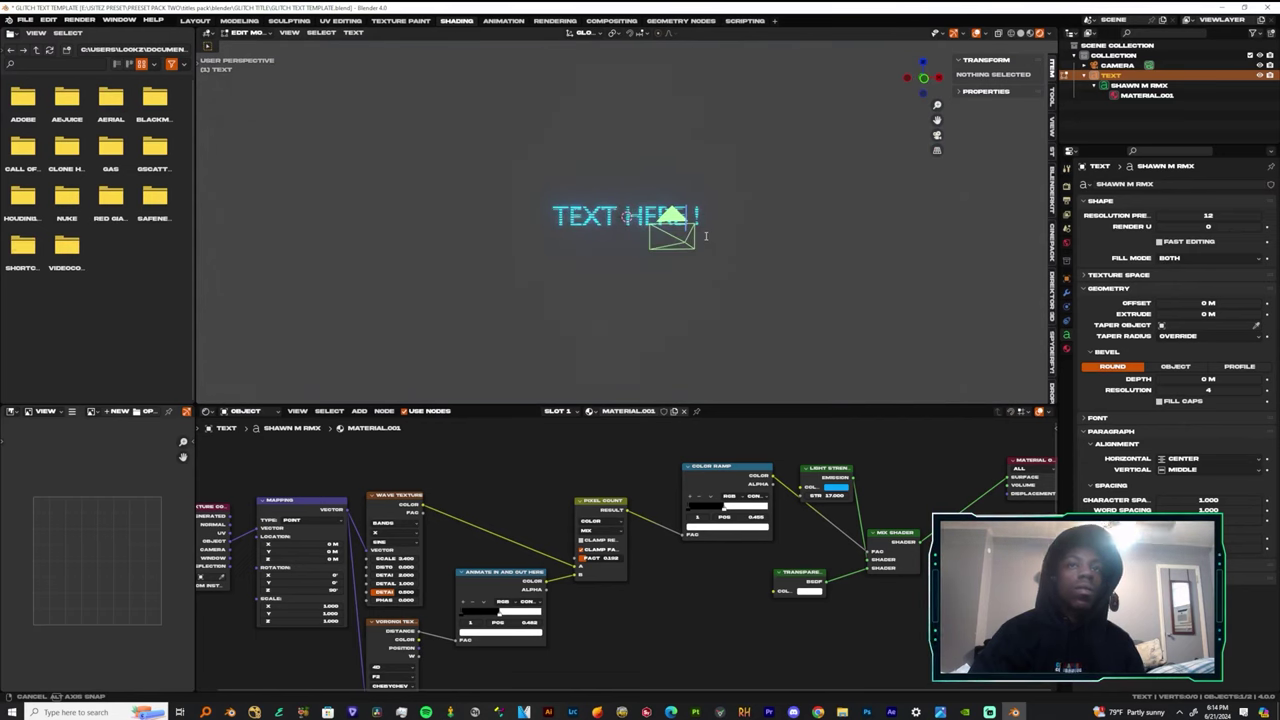
pyautogui.scroll(3, 708, 247)
pyautogui.scroll(-2, 705, 250)
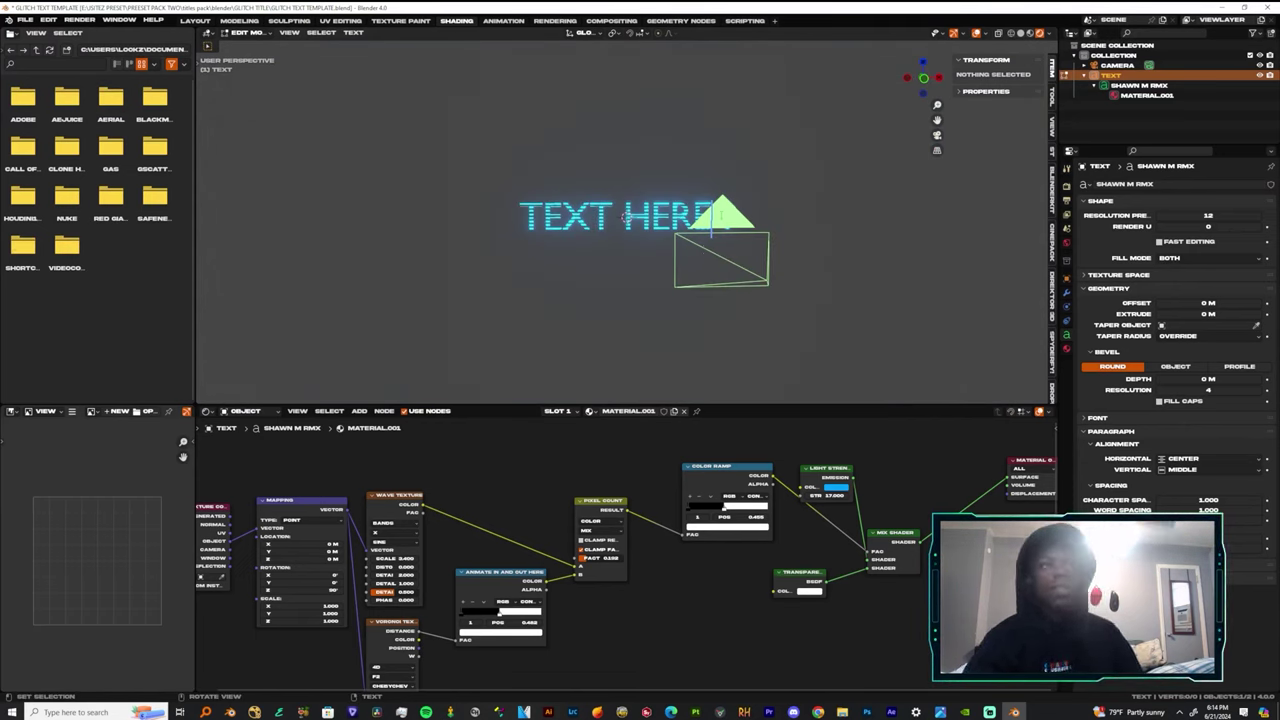
pyautogui.press('Tab')
pyautogui.press('Tab')
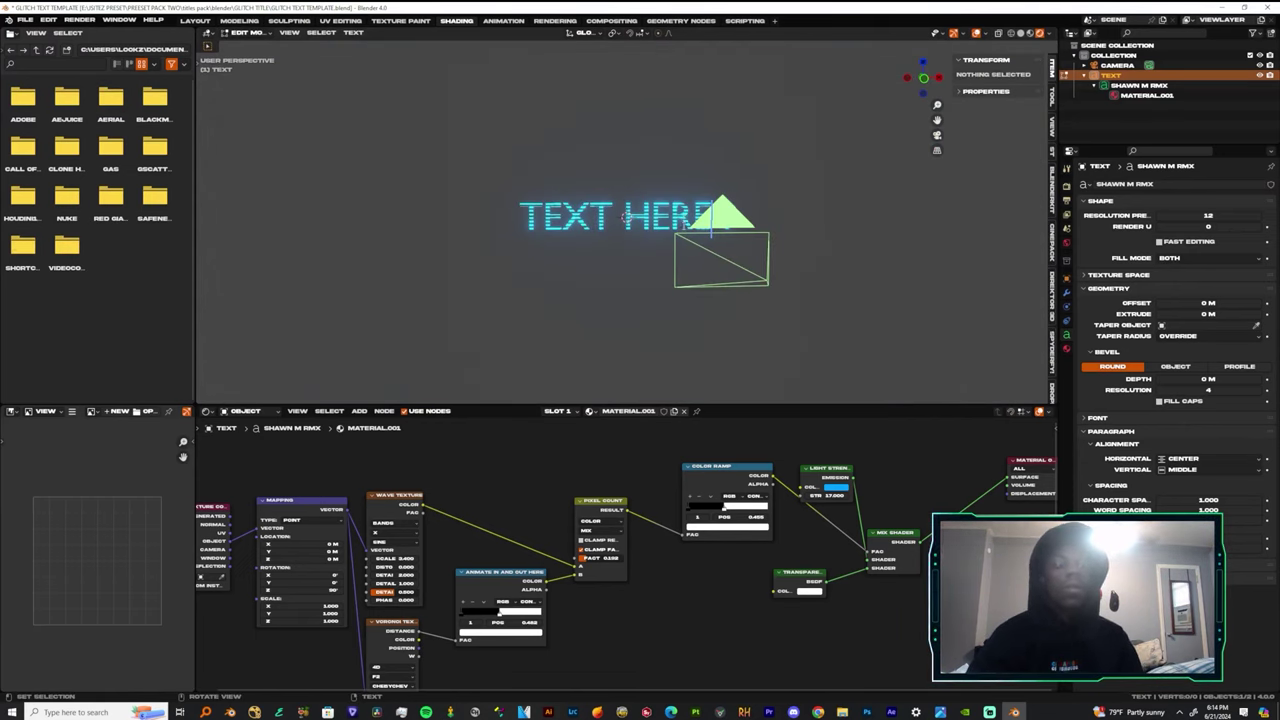
pyautogui.press('KP_0')
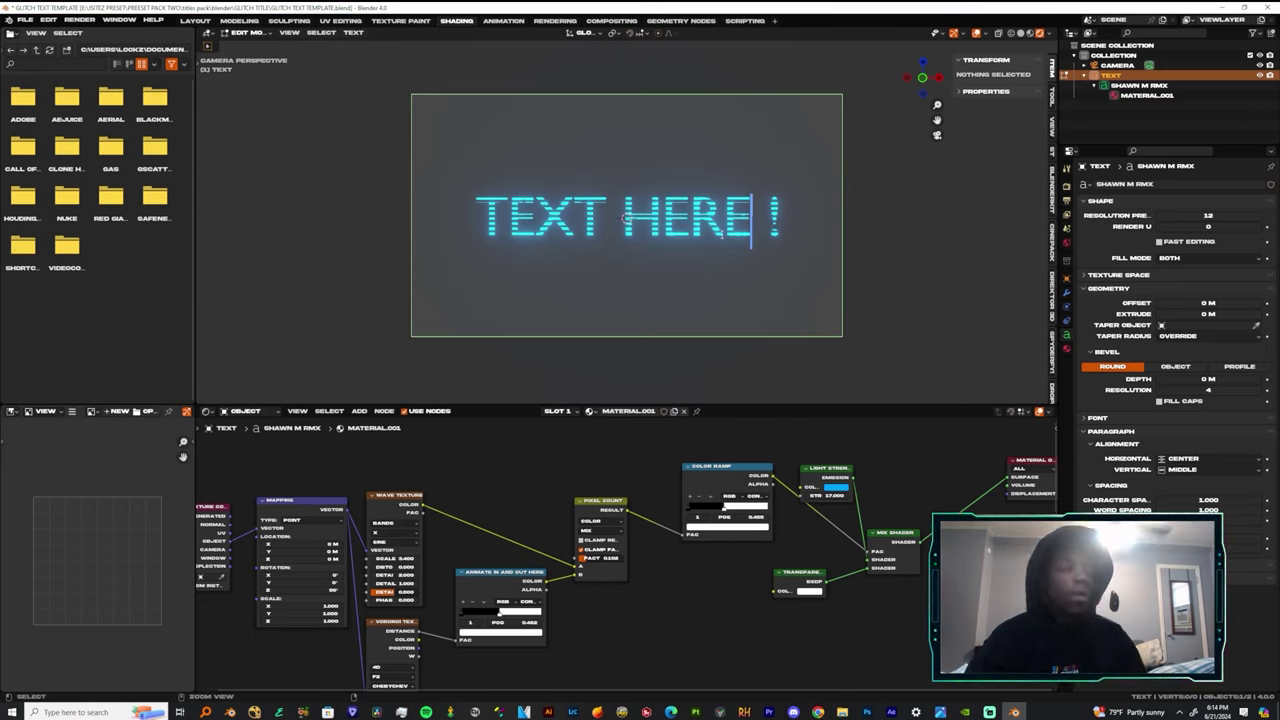
# Load Badaboom BB Regular from the Windows Fonts folder as the regular font of the glitch text and exit edit mode.
pyautogui.hotkey('ctrl', 'a')
pyautogui.click(1086, 418)
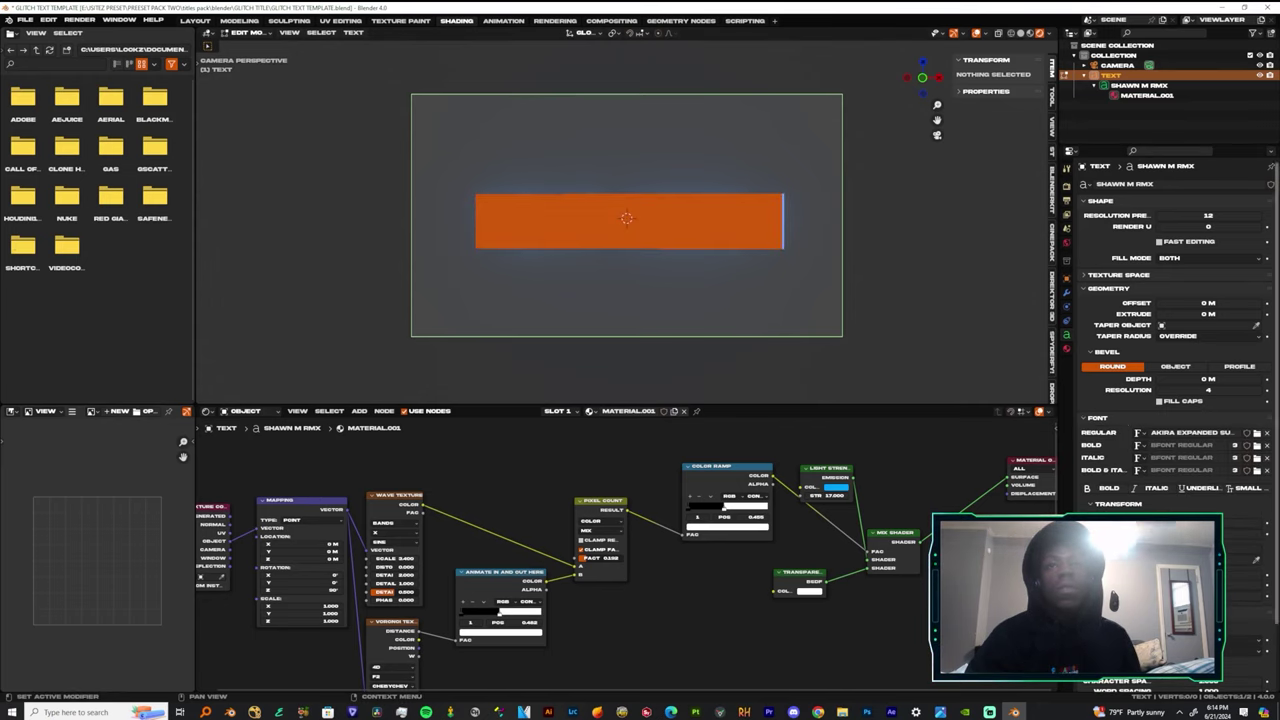
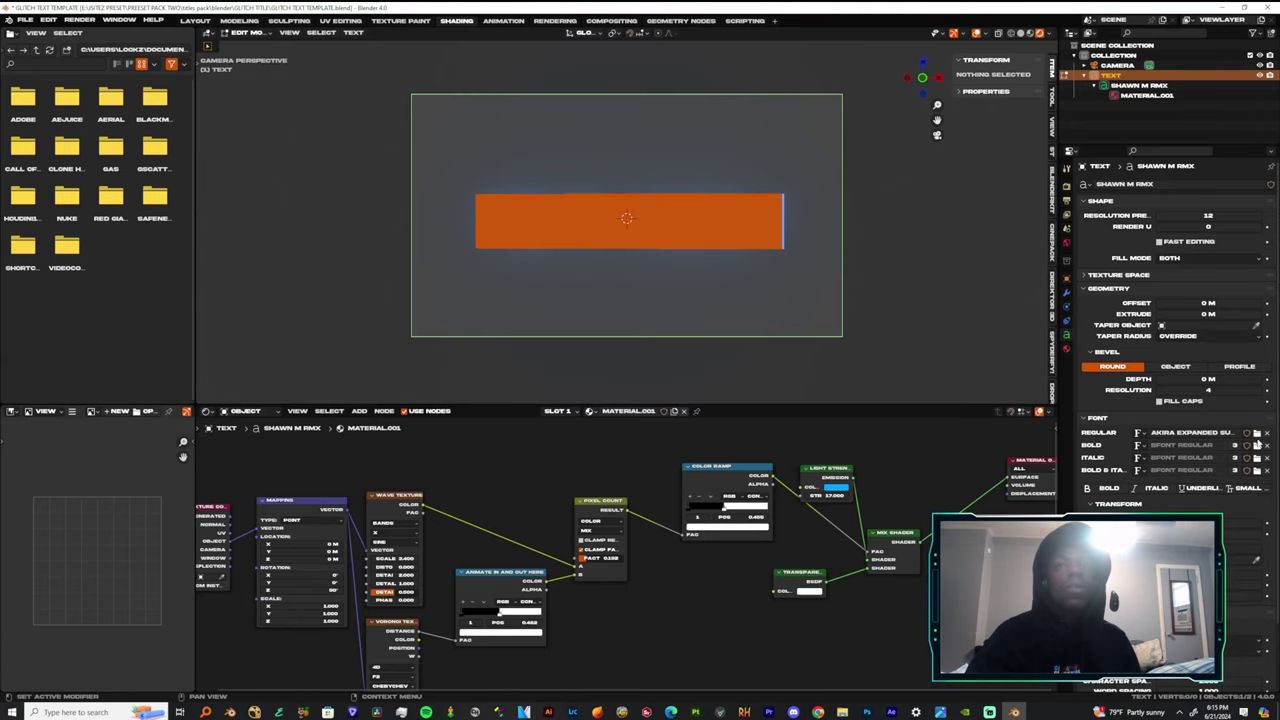
pyautogui.click(1257, 433)
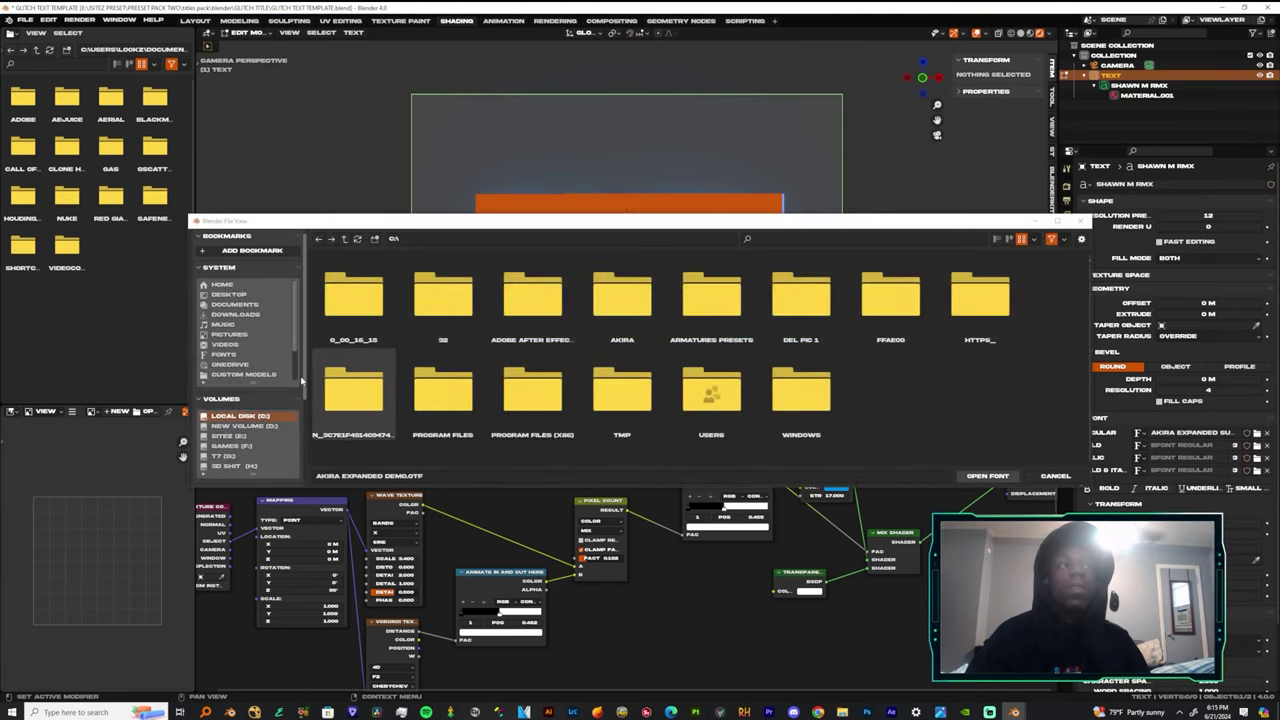
pyautogui.scroll(-4, 260, 455)
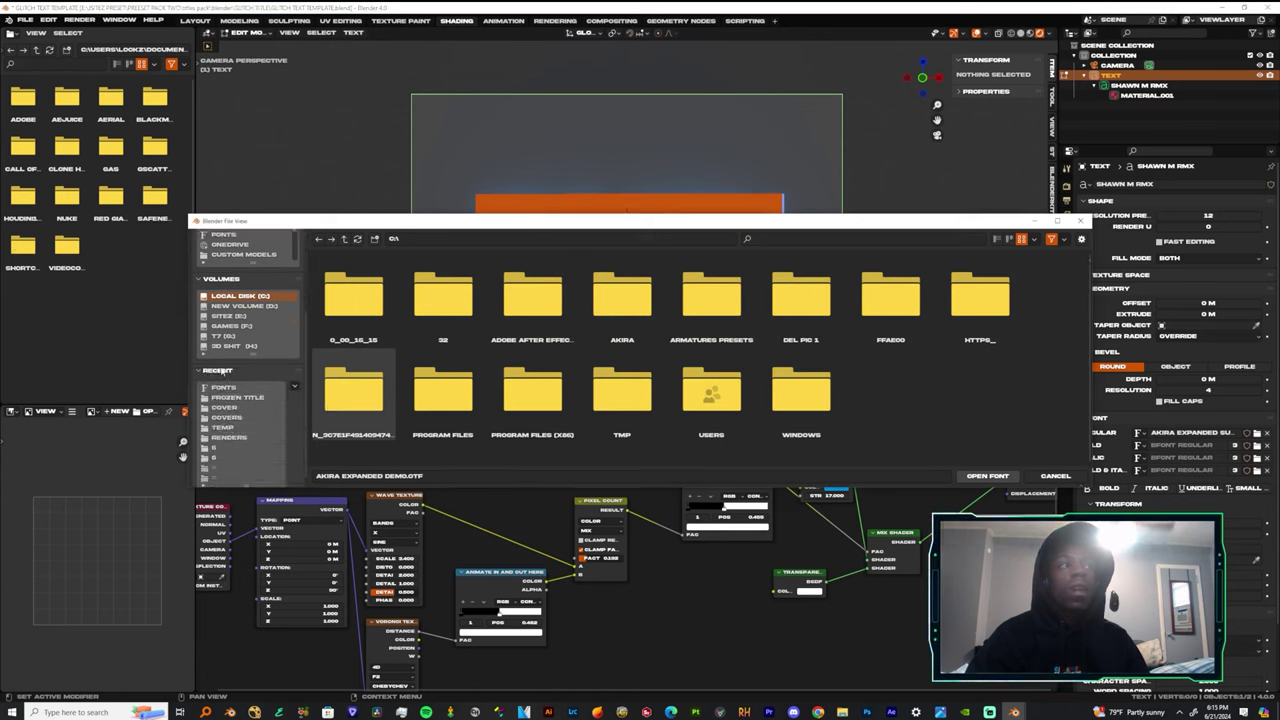
pyautogui.click(224, 387)
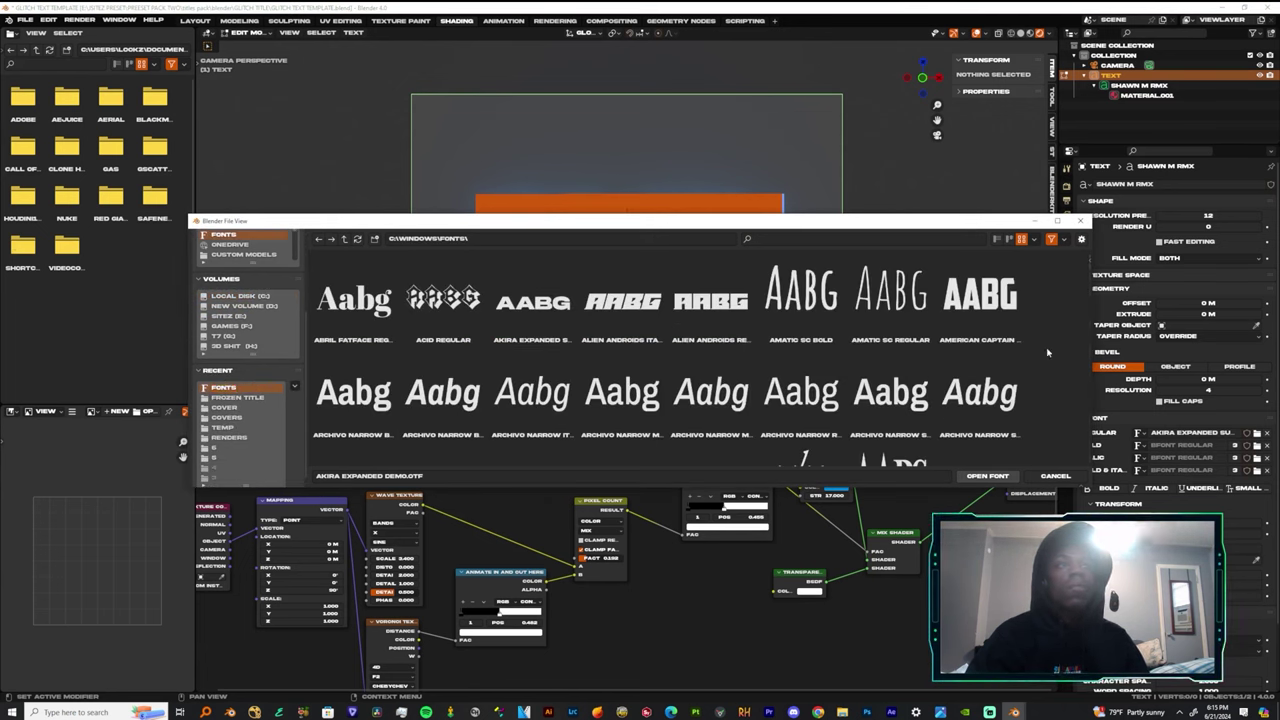
pyautogui.scroll(-5, 1047, 352)
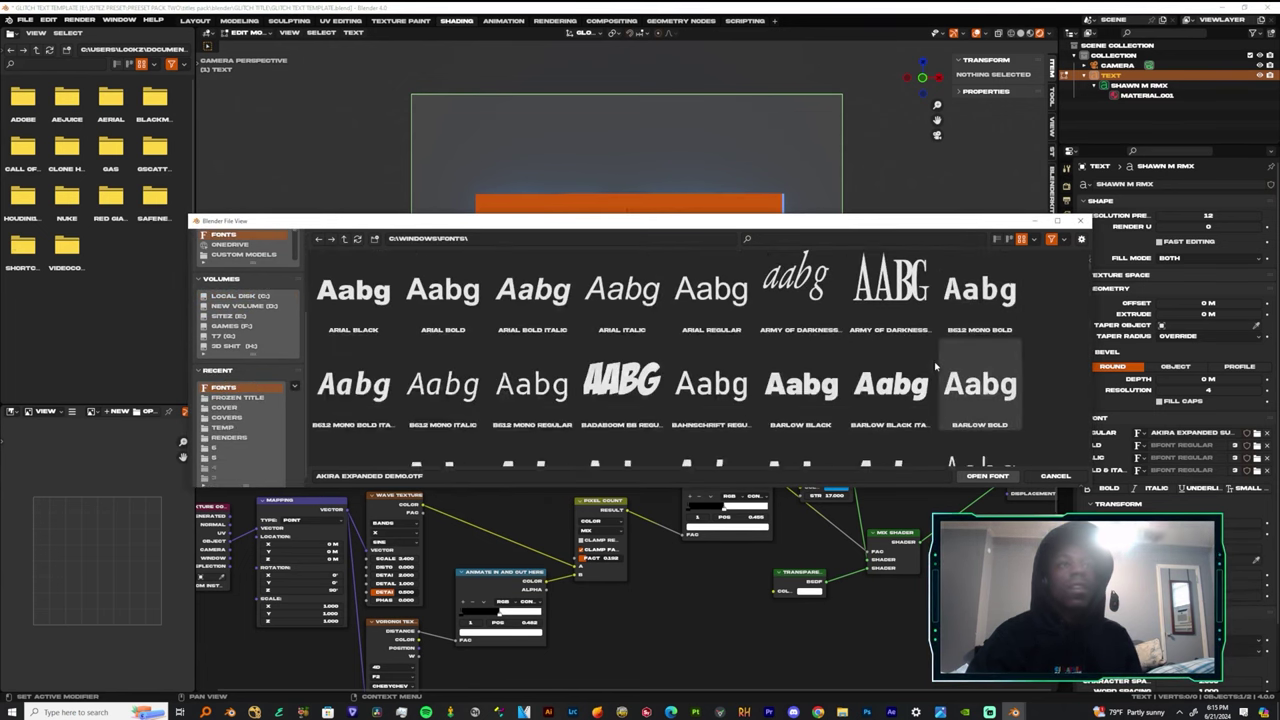
pyautogui.doubleClick(620, 370)
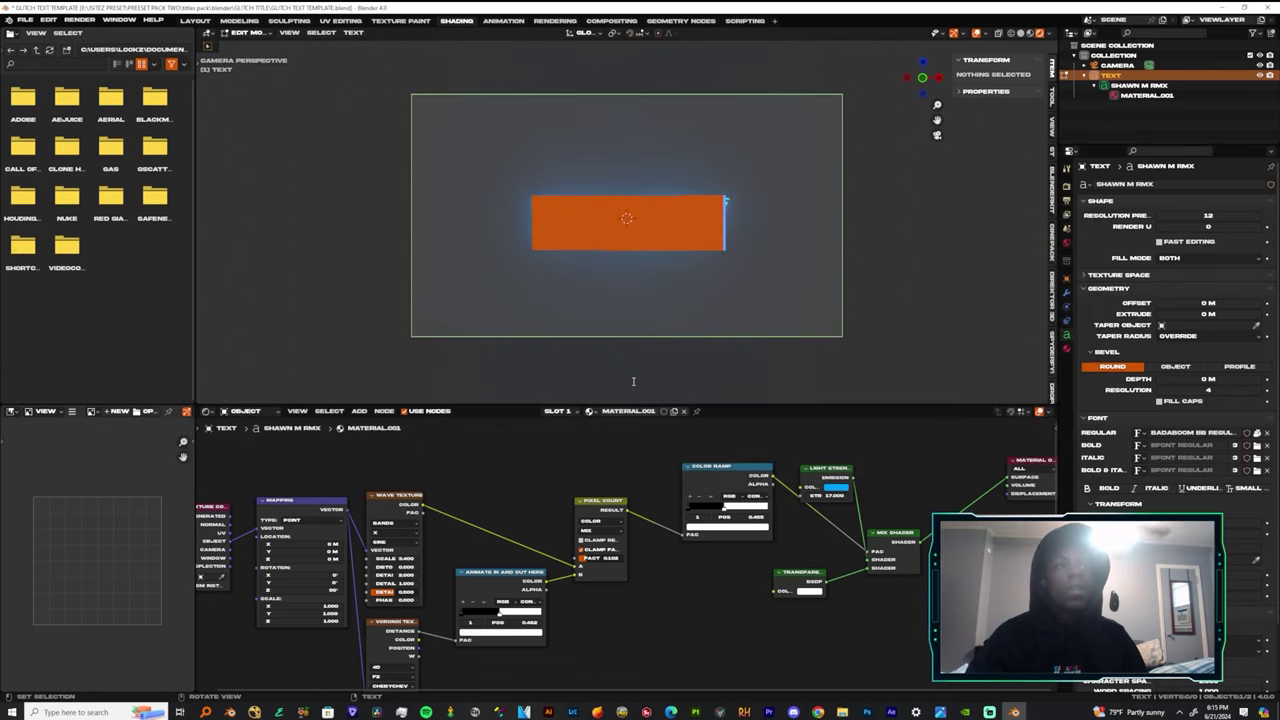
pyautogui.scroll(4, 692, 226)
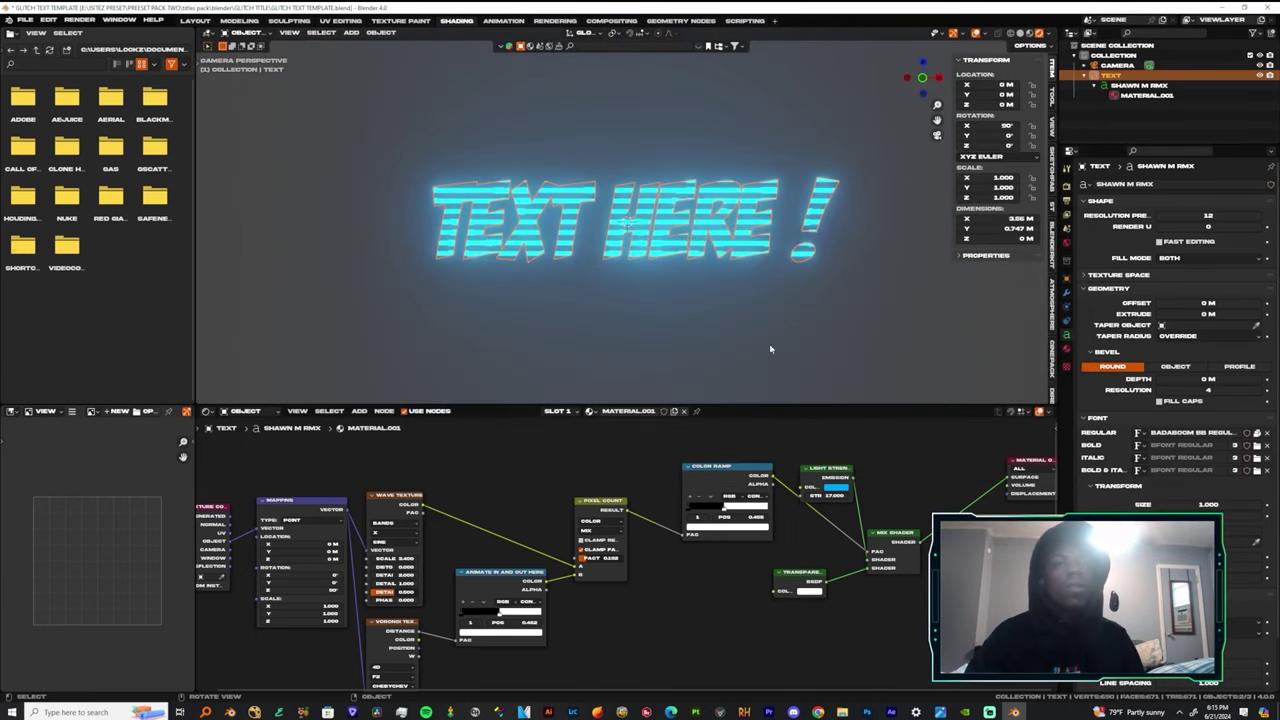
pyautogui.moveTo(727, 312); pyautogui.dragTo(727, 312, button='middle')
pyautogui.scroll(4, 727, 312)
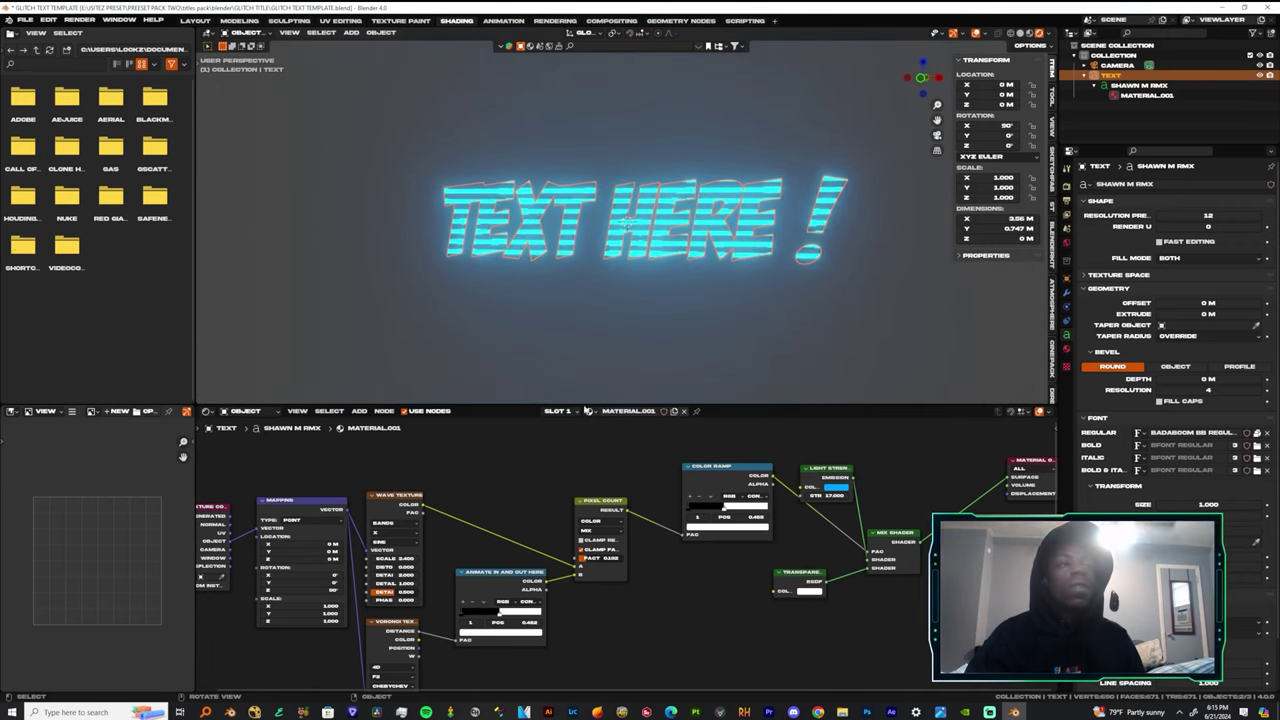
pyautogui.scroll(-1, 458, 488)
pyautogui.moveTo(457, 488); pyautogui.dragTo(490, 434, button='middle')
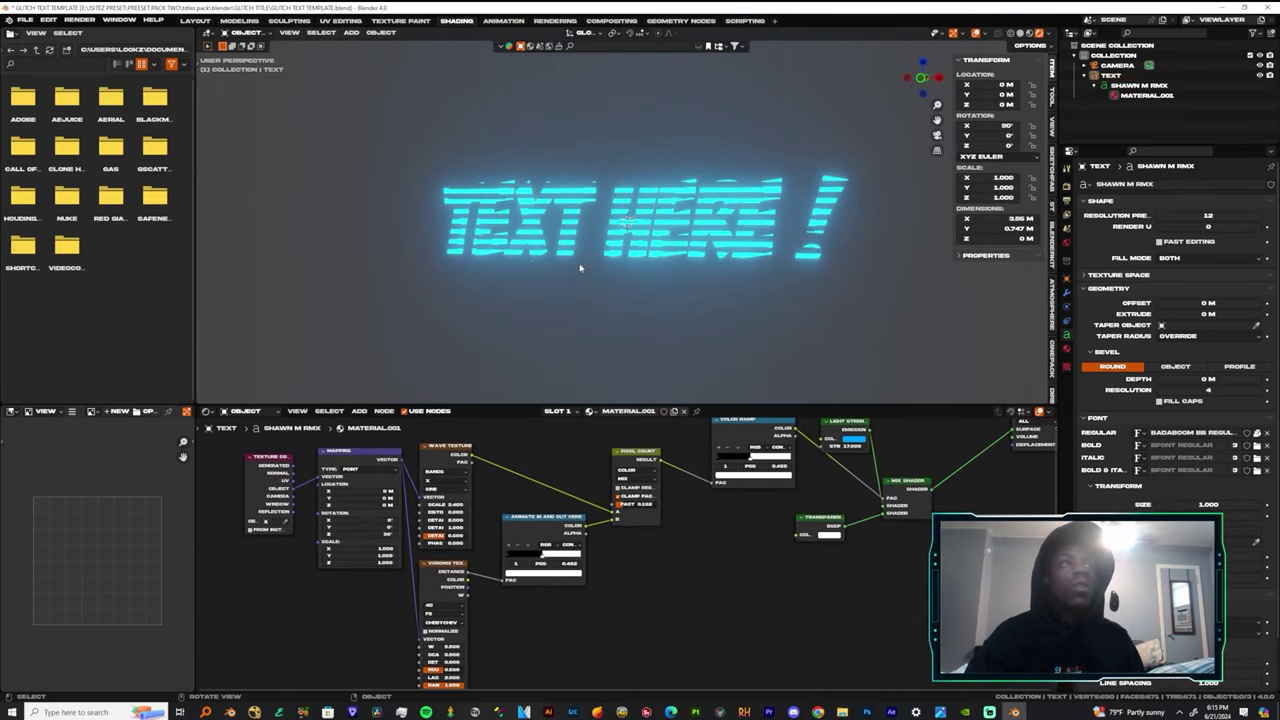
pyautogui.press('Tab')
pyautogui.hotkey('ctrl', 'a')
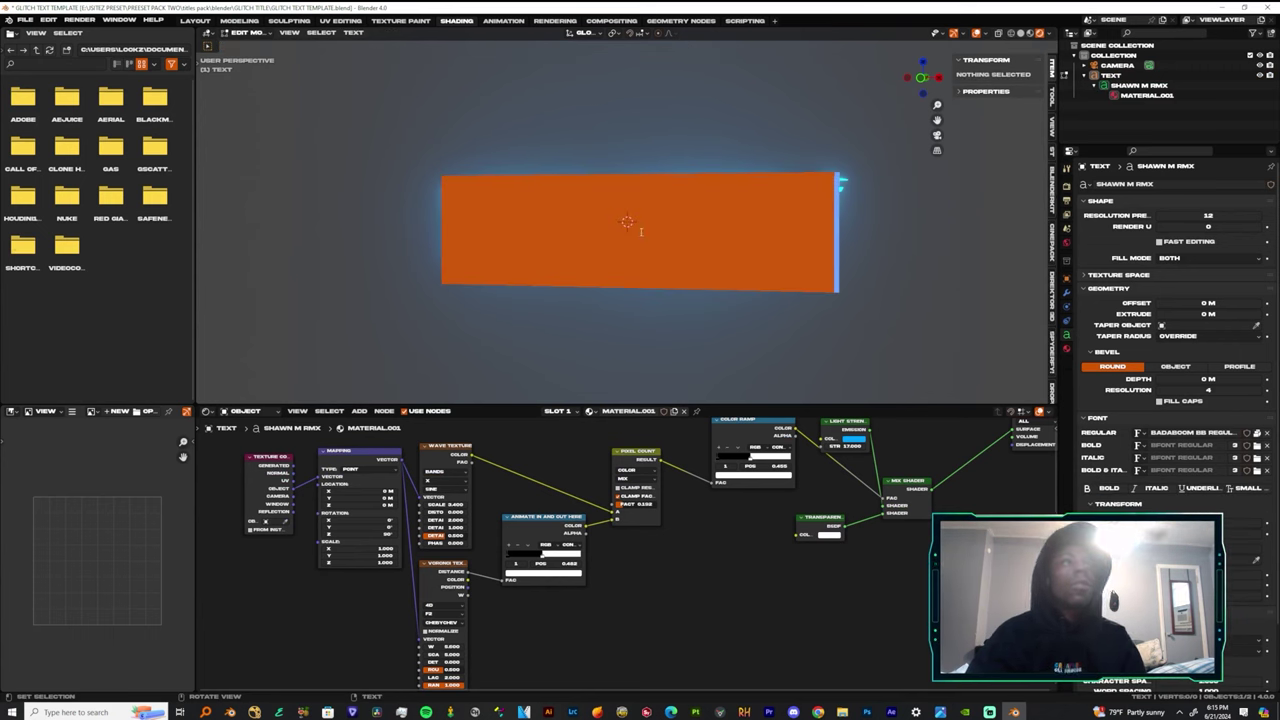
pyautogui.press('Tab')
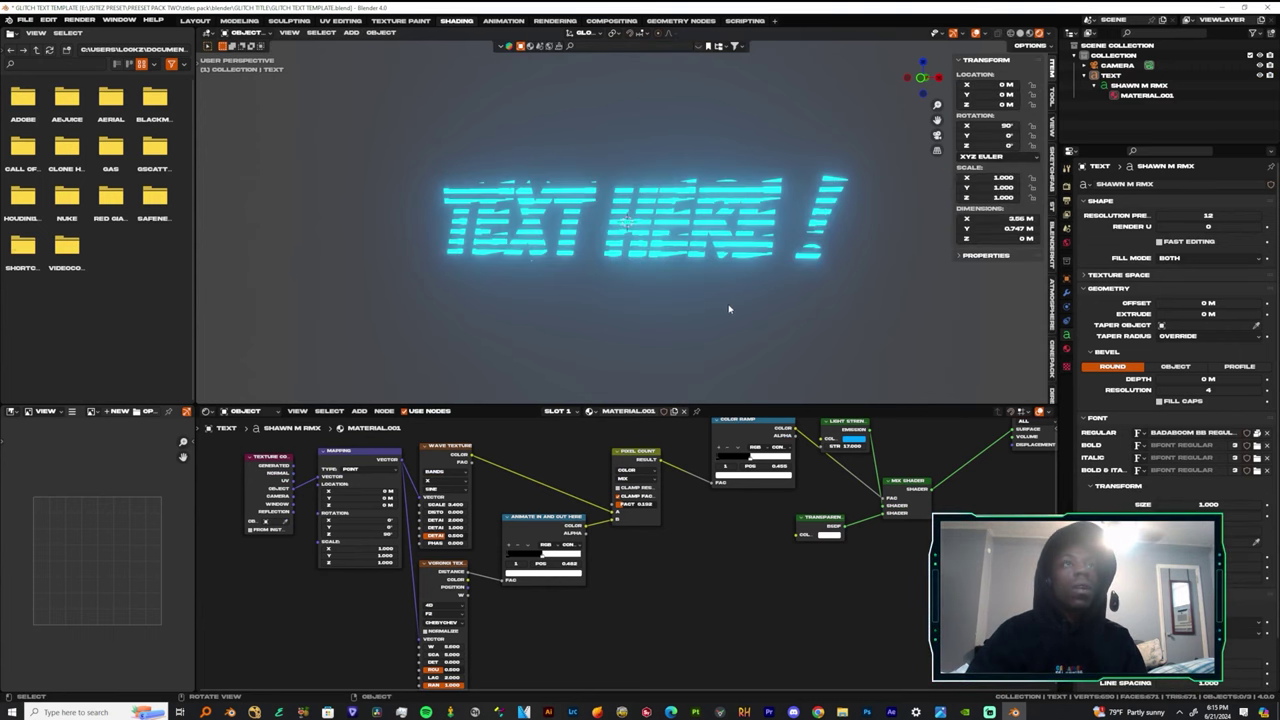
pyautogui.click(659, 226)
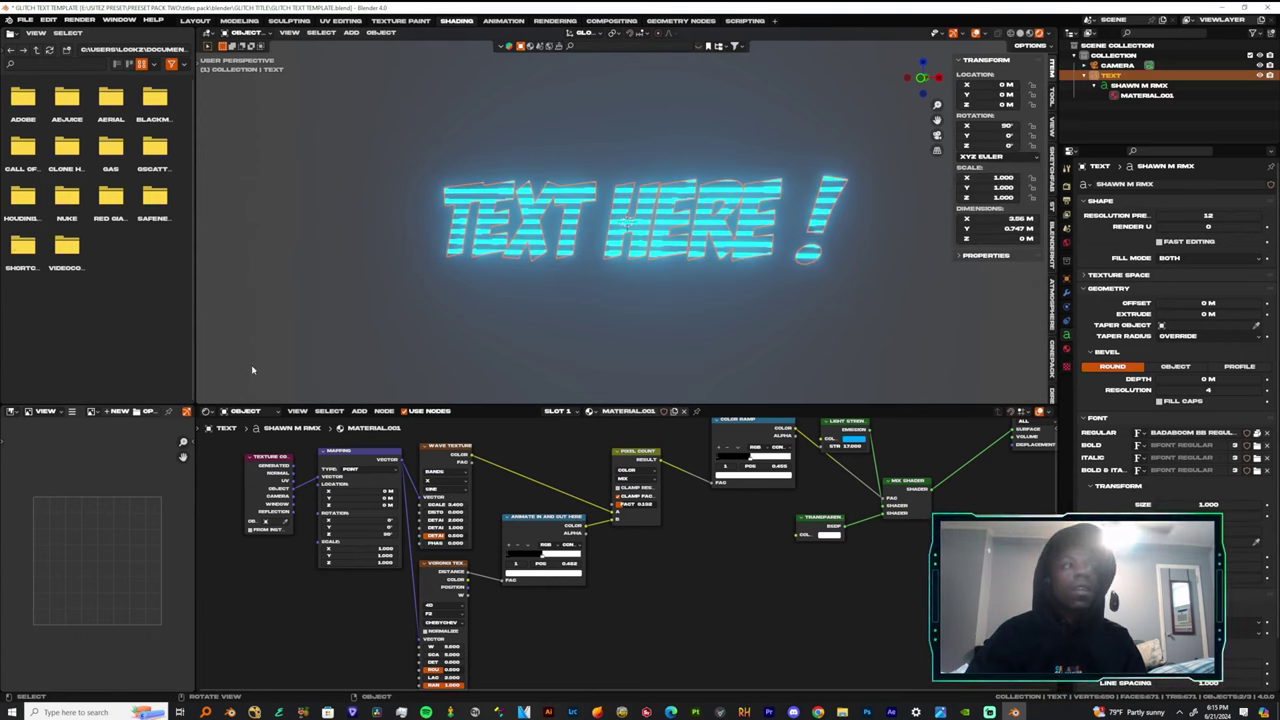
# Enlarge the shader editor area and rename the glitch text's material to Glitch Material.
pyautogui.moveTo(213, 404); pyautogui.dragTo(190, 376)
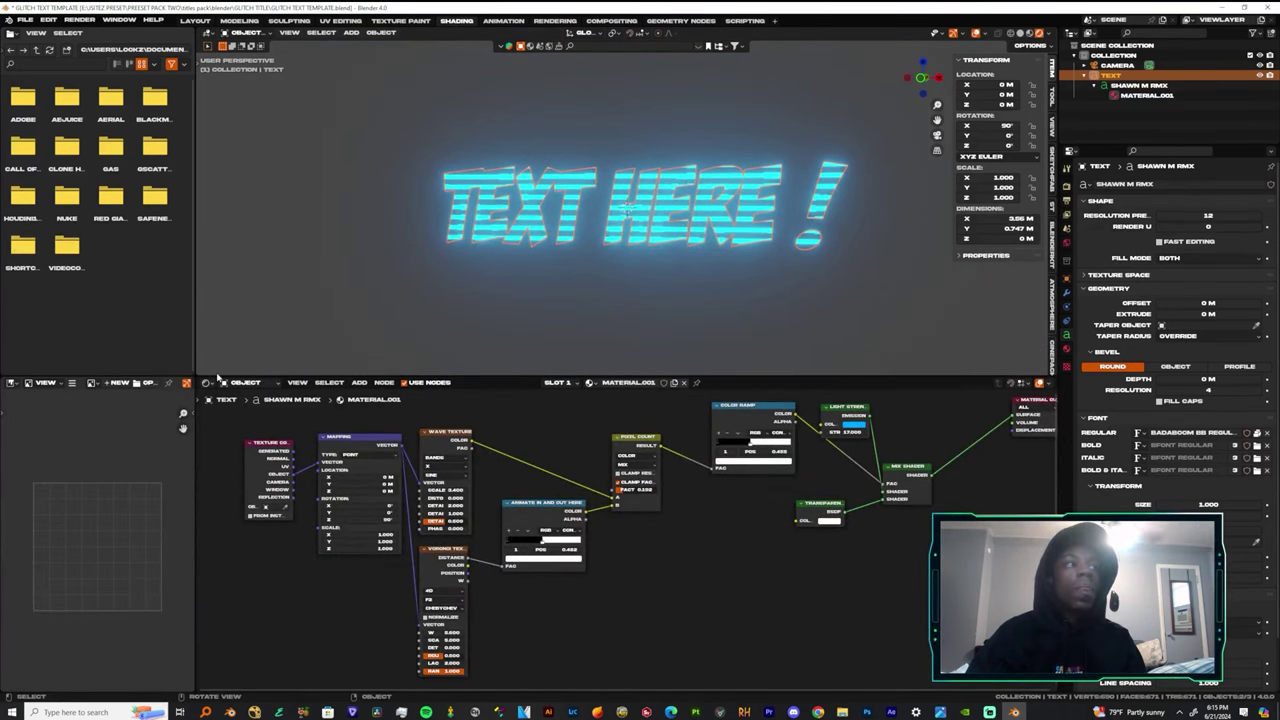
pyautogui.click(217, 376)
pyautogui.scroll(-4, 627, 540)
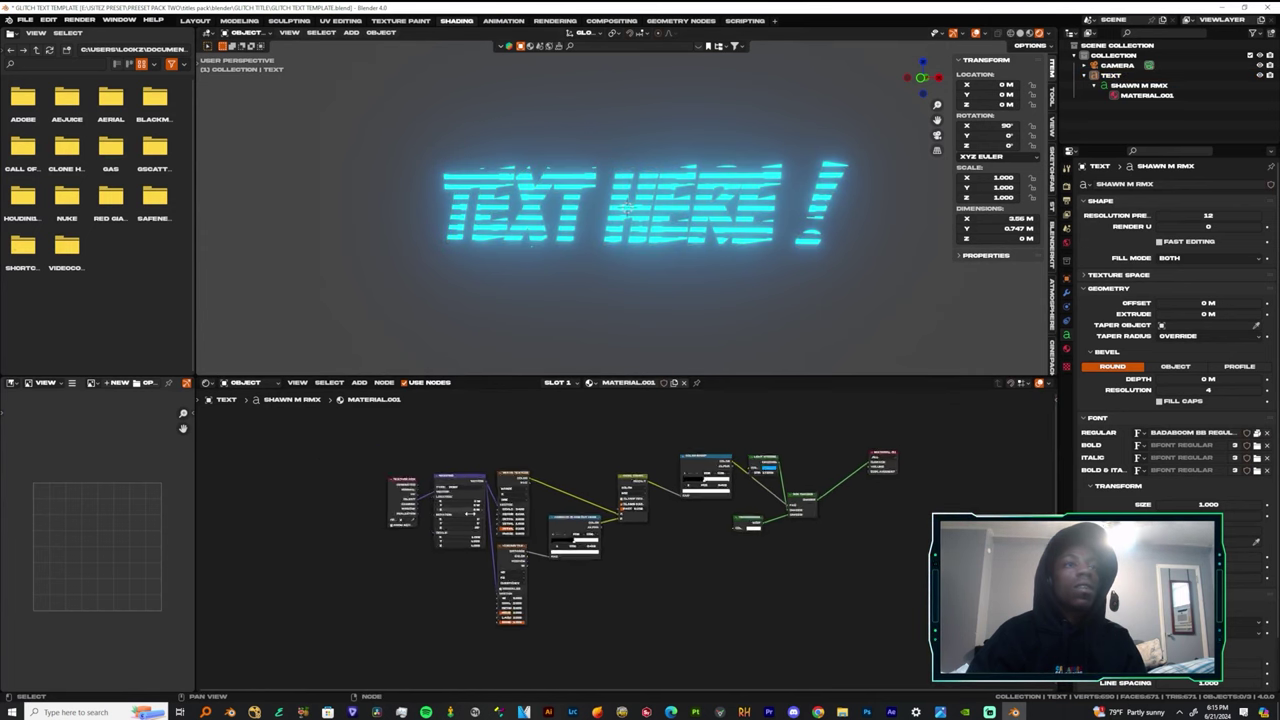
pyautogui.click(482, 214)
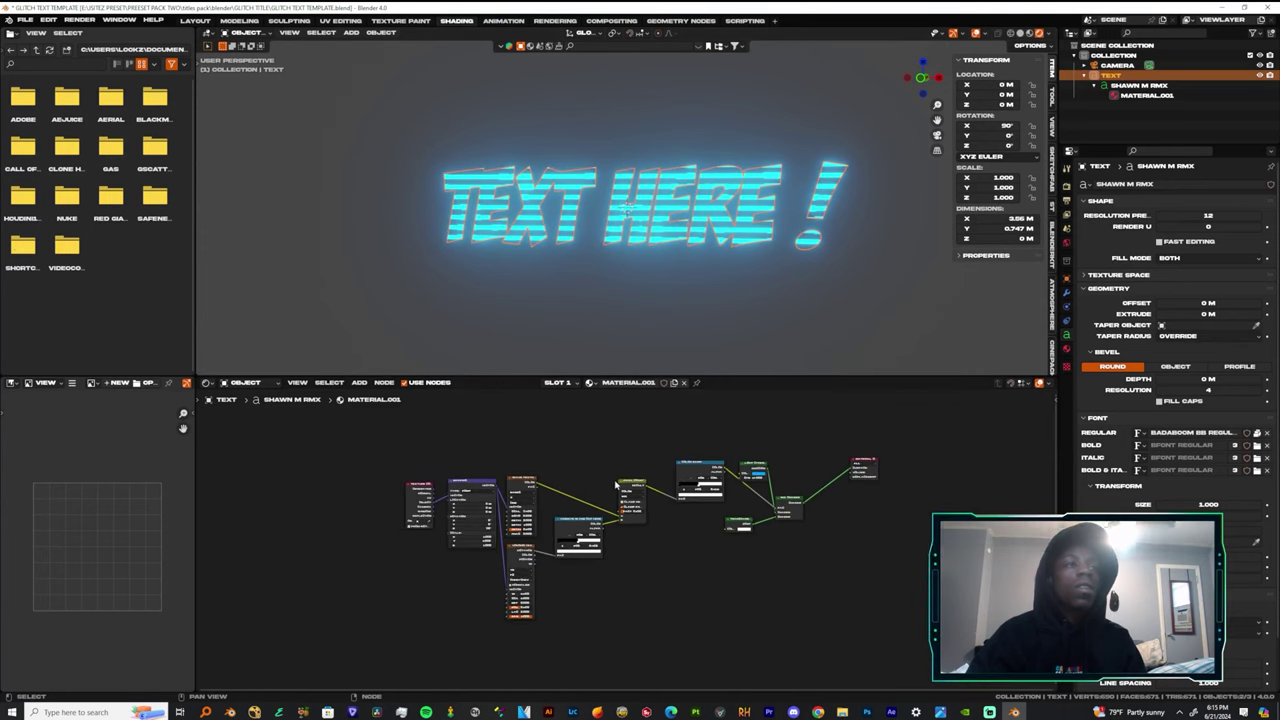
pyautogui.scroll(4, 617, 484)
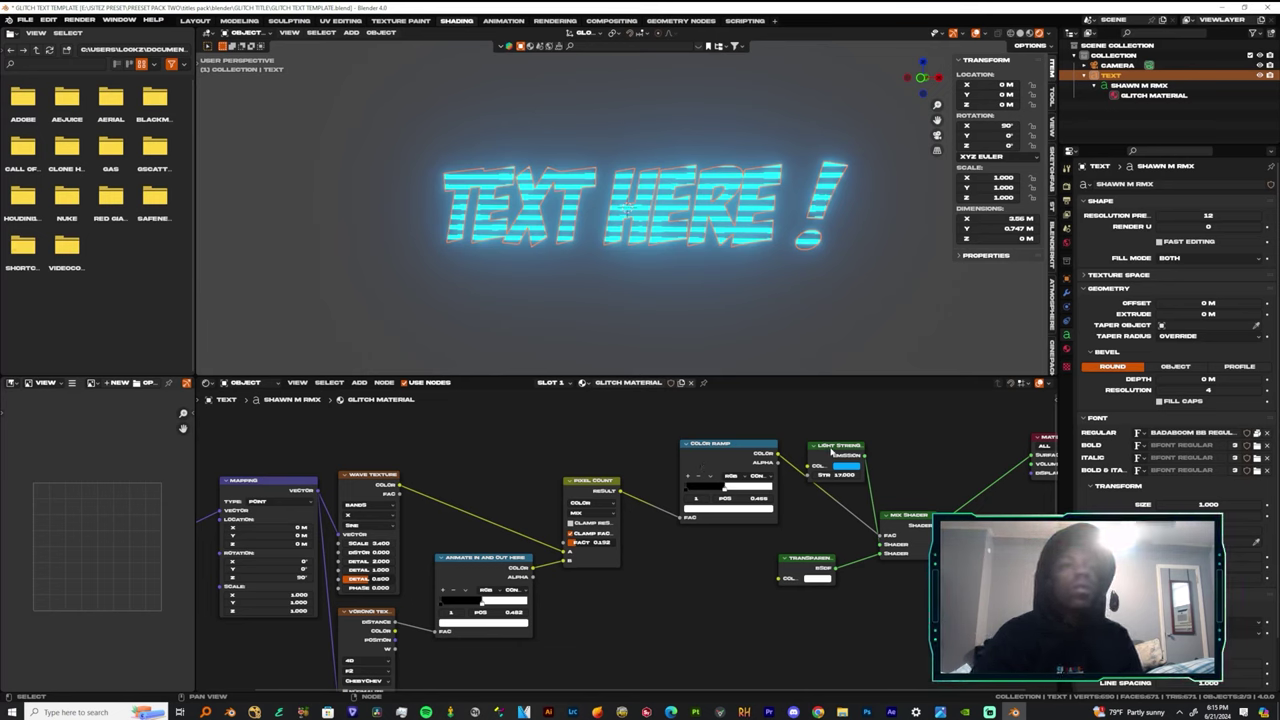
# Try adjusting the strength value of the light strength emission node in the Glitch Material, and undo the change.
pyautogui.scroll(2, 870, 482)
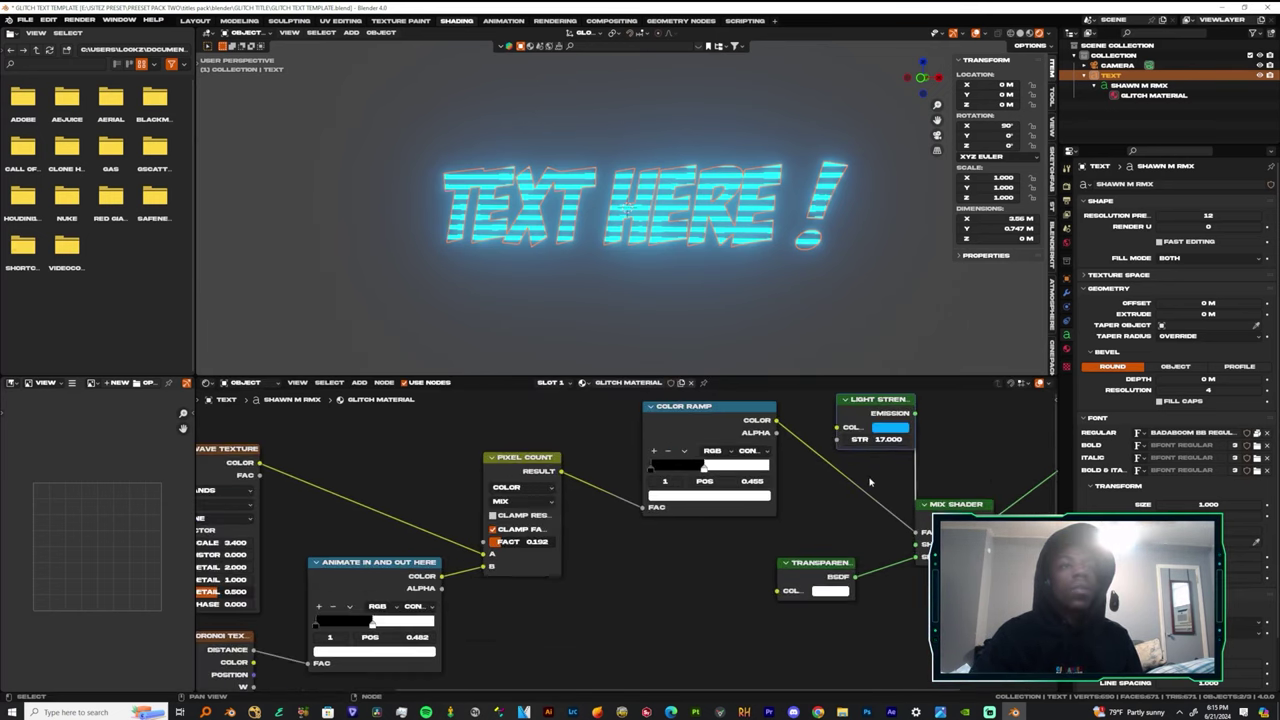
pyautogui.moveTo(895, 482); pyautogui.dragTo(745, 564, button='middle')
pyautogui.moveTo(740, 521)
pyautogui.mouseDown()
pyautogui.moveTo(720, 521)
pyautogui.moveTo(738, 512)
pyautogui.mouseUp()
pyautogui.hotkey('ctrl', 'z')
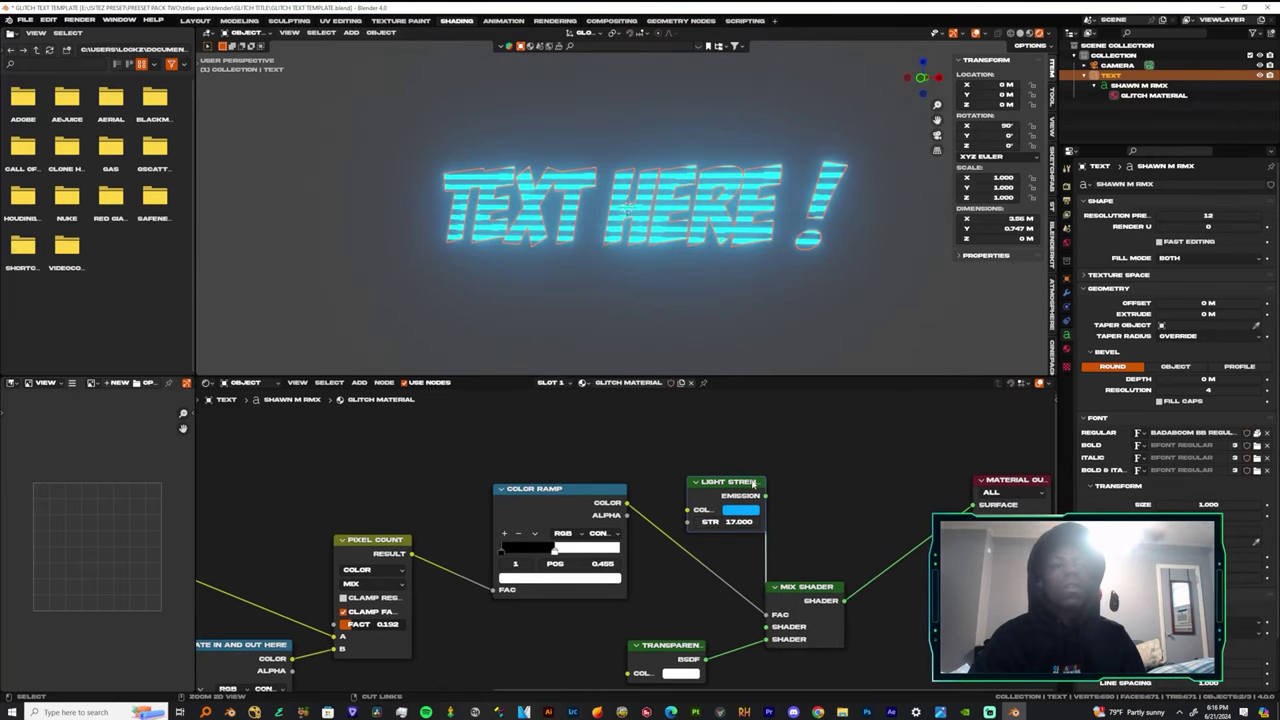
pyautogui.scroll(-3, 669, 588)
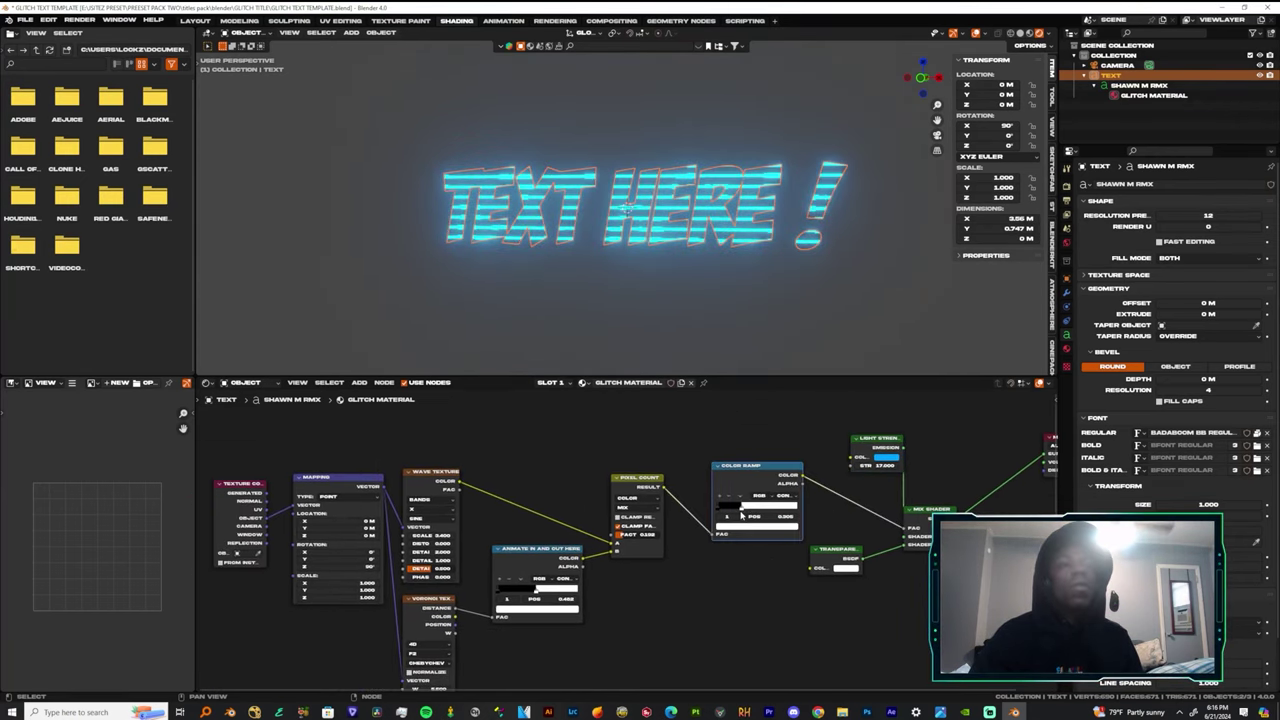
# Reposition the Color Ramp node in the Glitch Material and set its white stop's position to about 0.355.
pyautogui.moveTo(741, 513); pyautogui.dragTo(709, 485)
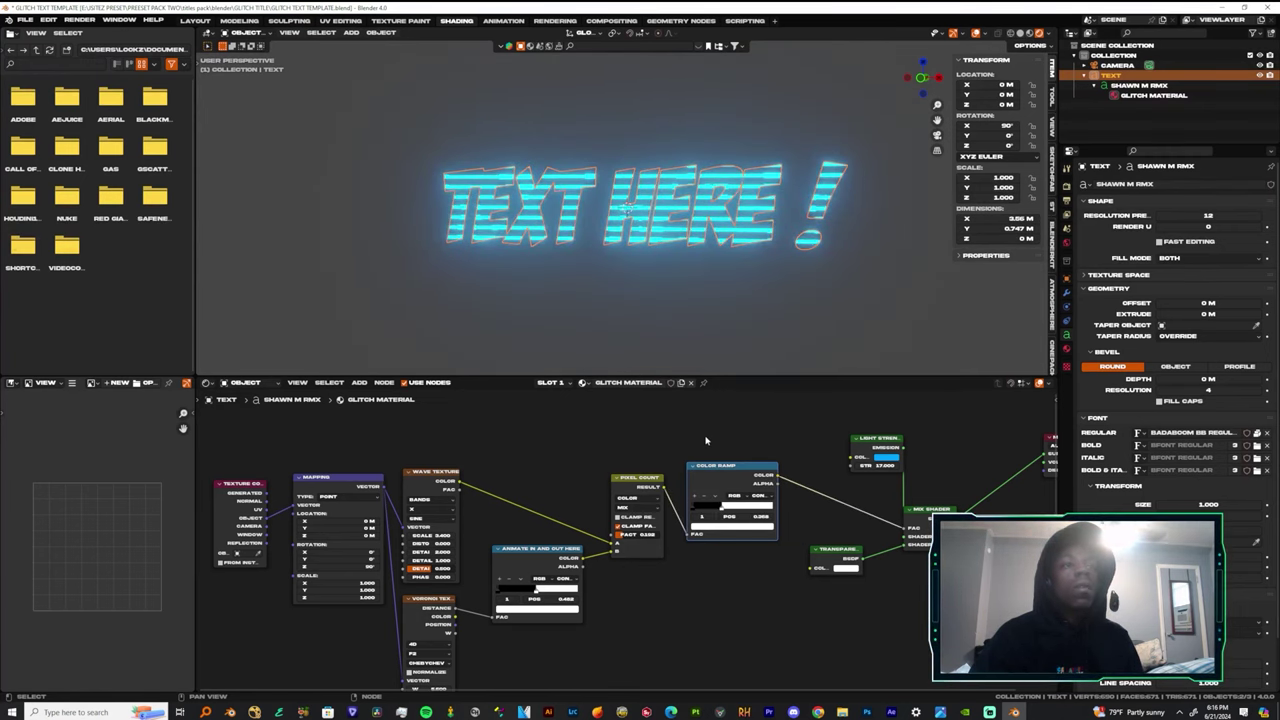
pyautogui.moveTo(602, 435); pyautogui.dragTo(645, 414, button='middle')
pyautogui.scroll(7, 754, 566)
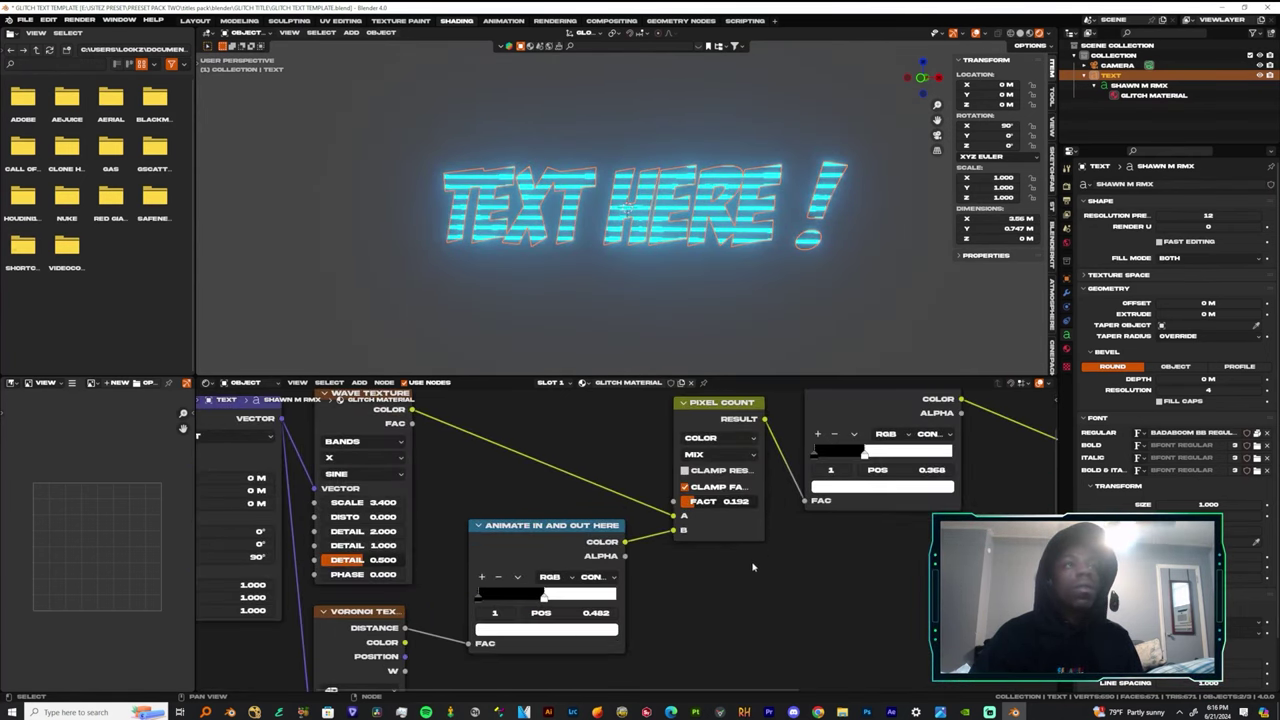
pyautogui.moveTo(754, 566); pyautogui.dragTo(683, 601, button='middle')
pyautogui.moveTo(815, 498); pyautogui.dragTo(792, 511)
pyautogui.moveTo(784, 570); pyautogui.dragTo(843, 480, button='middle')
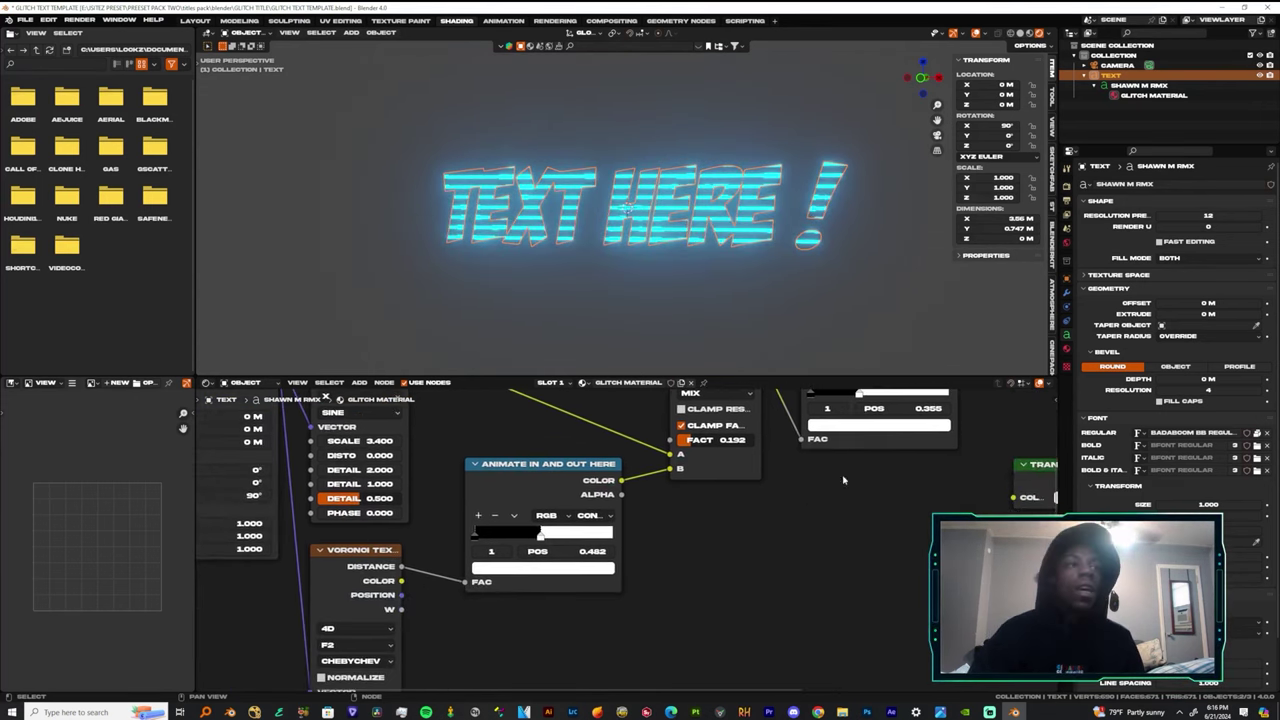
# Keyframe the Pixel Count node's factor at 0.000 on frame 1 and at about 0.46 on frame 31, using the timeline to change frames.
pyautogui.scroll(-3, 706, 548)
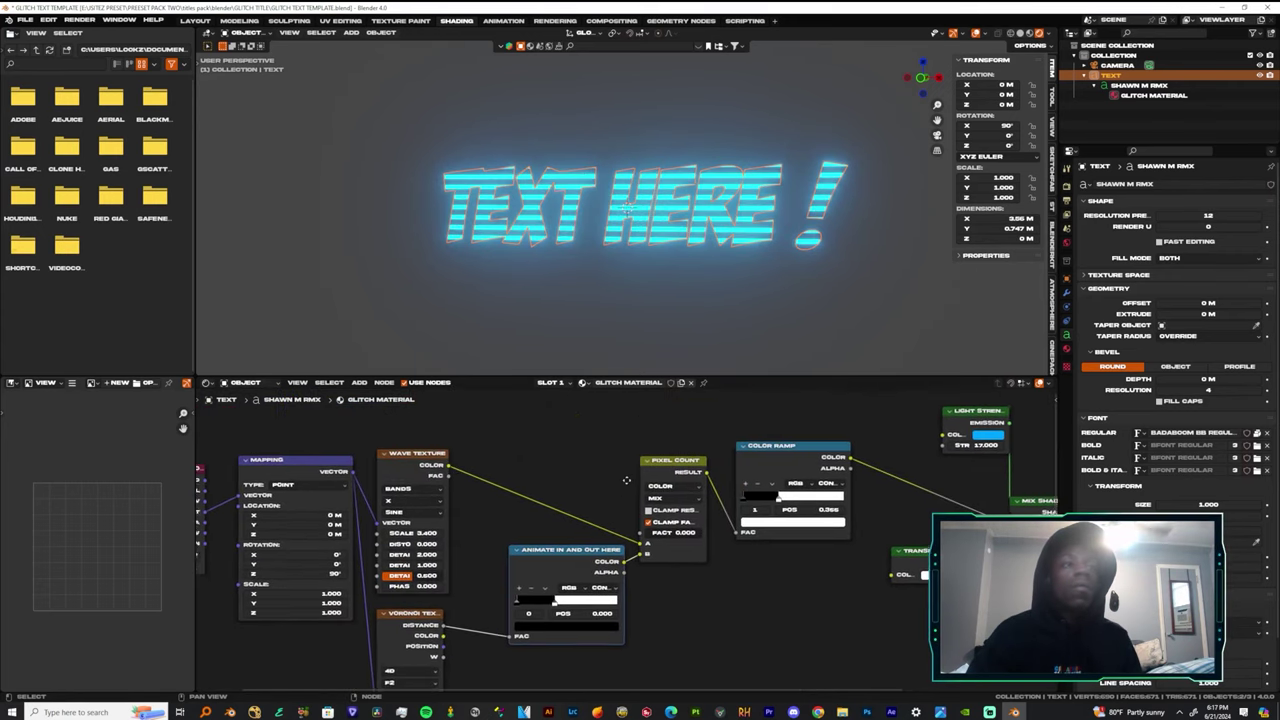
pyautogui.moveTo(626, 480); pyautogui.dragTo(613, 503, button='middle')
pyautogui.scroll(-1, 612, 503)
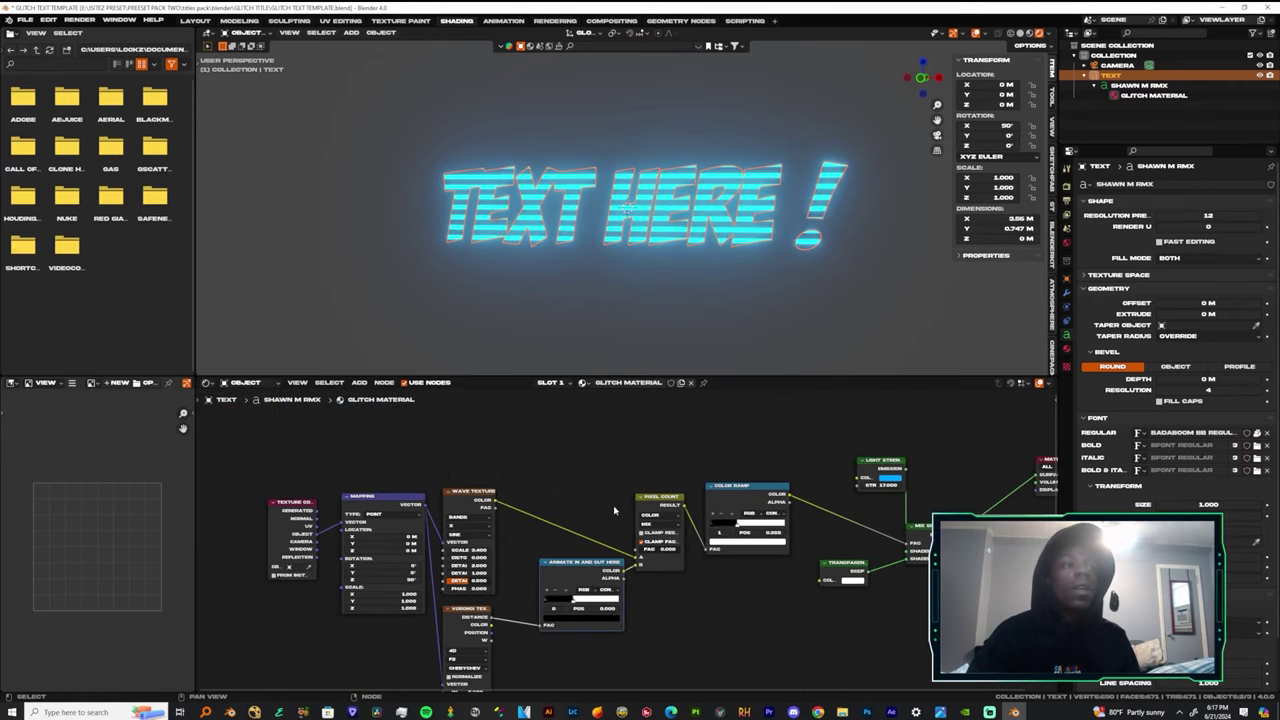
pyautogui.scroll(-1, 605, 507)
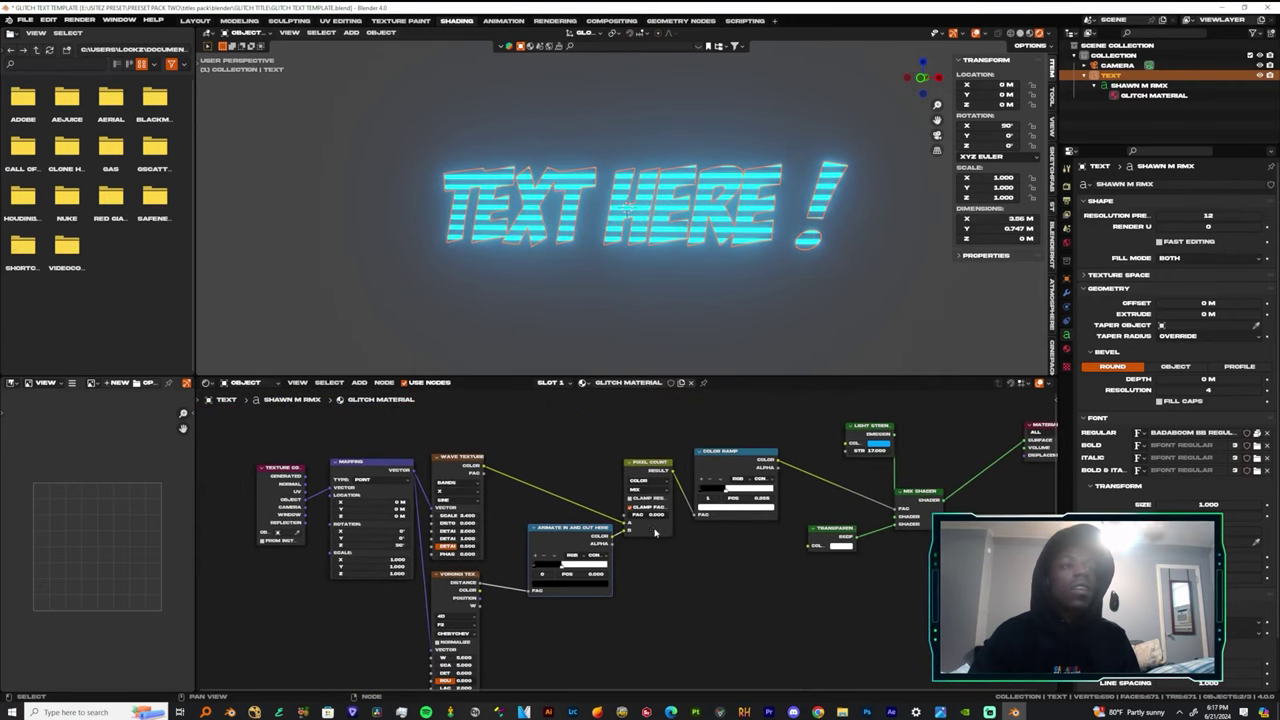
pyautogui.scroll(1, 655, 533)
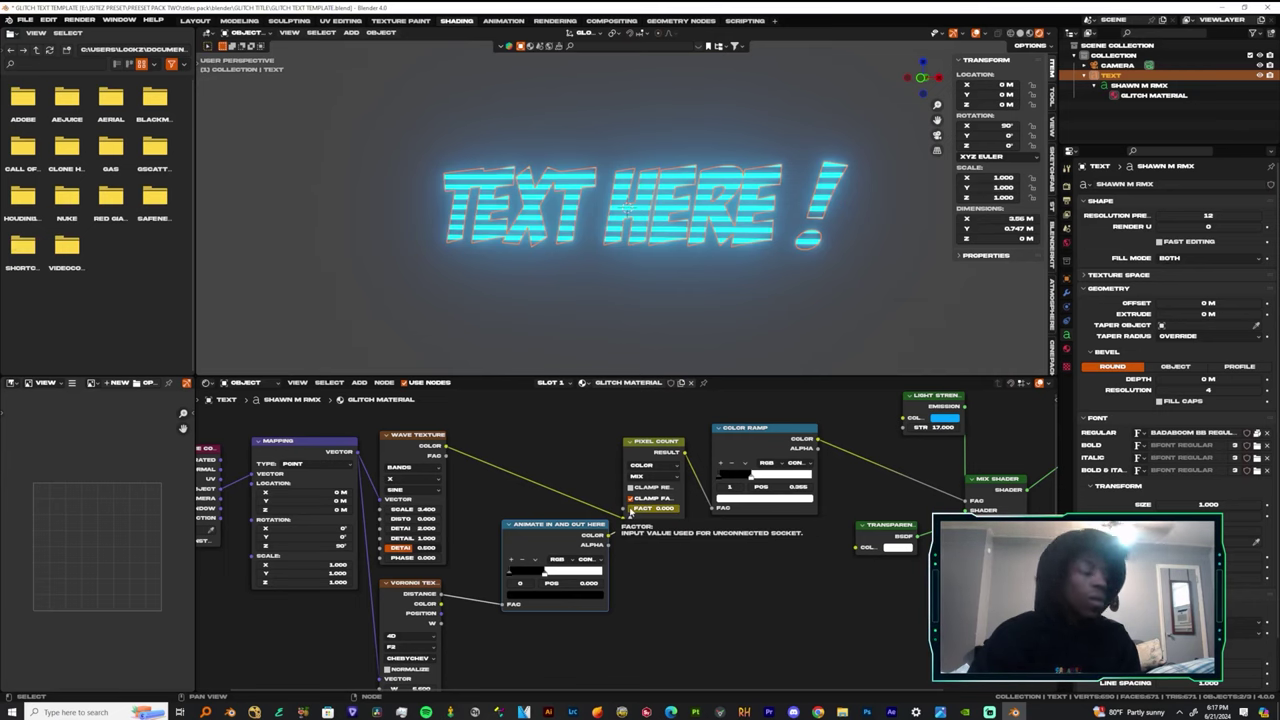
pyautogui.click(207, 383)
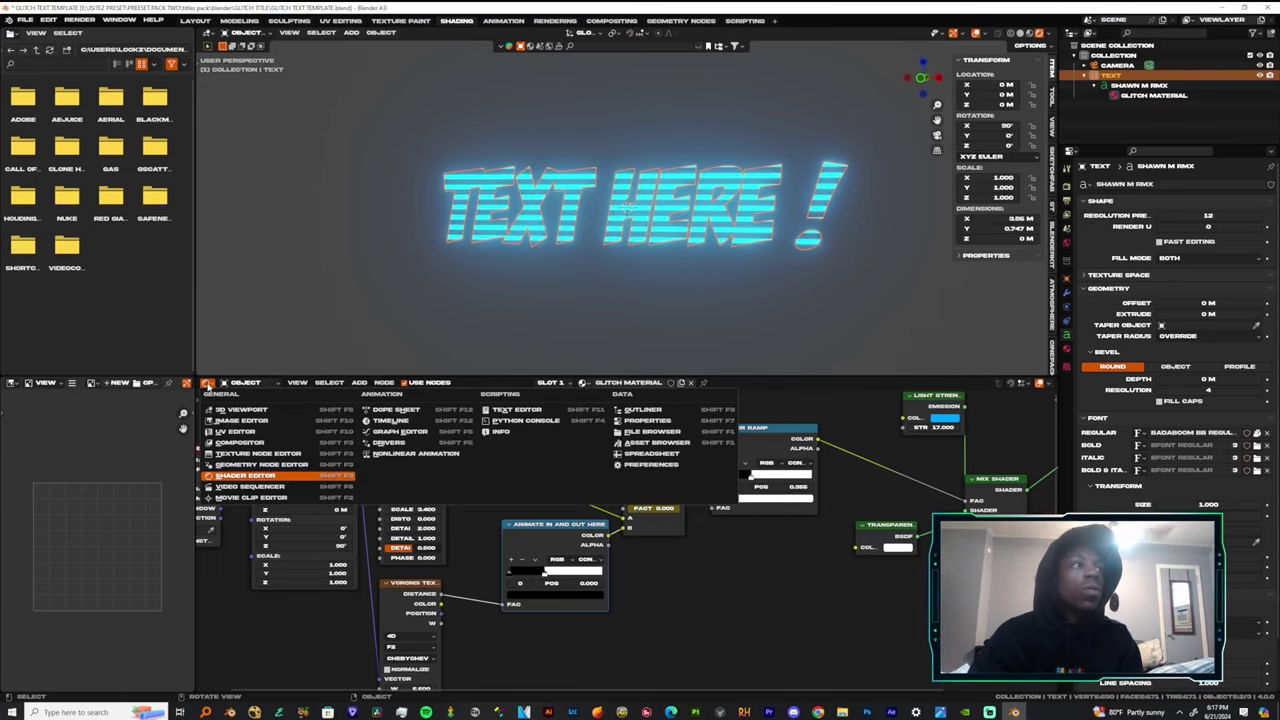
pyautogui.click(388, 421)
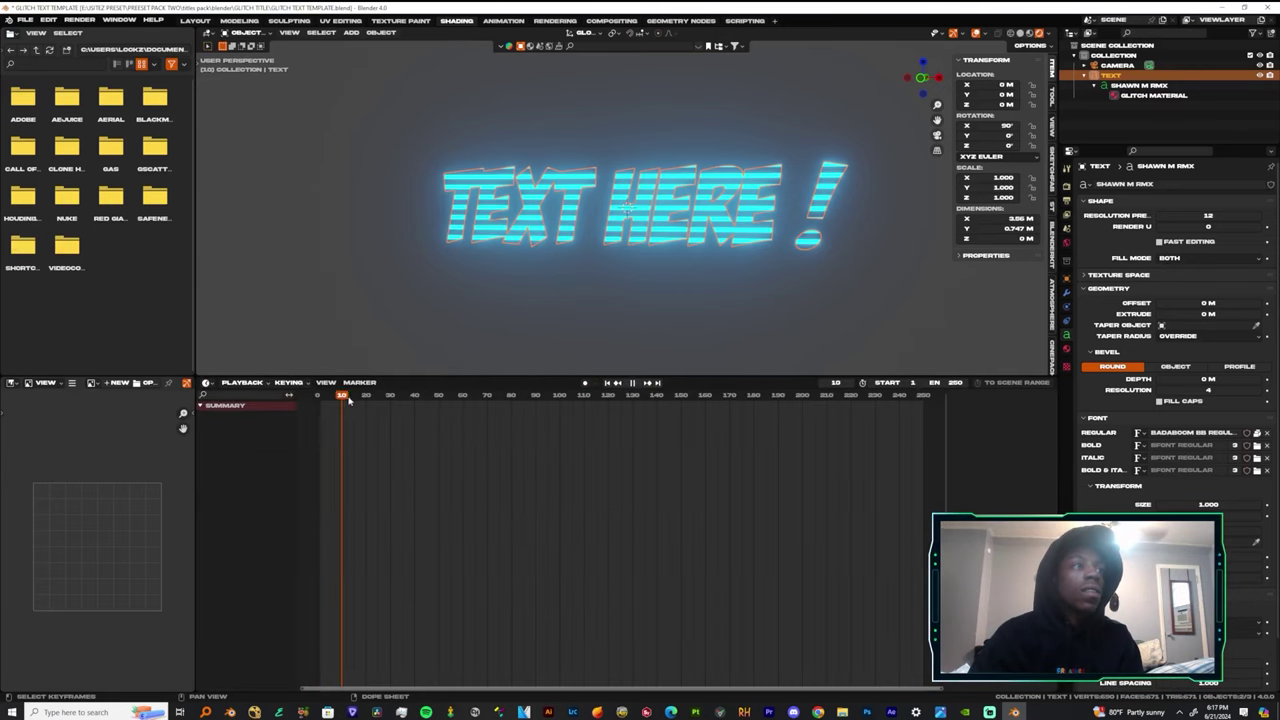
pyautogui.click(207, 383)
pyautogui.click(207, 385)
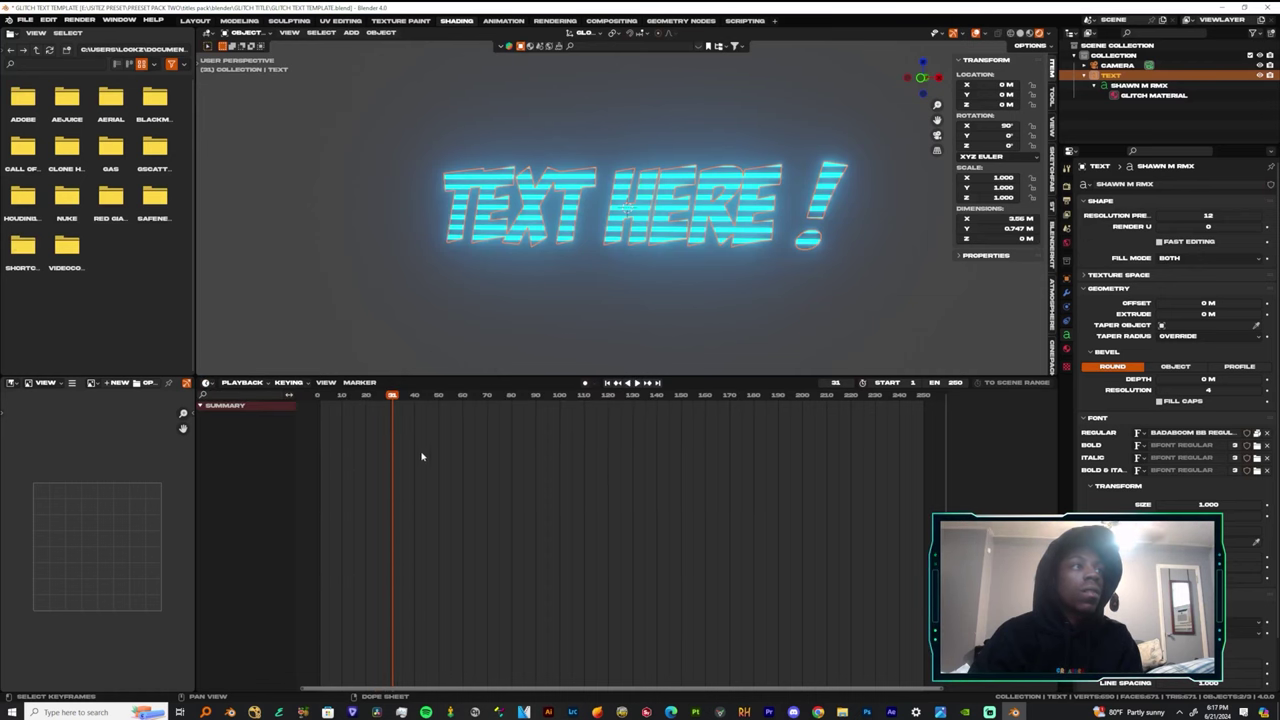
pyautogui.click(207, 383)
pyautogui.click(250, 478)
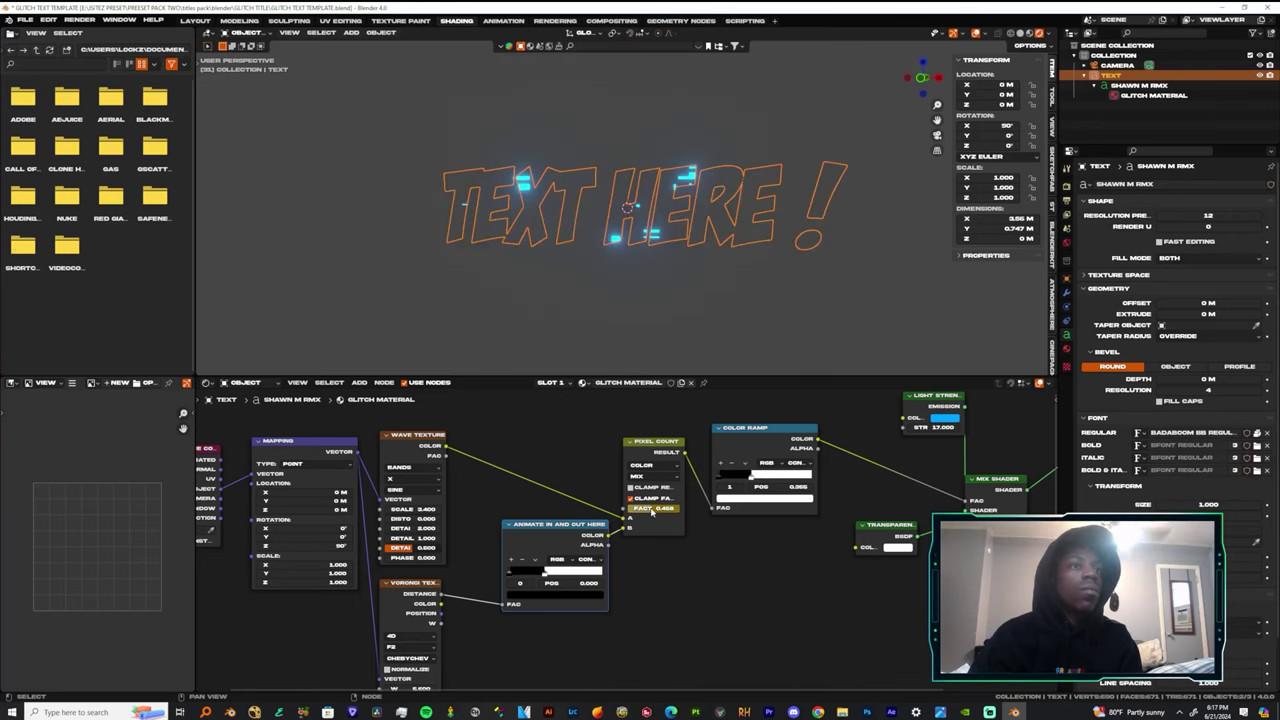
# Show the timeline in the lower area and play the glitch animation from frame 1 to preview it.
pyautogui.click(207, 383)
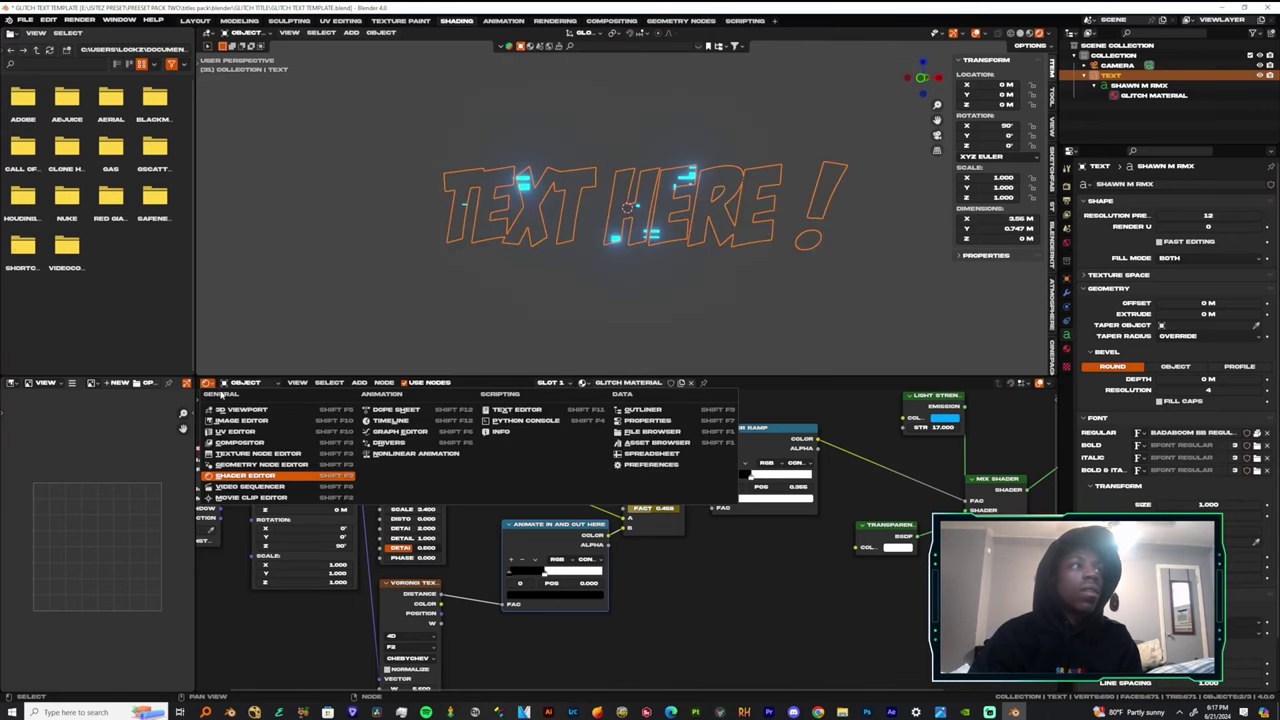
pyautogui.click(260, 413)
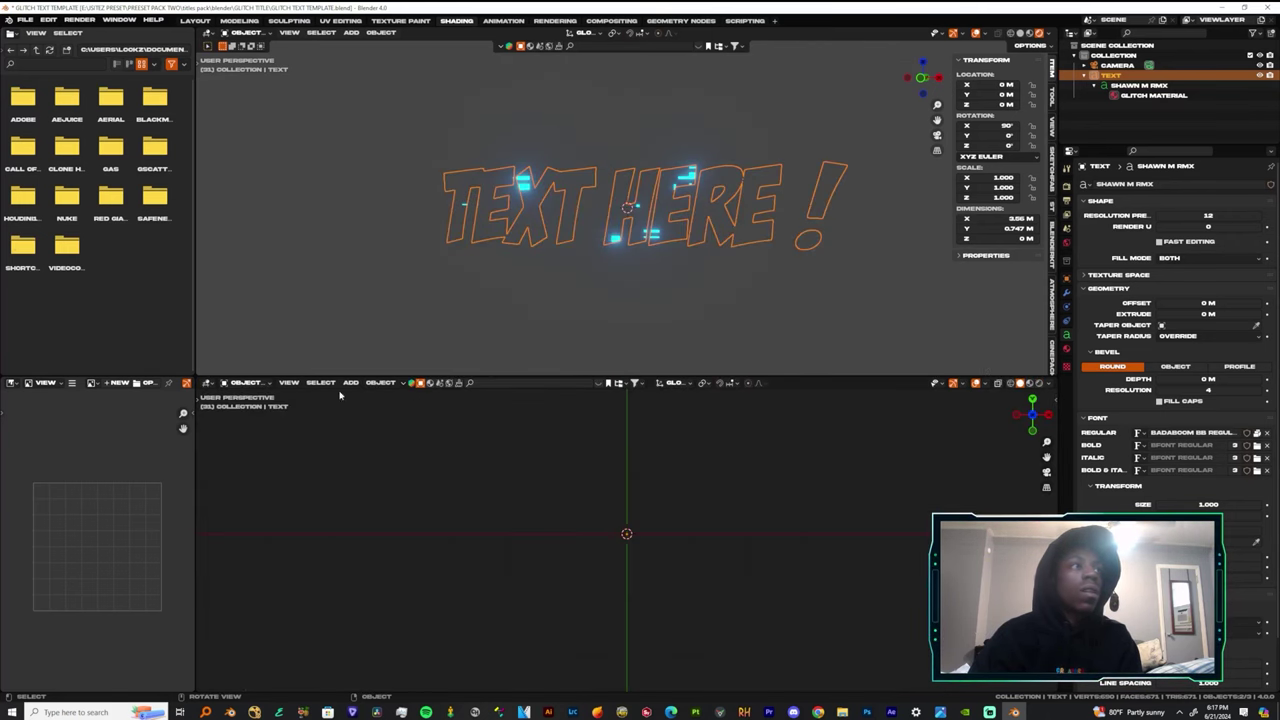
pyautogui.click(207, 384)
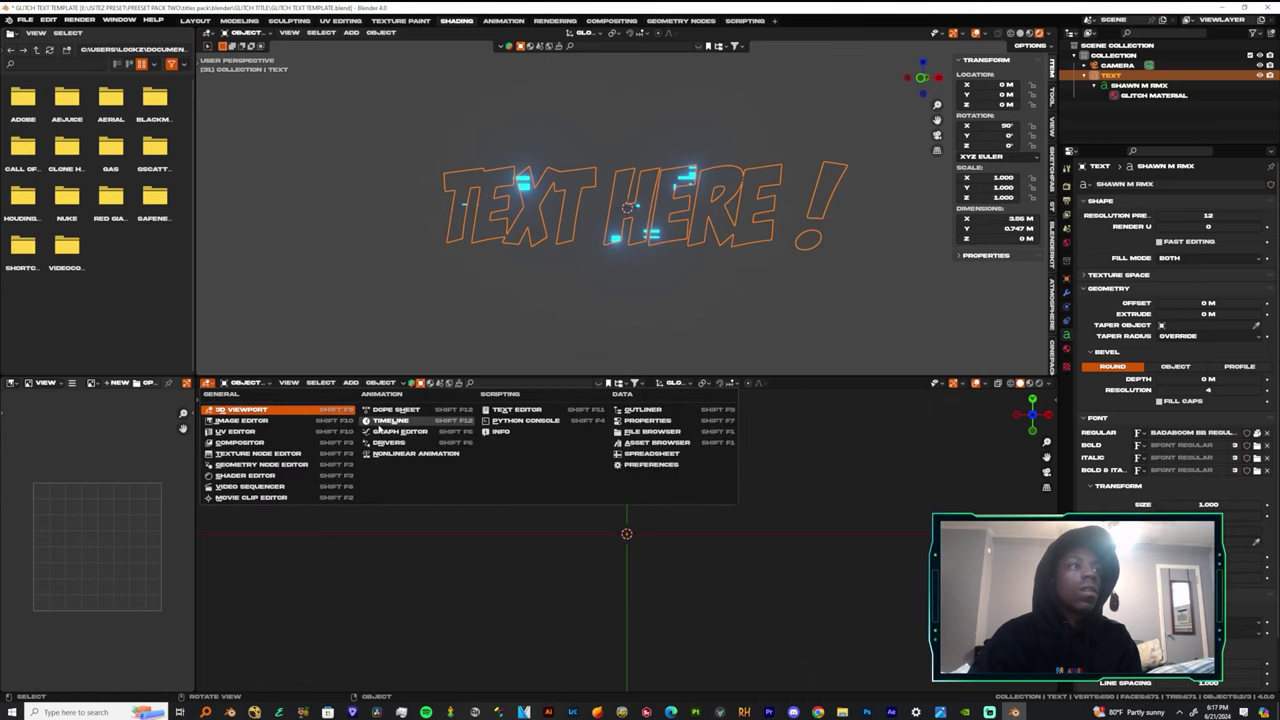
pyautogui.click(380, 421)
pyautogui.moveTo(348, 400); pyautogui.dragTo(319, 402)
pyautogui.press('space')
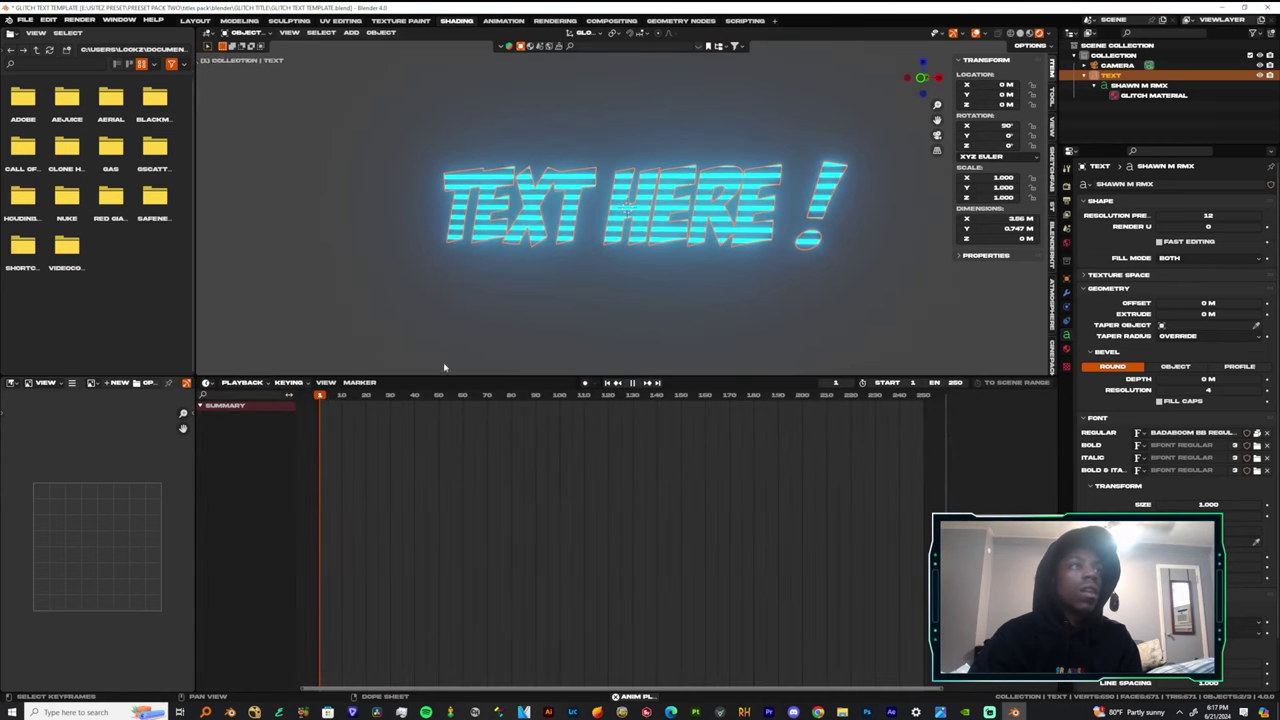
pyautogui.press('space')
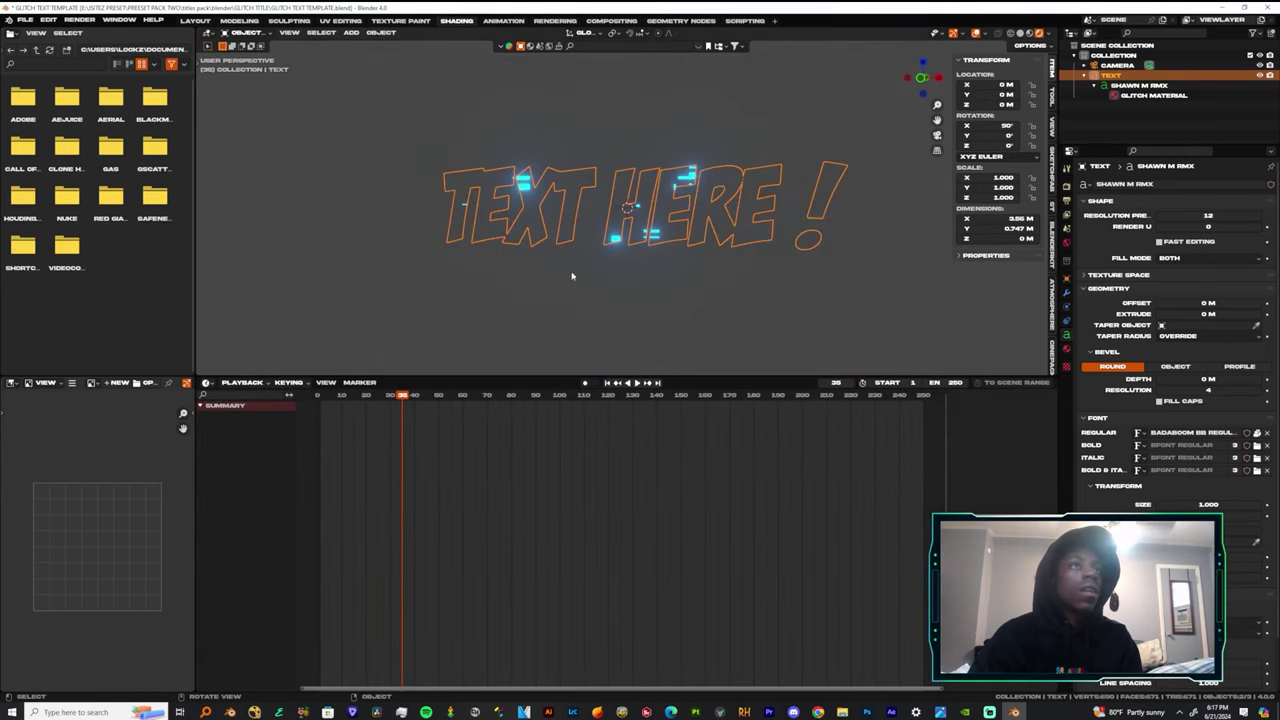
# Return to the shader editor, raise the Wave Texture's scale to about 6.2 and add distortion to its bands.
pyautogui.click(207, 382)
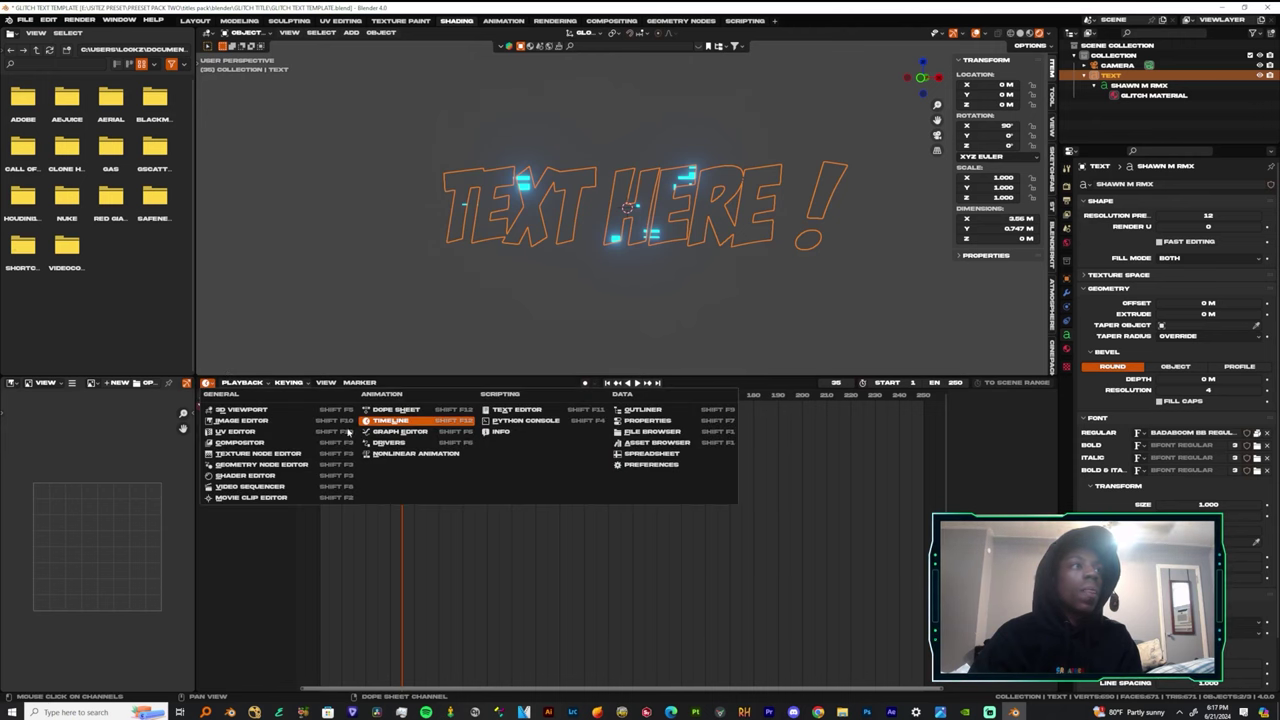
pyautogui.click(278, 478)
pyautogui.scroll(-4, 628, 525)
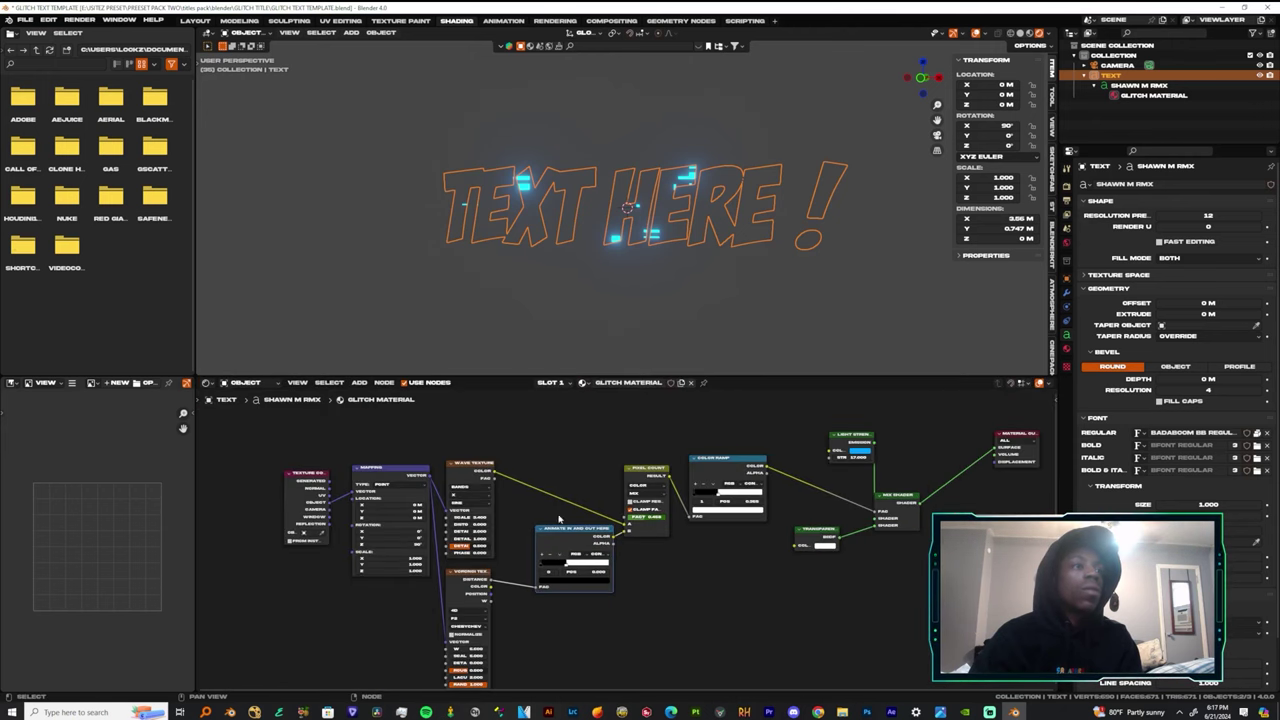
pyautogui.moveTo(576, 590); pyautogui.dragTo(631, 571, button='middle')
pyautogui.scroll(3, 600, 560)
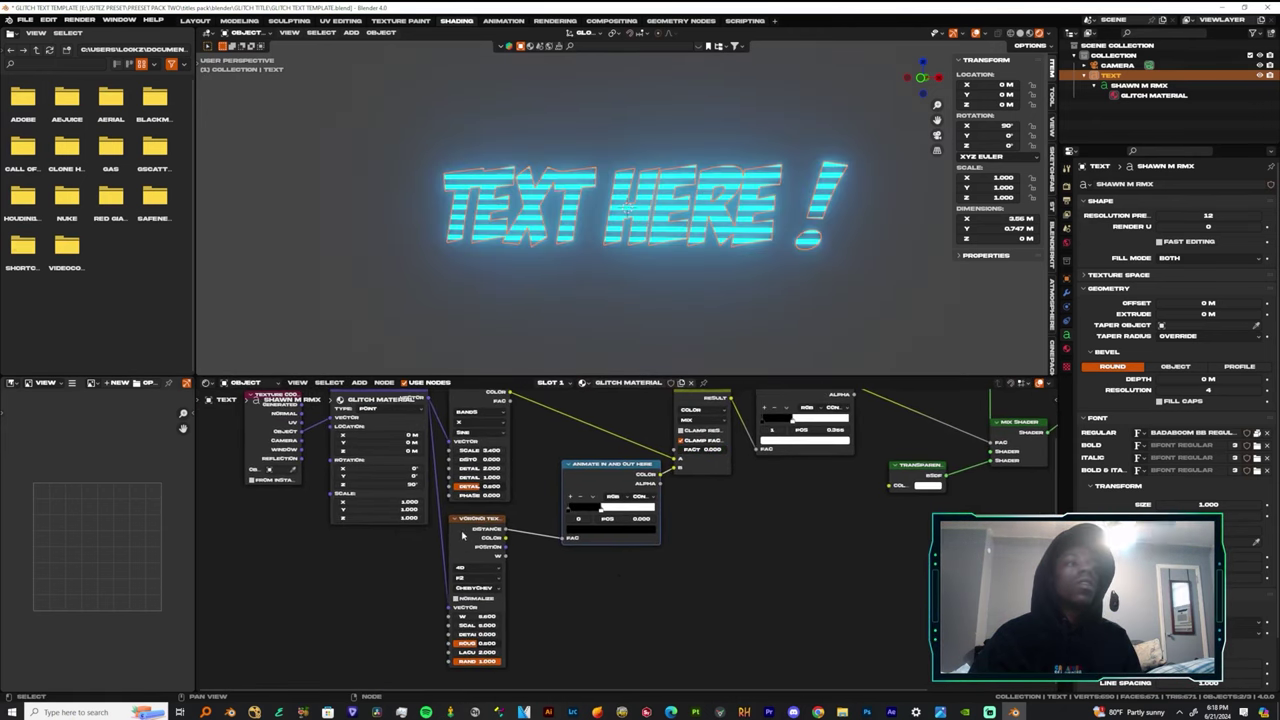
pyautogui.moveTo(462, 536); pyautogui.dragTo(417, 605, button='middle')
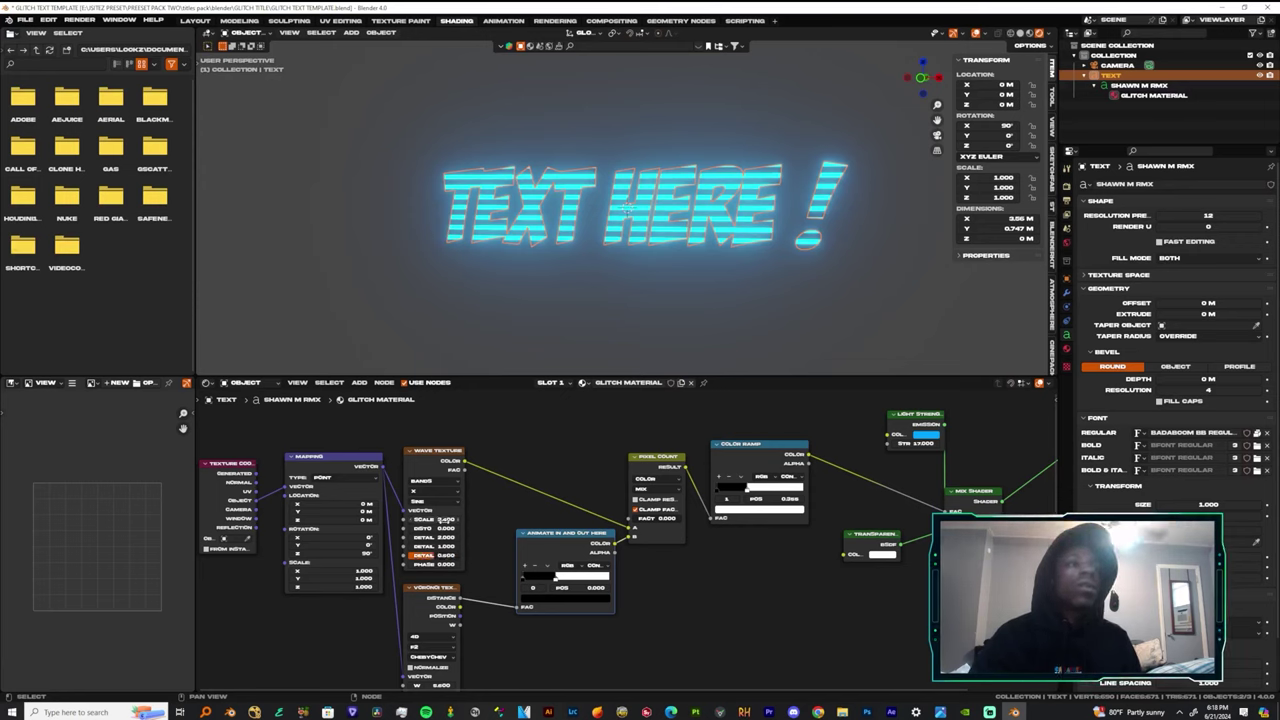
pyautogui.moveTo(443, 519)
pyautogui.mouseDown()
pyautogui.moveTo(408, 519)
pyautogui.moveTo(460, 519)
pyautogui.mouseUp()
pyautogui.moveTo(494, 568); pyautogui.dragTo(494, 535, button='middle')
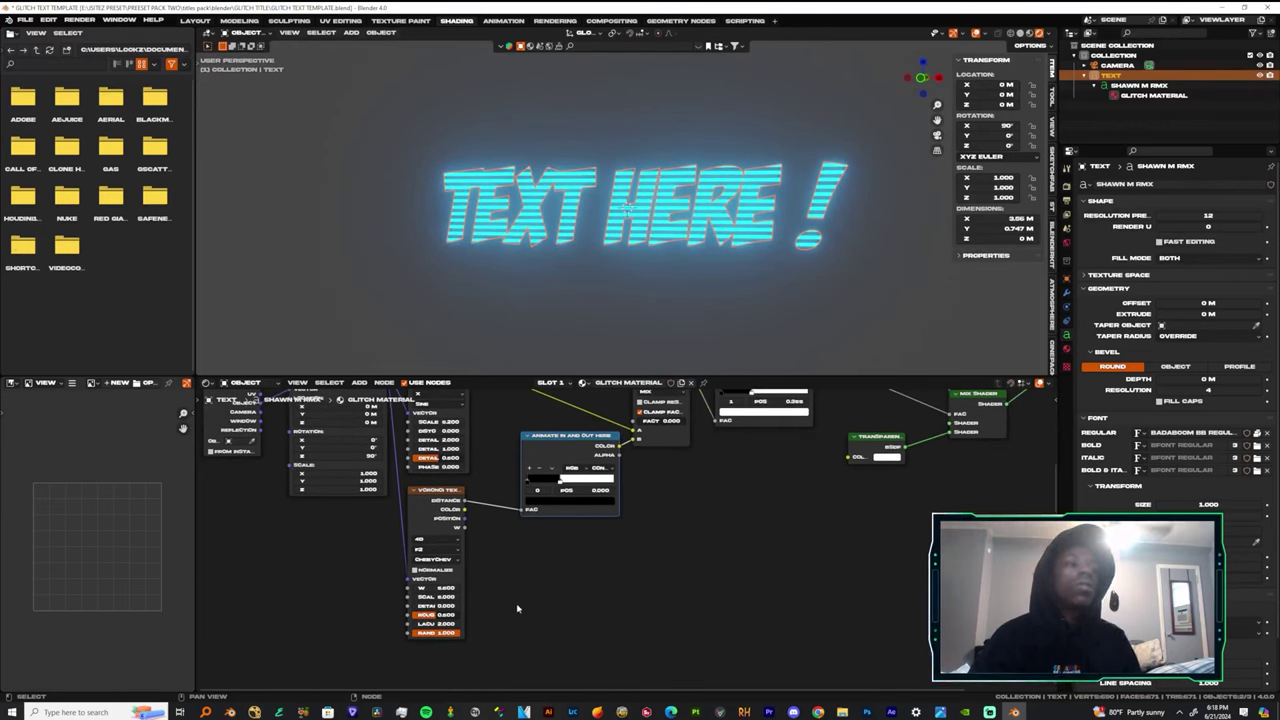
pyautogui.moveTo(434, 485); pyautogui.dragTo(443, 541, button='middle')
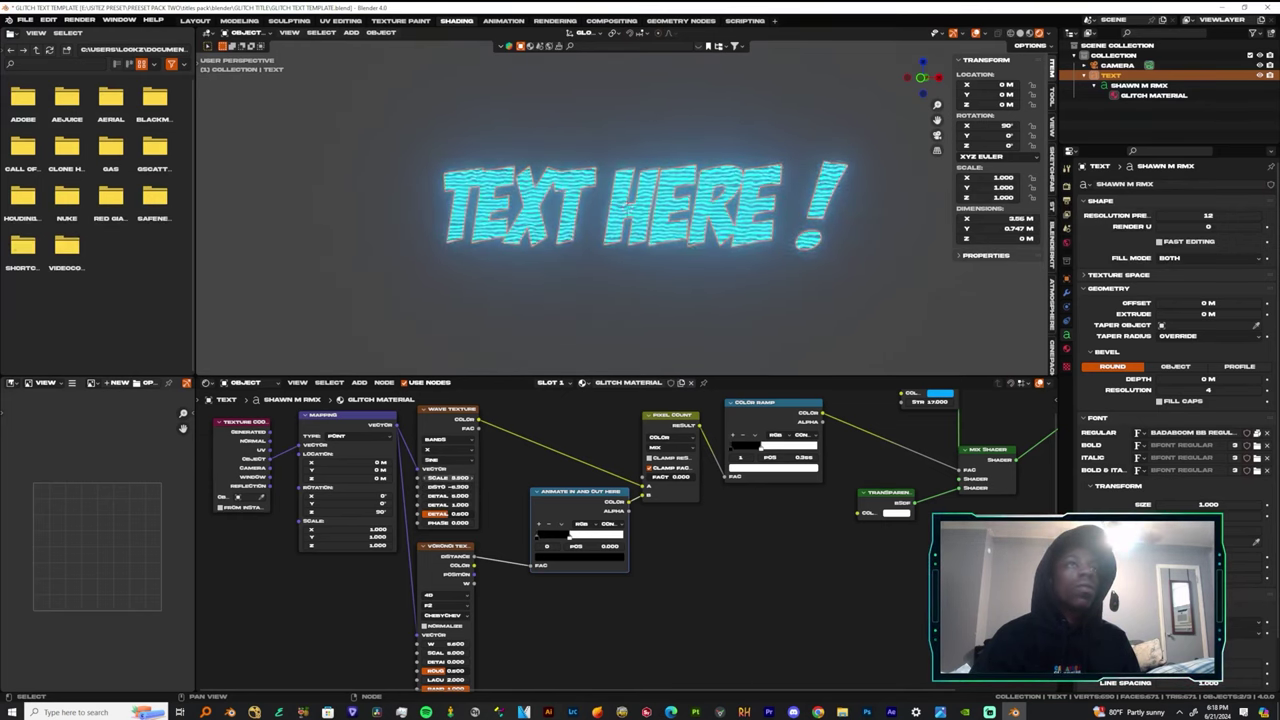
# Convert the glitch text object to a mesh.
pyautogui.moveTo(720, 286); pyautogui.dragTo(655, 240, button='middle')
pyautogui.rightClick(646, 190)
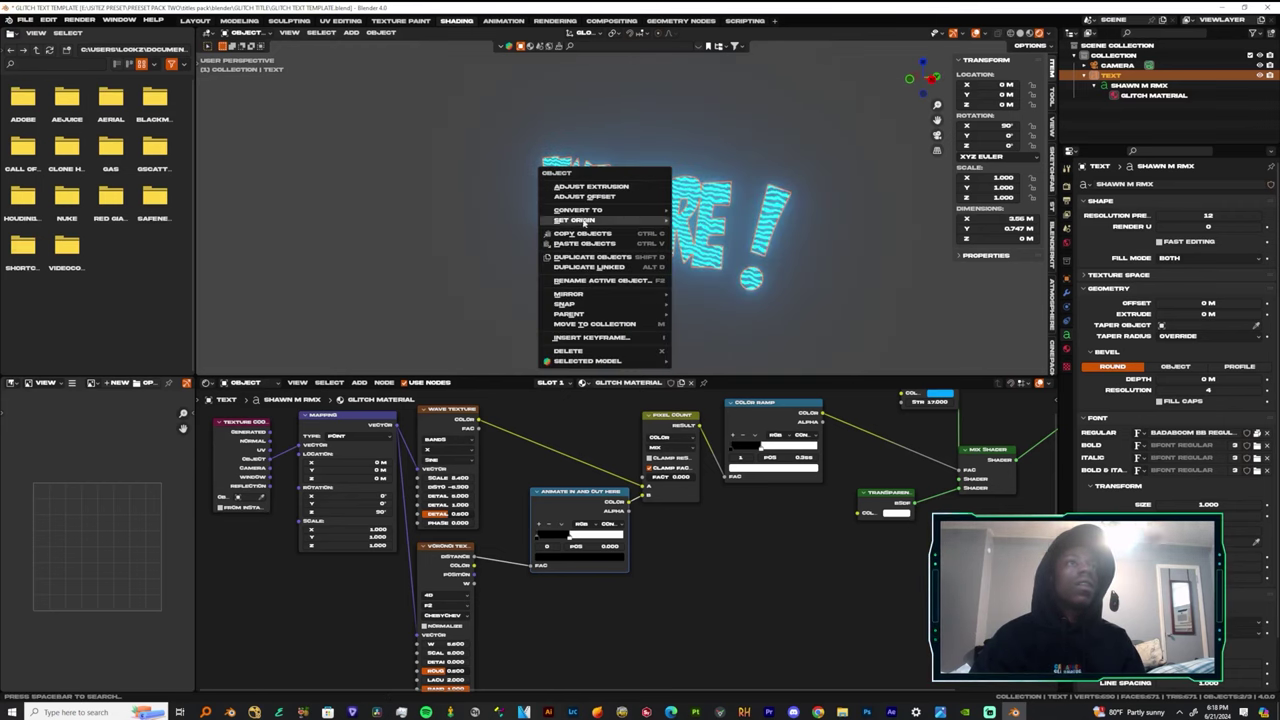
pyautogui.moveTo(646, 213)
pyautogui.click(717, 227)
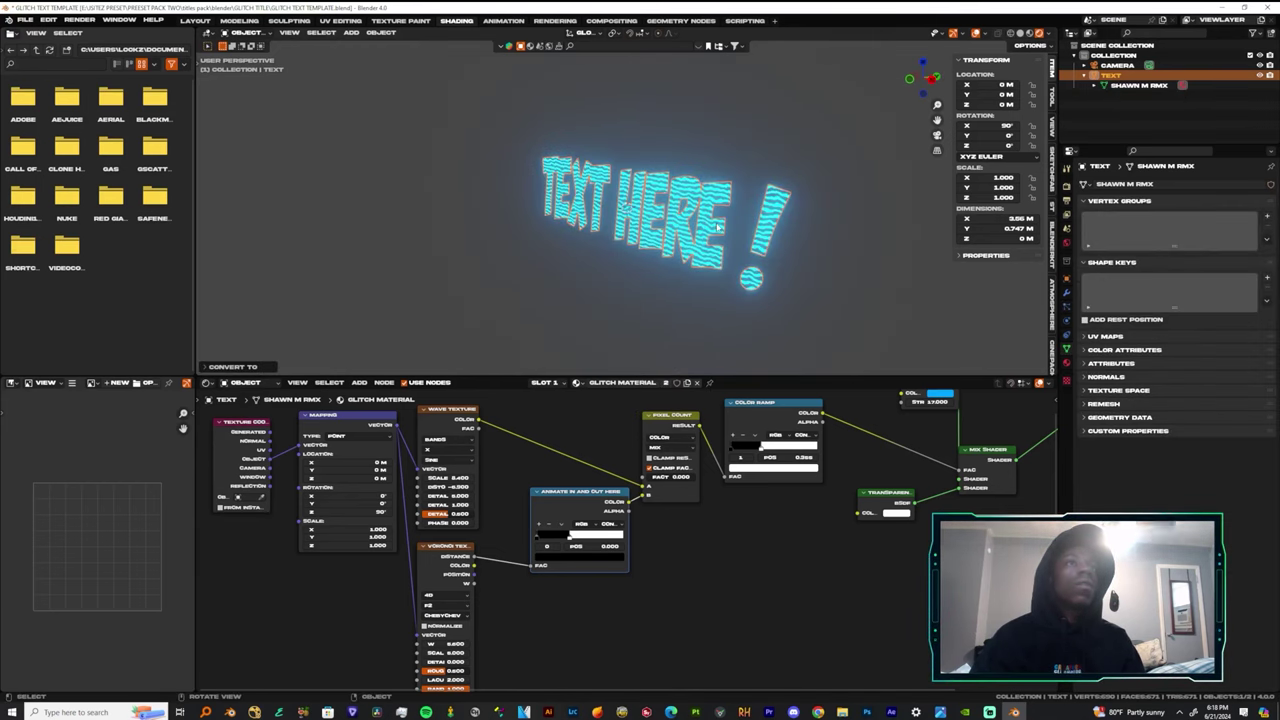
# Extrude the whole text mesh about 0.247 m along its normal in edit mode and return to object mode.
pyautogui.moveTo(717, 227); pyautogui.dragTo(682, 224, button='middle')
pyautogui.press('Tab')
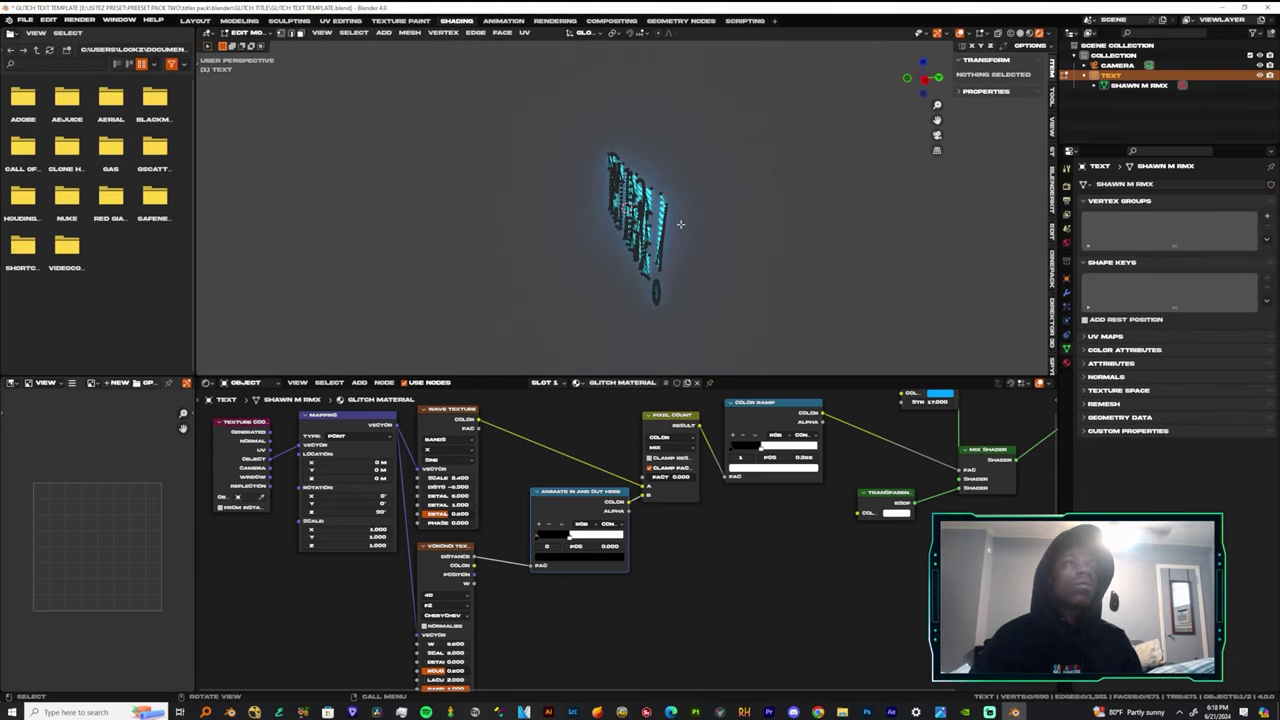
pyautogui.press('a')
pyautogui.press('e')
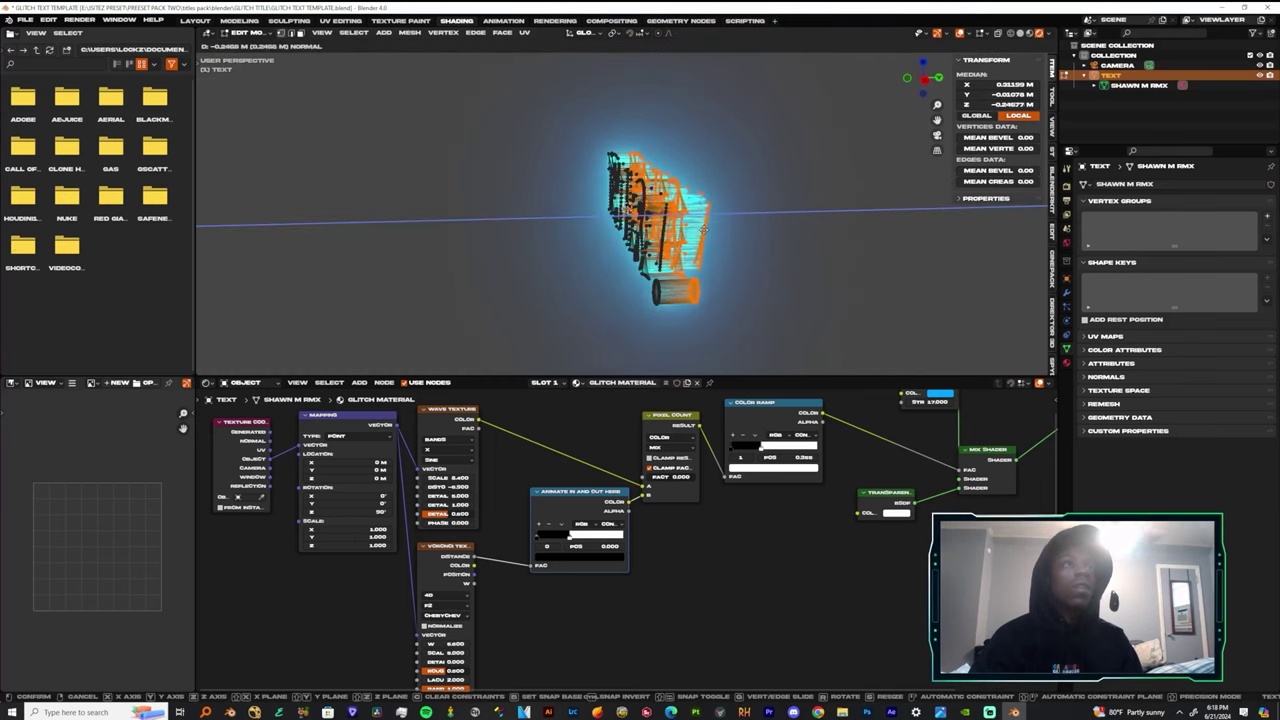
pyautogui.click(701, 247)
pyautogui.click(783, 267)
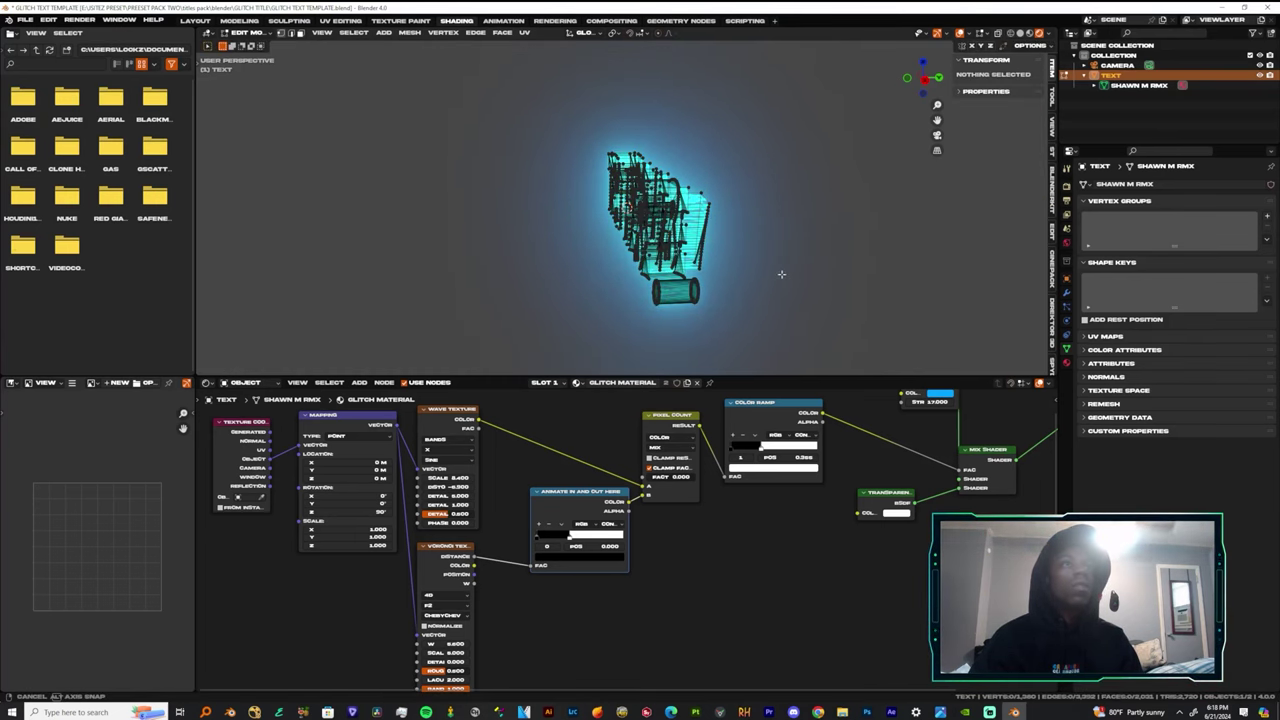
pyautogui.moveTo(780, 274); pyautogui.dragTo(828, 290, button='middle')
pyautogui.press('Tab')
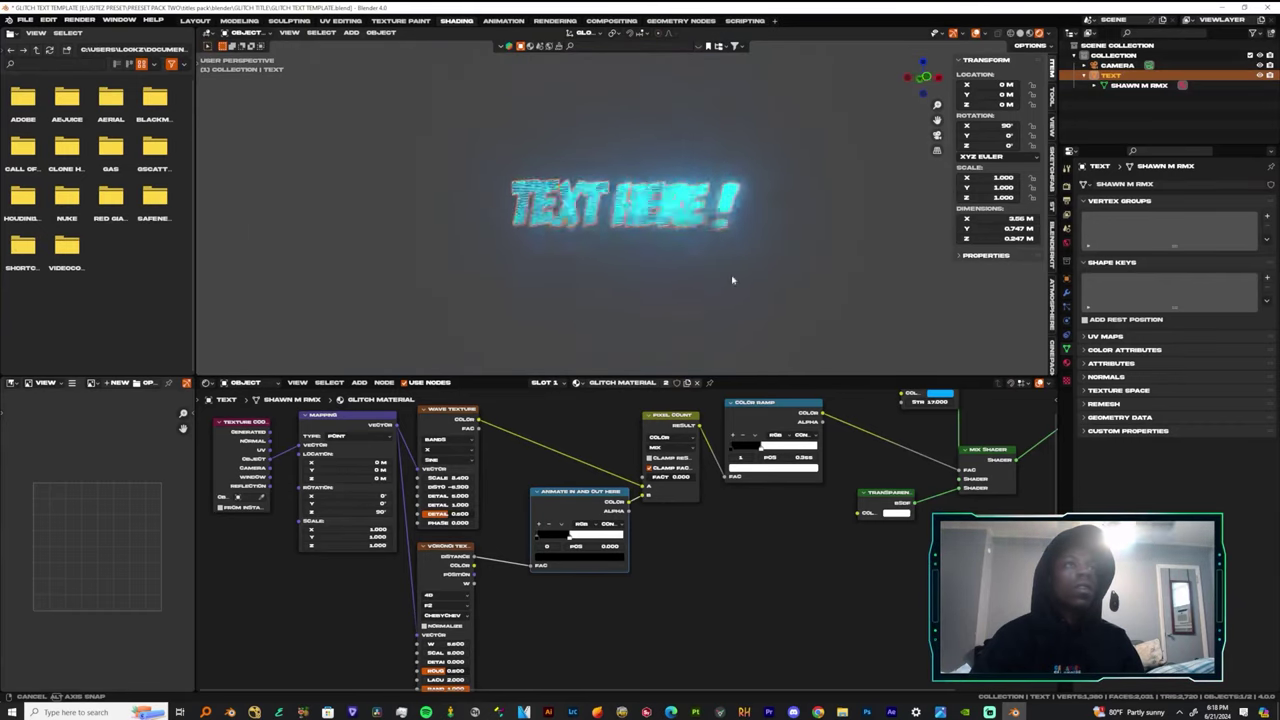
# Examine the extruded glitch text up close and from different angles.
pyautogui.moveTo(720, 289); pyautogui.dragTo(720, 232, button='middle')
pyautogui.scroll(6, 663, 263)
pyautogui.moveTo(626, 213); pyautogui.dragTo(660, 272, button='middle')
pyautogui.scroll(-5, 730, 248)
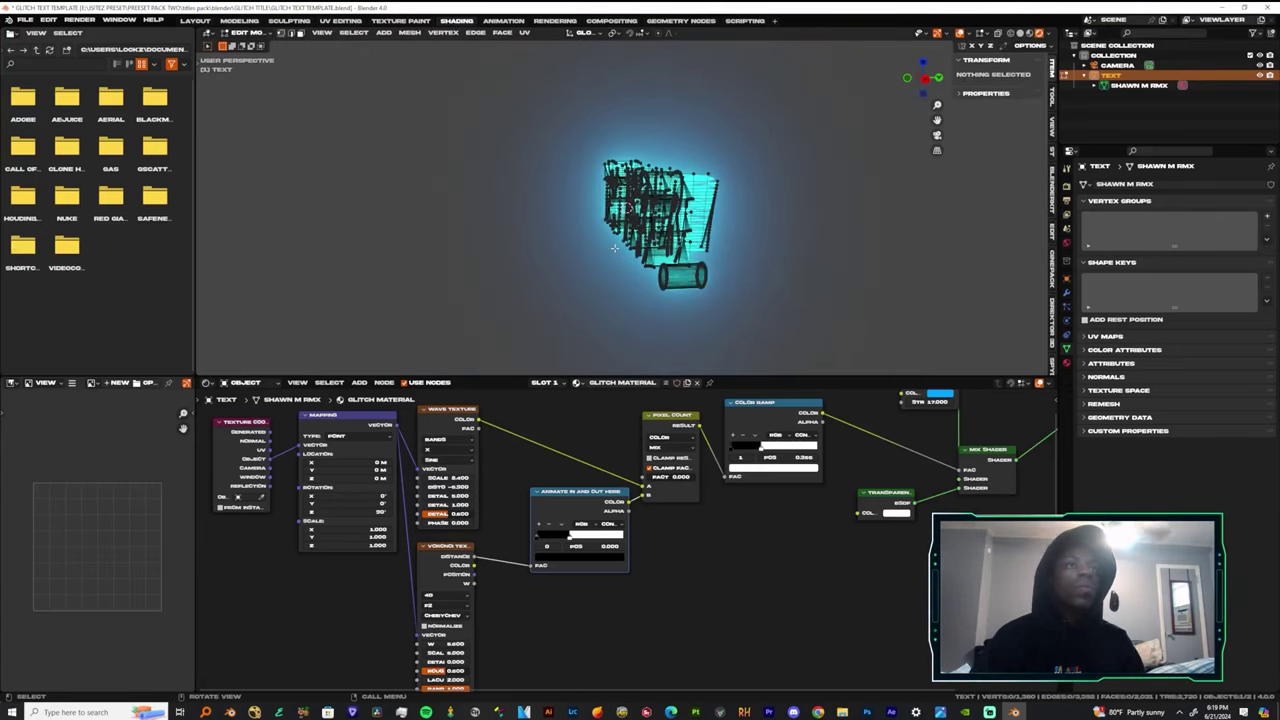